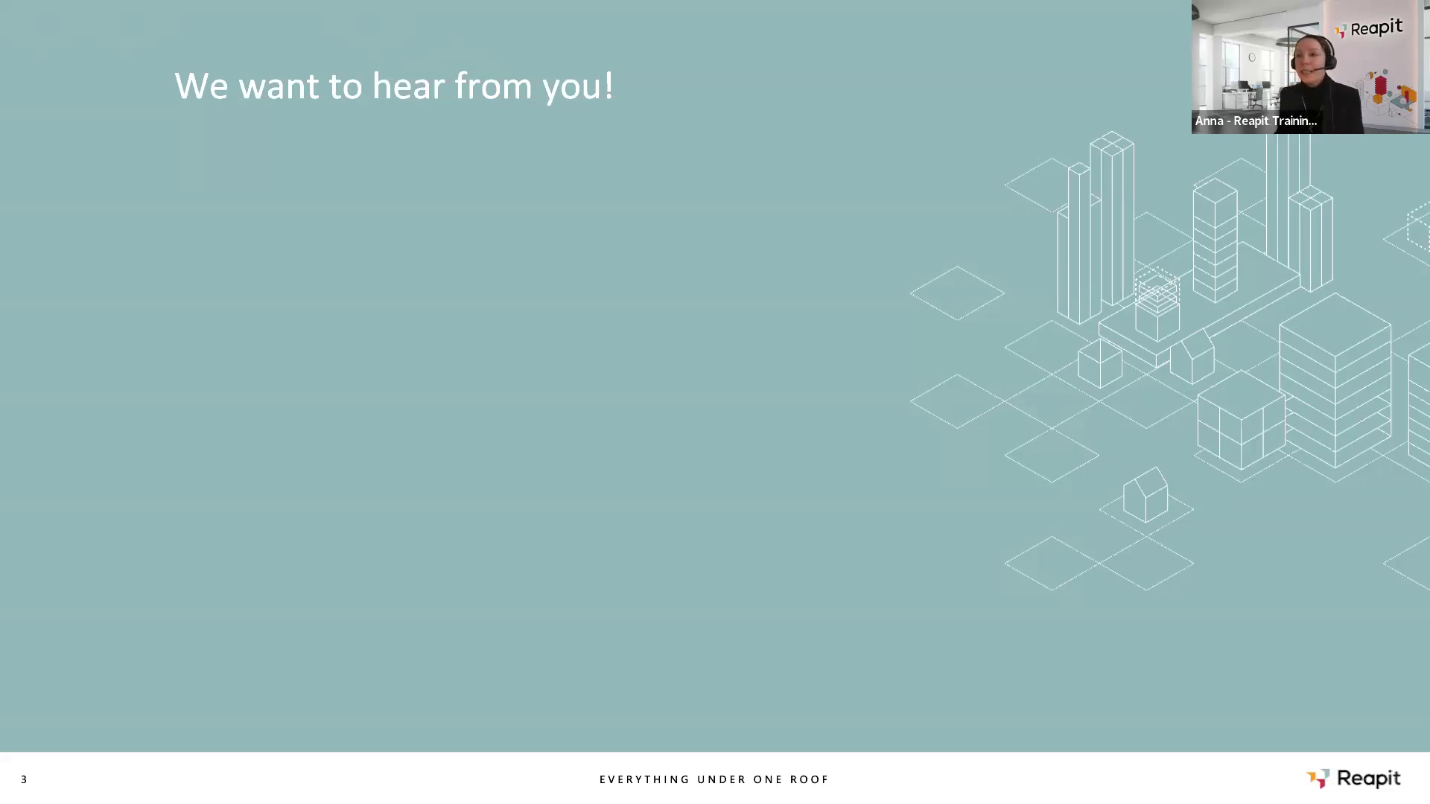
Maximize the browser showing the Inspect Real Estate Inspection Summary over the slide.
click(827, 166)
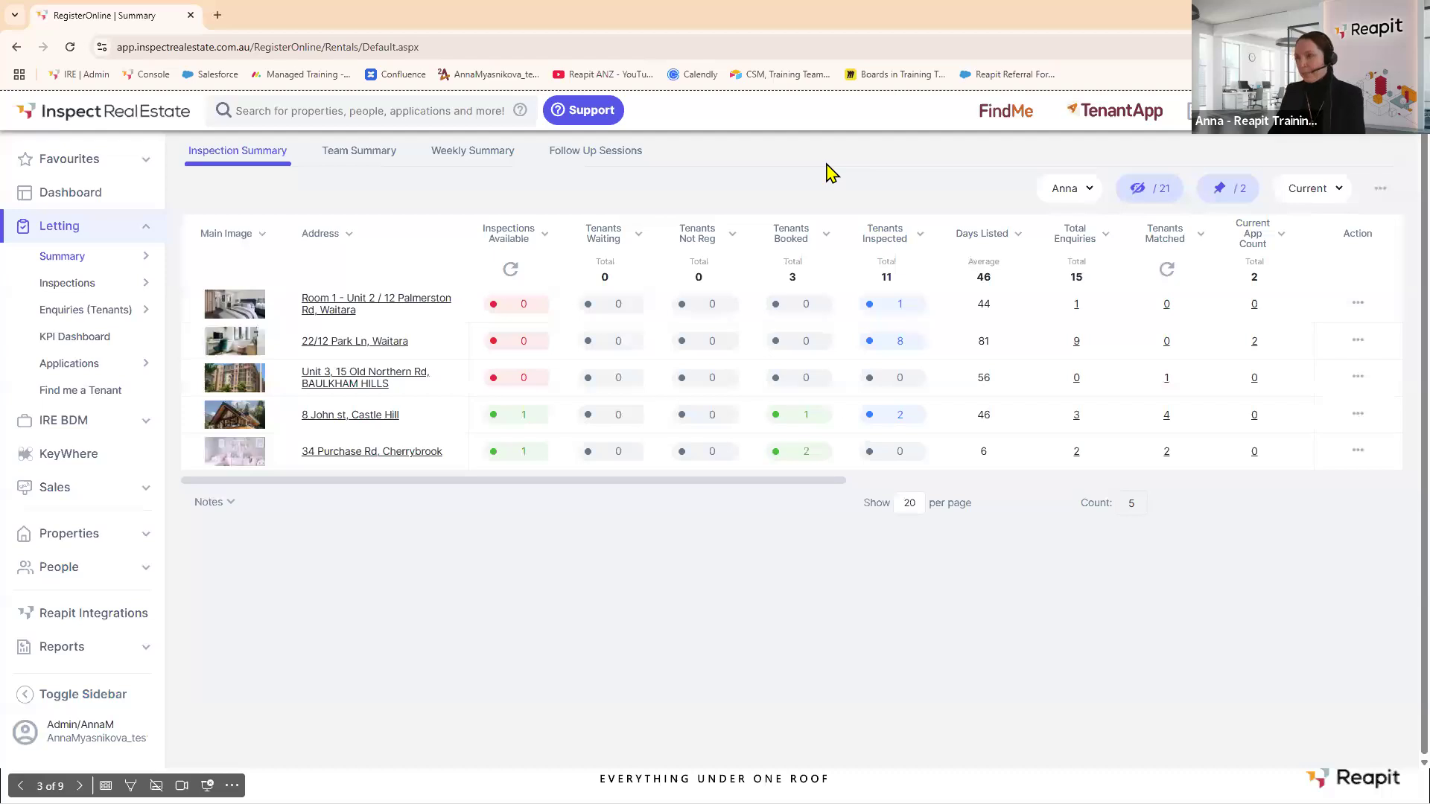
Zoom in on the Inspection Summary page and toggle the hidden-columns (eye) button.
key(ctrl+plus)
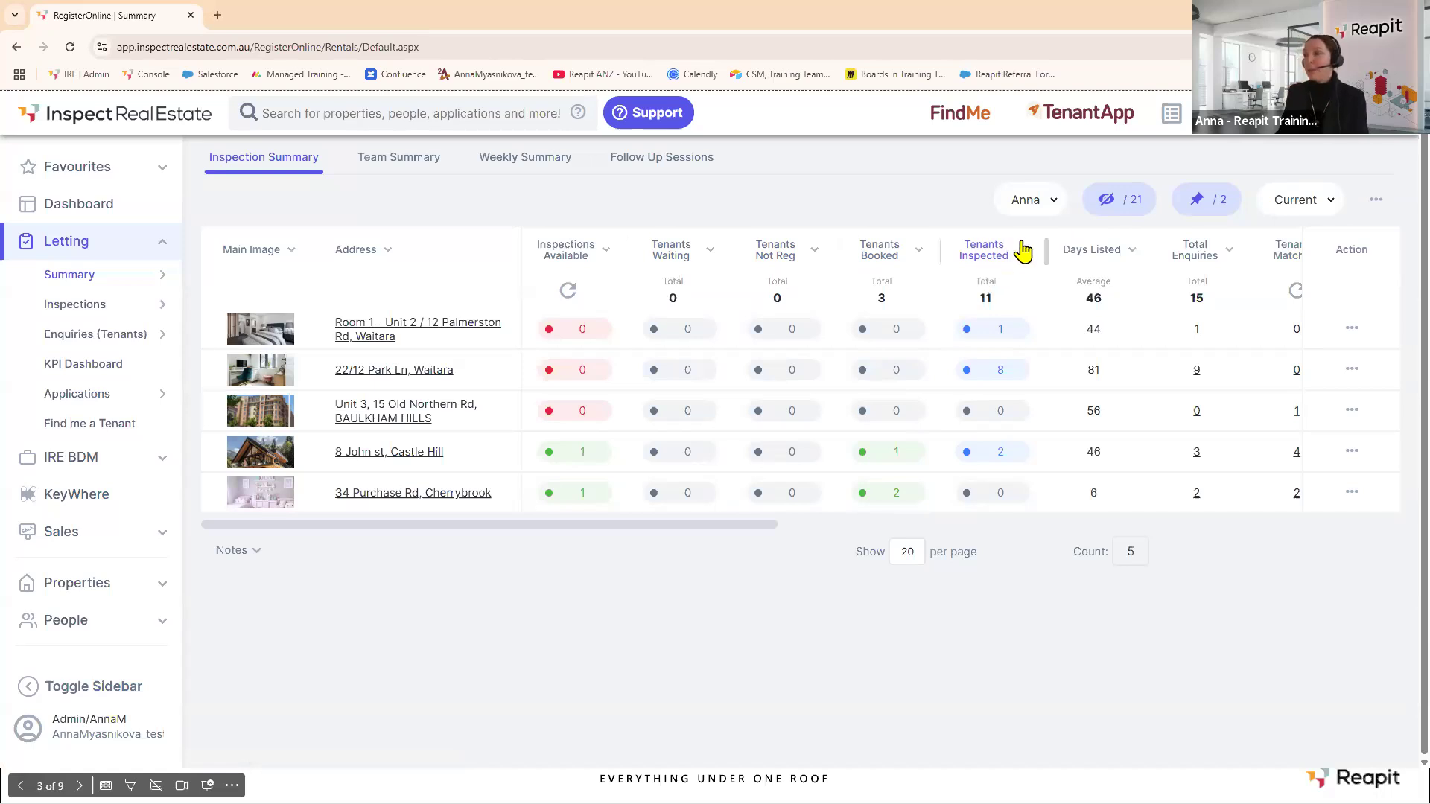
click(1119, 195)
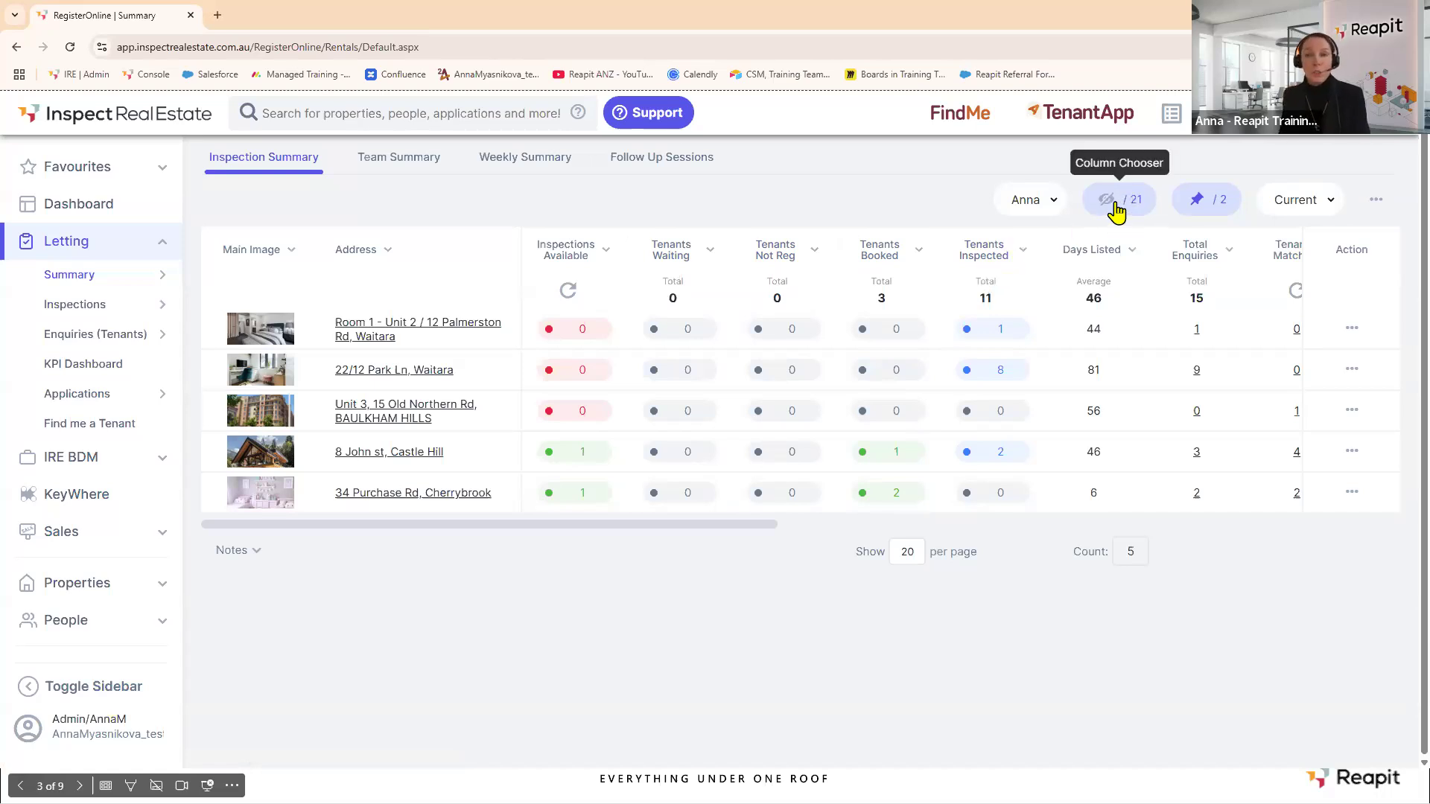
Swap the Main Image column for Property Manager, ordered first before Address, and save the view.
click(1116, 210)
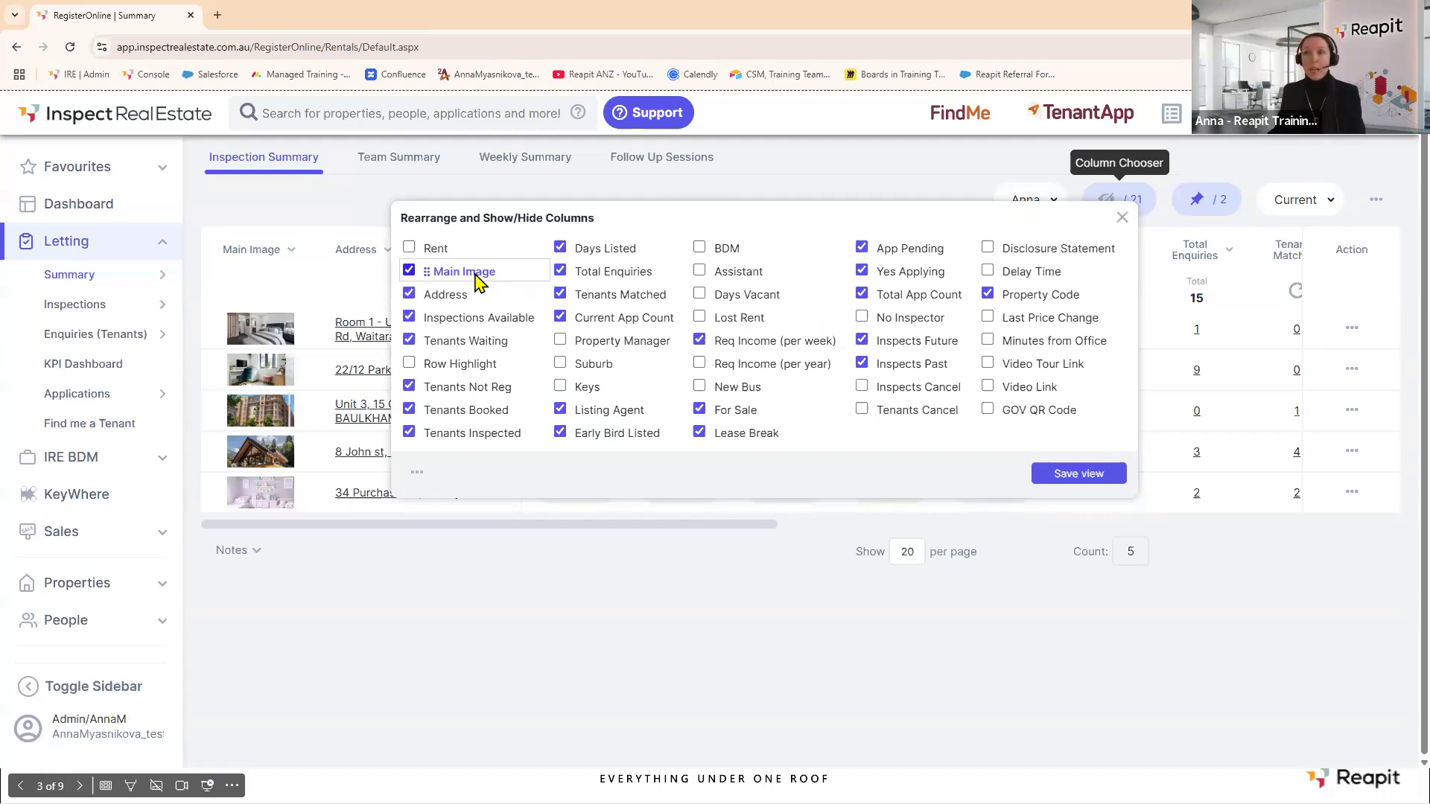
click(409, 271)
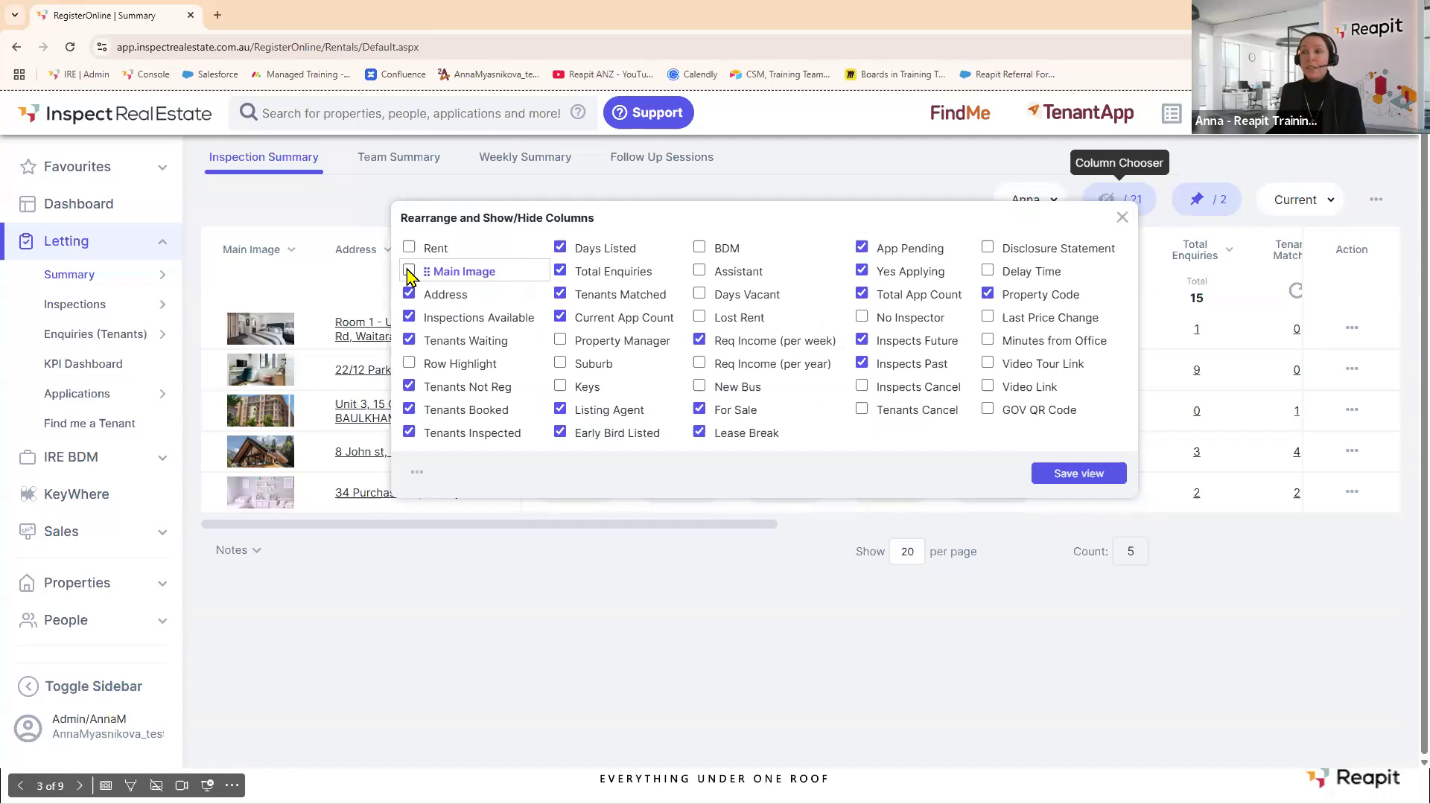
click(561, 341)
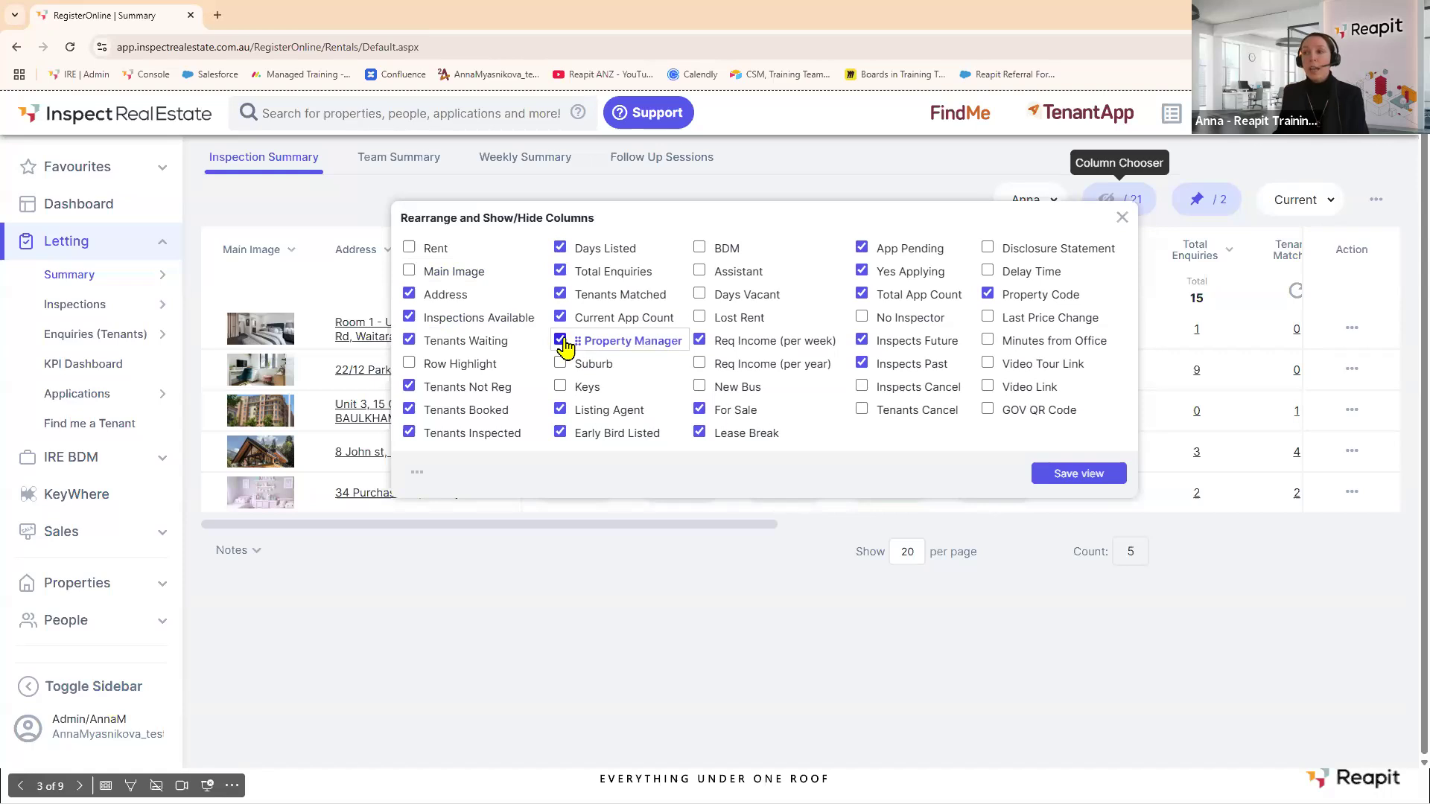
drag(582, 341, 414, 302)
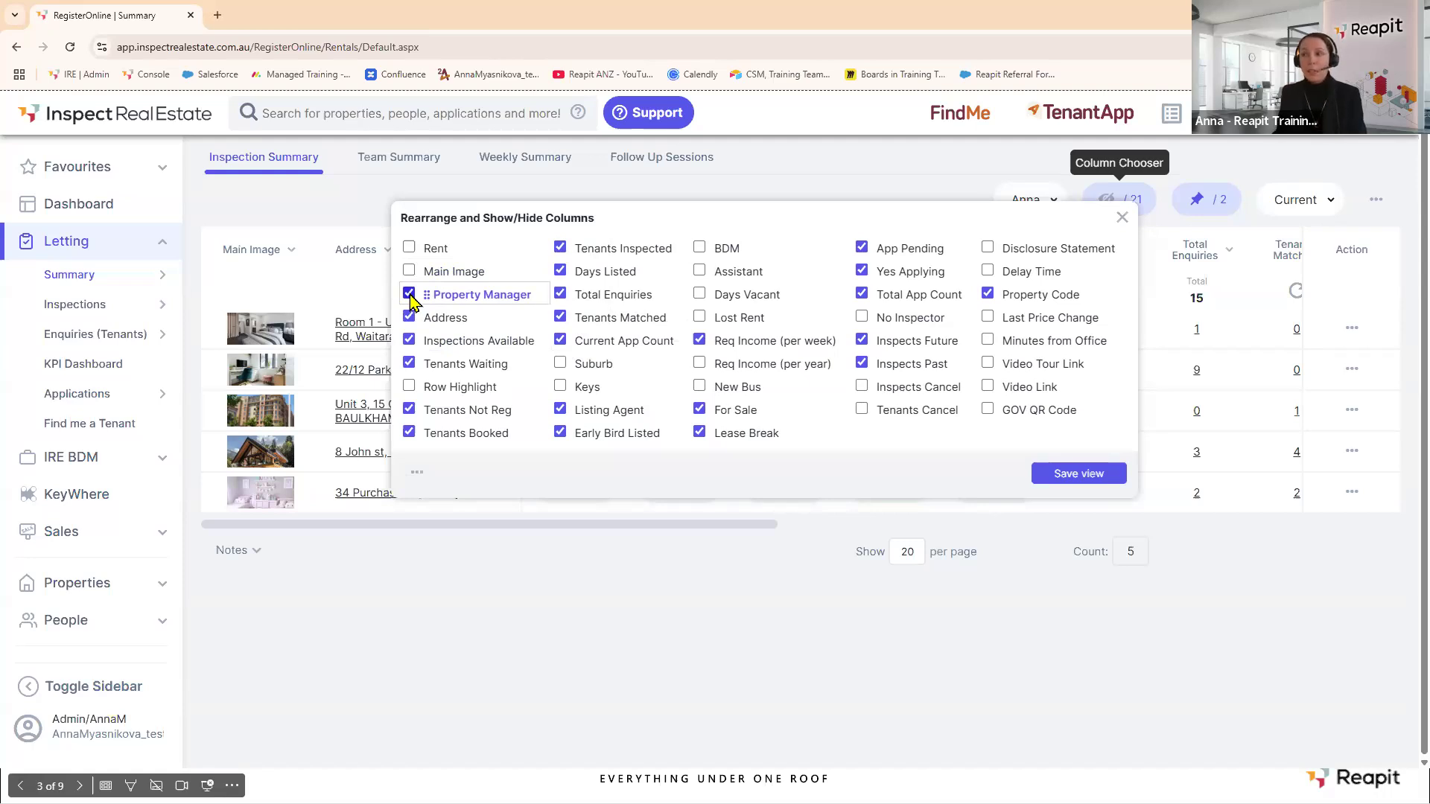
mouse_move(430, 319)
mouse_down()
mouse_move(425, 270)
mouse_move(760, 273)
mouse_move(415, 287)
mouse_move(416, 319)
mouse_up()
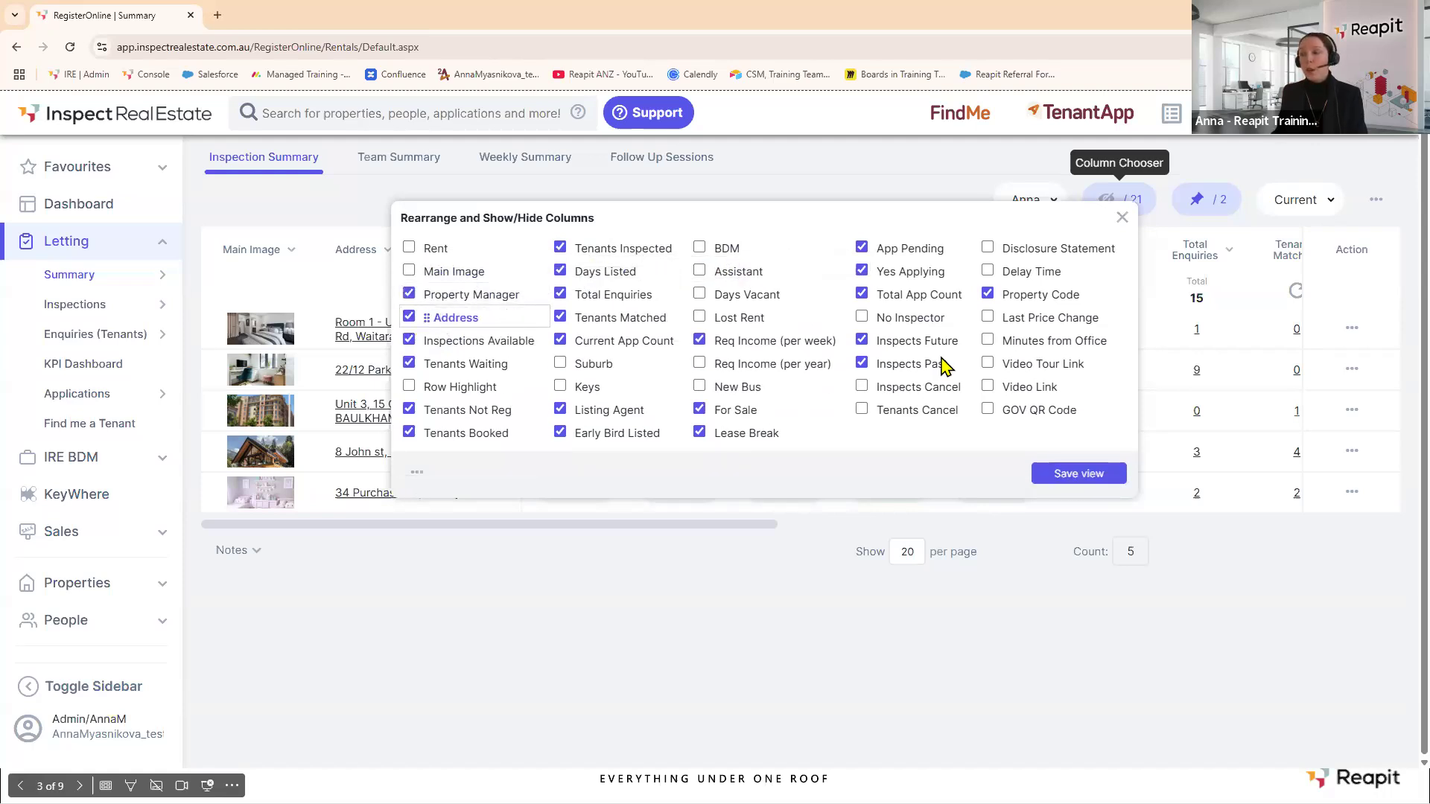
click(1074, 483)
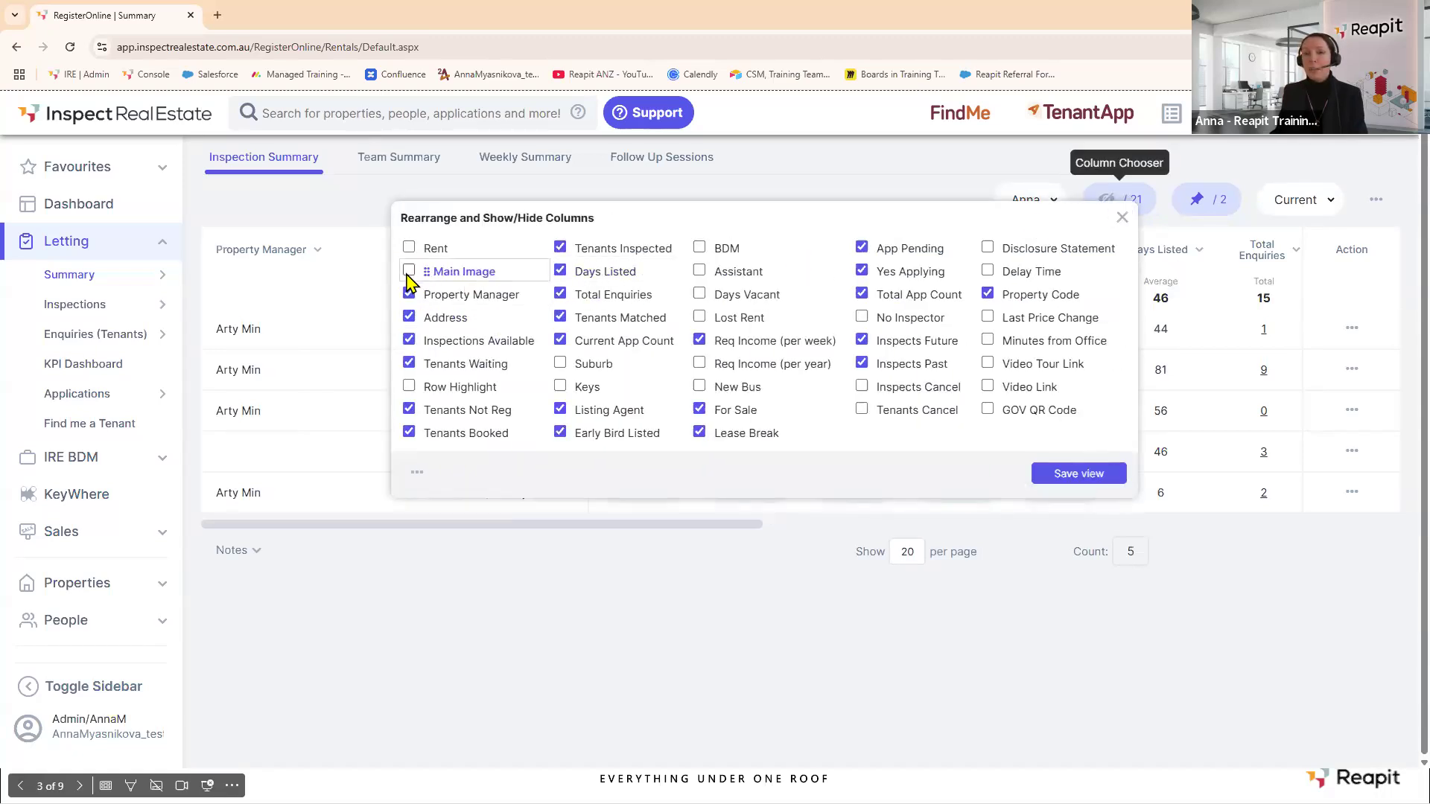
click(1121, 218)
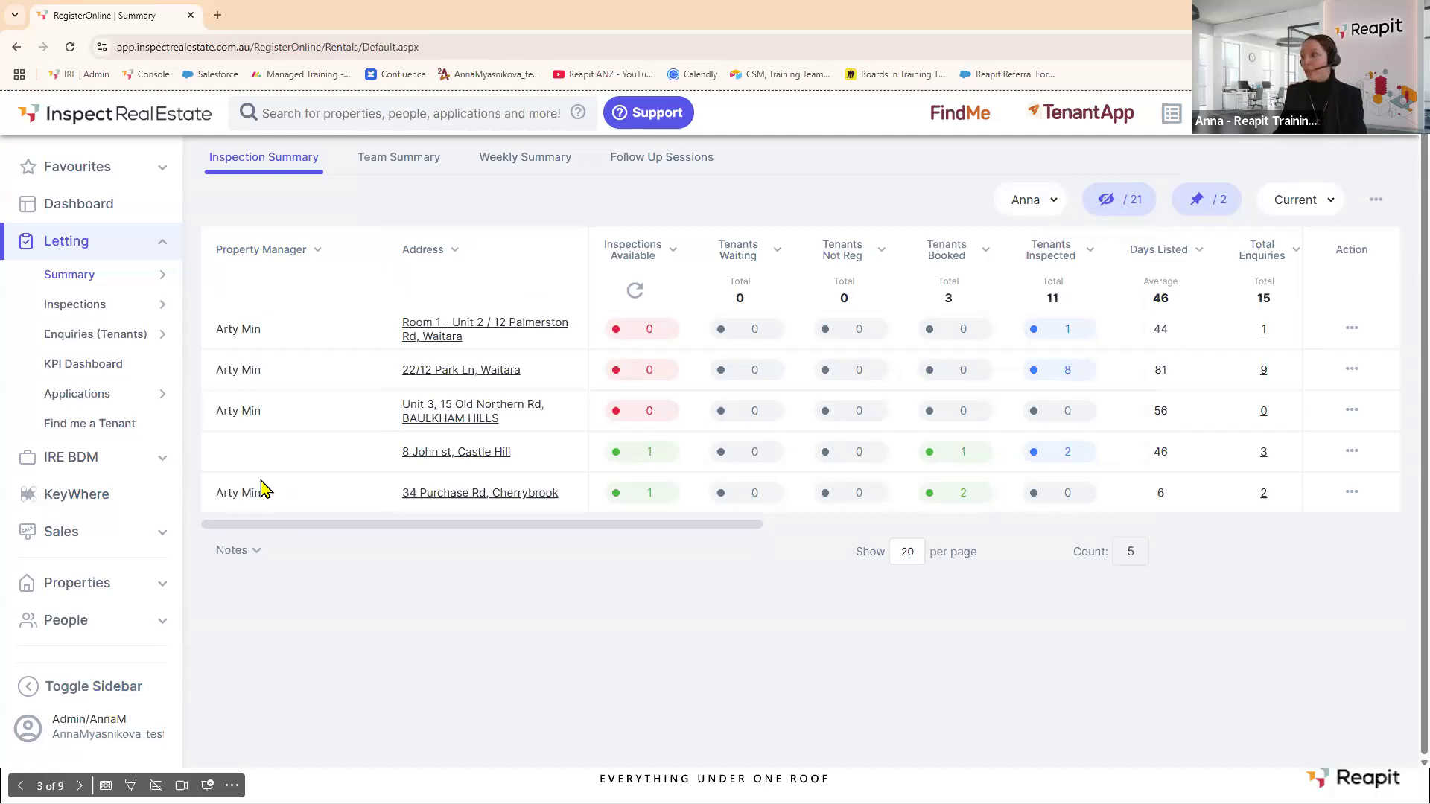
Append 'Web 1' to the existing saved search's name and save it.
click(1376, 200)
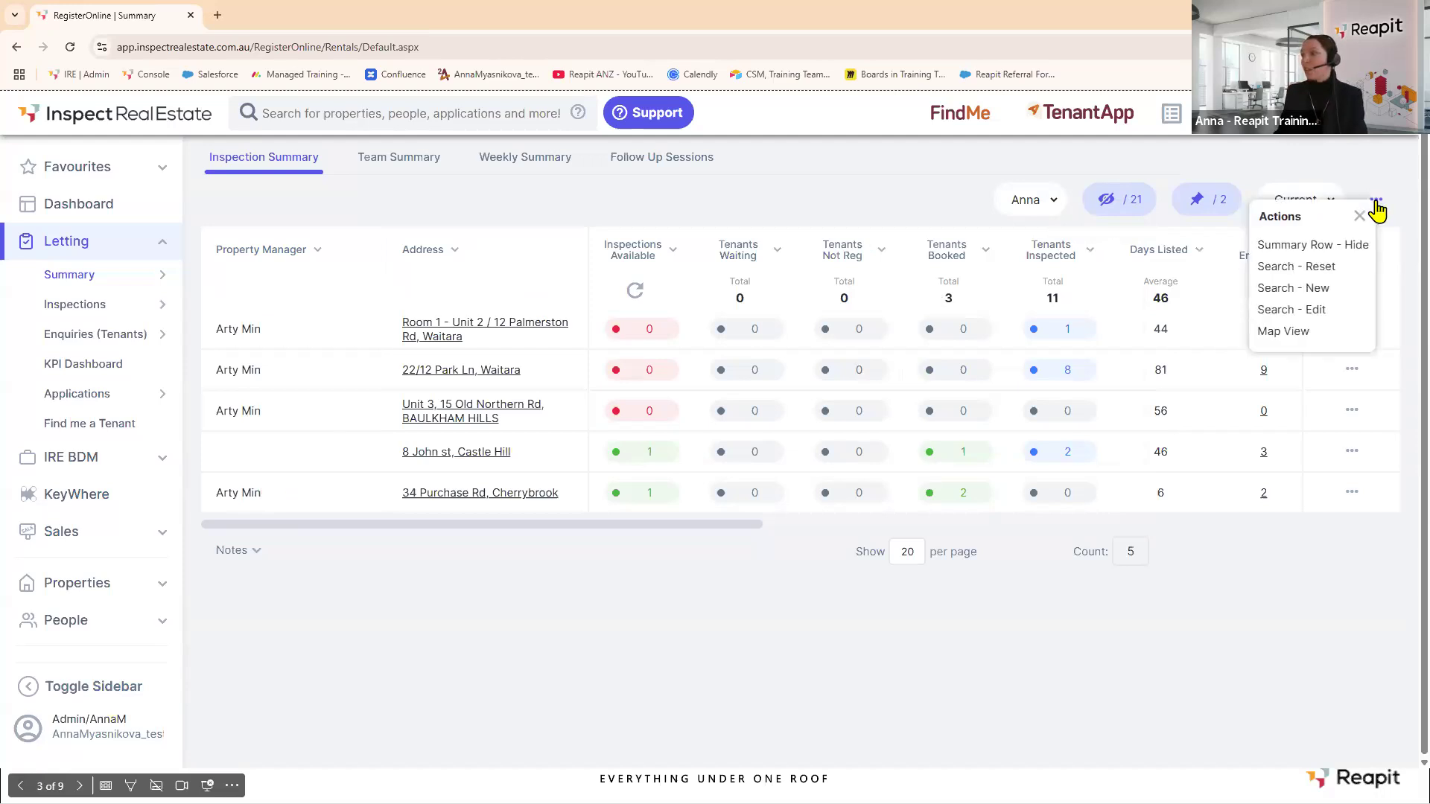
click(1318, 310)
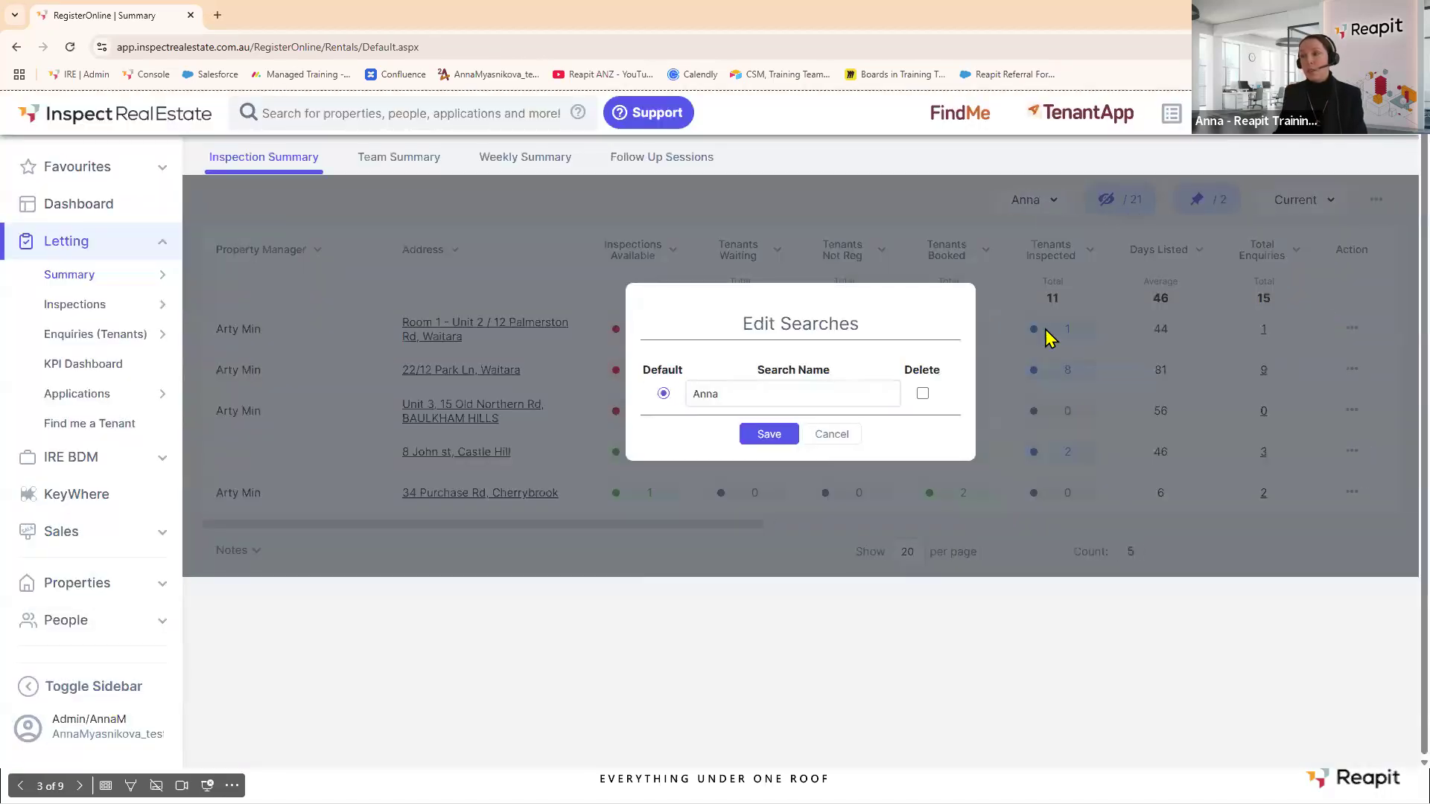
click(736, 393)
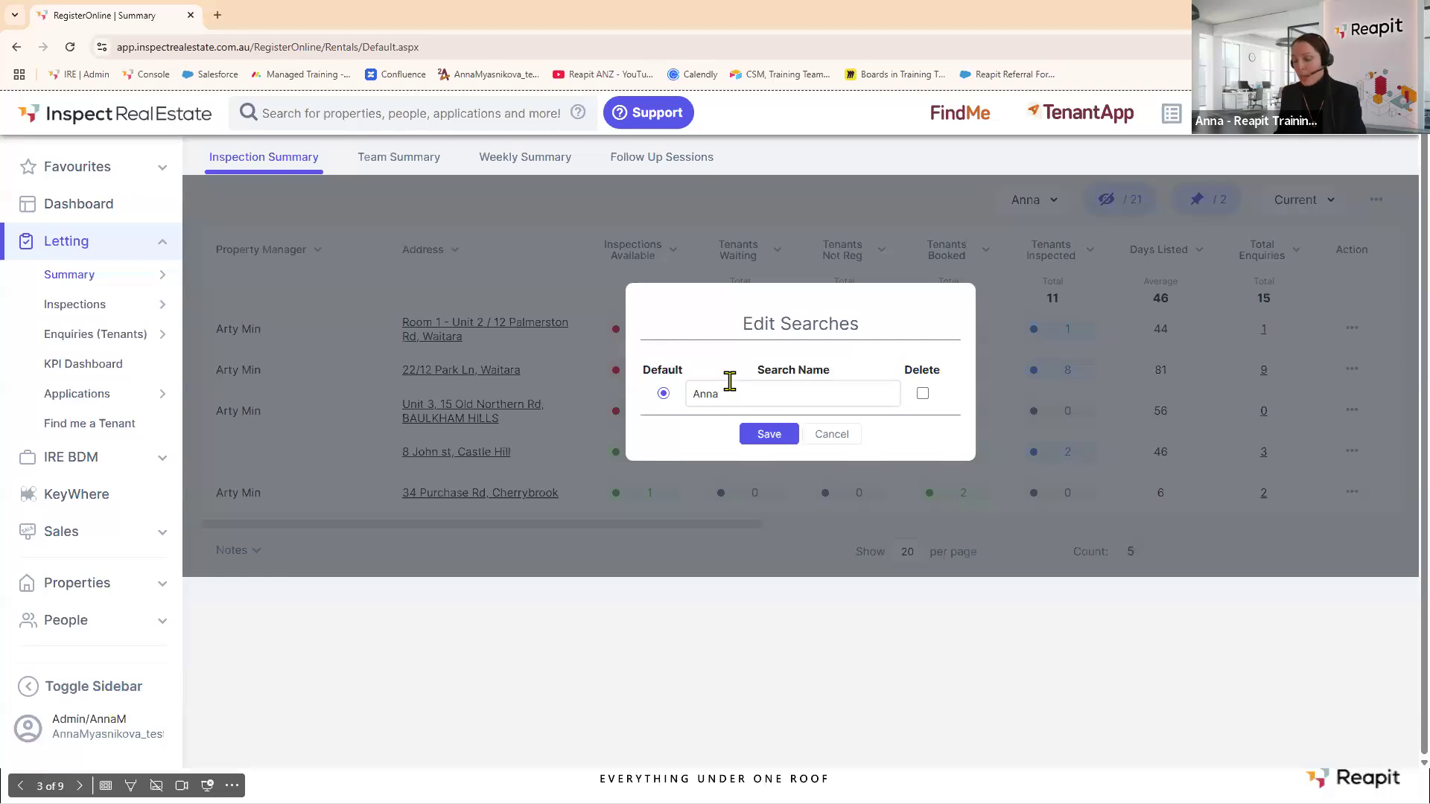
text(Web 1)
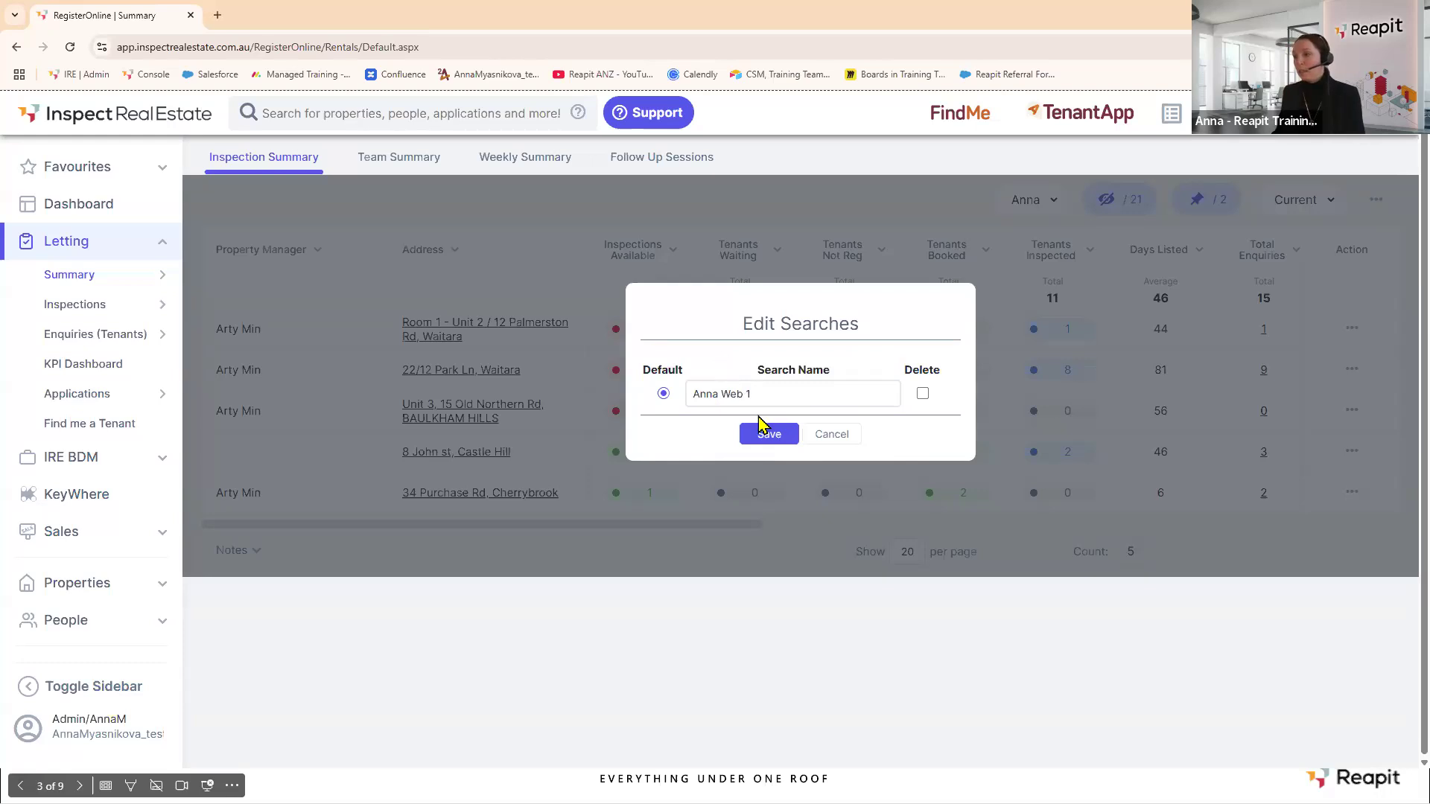
click(776, 440)
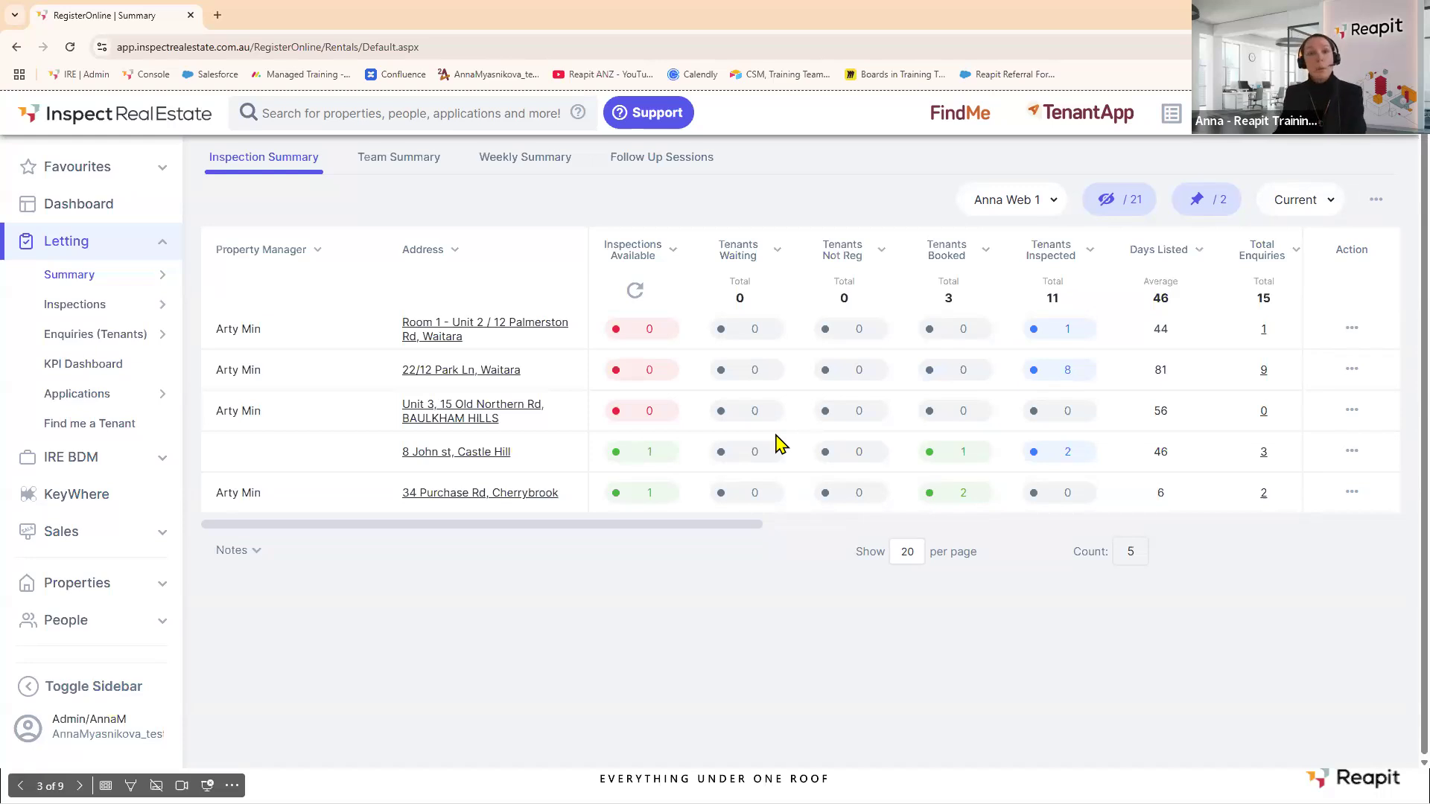
Save a new search named 'List agent' and set it as the default.
click(1375, 201)
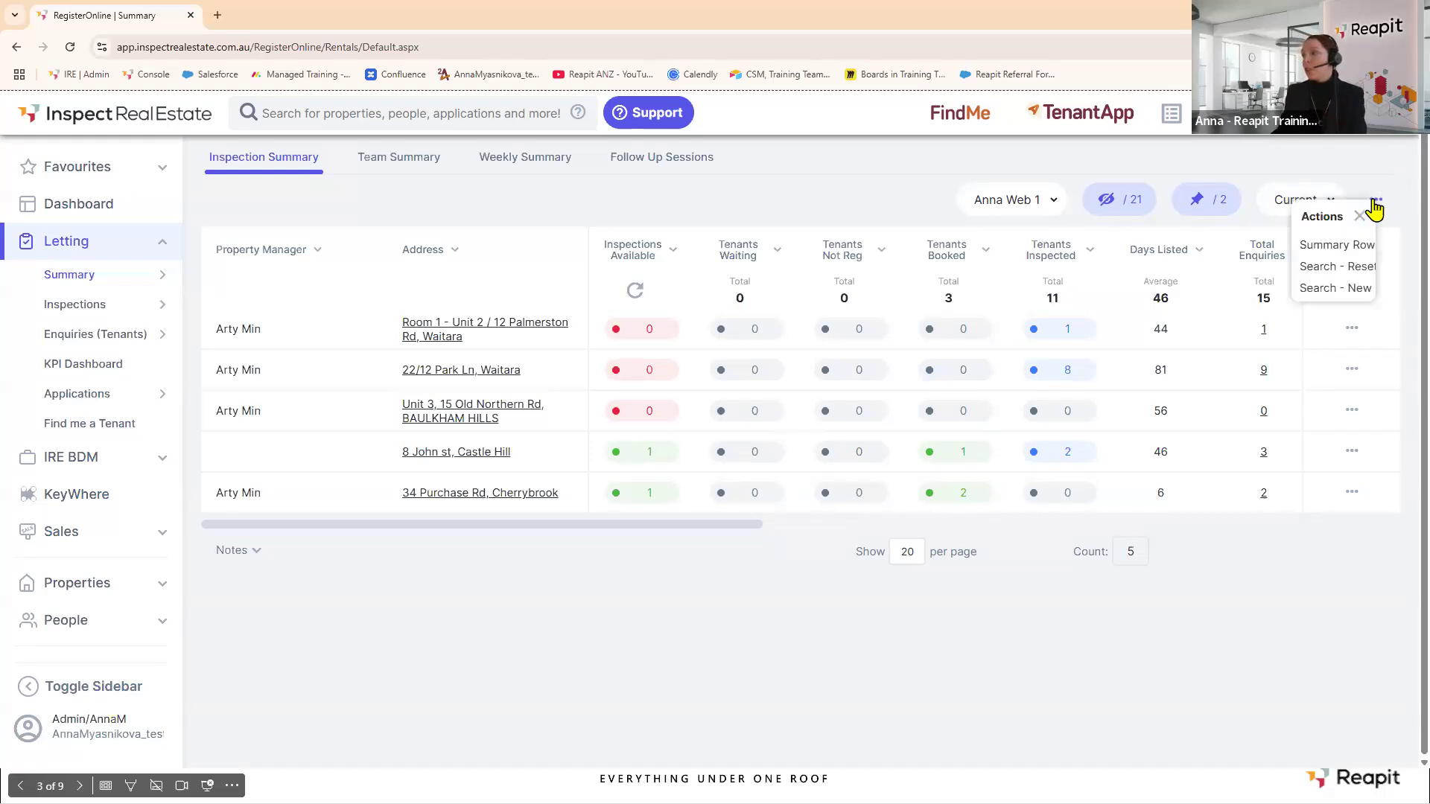
click(1307, 294)
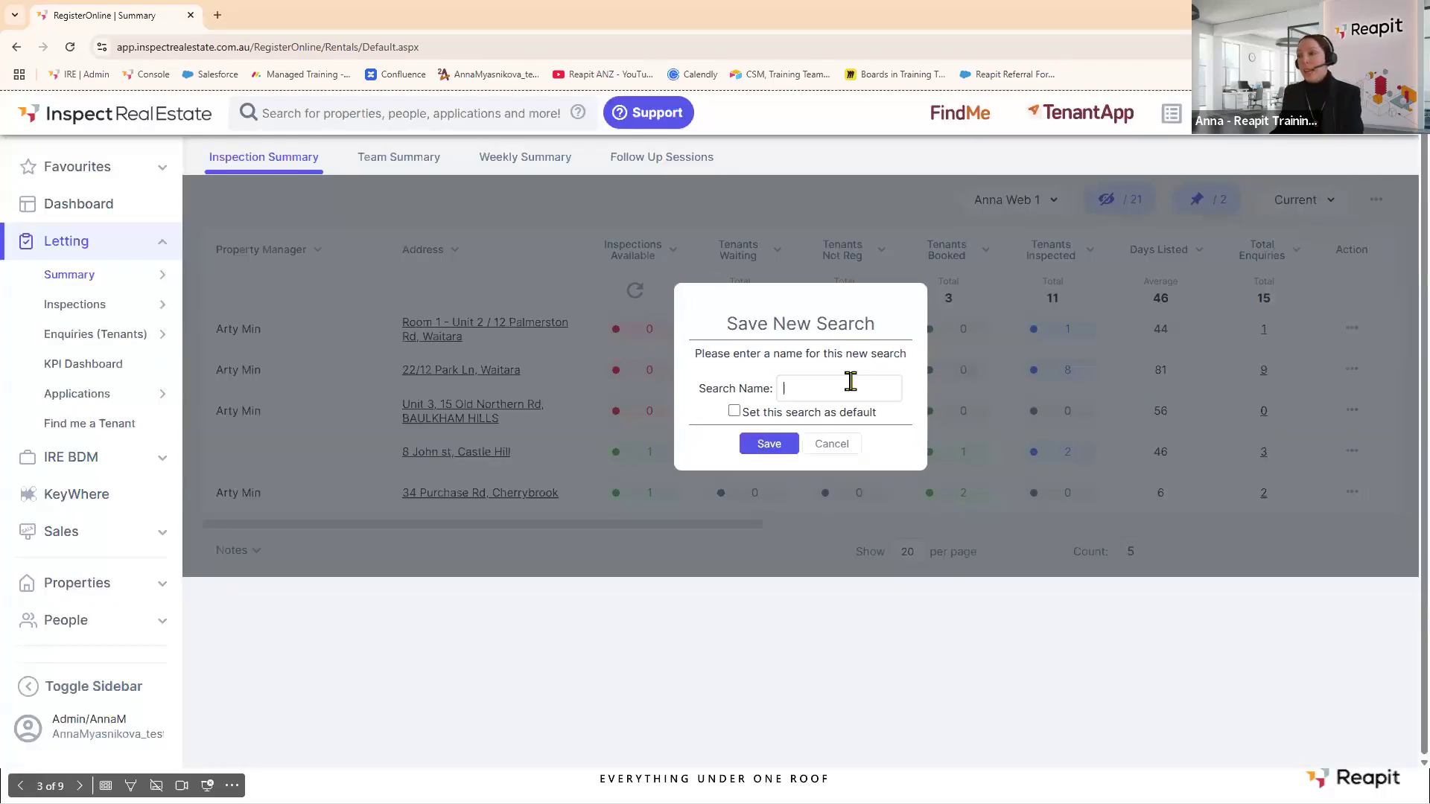
text(List )
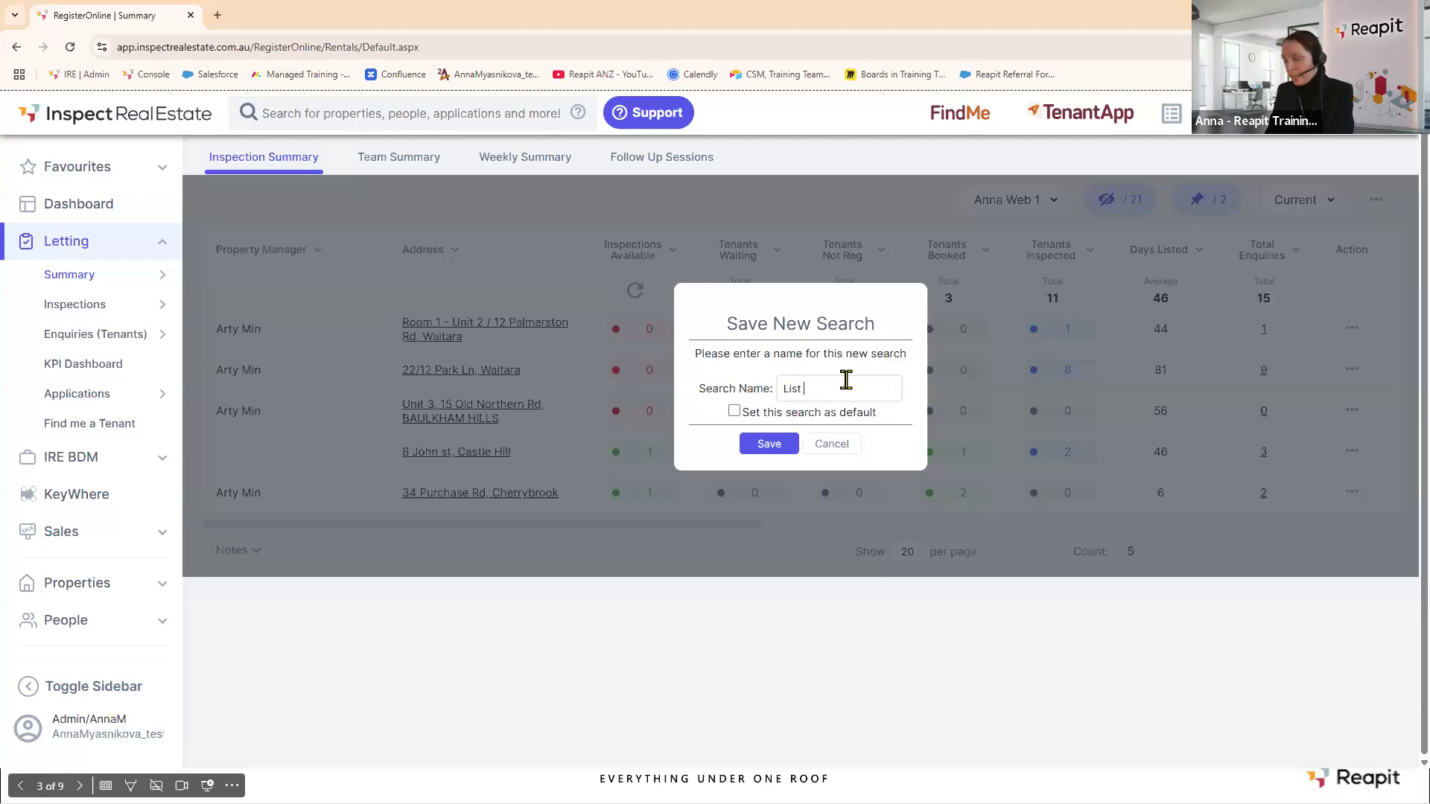
text(agent)
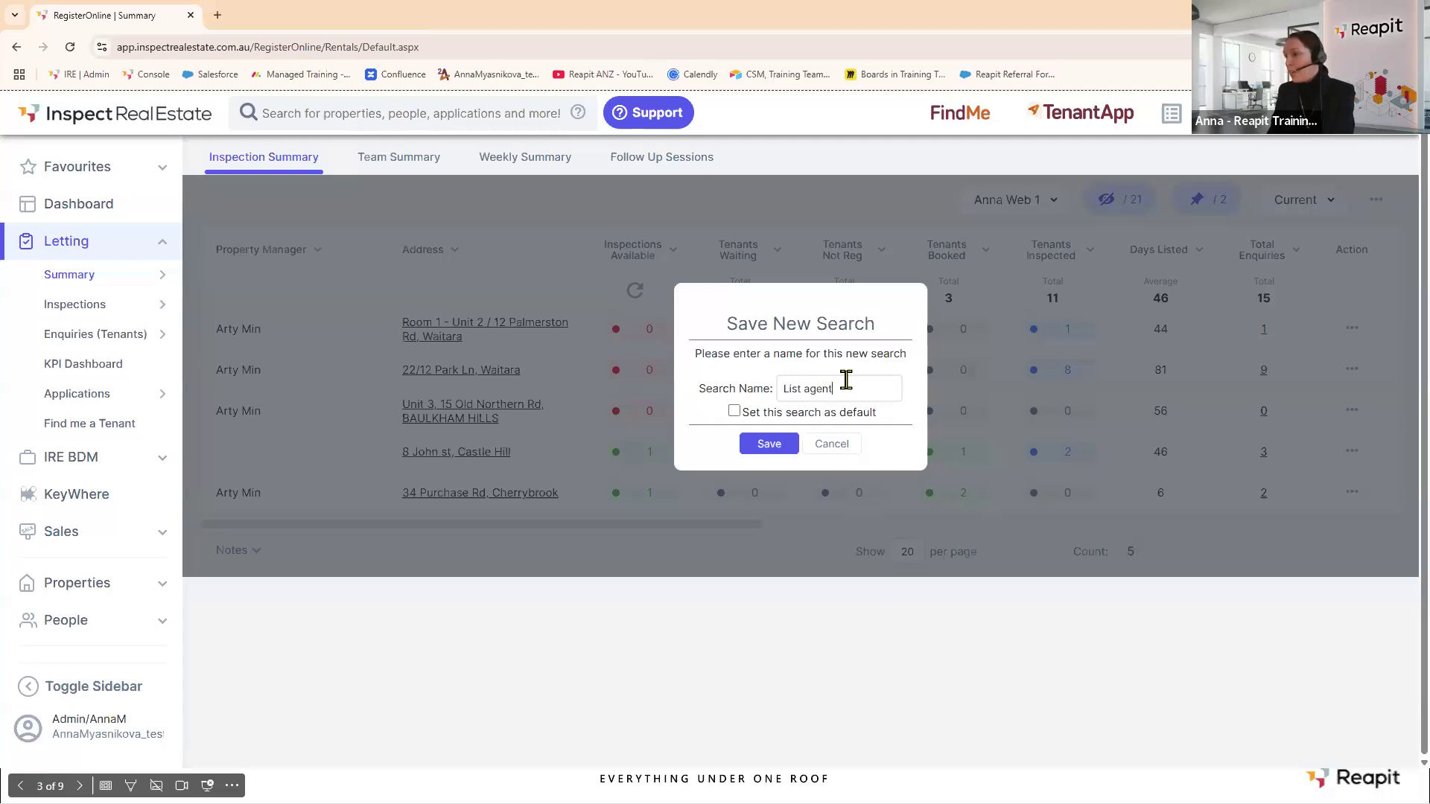
click(734, 411)
click(767, 445)
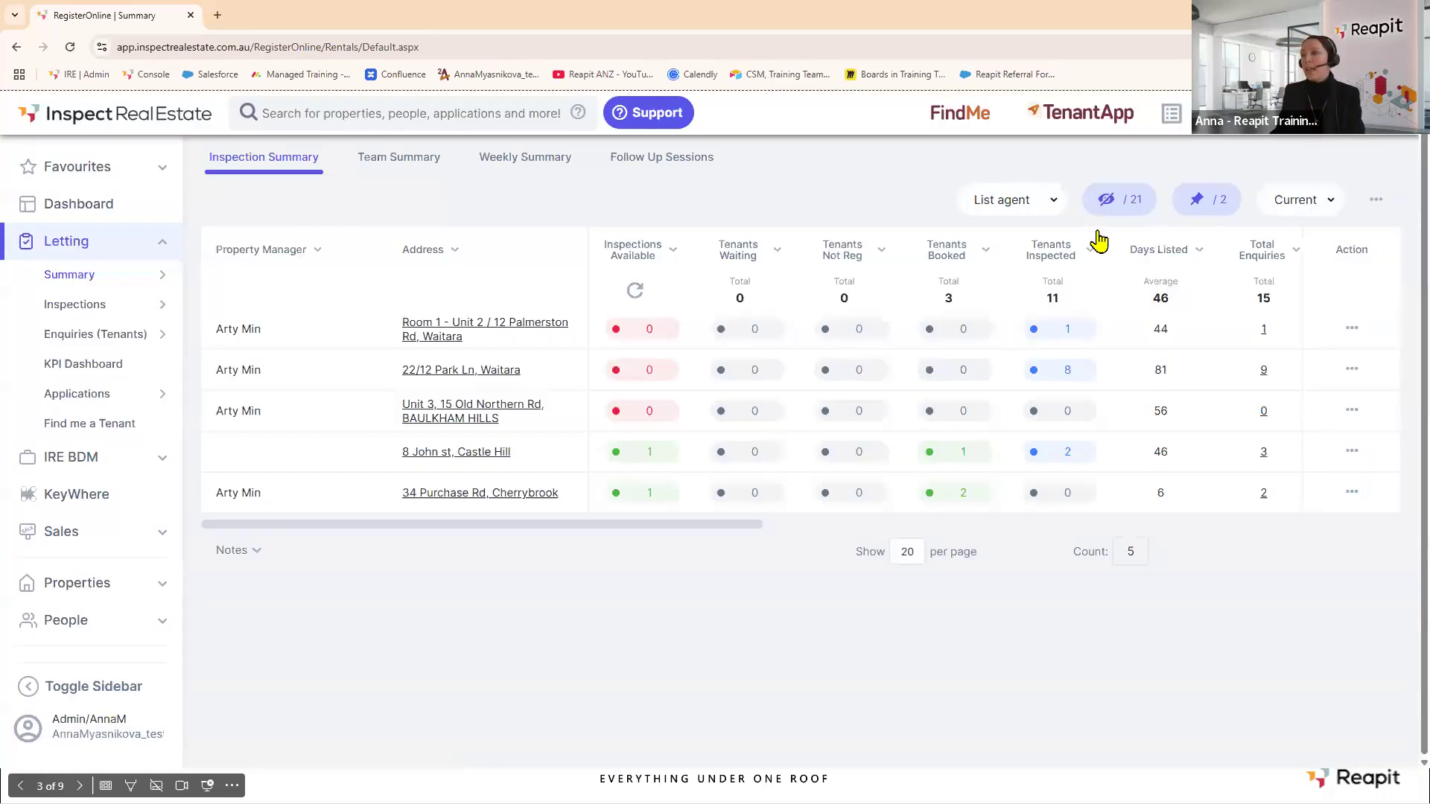
Show Main Image, hide Property Manager, Tenants Matched, Current App Count and Listing Agent, move Inspects Past up, and save.
click(1125, 206)
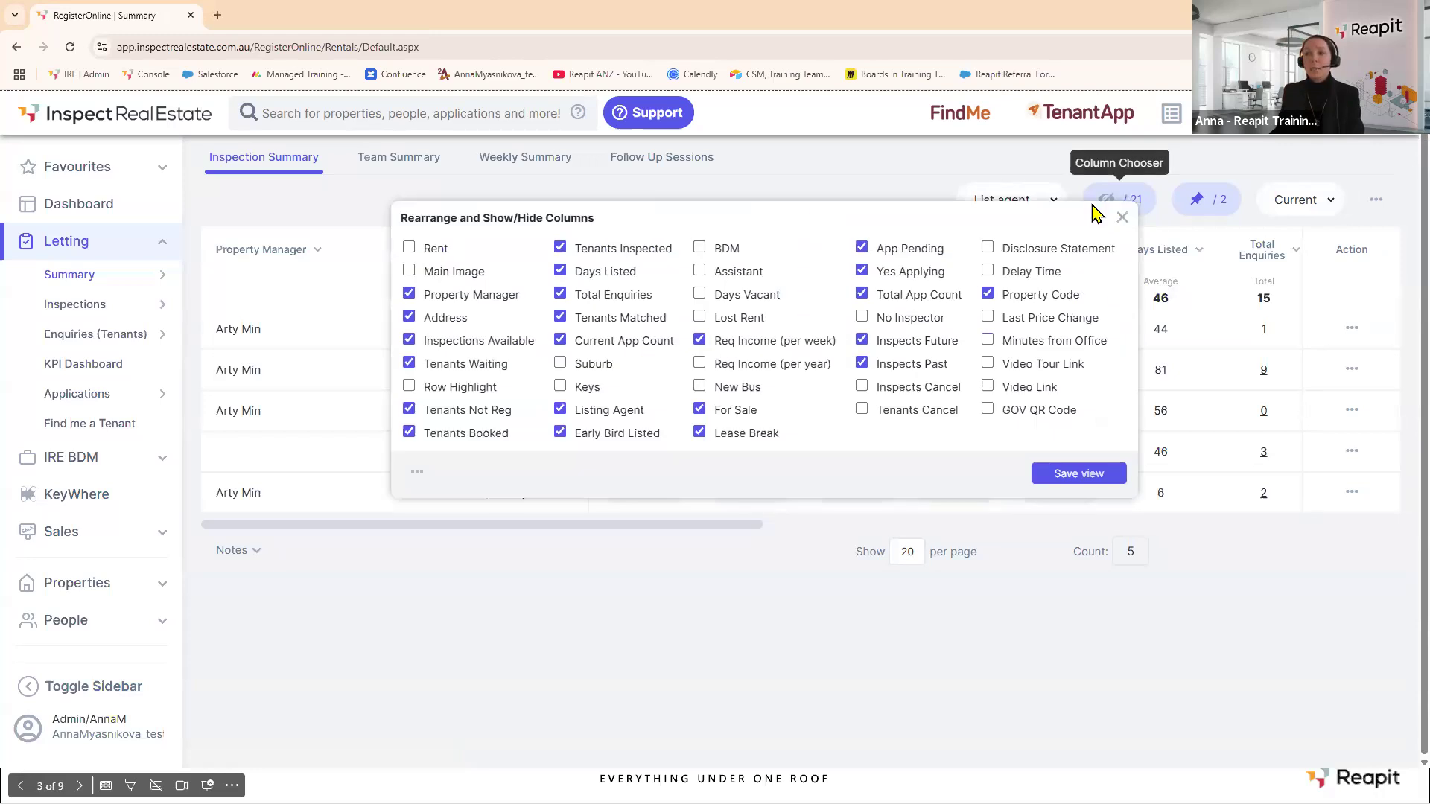
click(441, 274)
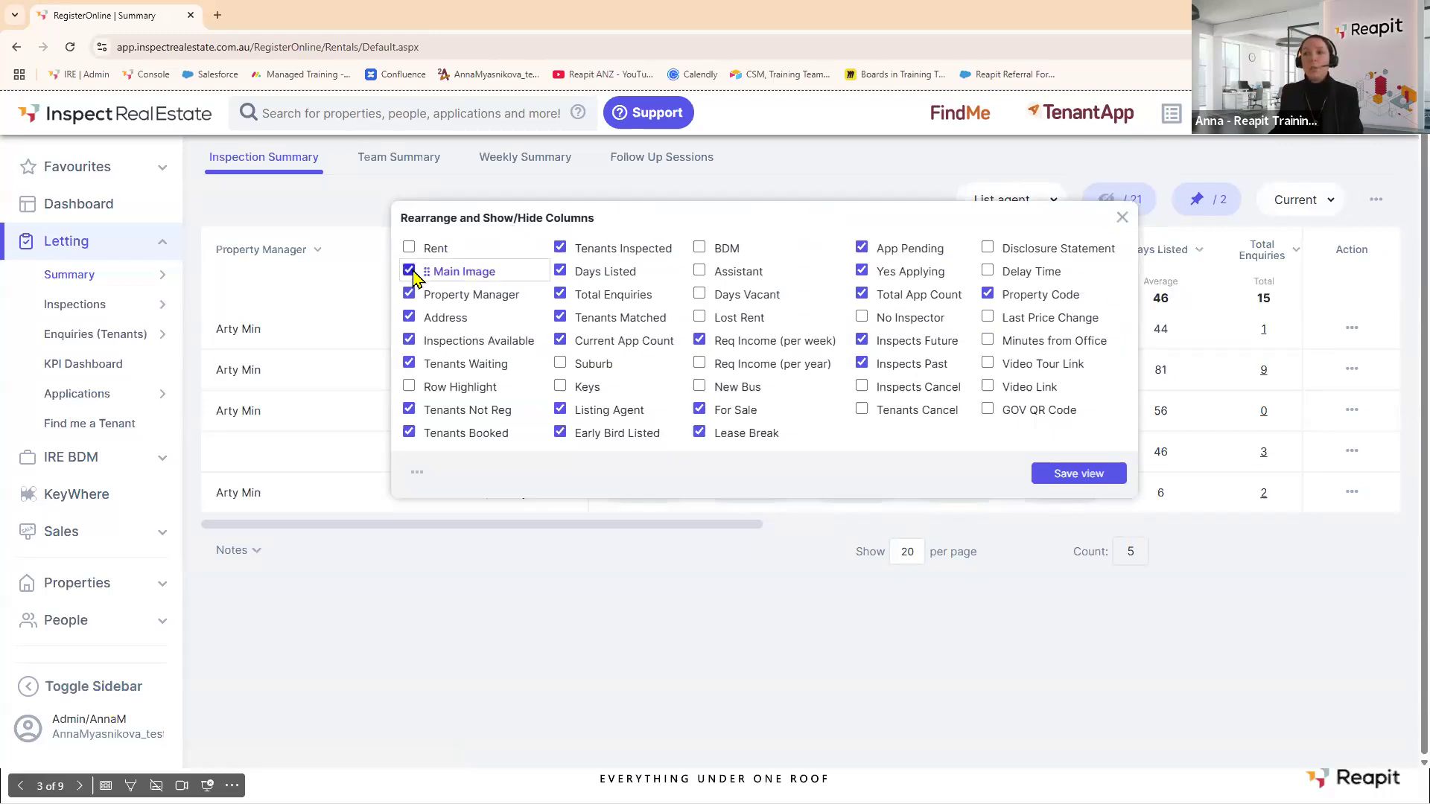
click(408, 294)
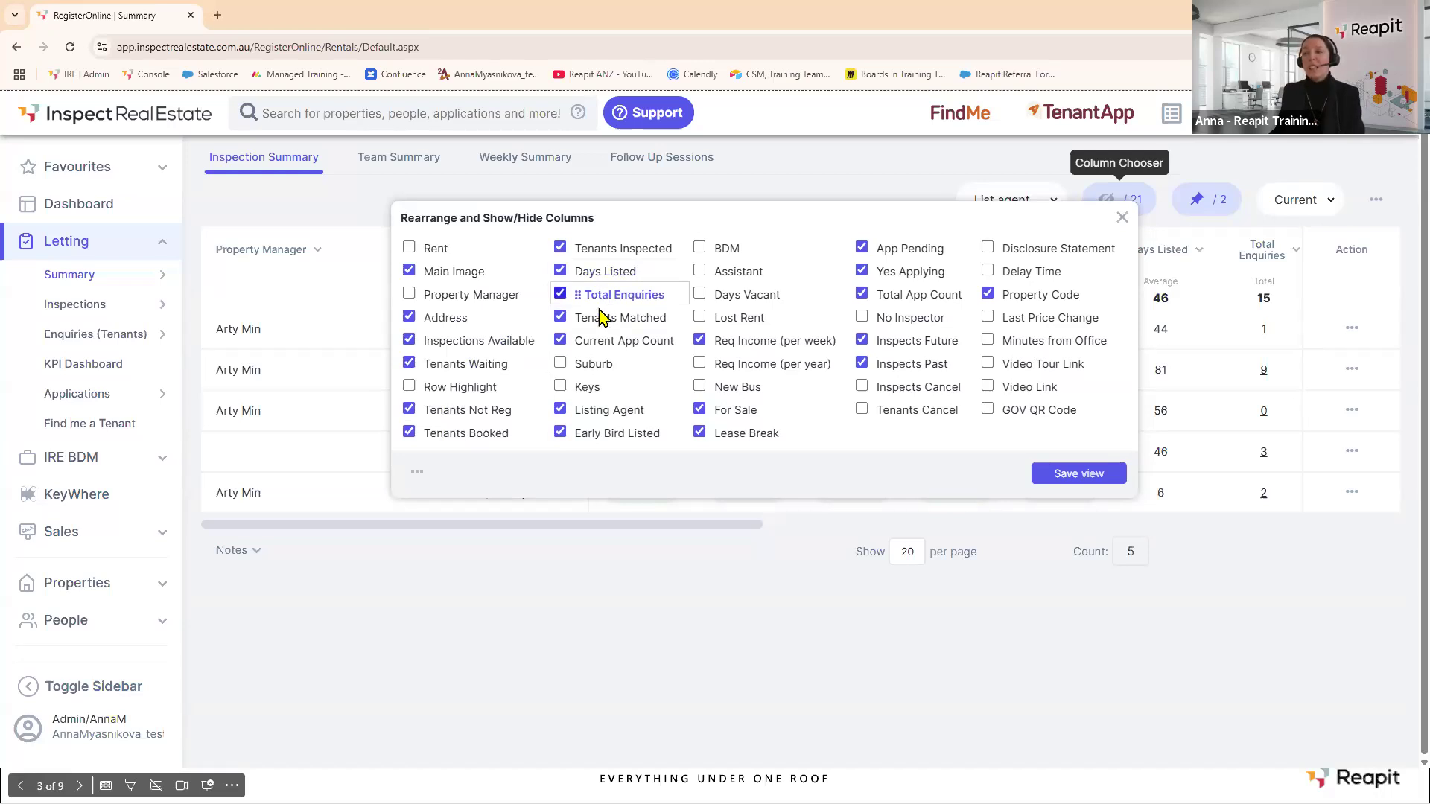
click(560, 317)
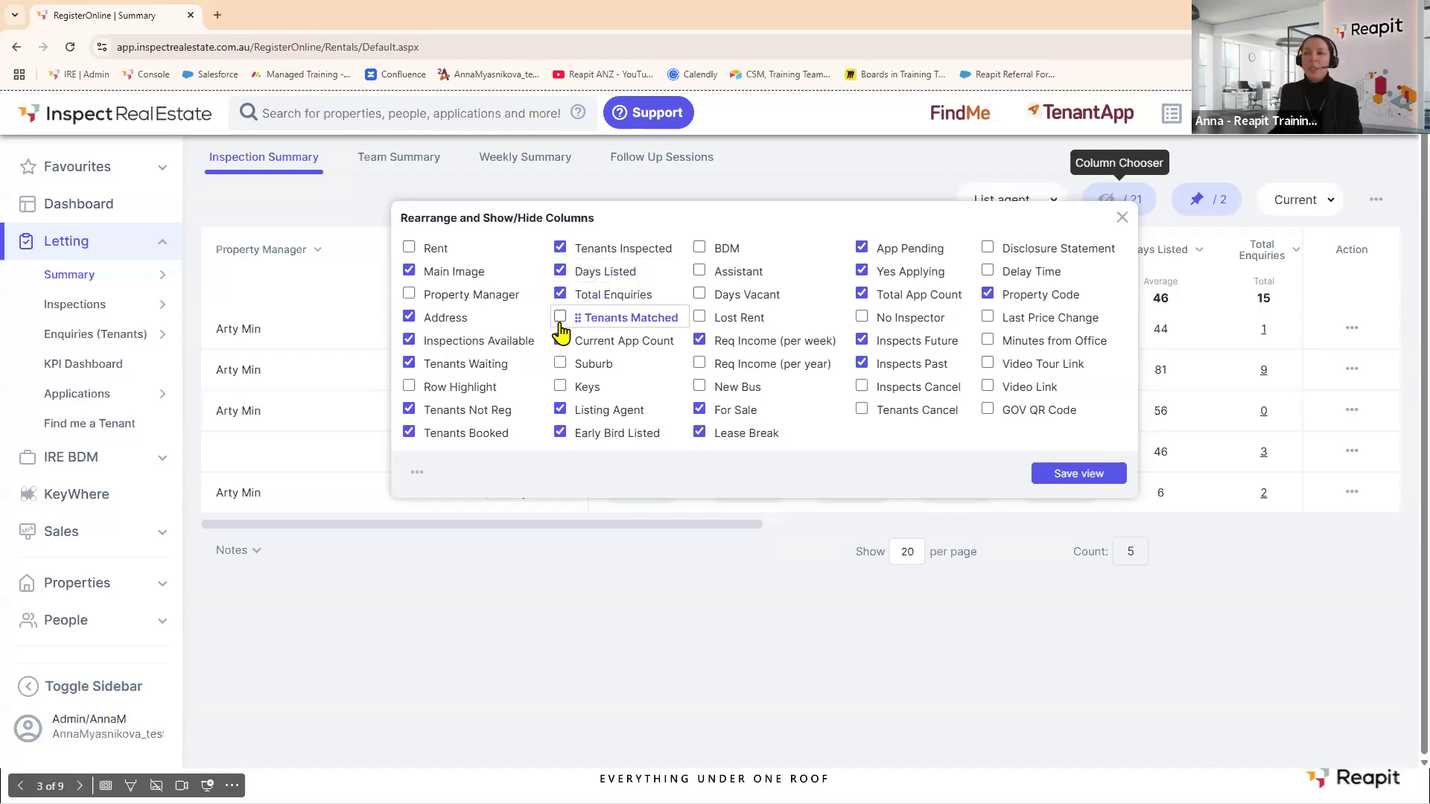
click(560, 341)
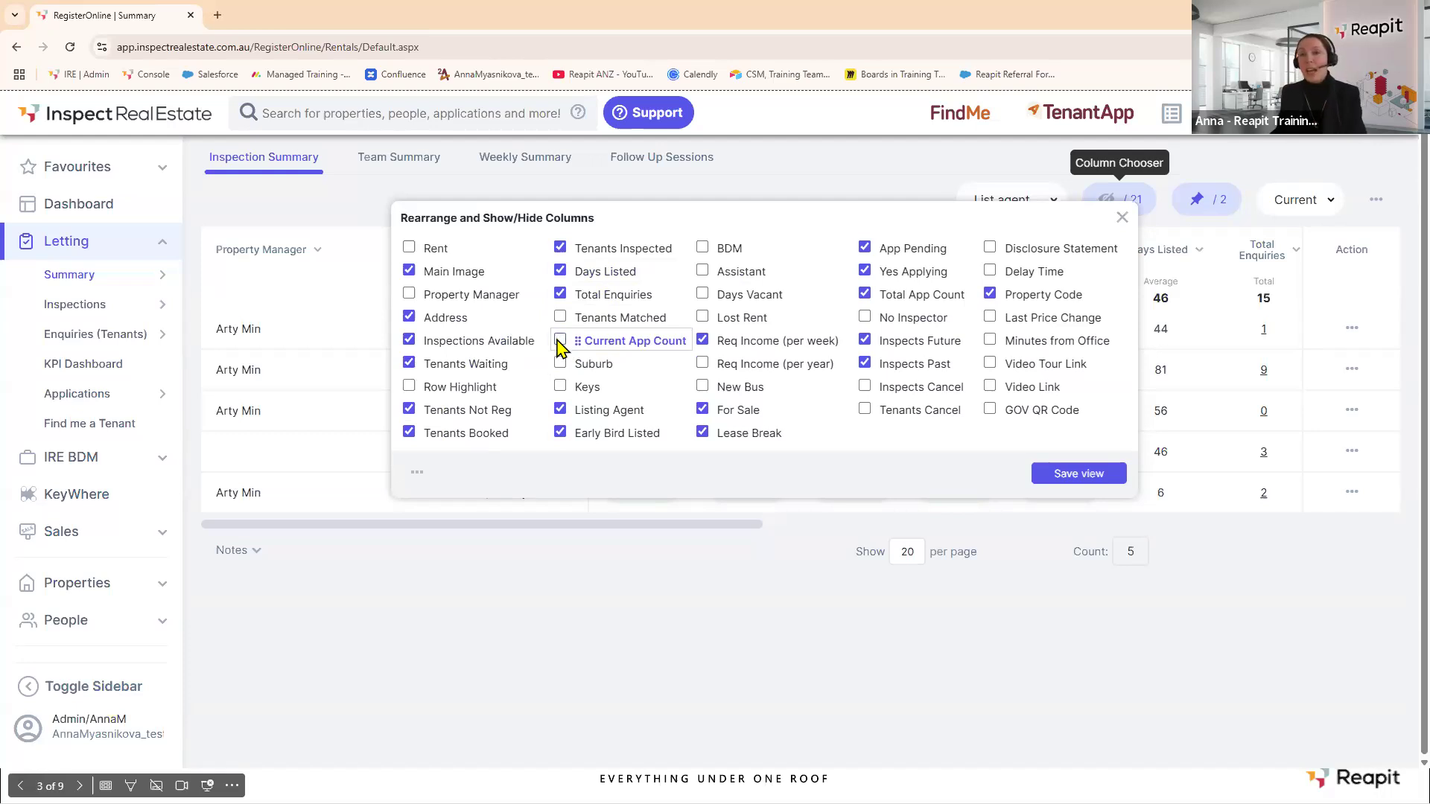
click(560, 410)
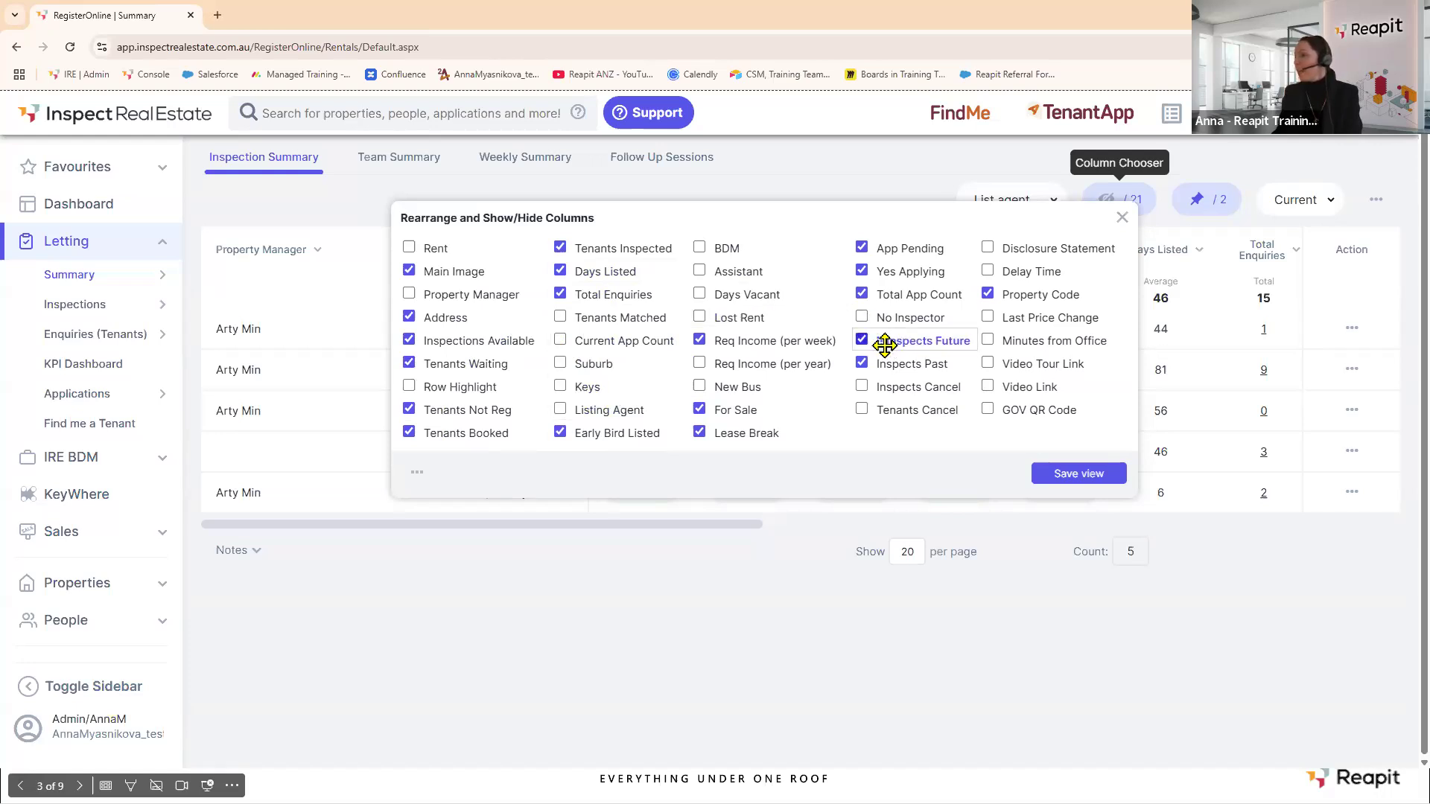
drag(884, 361, 574, 316)
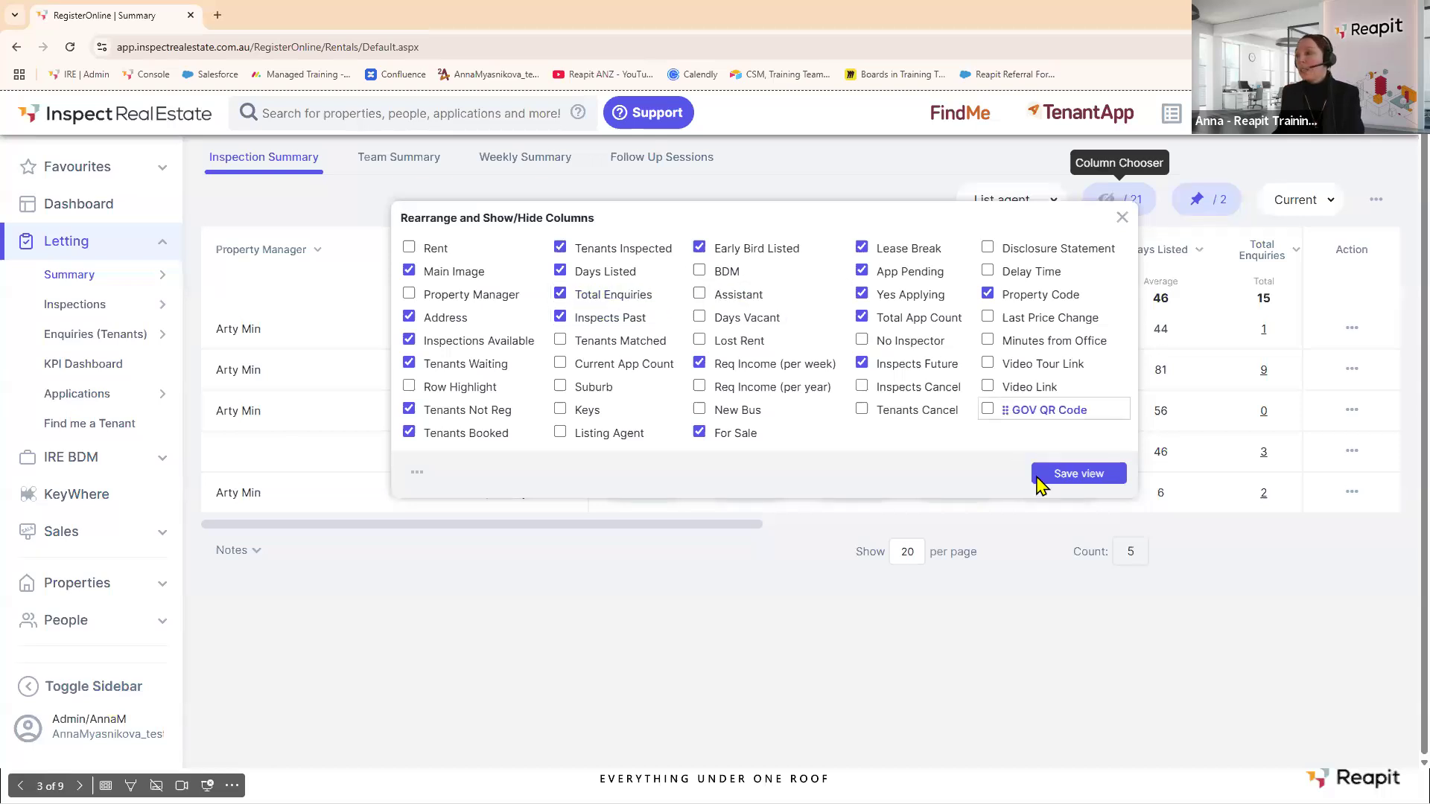
click(1063, 473)
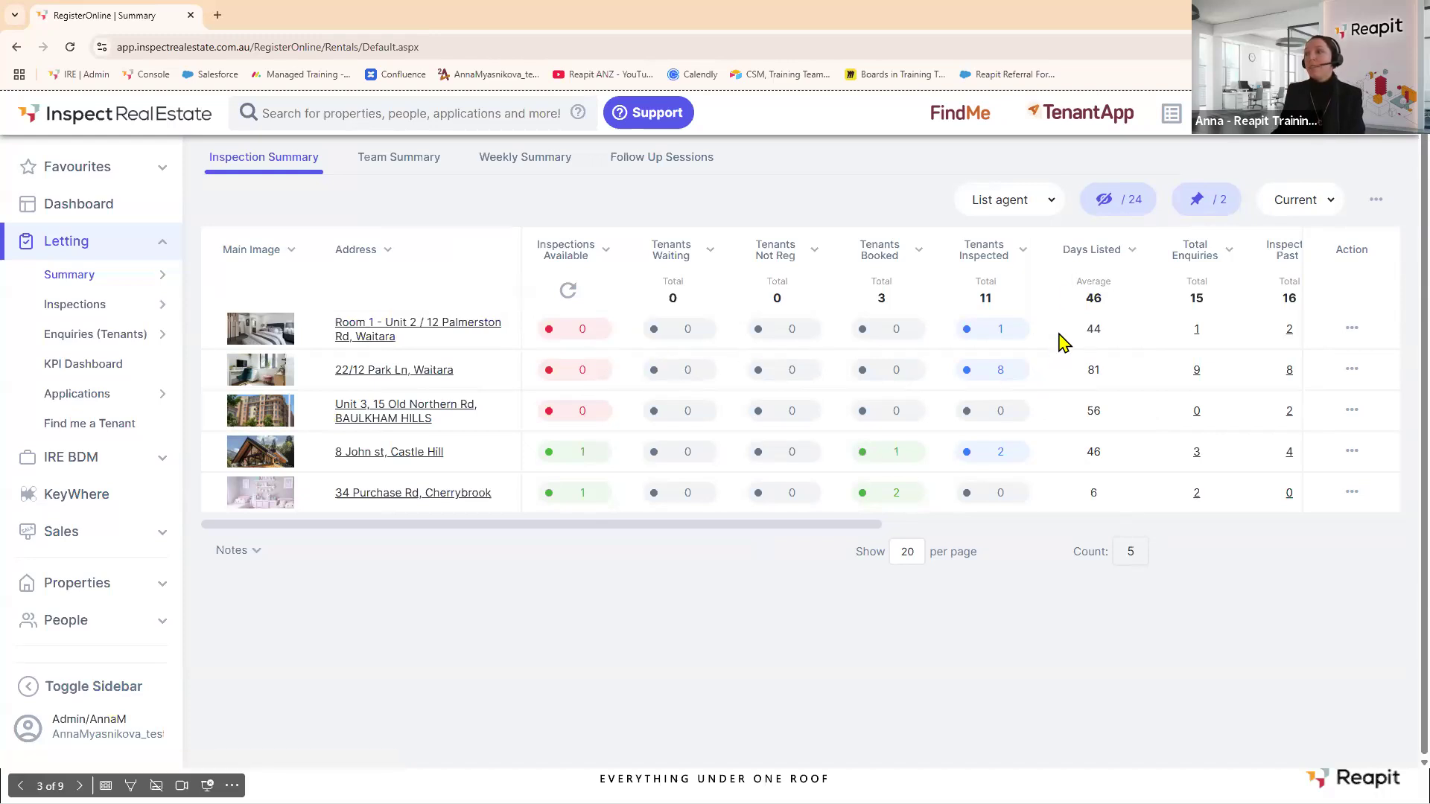
Switch the summary to the Anna Web 1 saved view.
click(1050, 200)
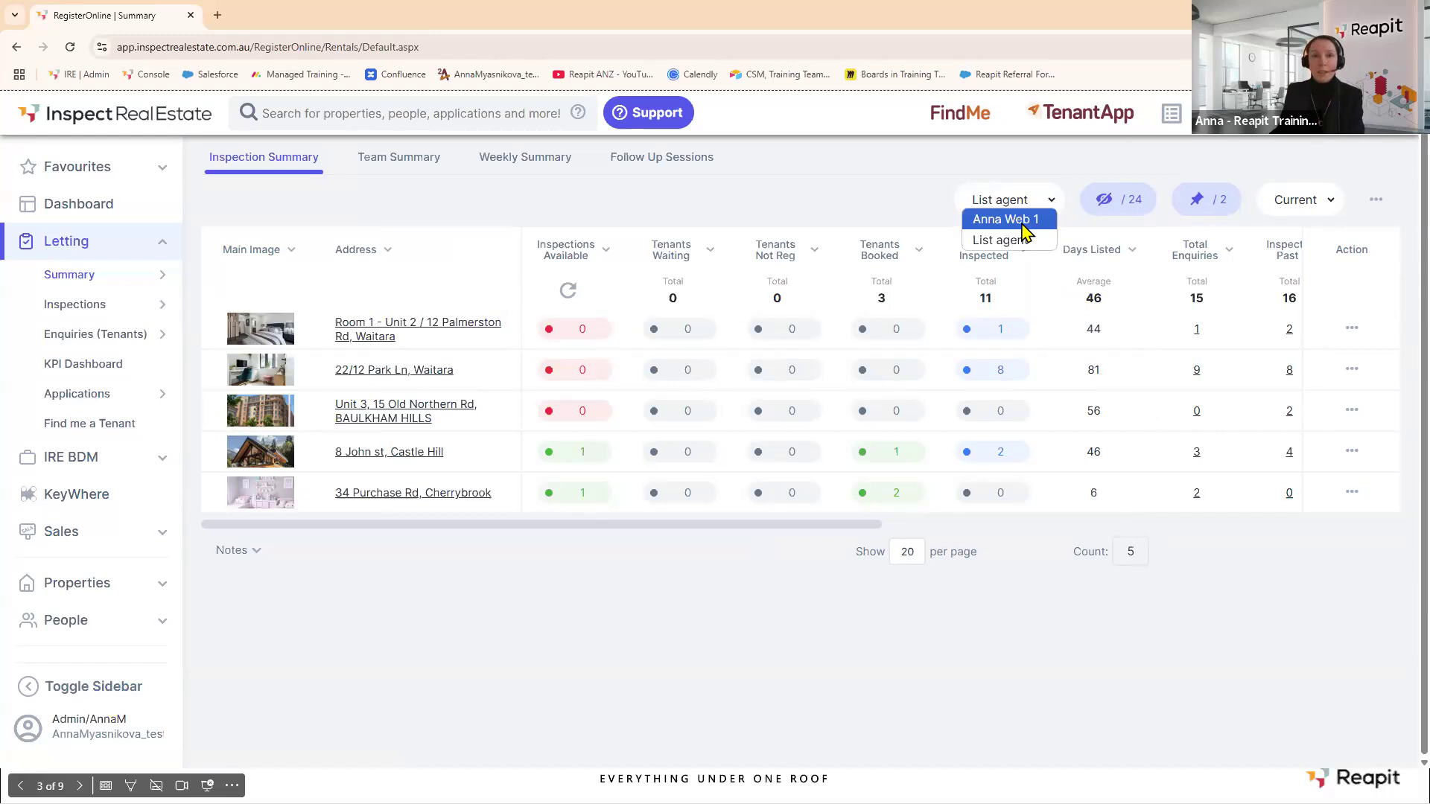
click(1022, 222)
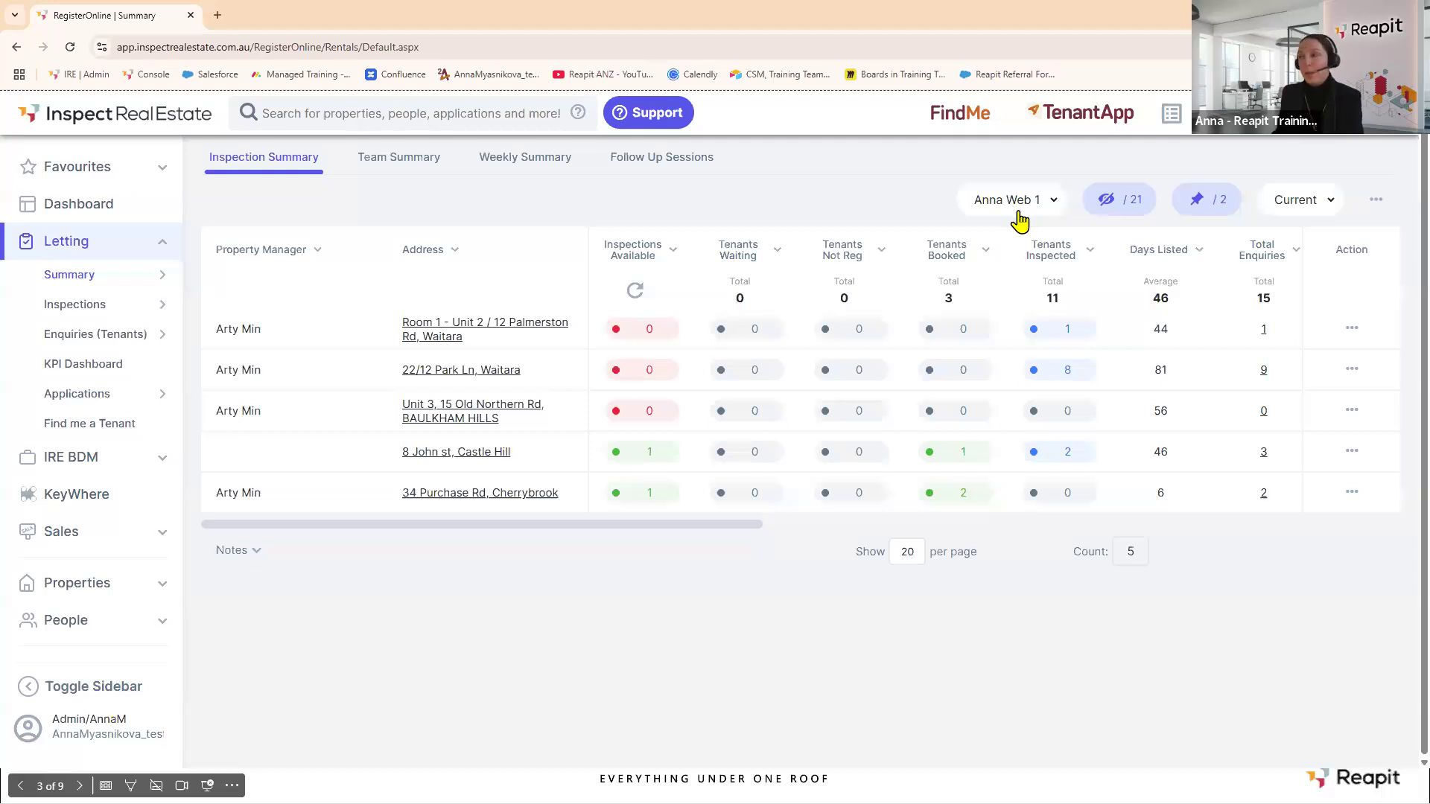
click(1126, 206)
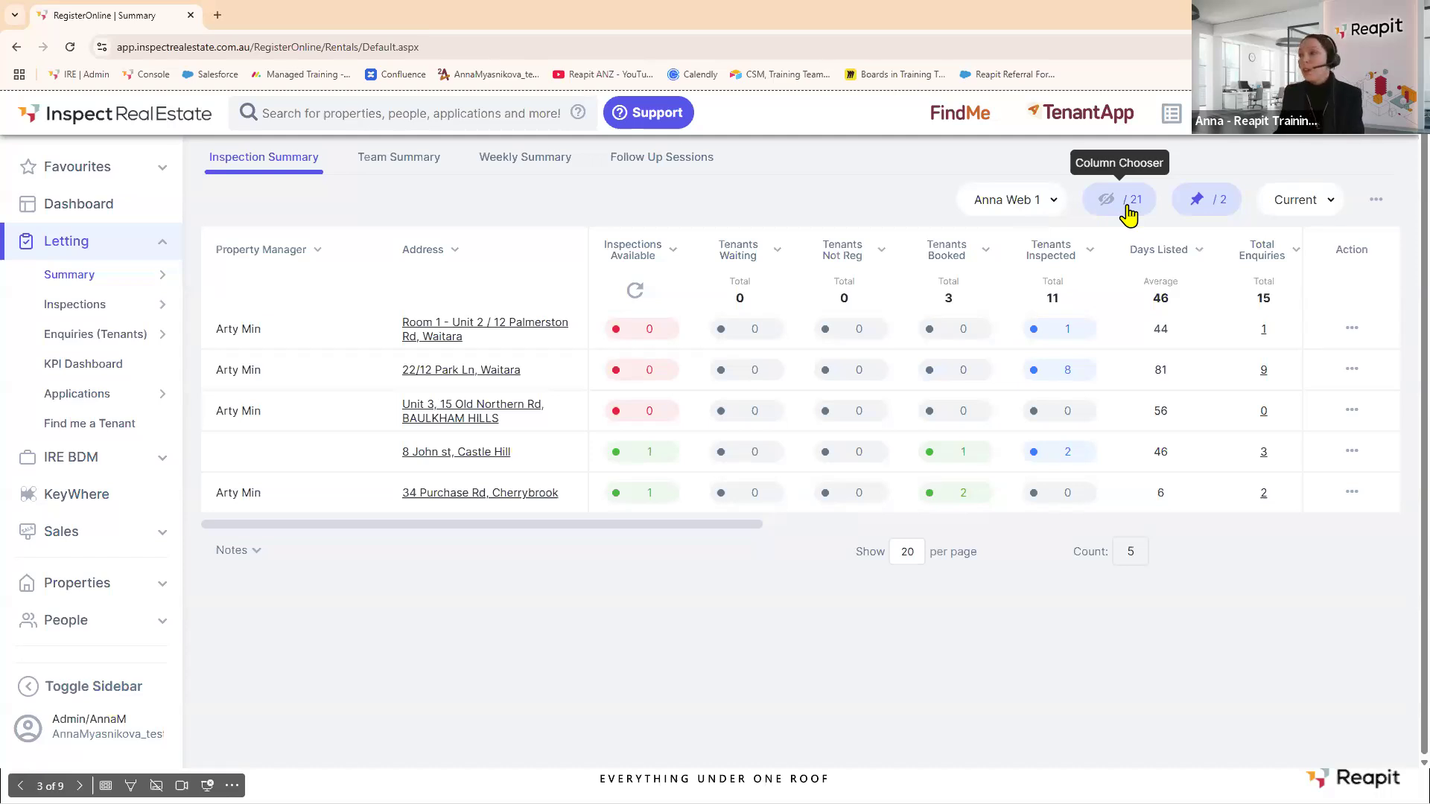
Leave only Property Manager pinned, unpinning Address and Inspections Available, and save the view.
click(1194, 207)
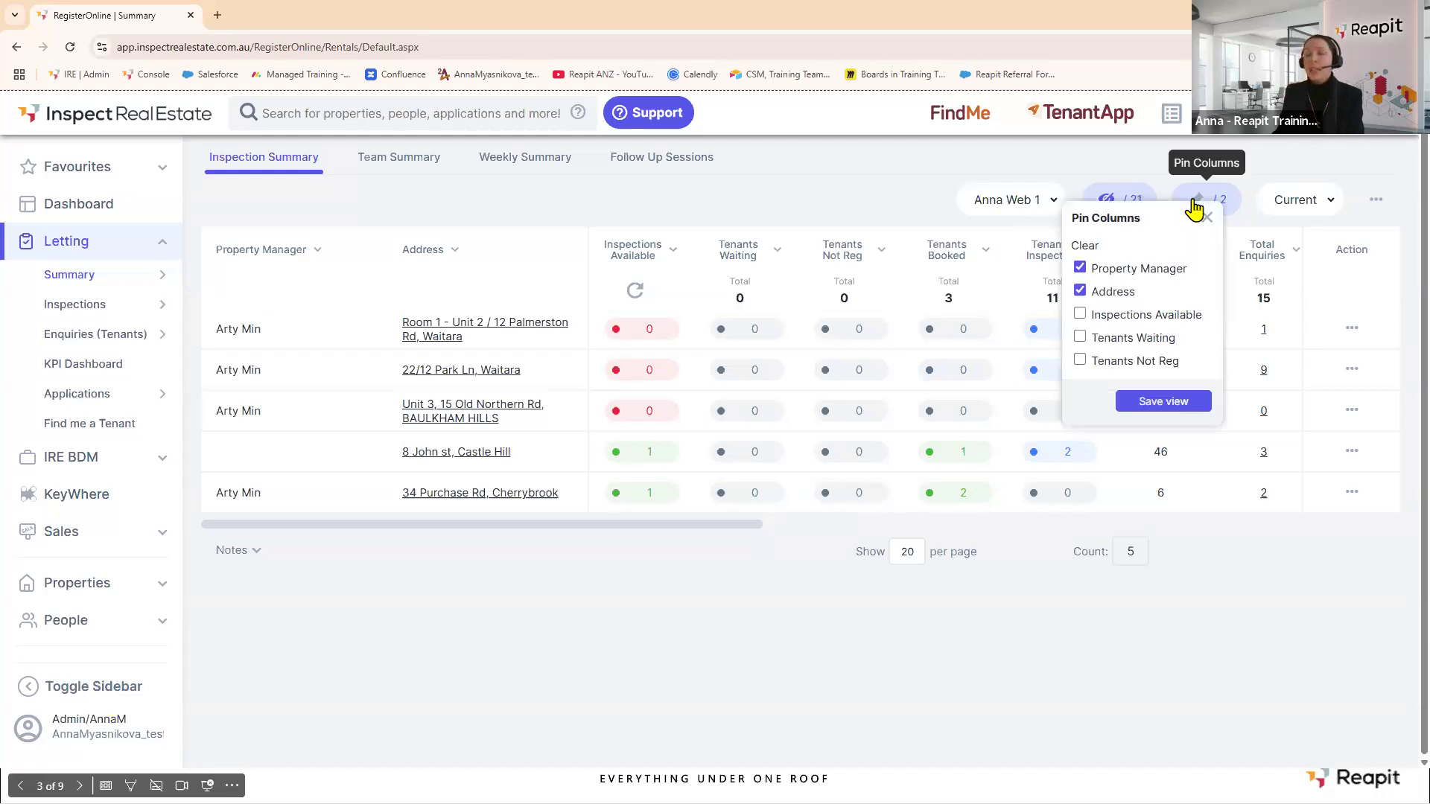
click(1080, 316)
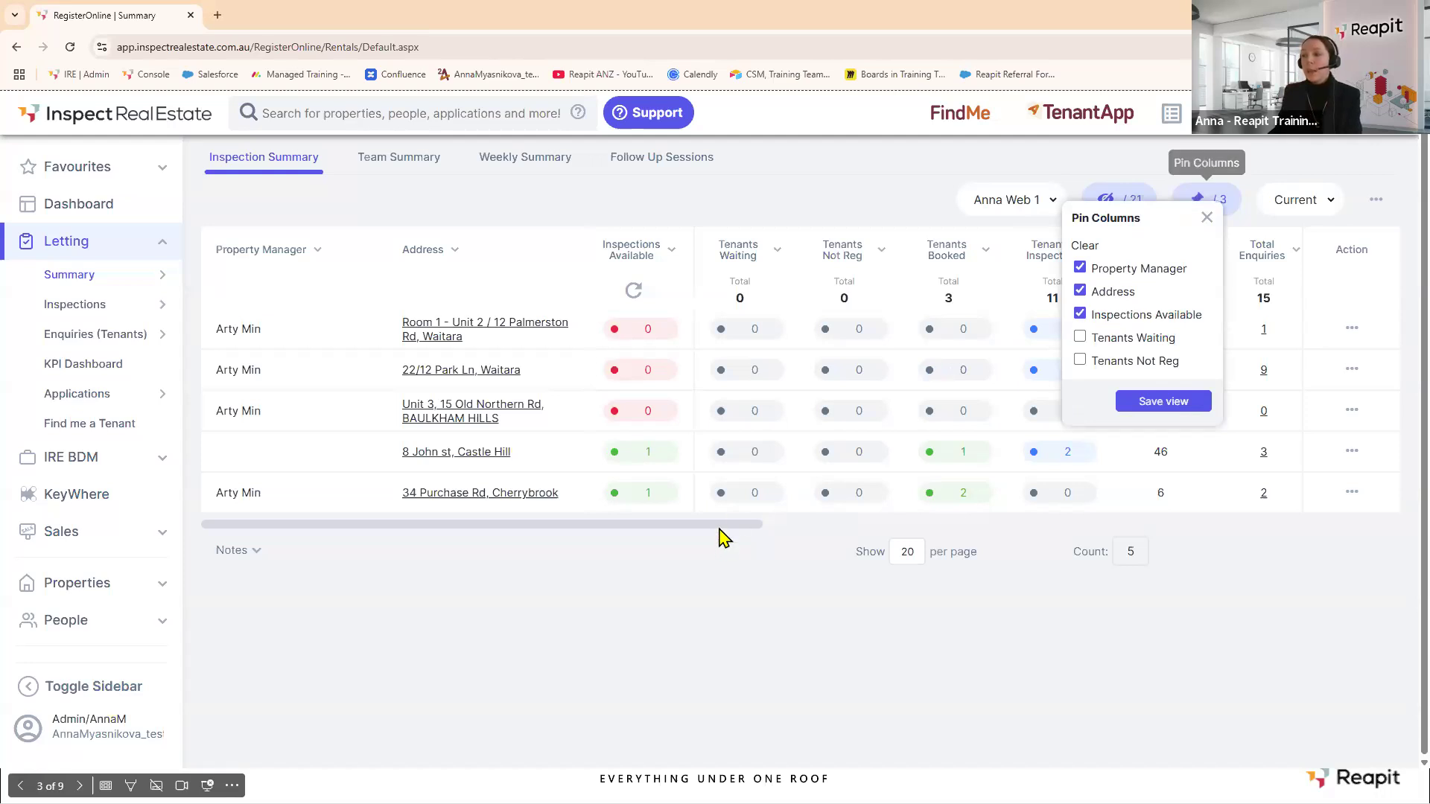
drag(723, 525, 590, 523)
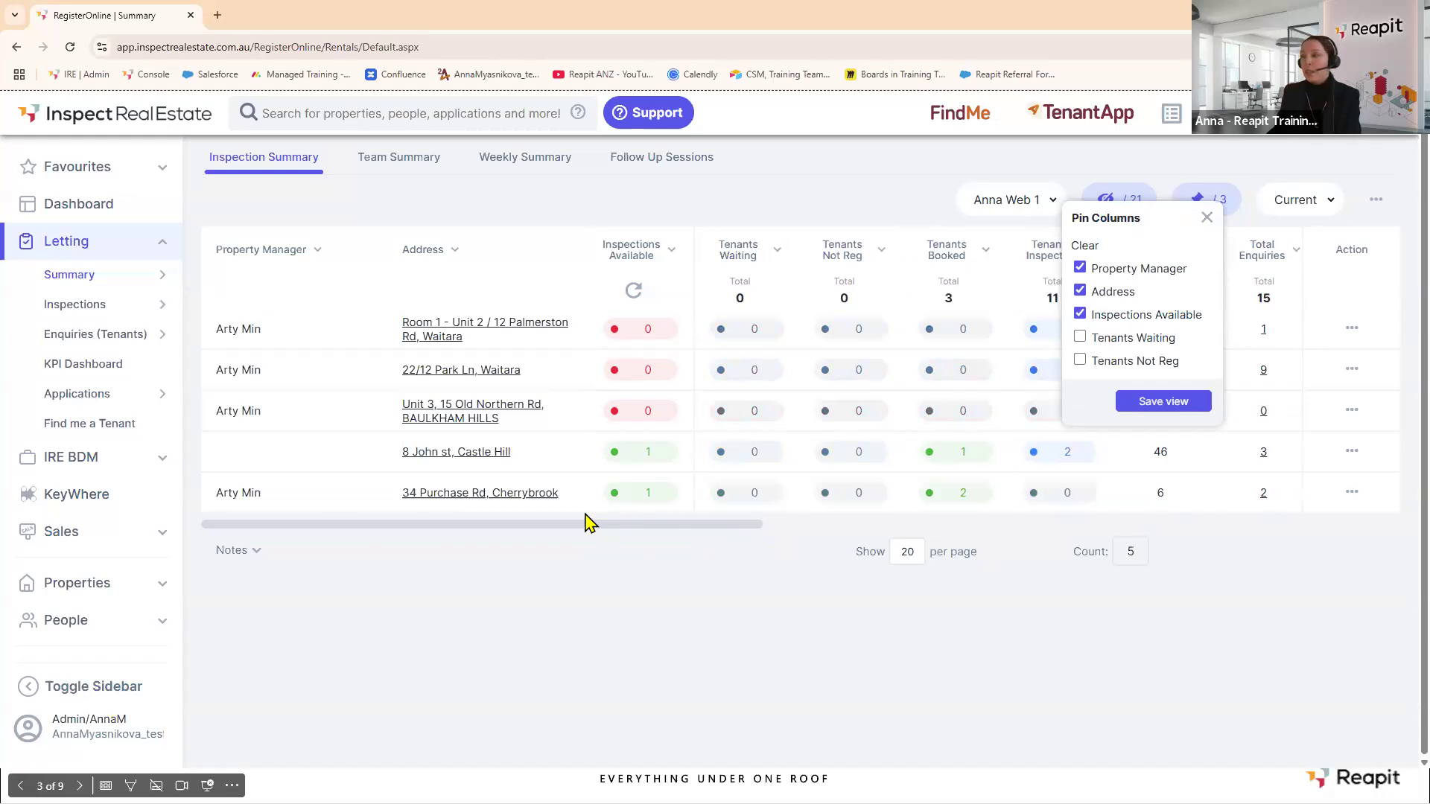
click(1080, 290)
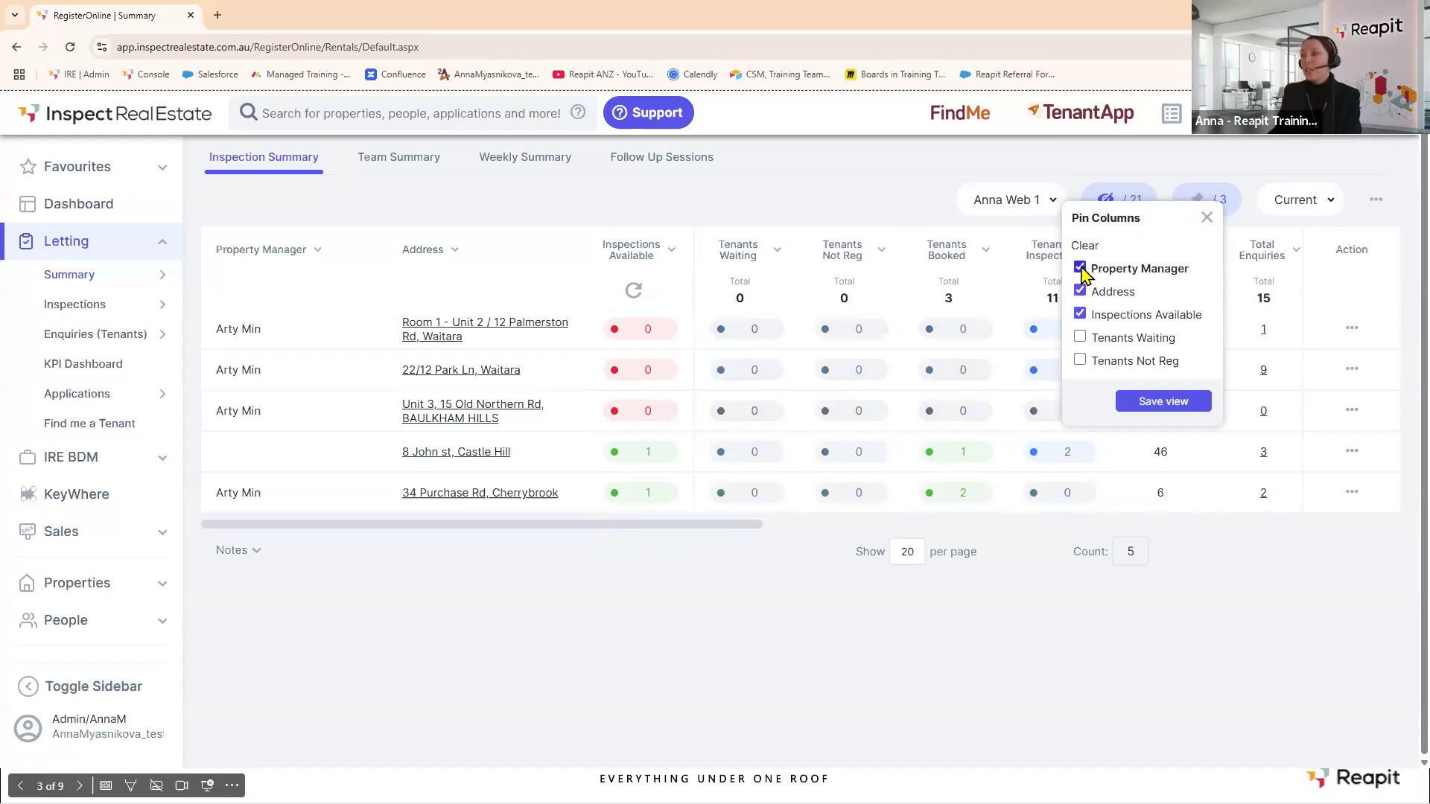
drag(718, 530, 637, 530)
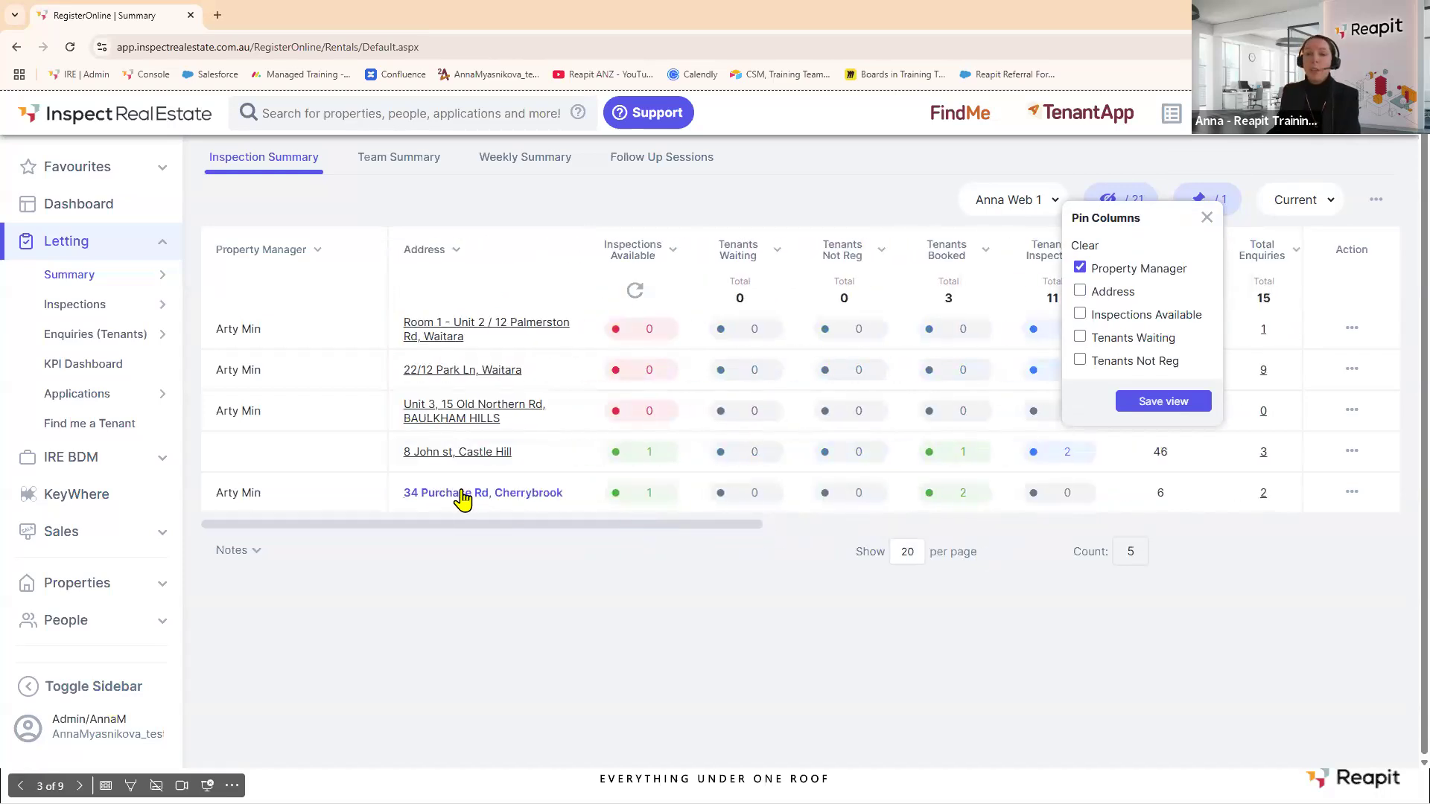
click(1170, 403)
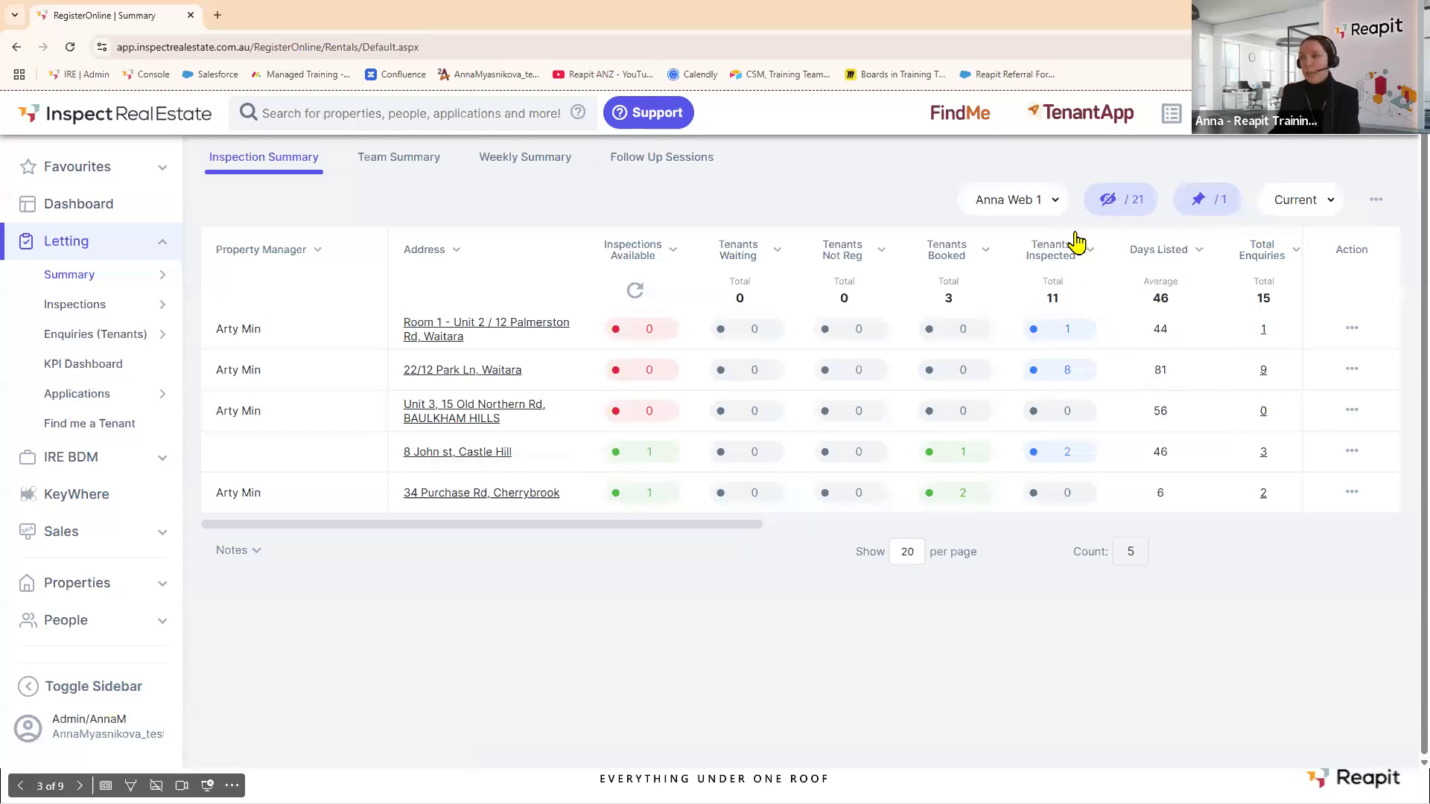
click(1016, 199)
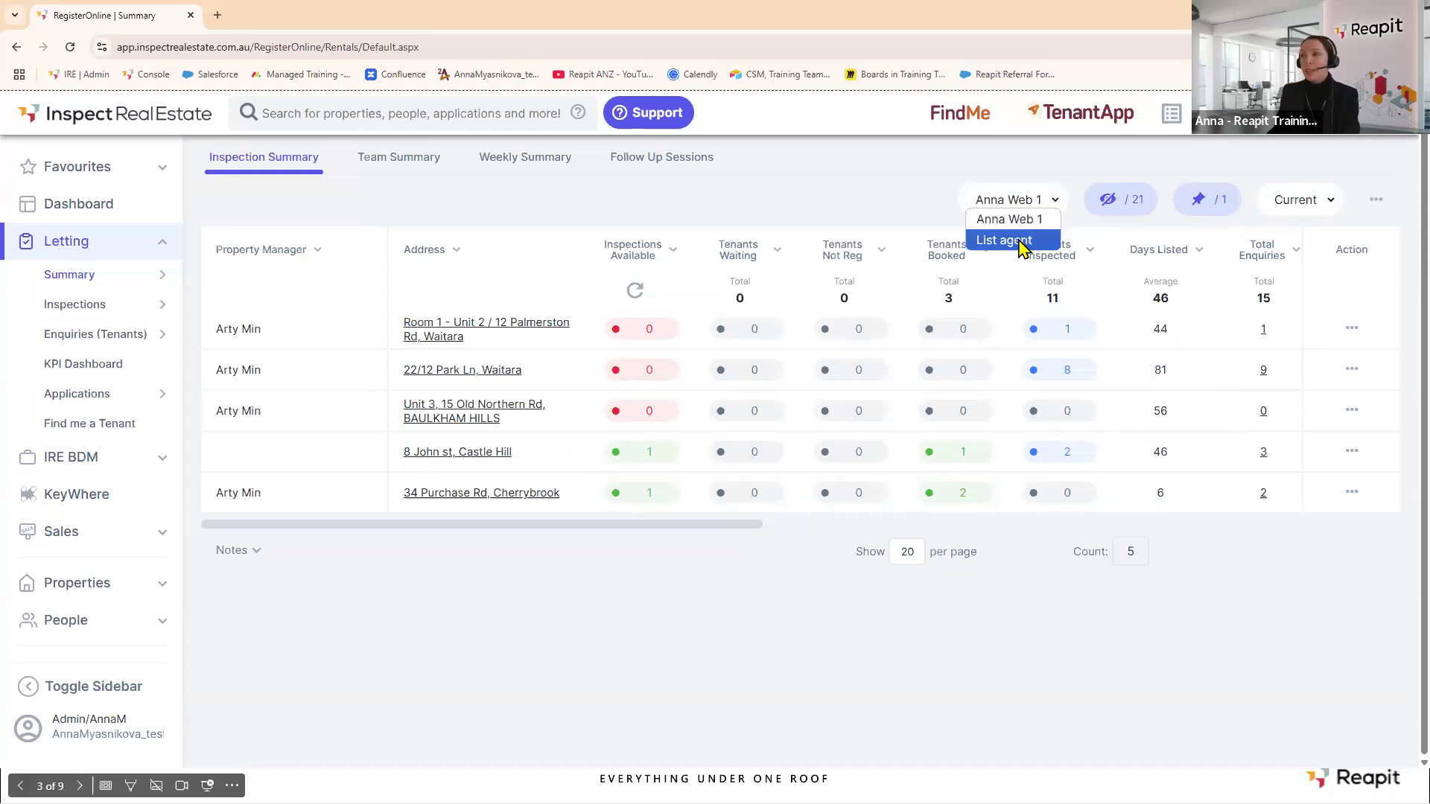
click(1021, 239)
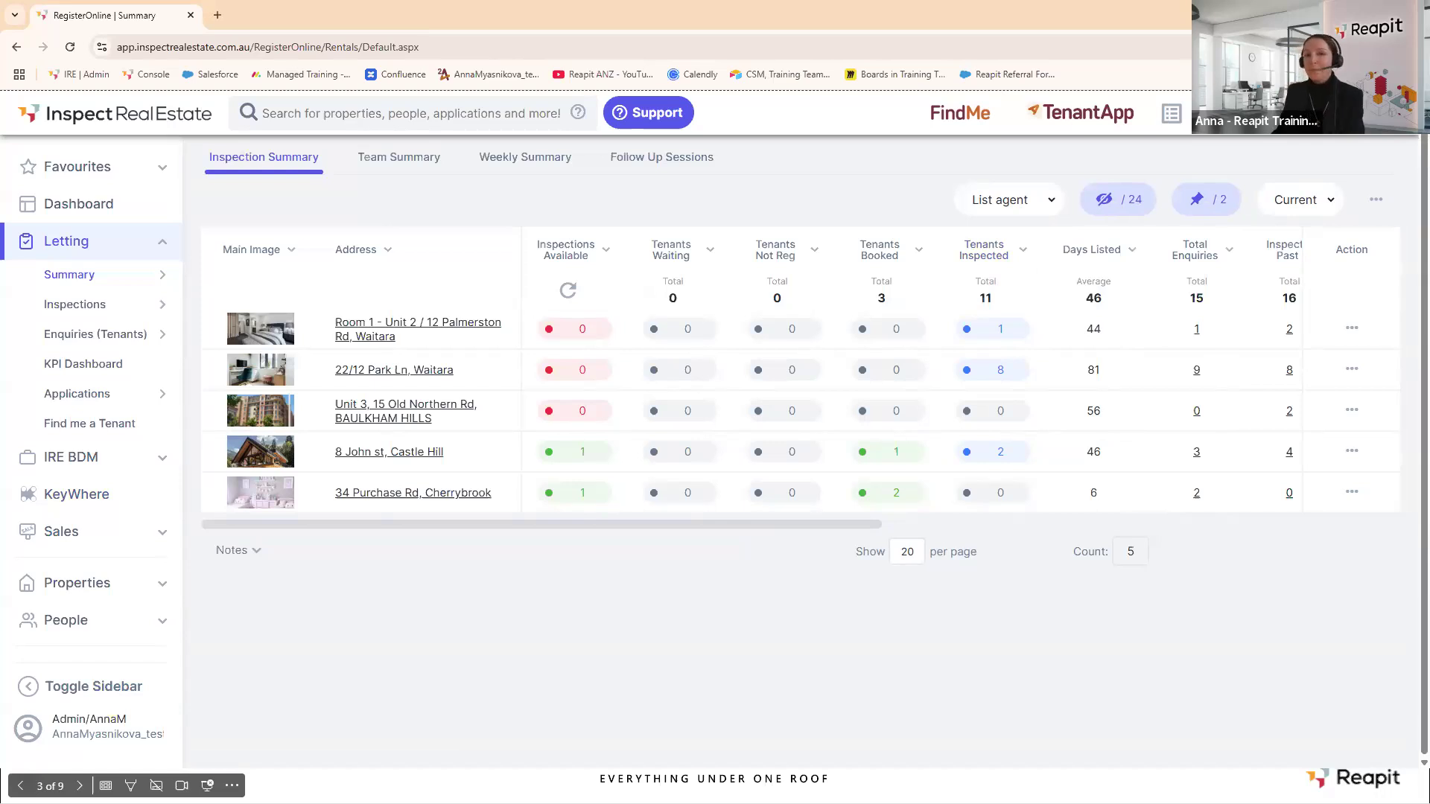
click(1351, 329)
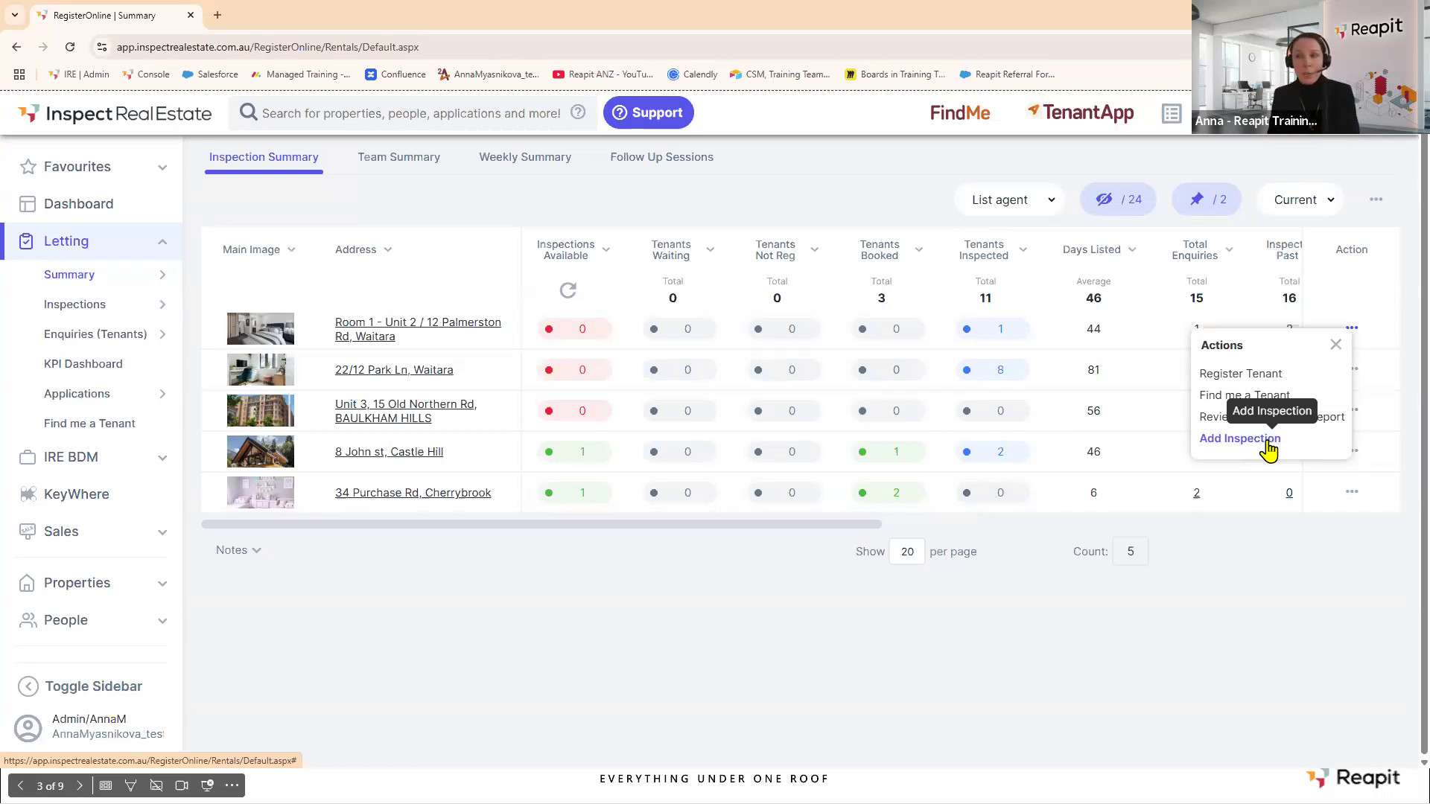
click(1335, 345)
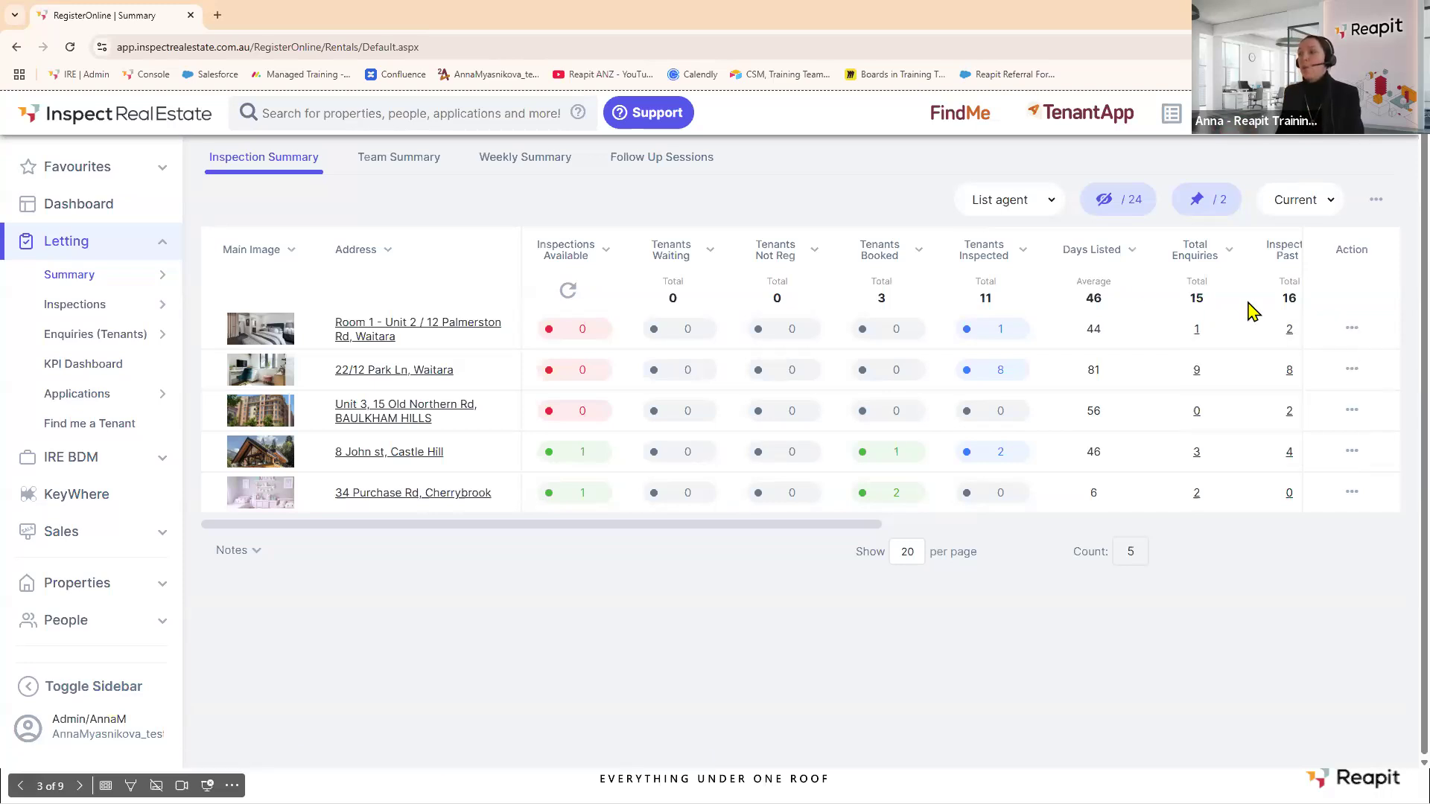
click(1000, 370)
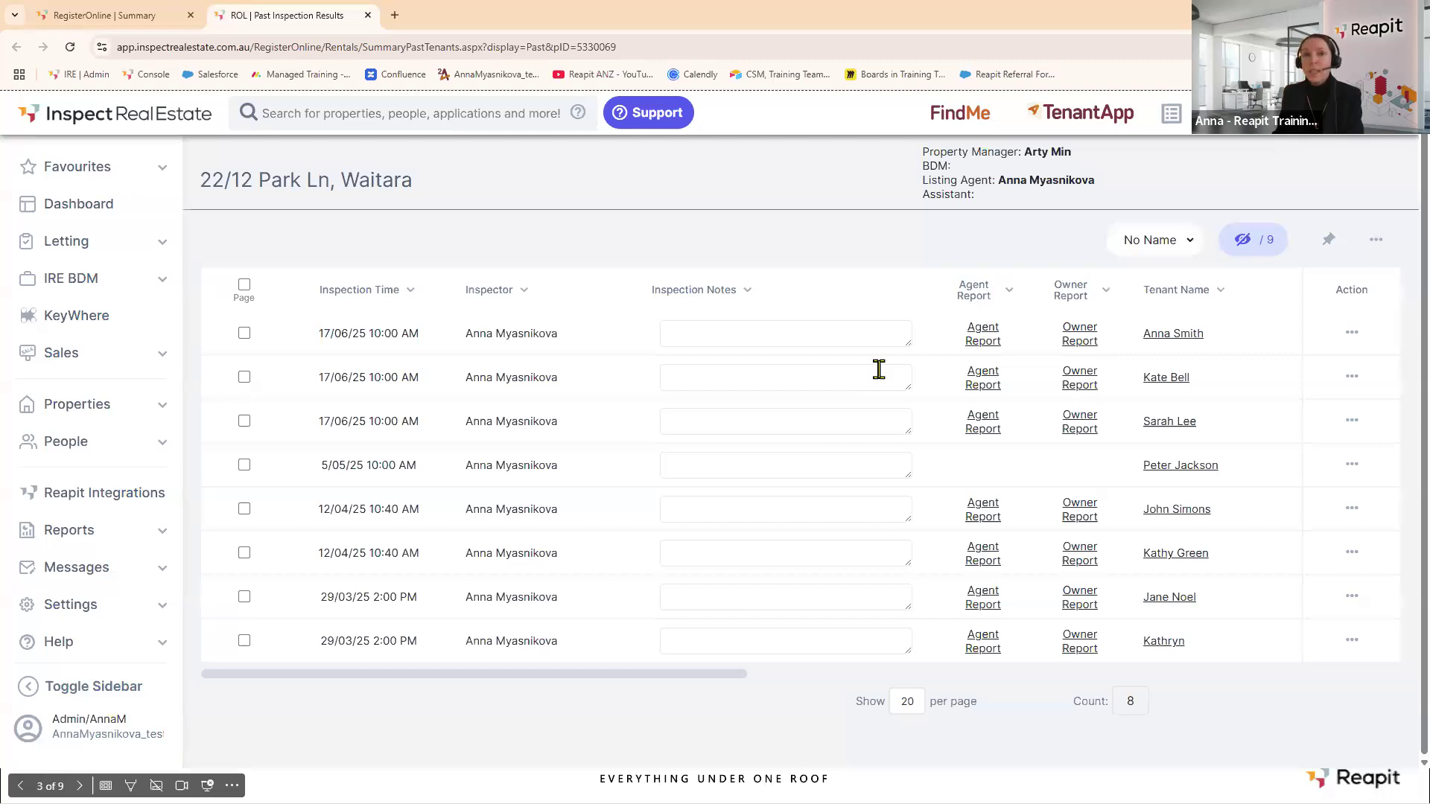
click(368, 16)
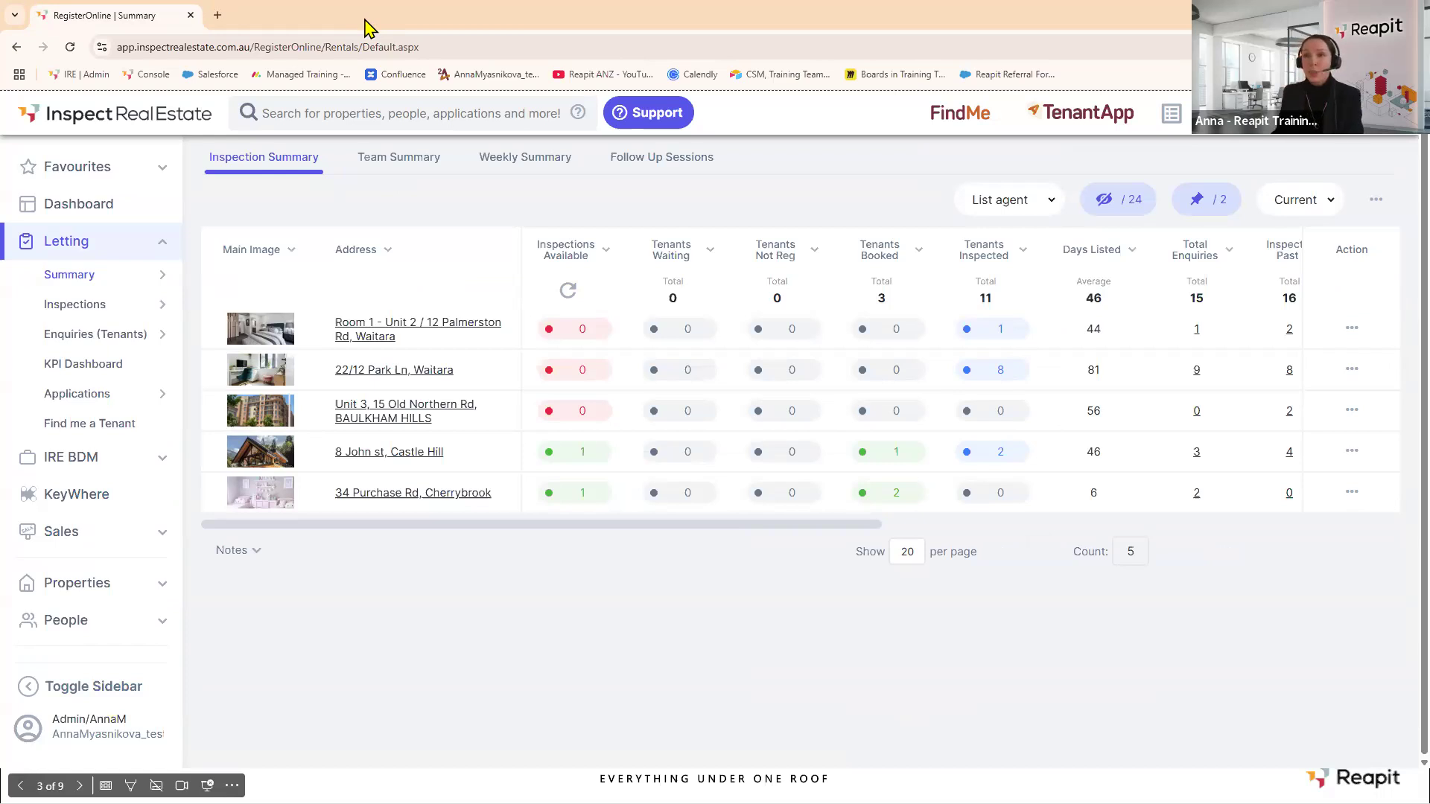
click(164, 175)
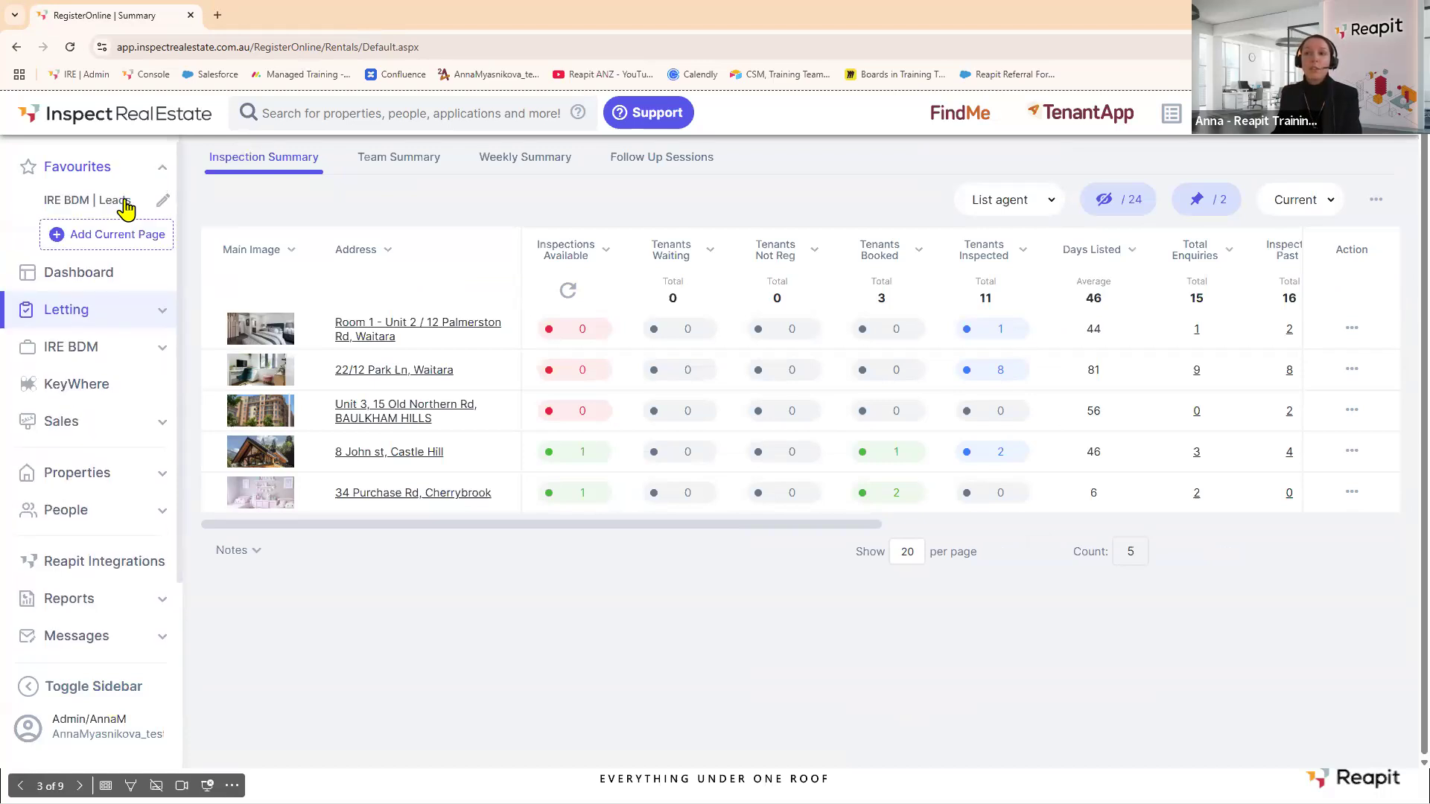
Add the RegisterOnline | Summary page to Favourites, visit Owners (Rentals), then return via that favourite.
click(106, 238)
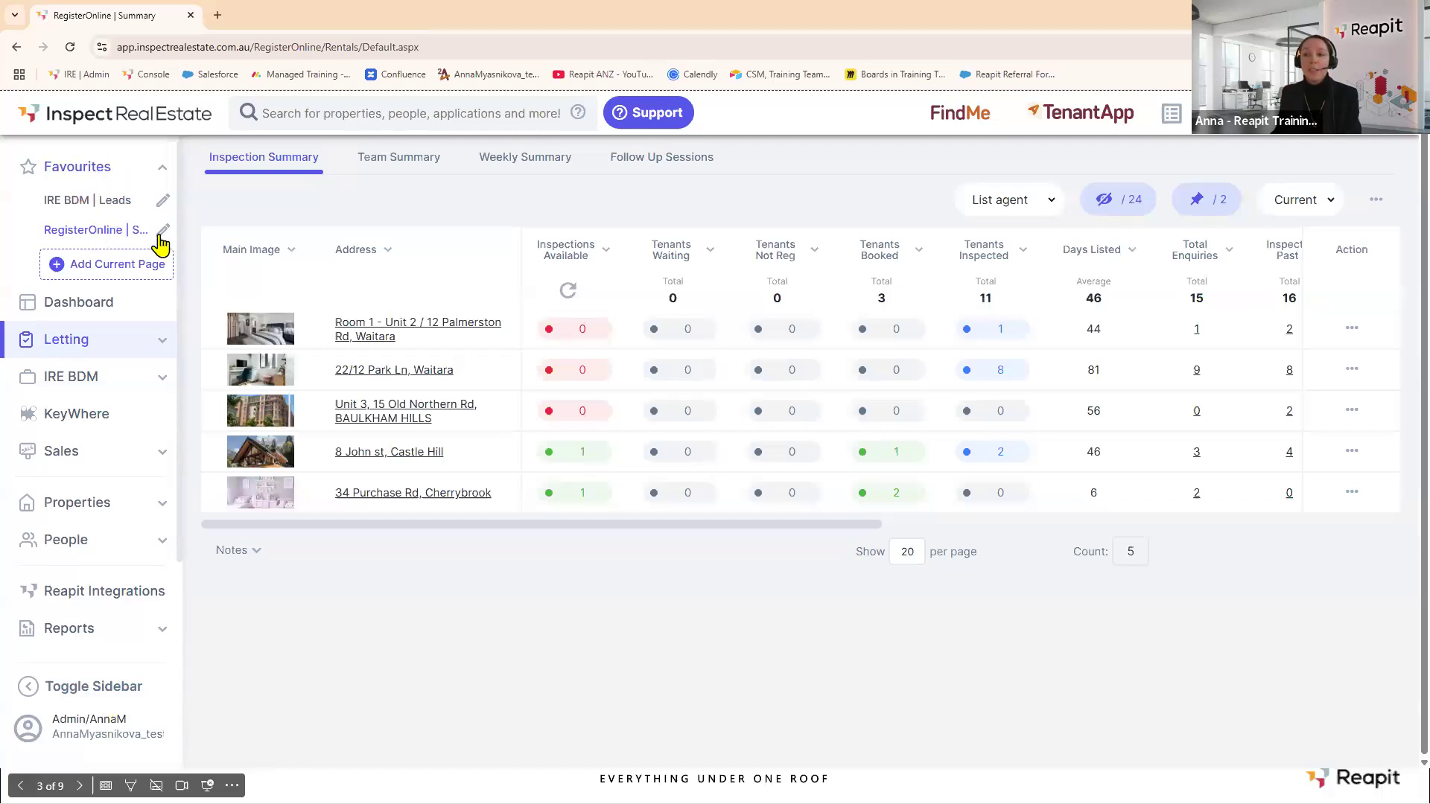
click(57, 504)
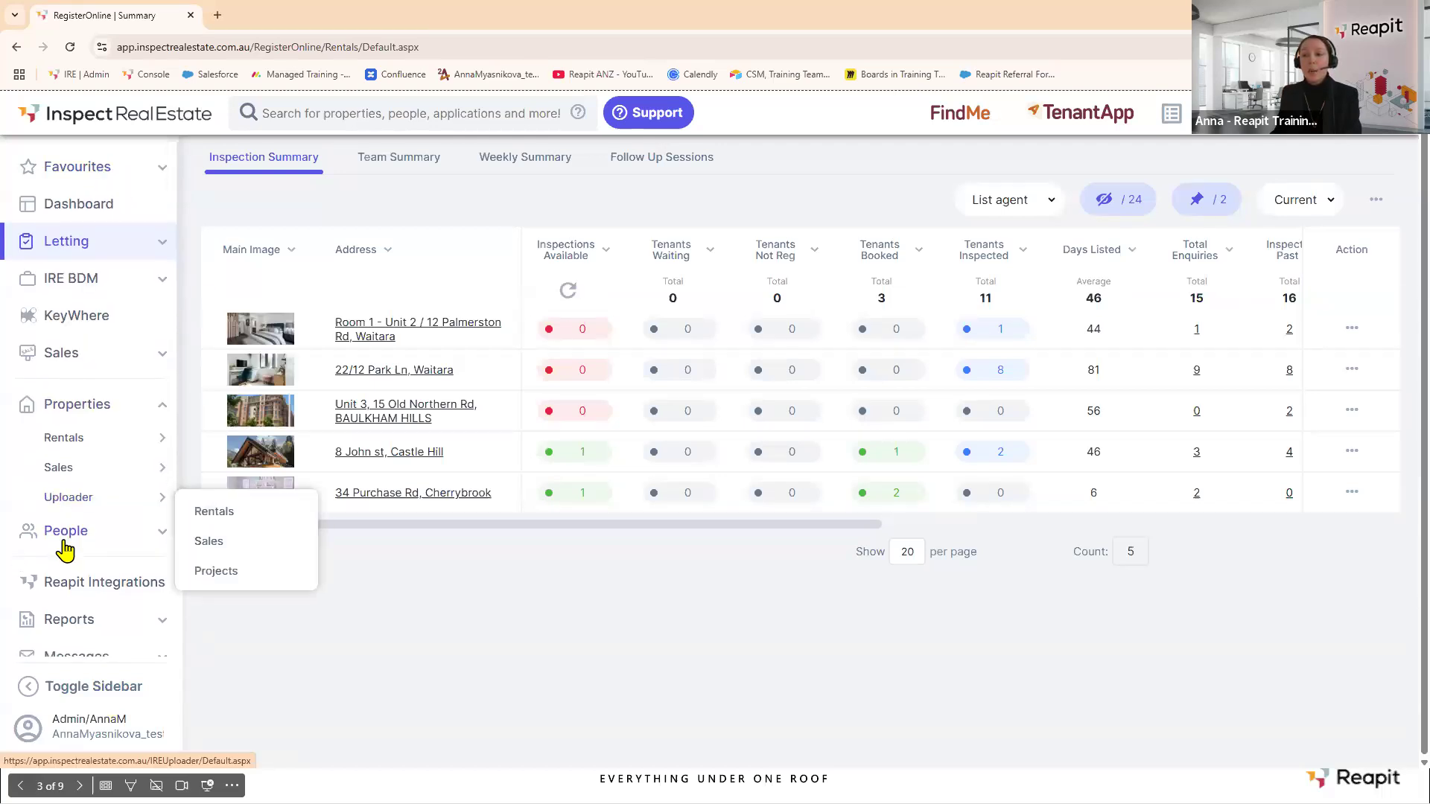
click(63, 532)
click(64, 535)
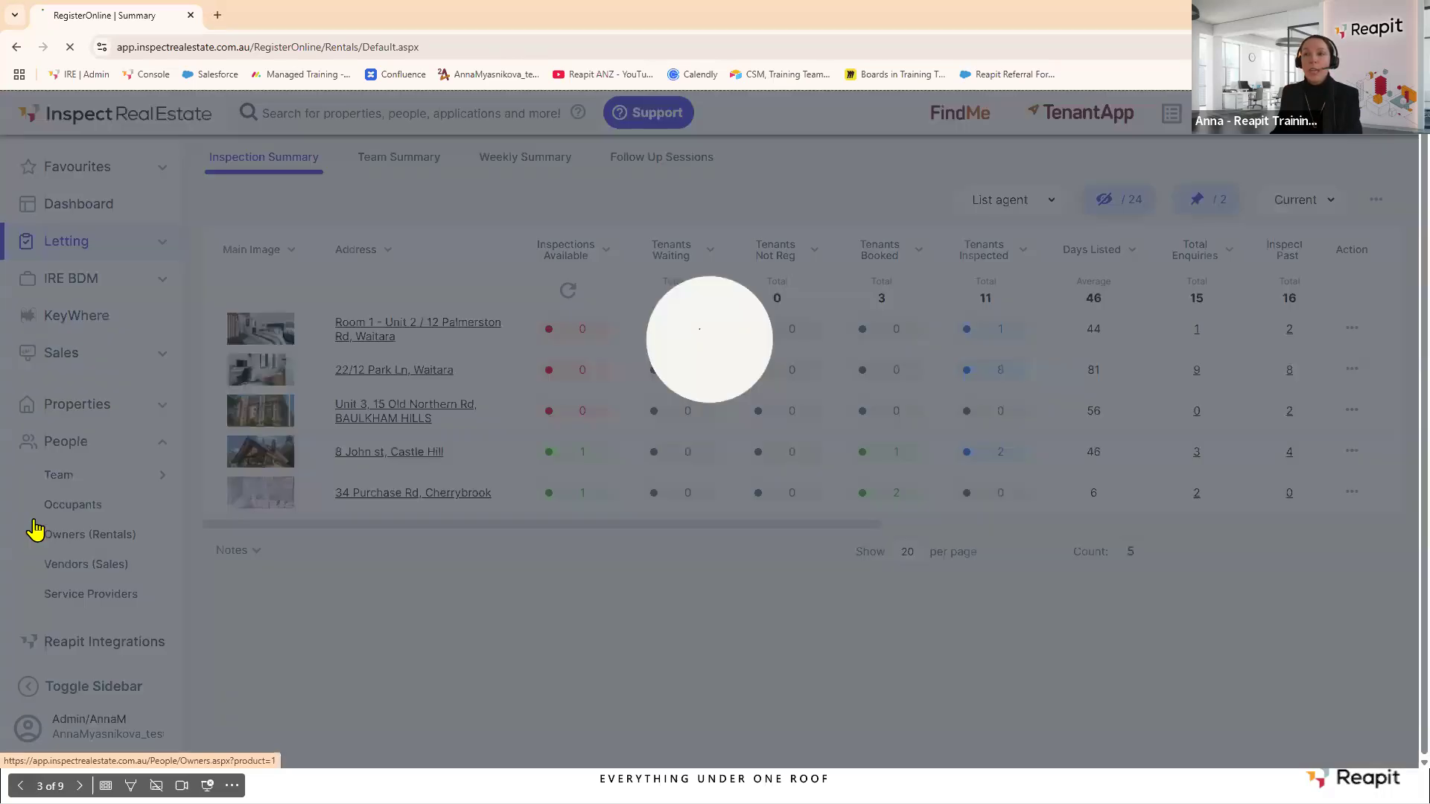
click(161, 176)
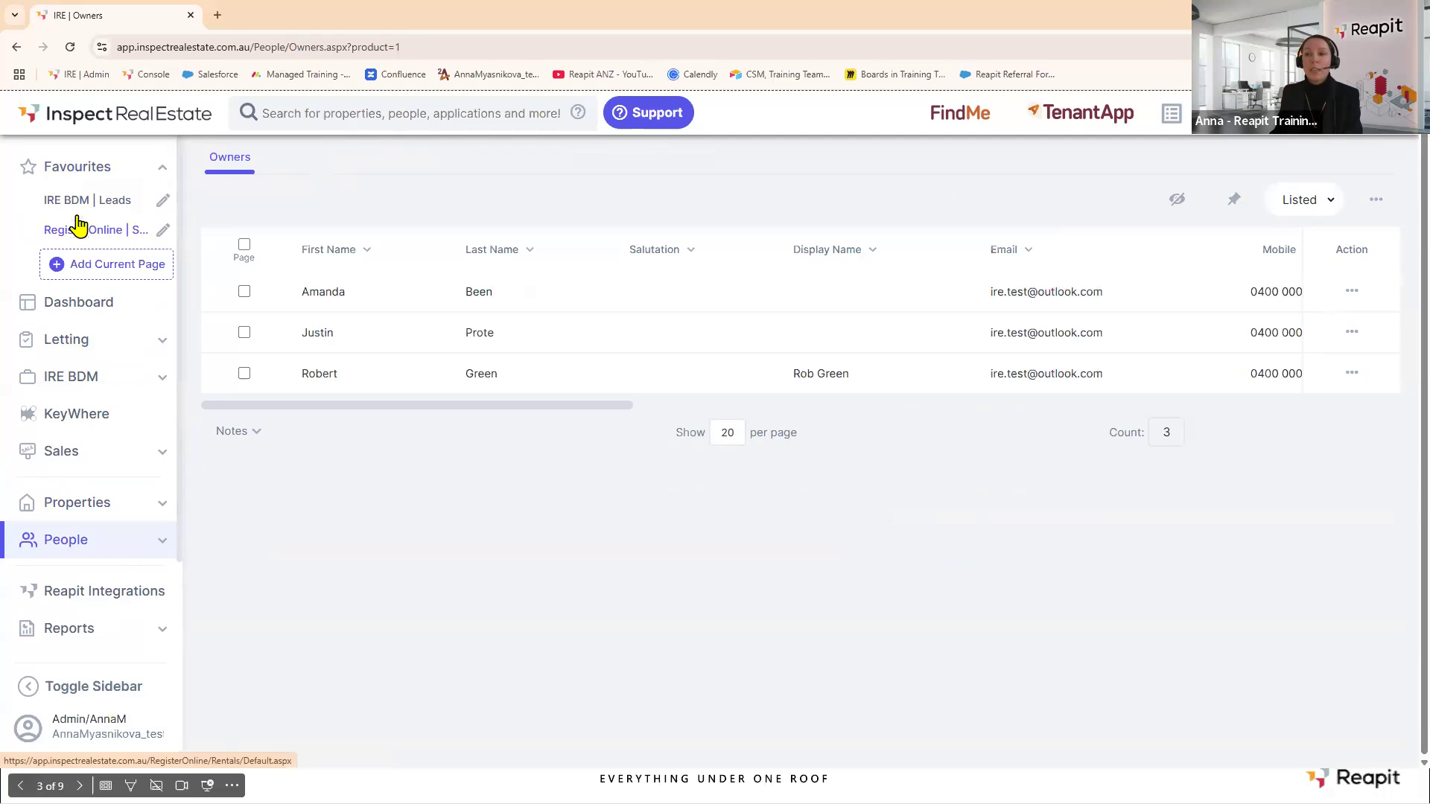
click(81, 232)
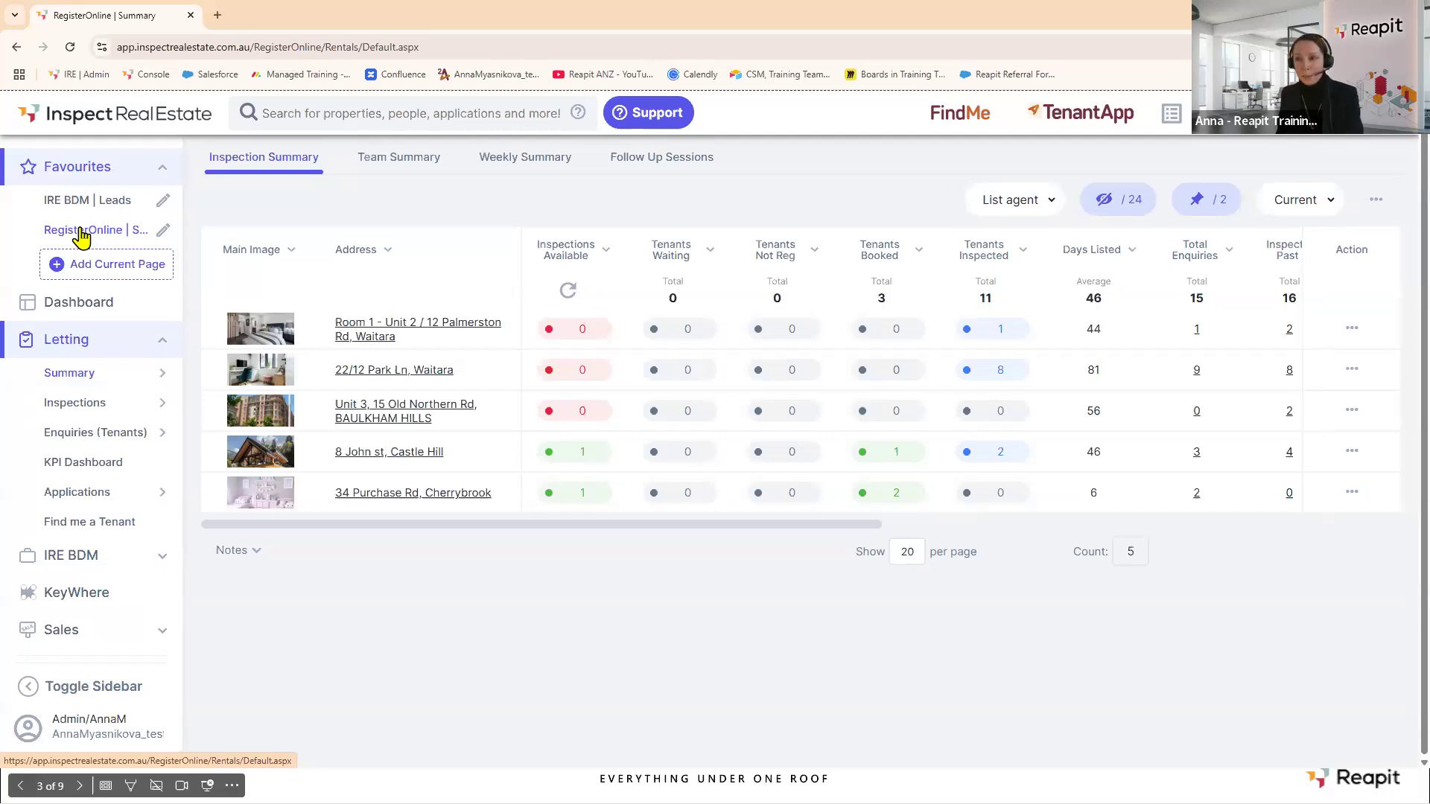
Rename the summary favourite to 'Ins Summary' and confirm the change.
click(162, 232)
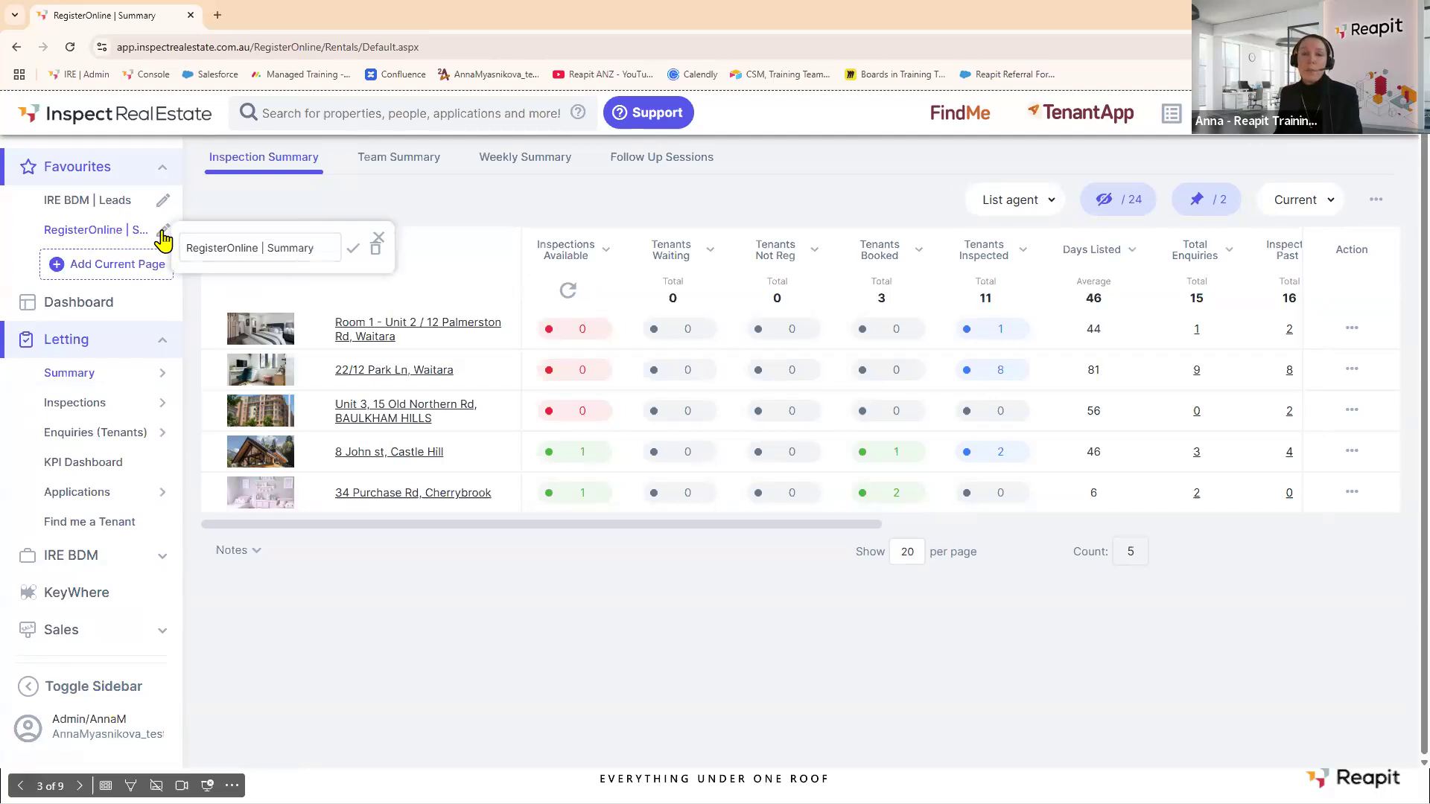
click(264, 247)
key(BackSpace)
key(BackSpace)
key(BackSpace)
key(BackSpace)
key(BackSpace)
key(BackSpace)
key(BackSpace)
key(BackSpace)
key(BackSpace)
key(BackSpace)
key(BackSpace)
key(BackSpace)
key(BackSpace)
key(BackSpace)
key(BackSpace)
key(BackSpace)
key(BackSpace)
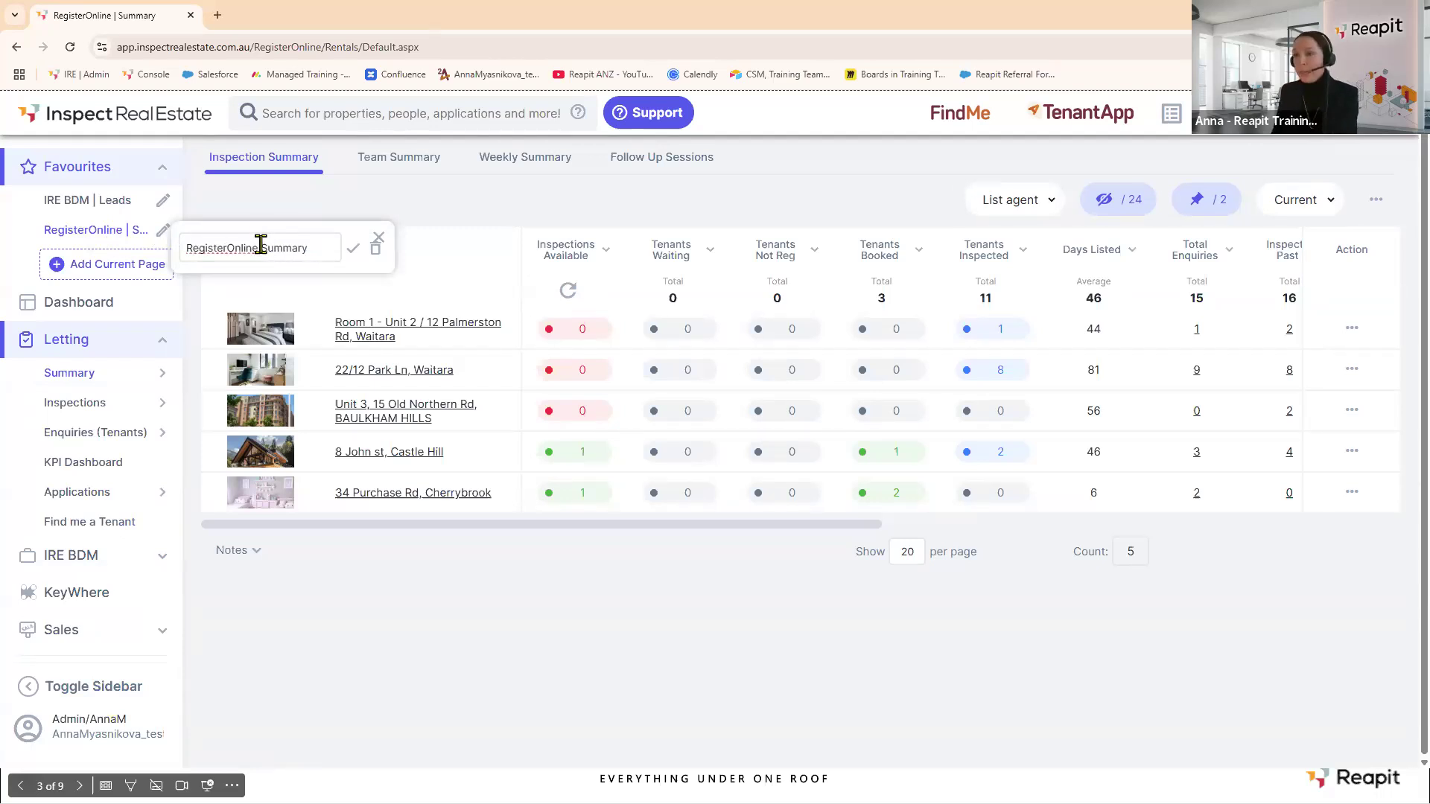
text(Ins)
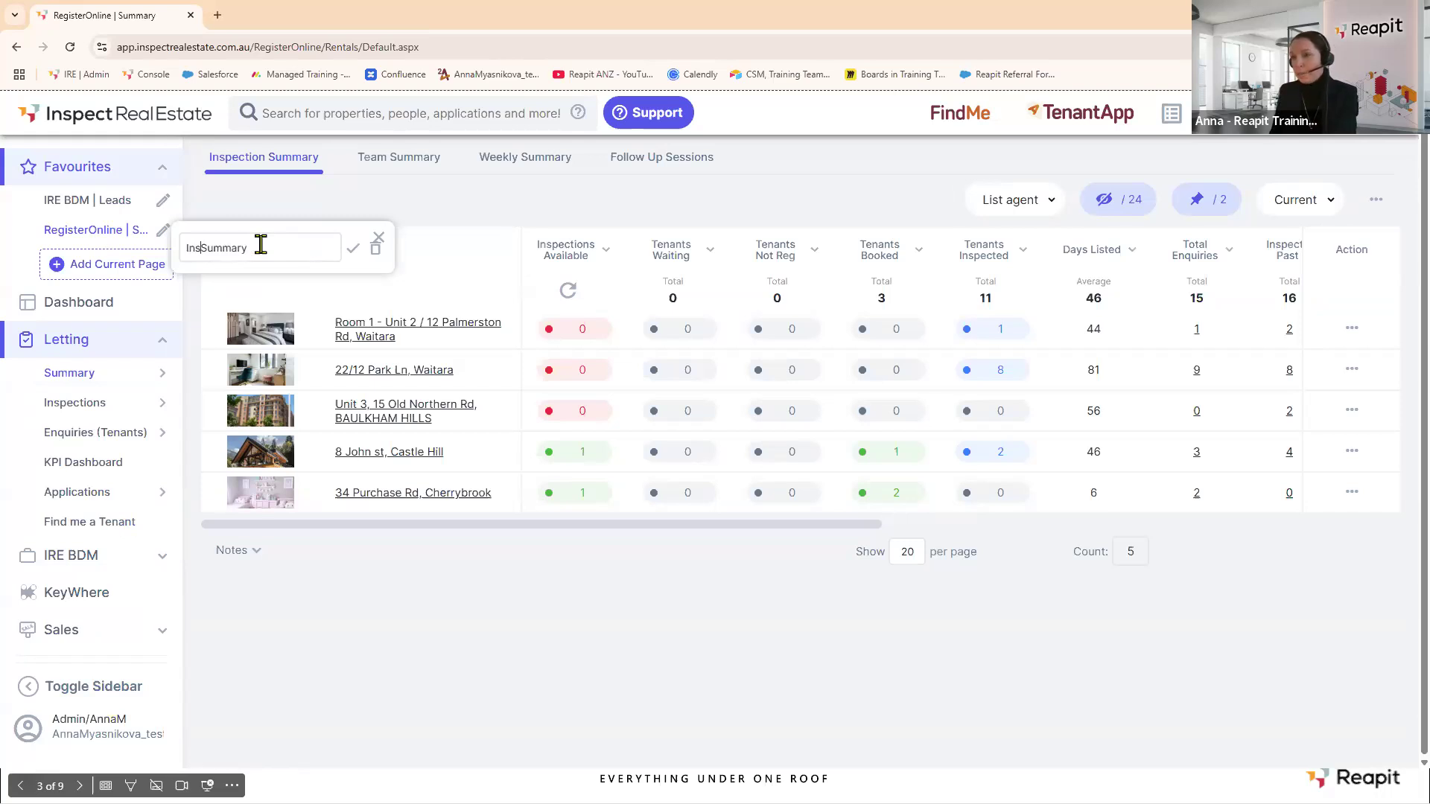
click(353, 250)
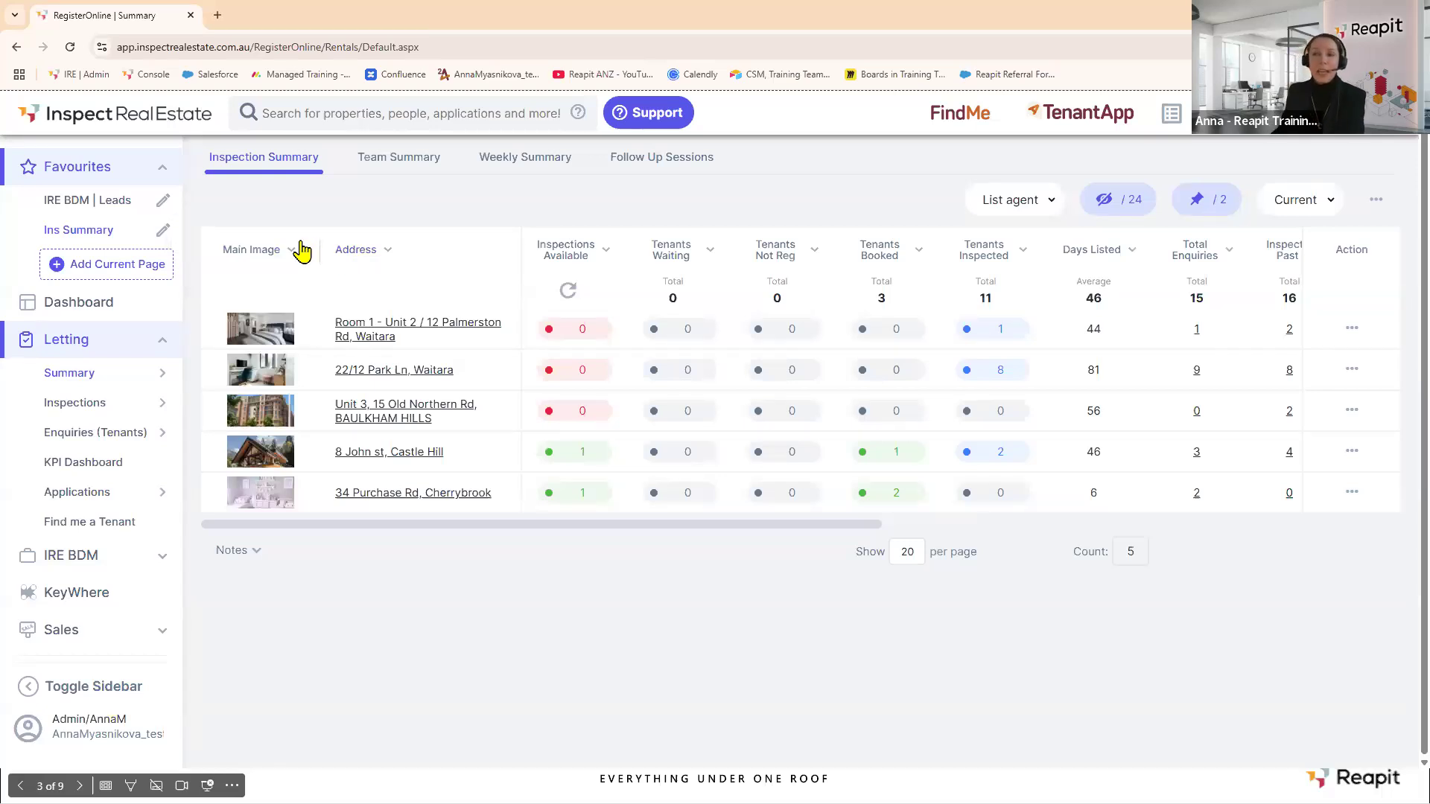
Delete the Ins Summary favourite from Favourites.
click(165, 232)
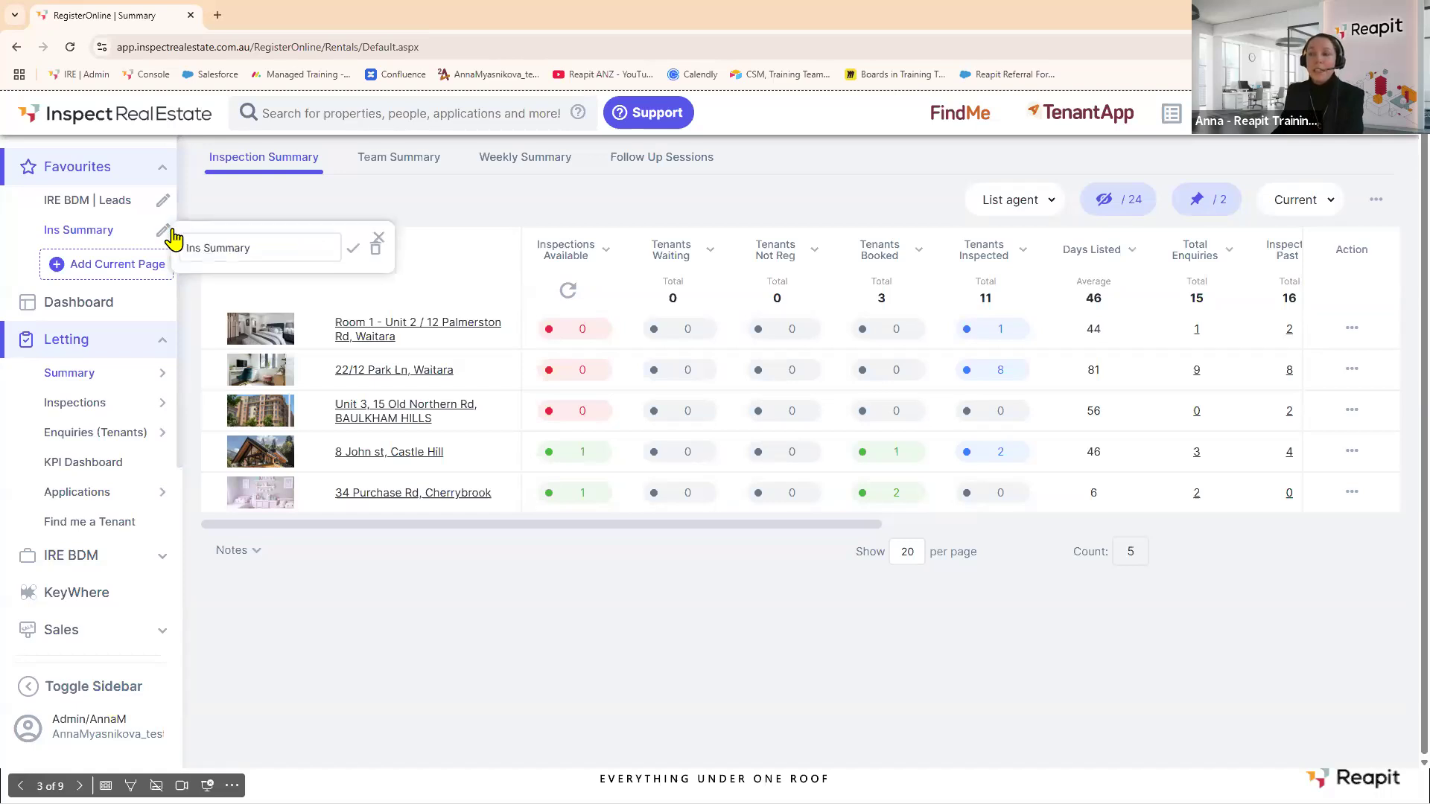
click(376, 256)
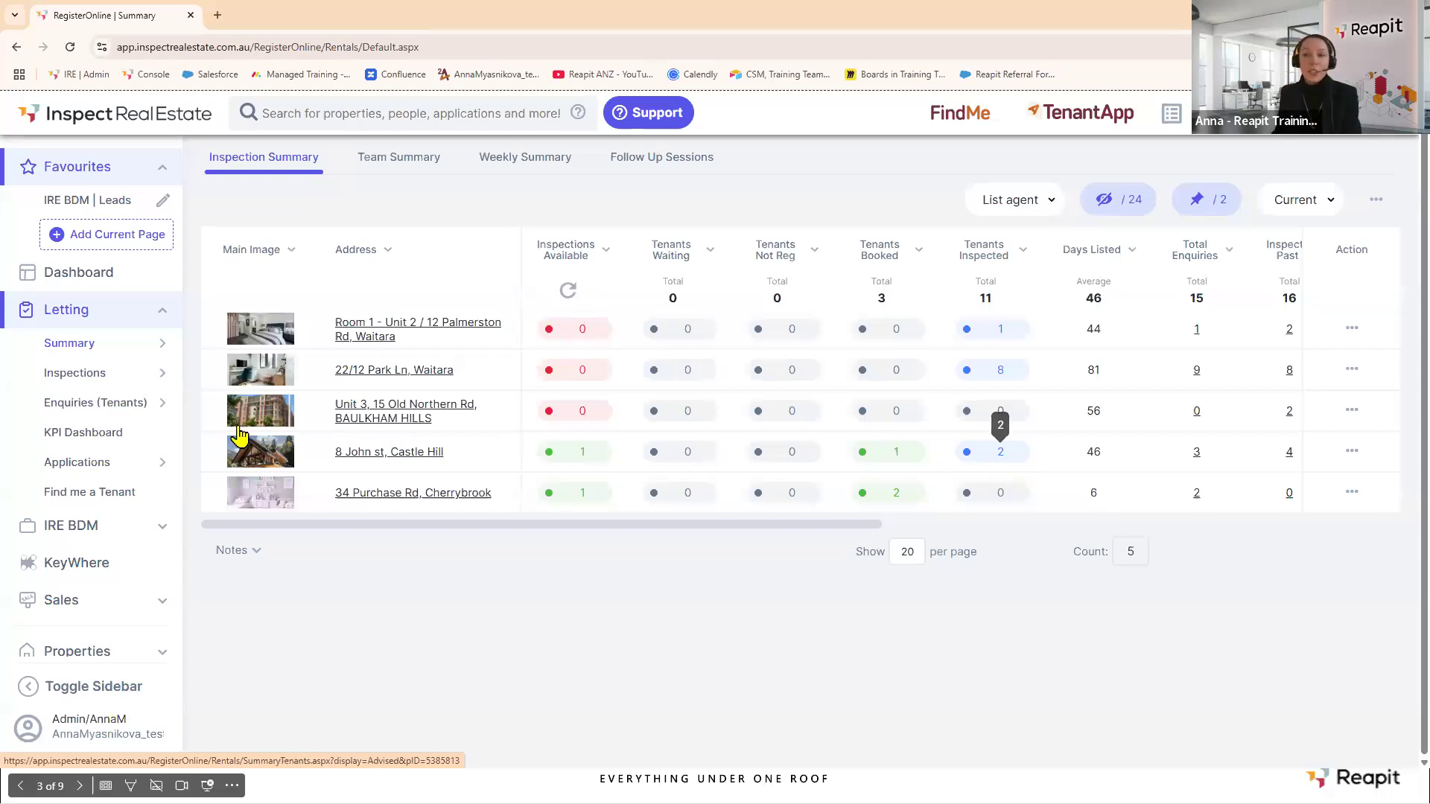
mouse_move(151, 412)
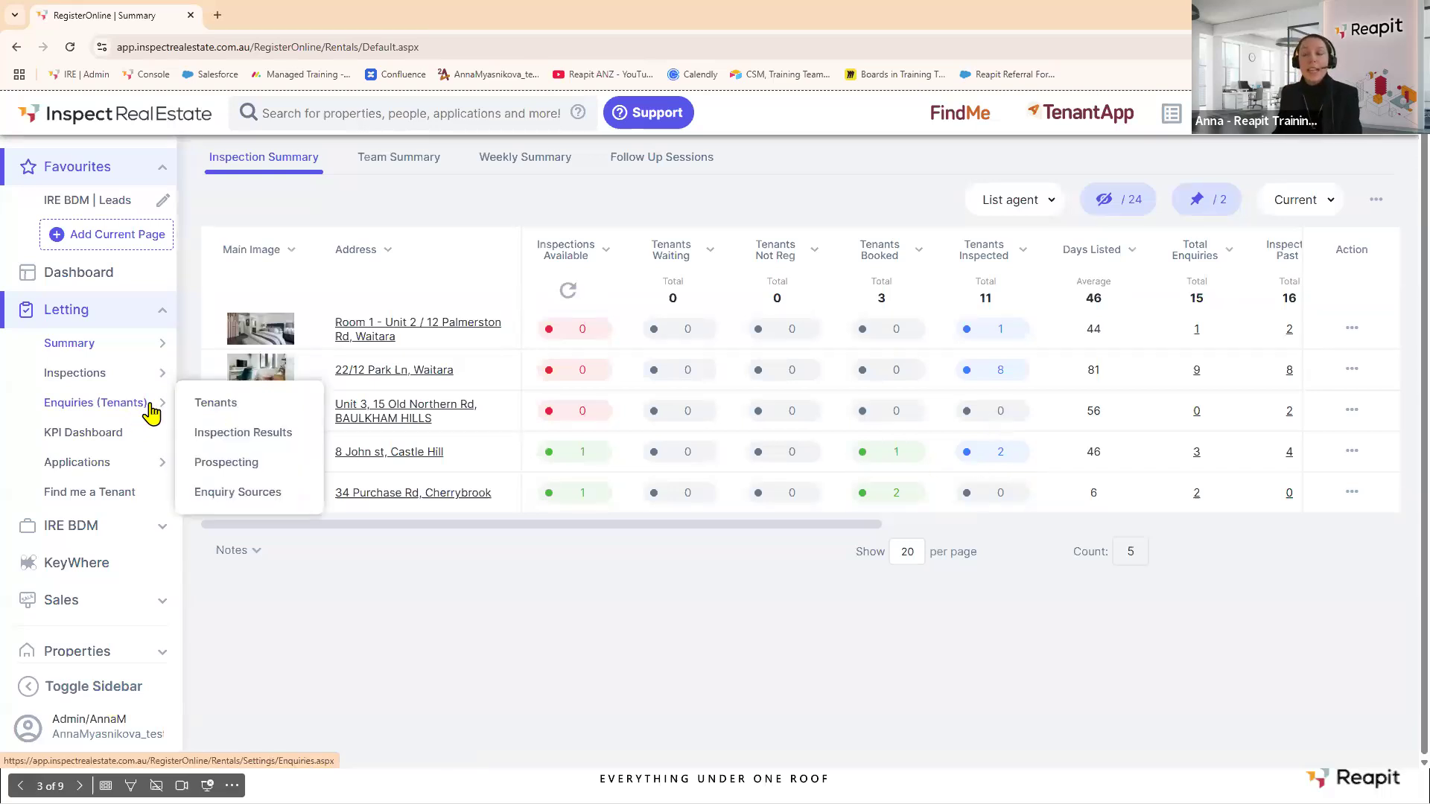
Open the tenant enquiries list, close the column settings panel, and select all 15 enquiries.
click(222, 406)
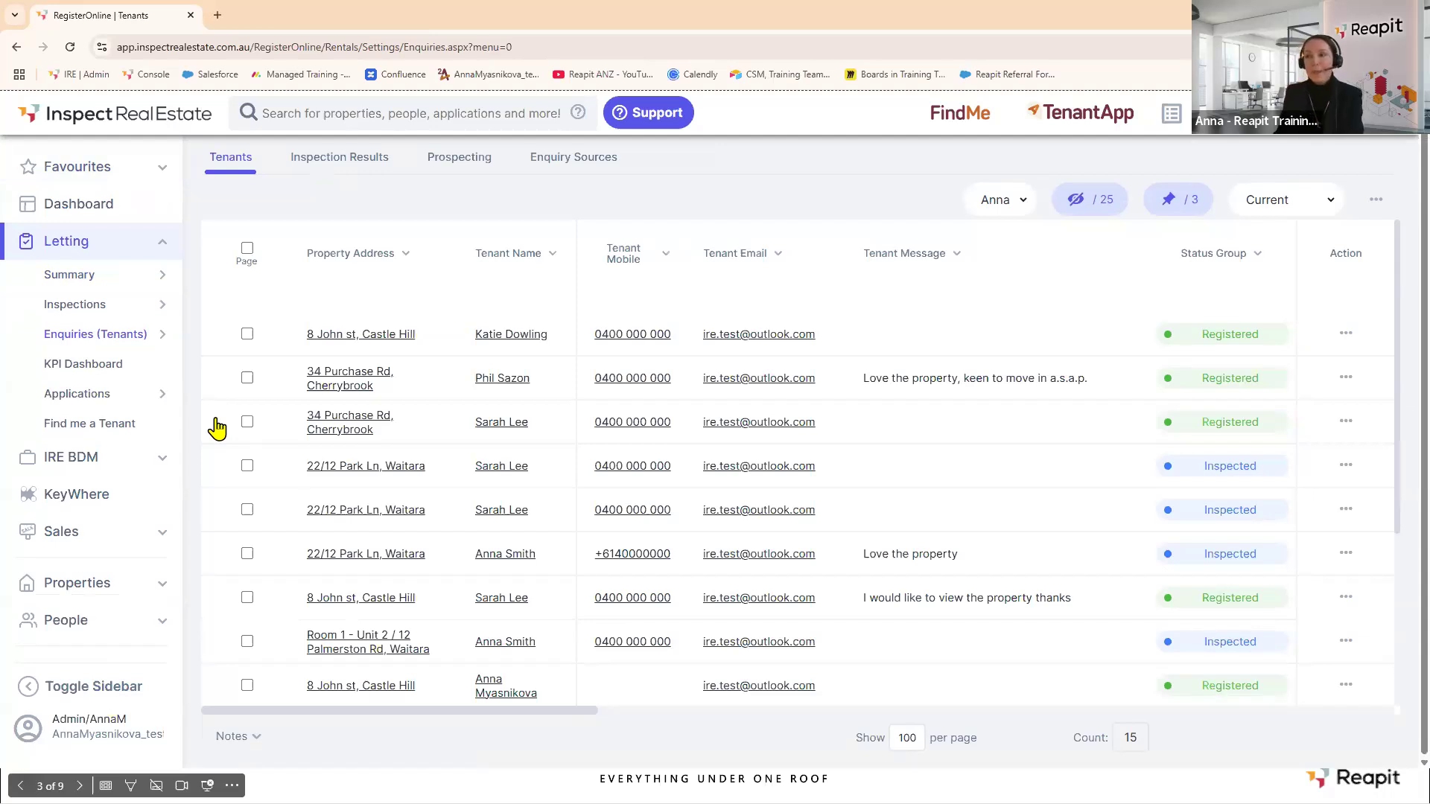
click(1082, 200)
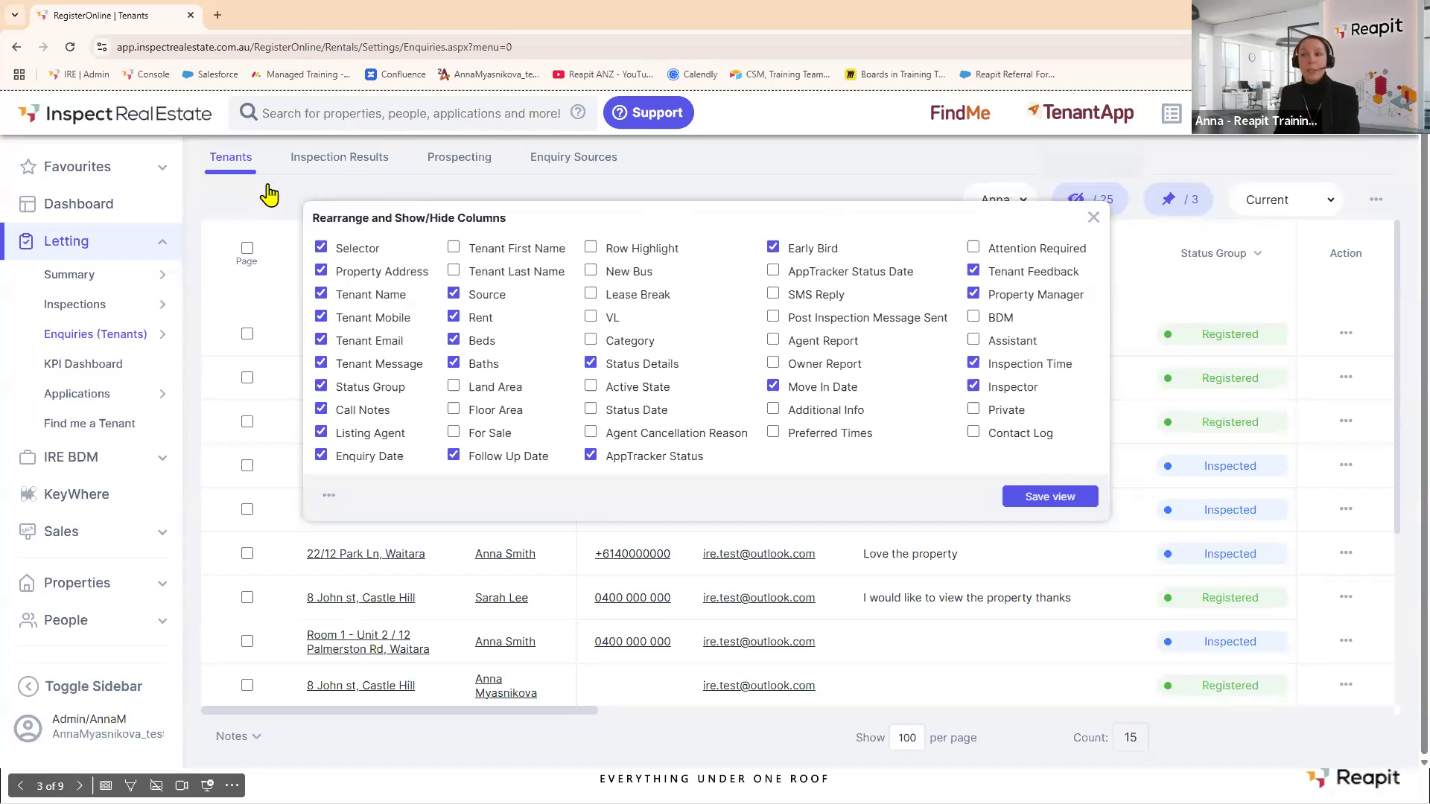
mouse_move(116, 344)
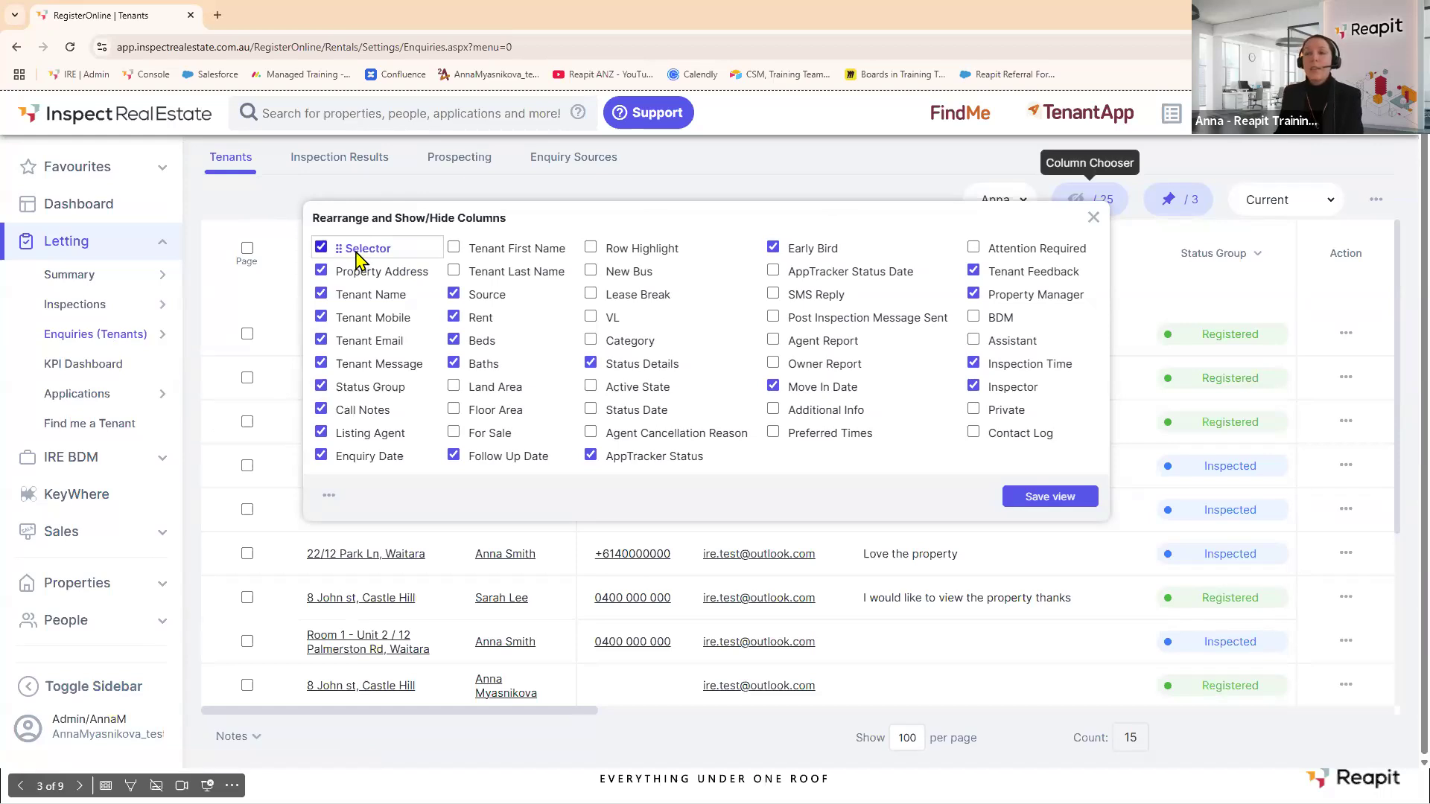
click(1093, 218)
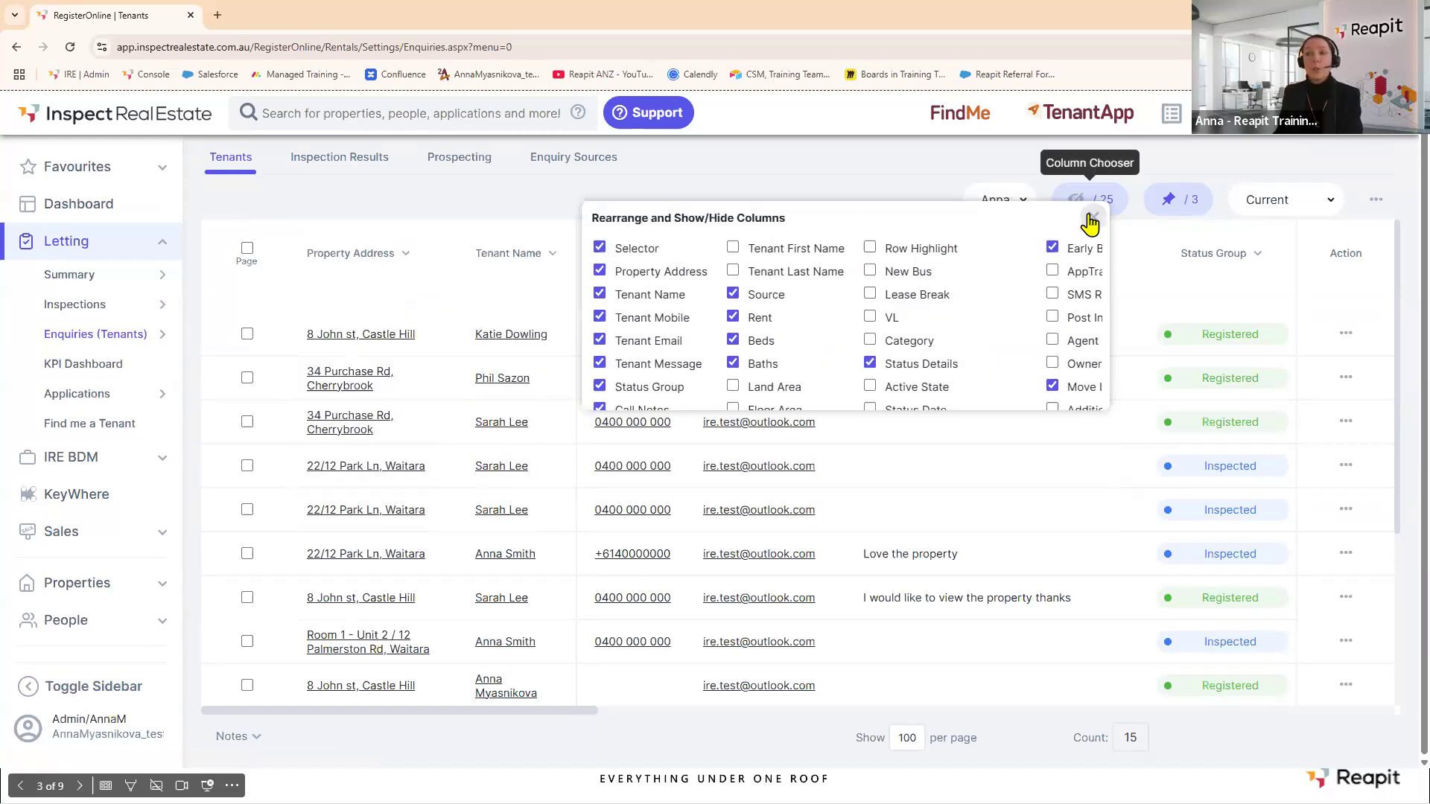
click(248, 251)
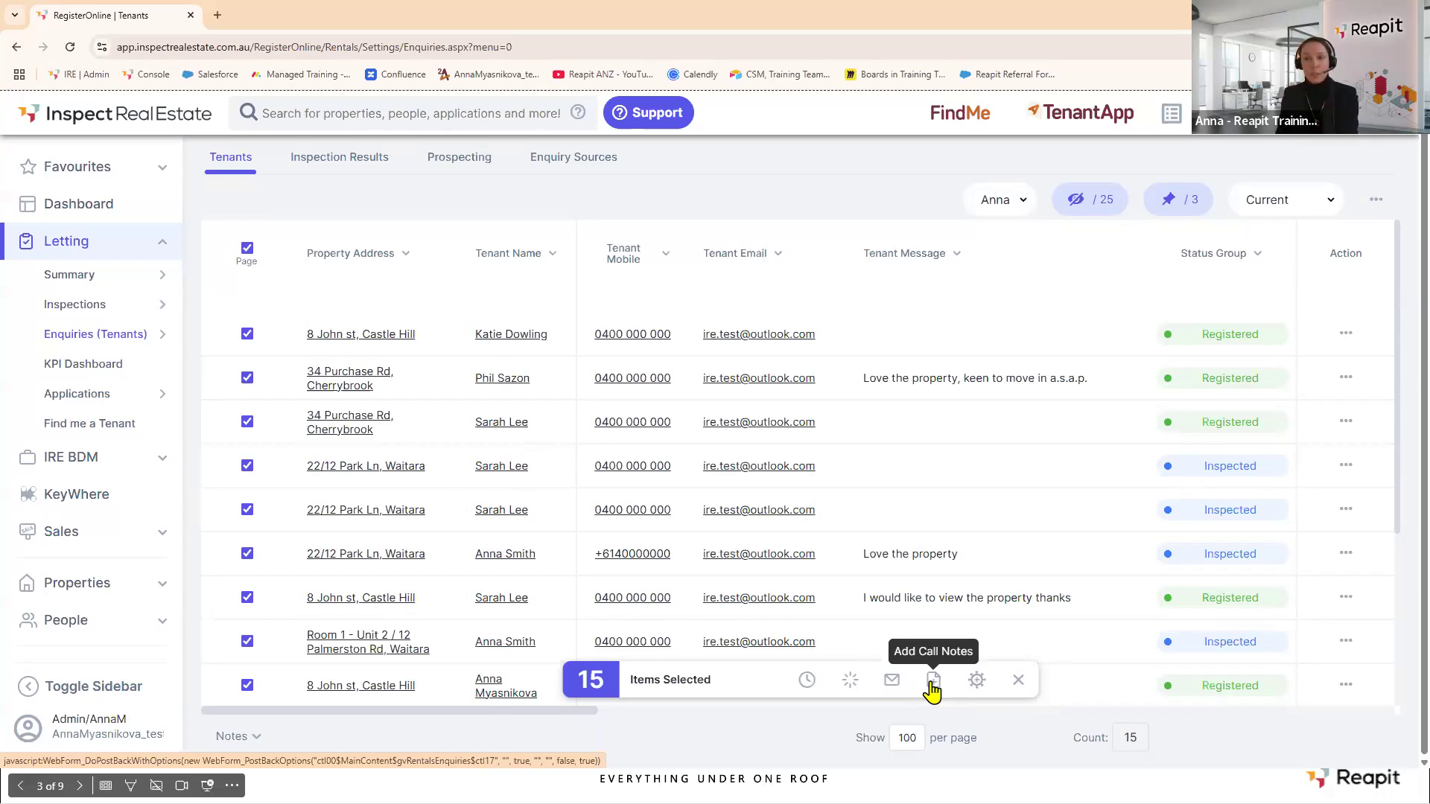
Untick the header Page checkbox to deselect all tenant enquiries.
click(248, 248)
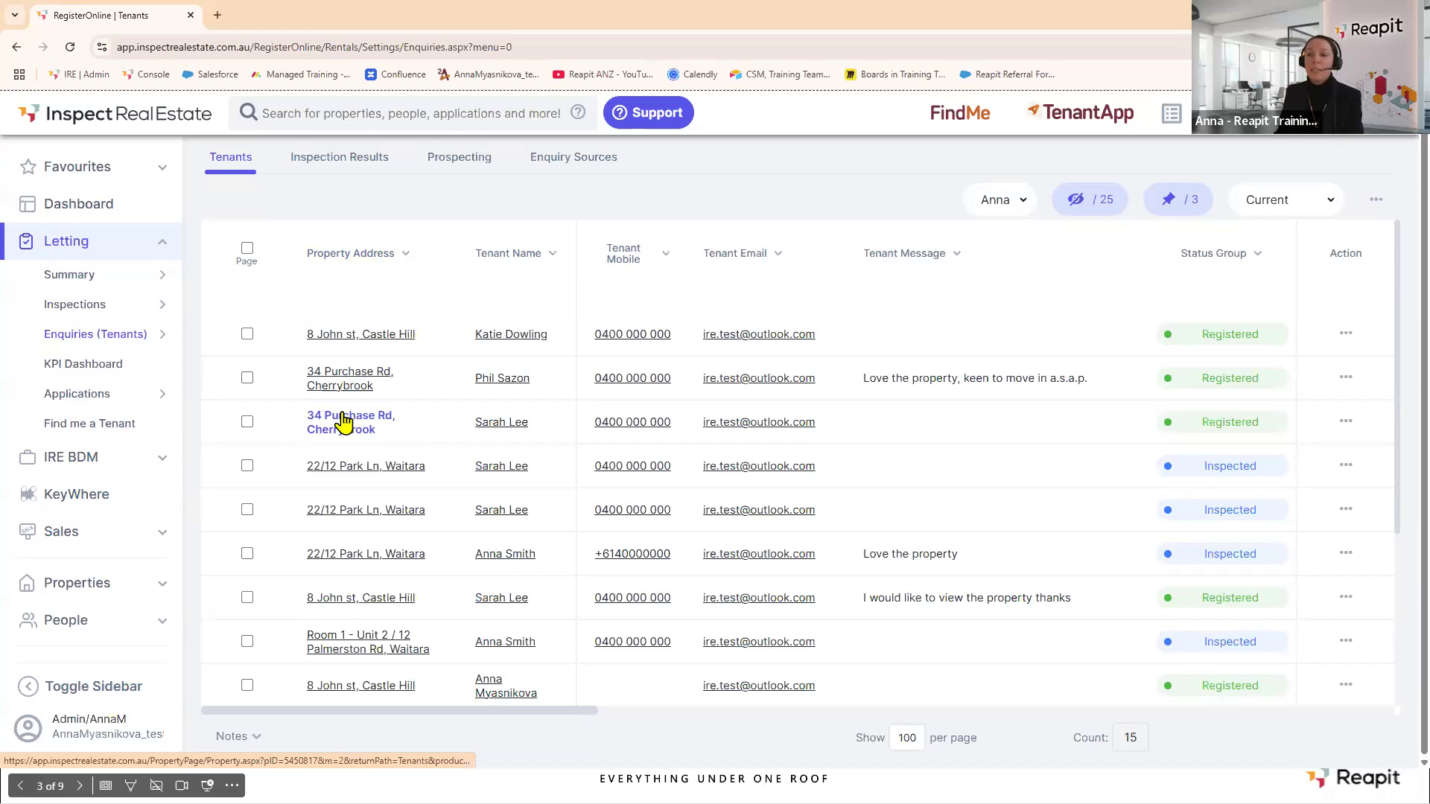
Filter enquiries by address '34 pur' and add a 'Follow up tomorrow' call note to both.
click(329, 253)
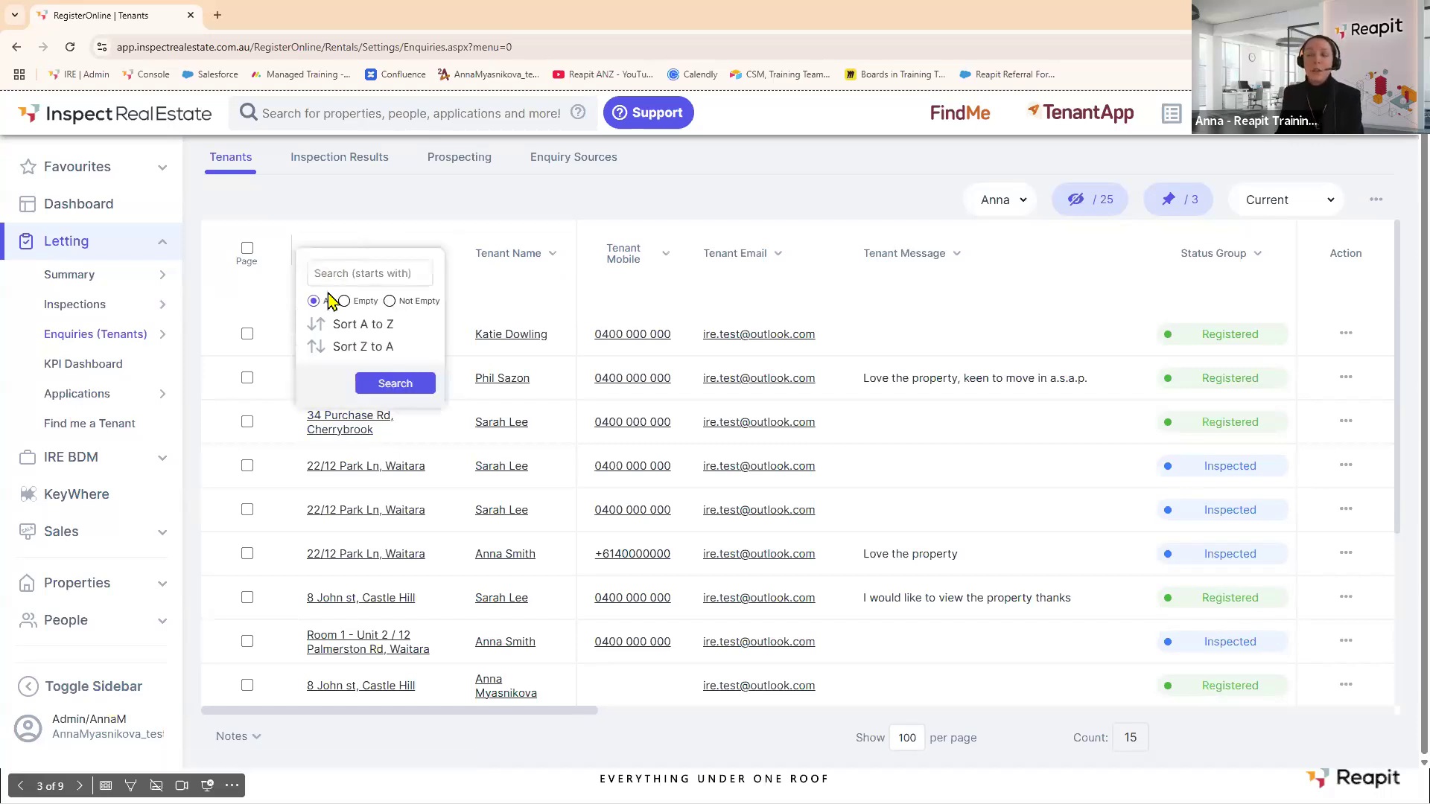
text(34 )
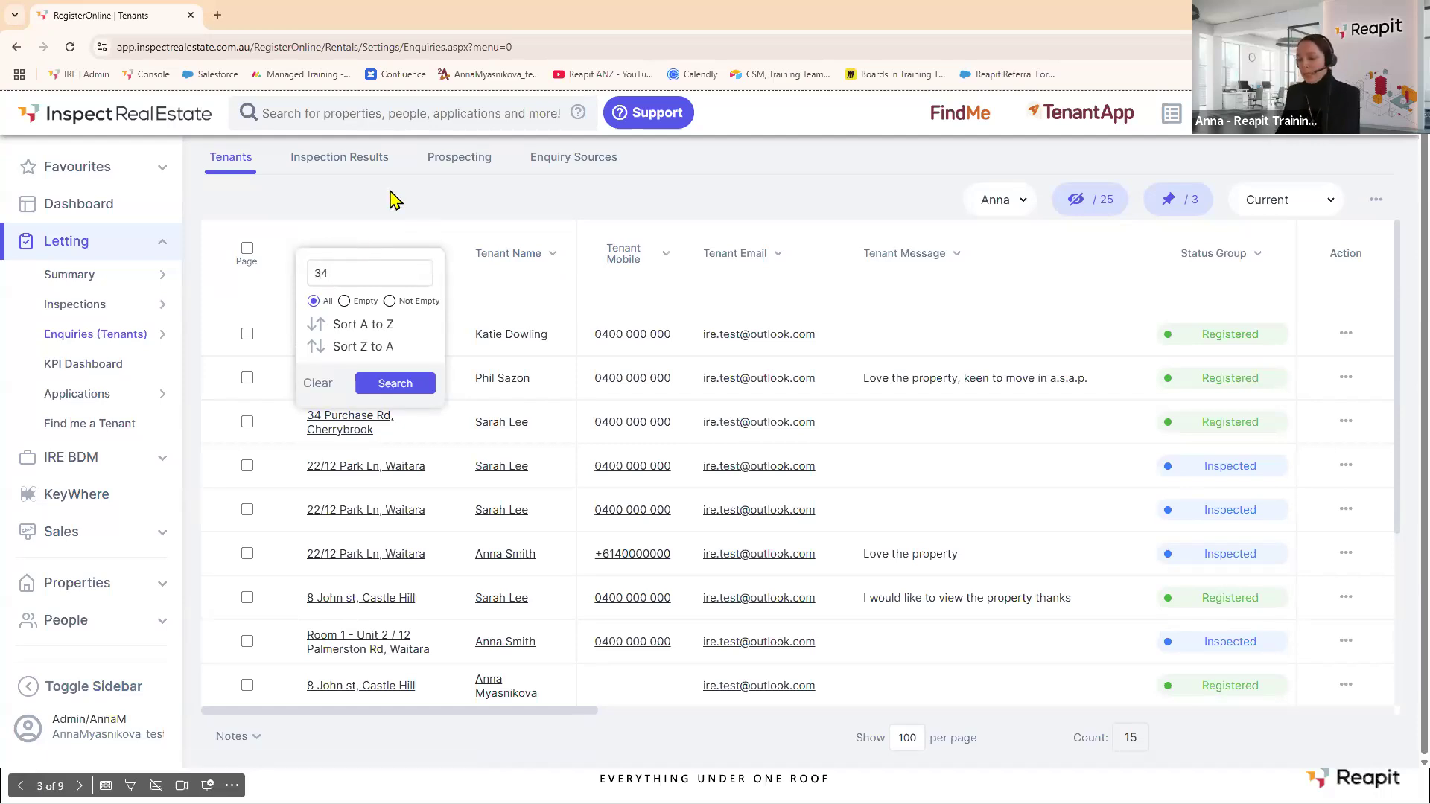
text(pur)
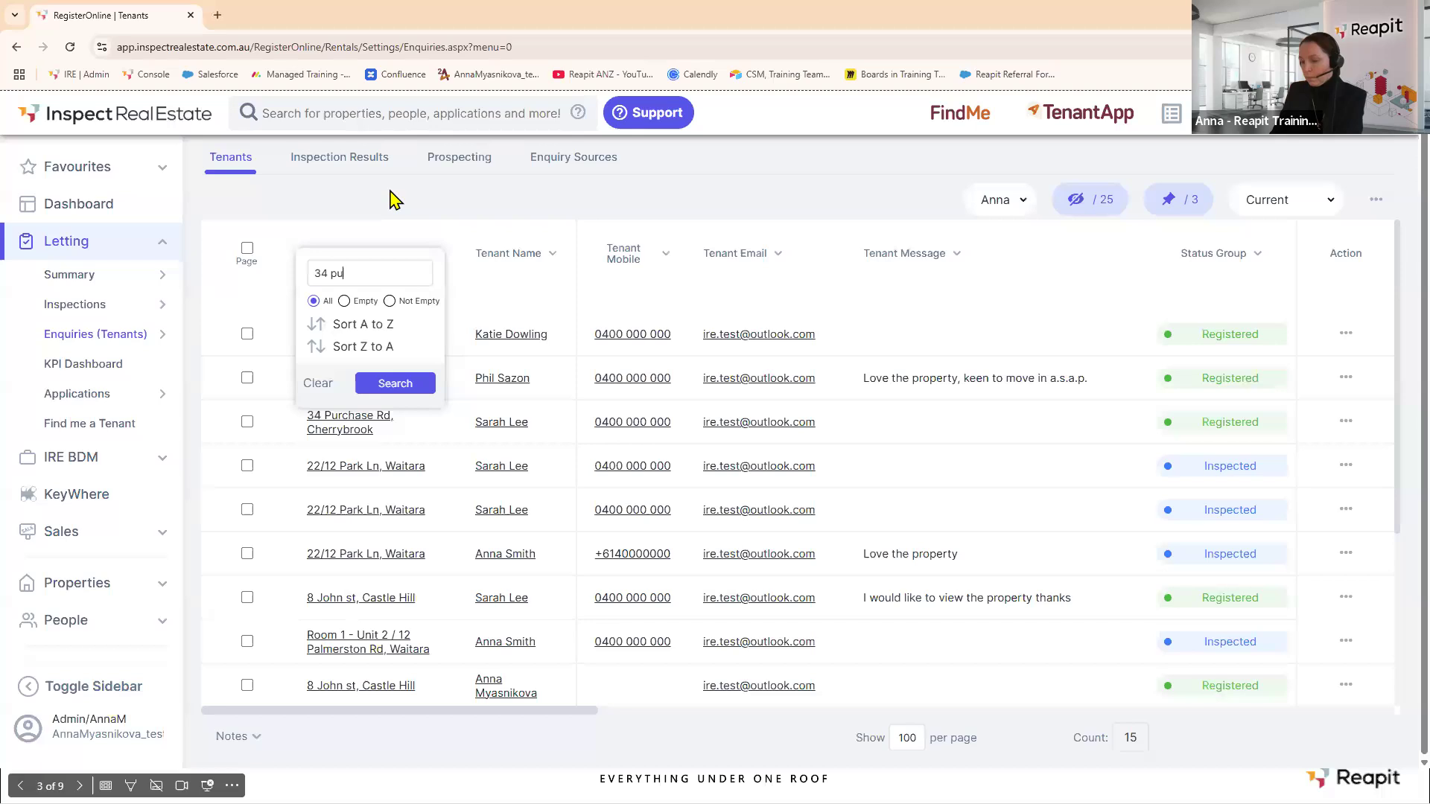
click(395, 384)
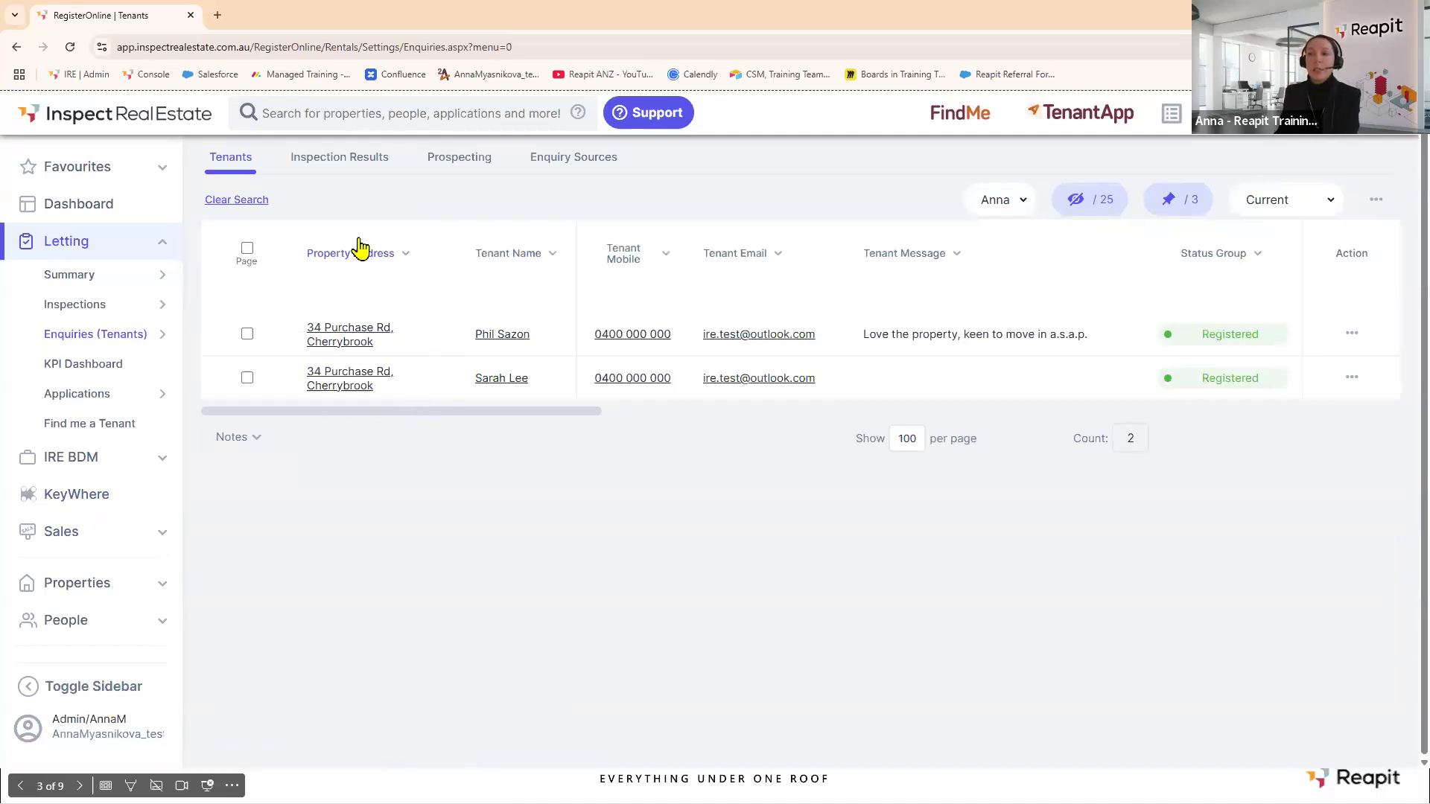
click(247, 249)
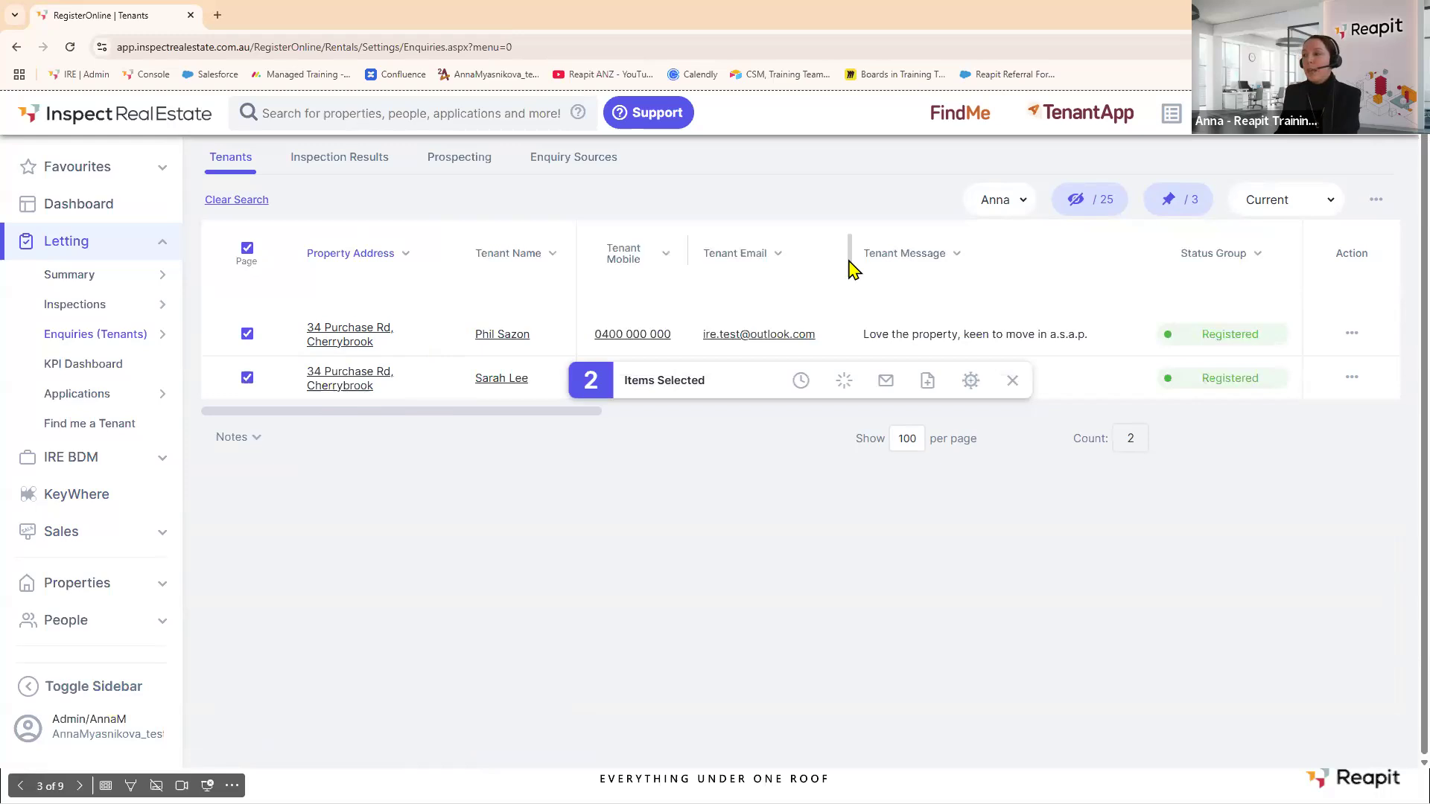
click(928, 382)
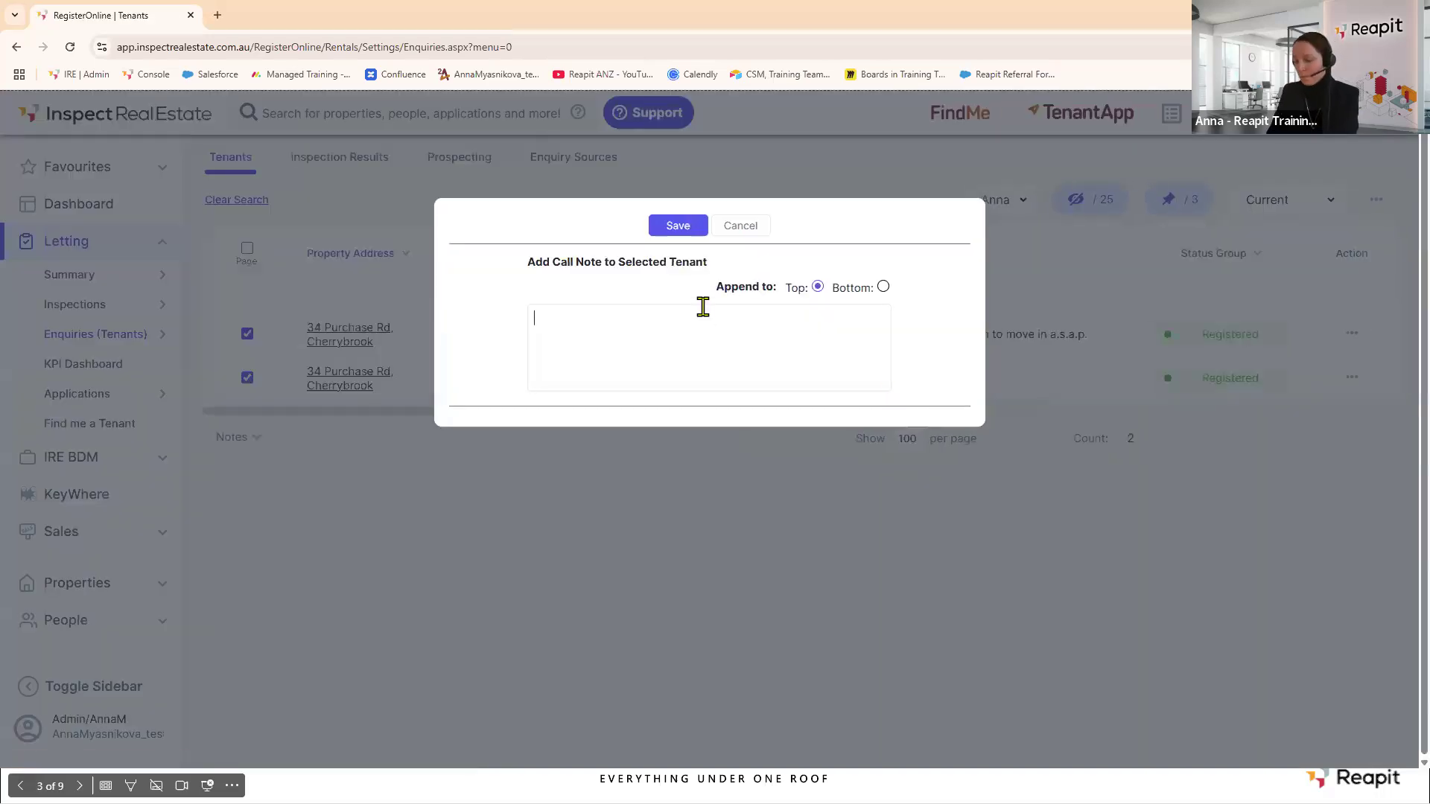
text(Follow up tomorrow)
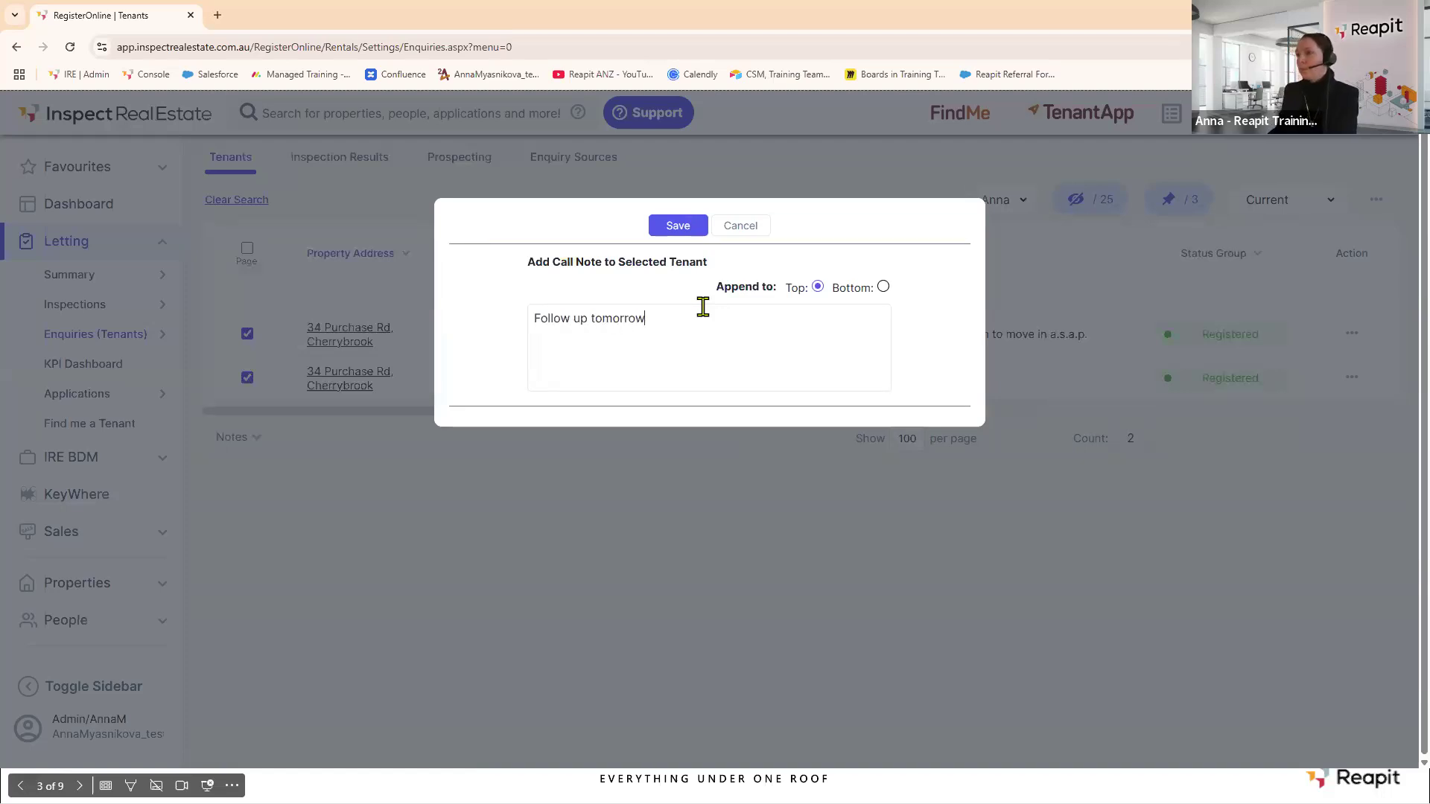
click(688, 229)
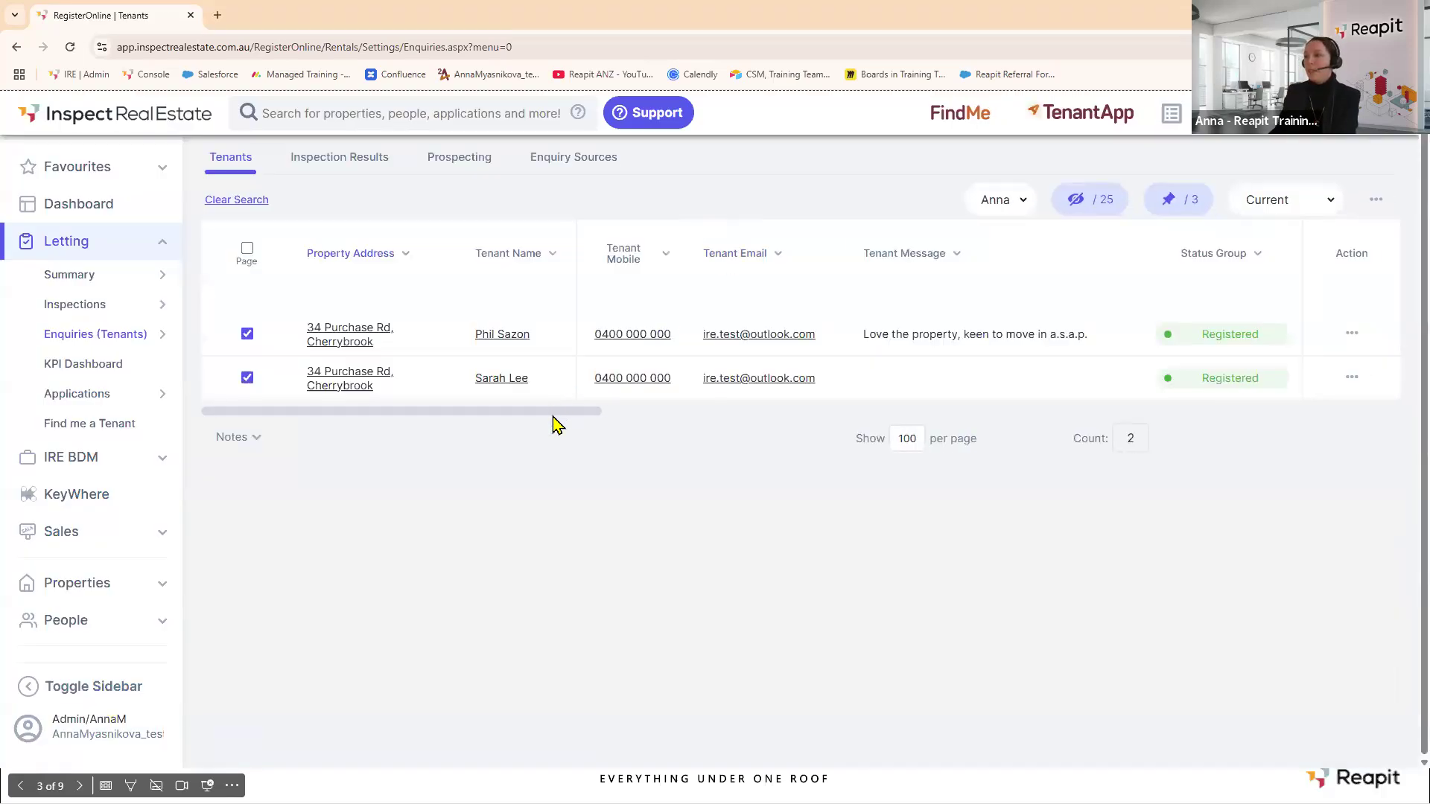
Clear the address filter to list all tenant enquiries again.
drag(557, 411, 752, 421)
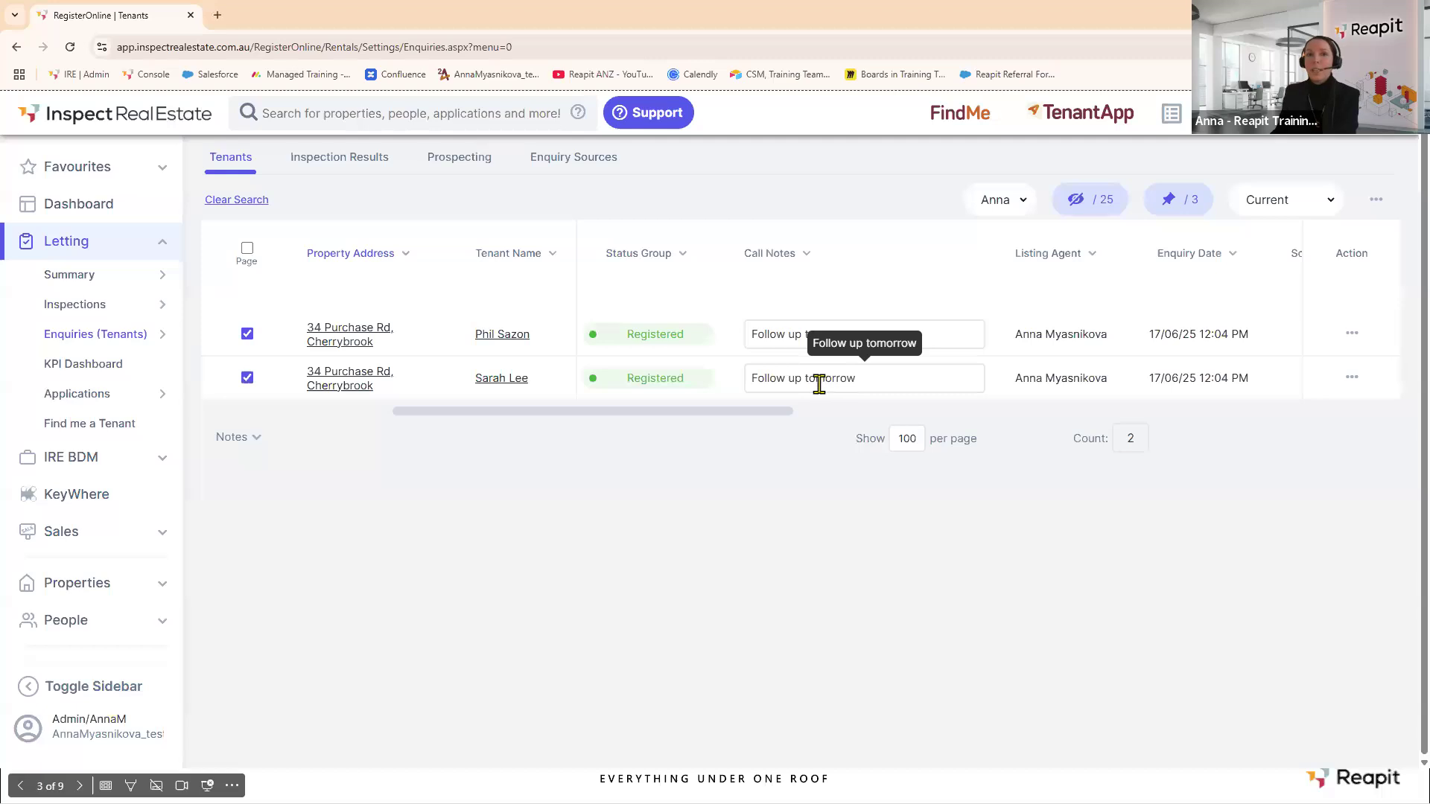
click(231, 201)
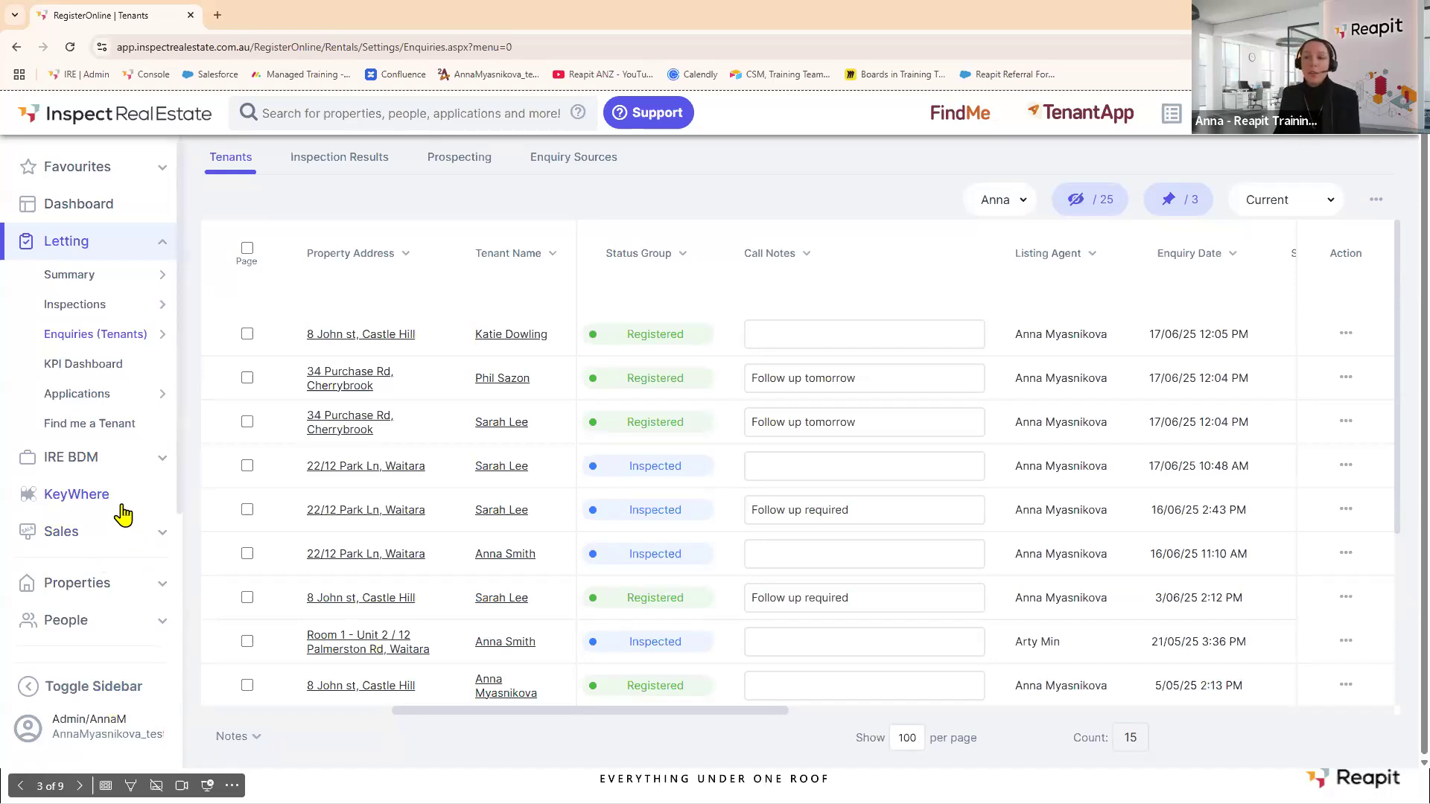
scroll(123, 514, down, 3)
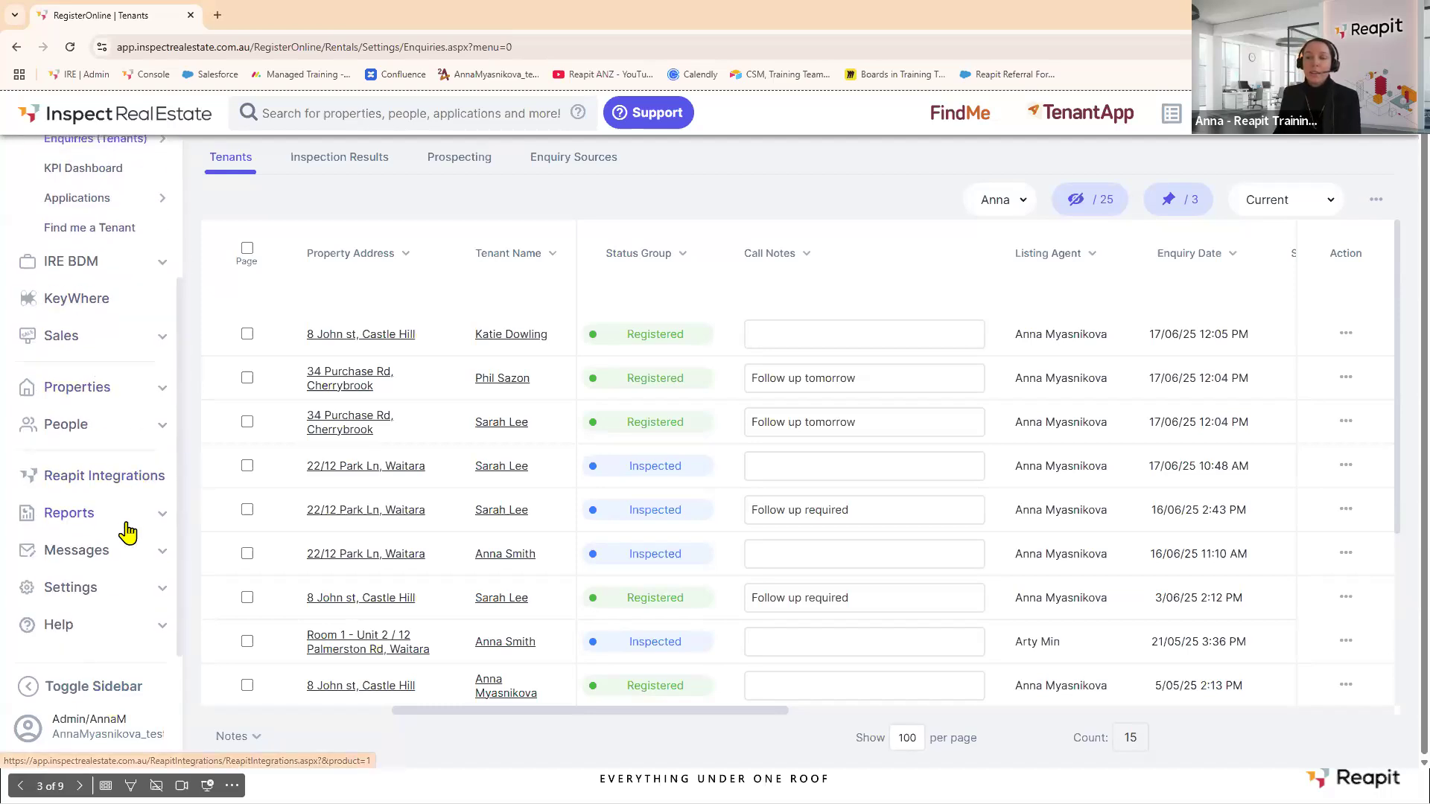
click(123, 517)
mouse_move(127, 523)
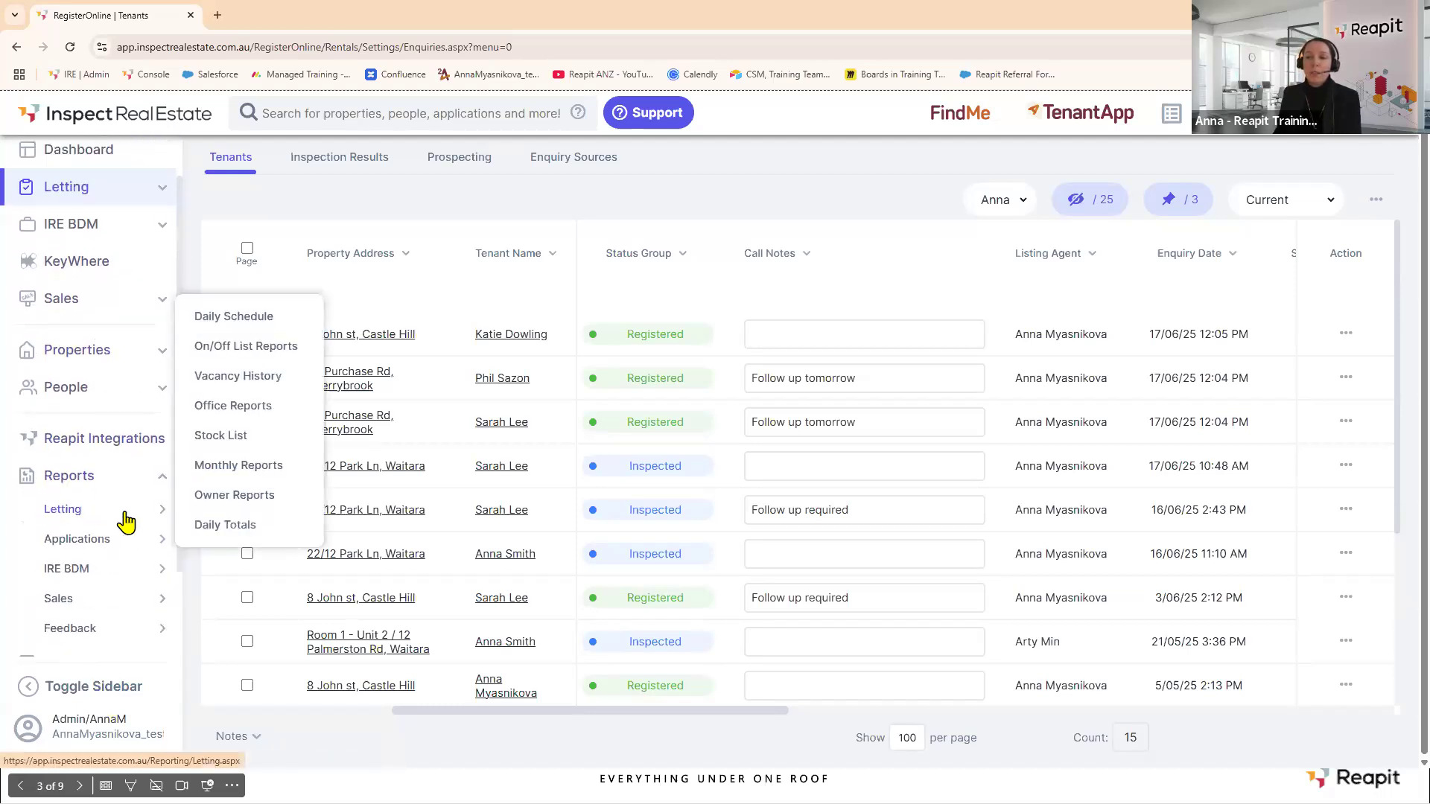
click(242, 351)
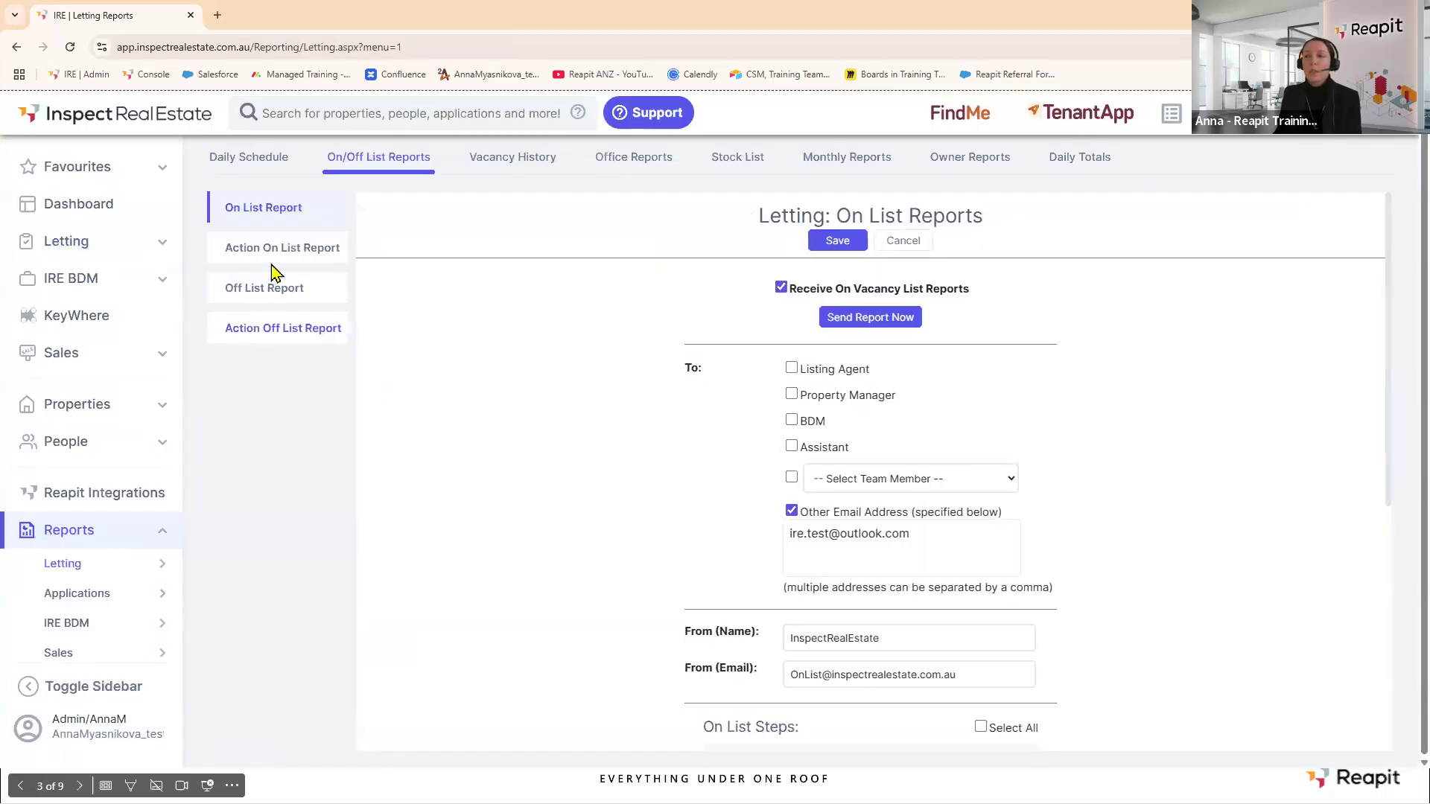
click(279, 255)
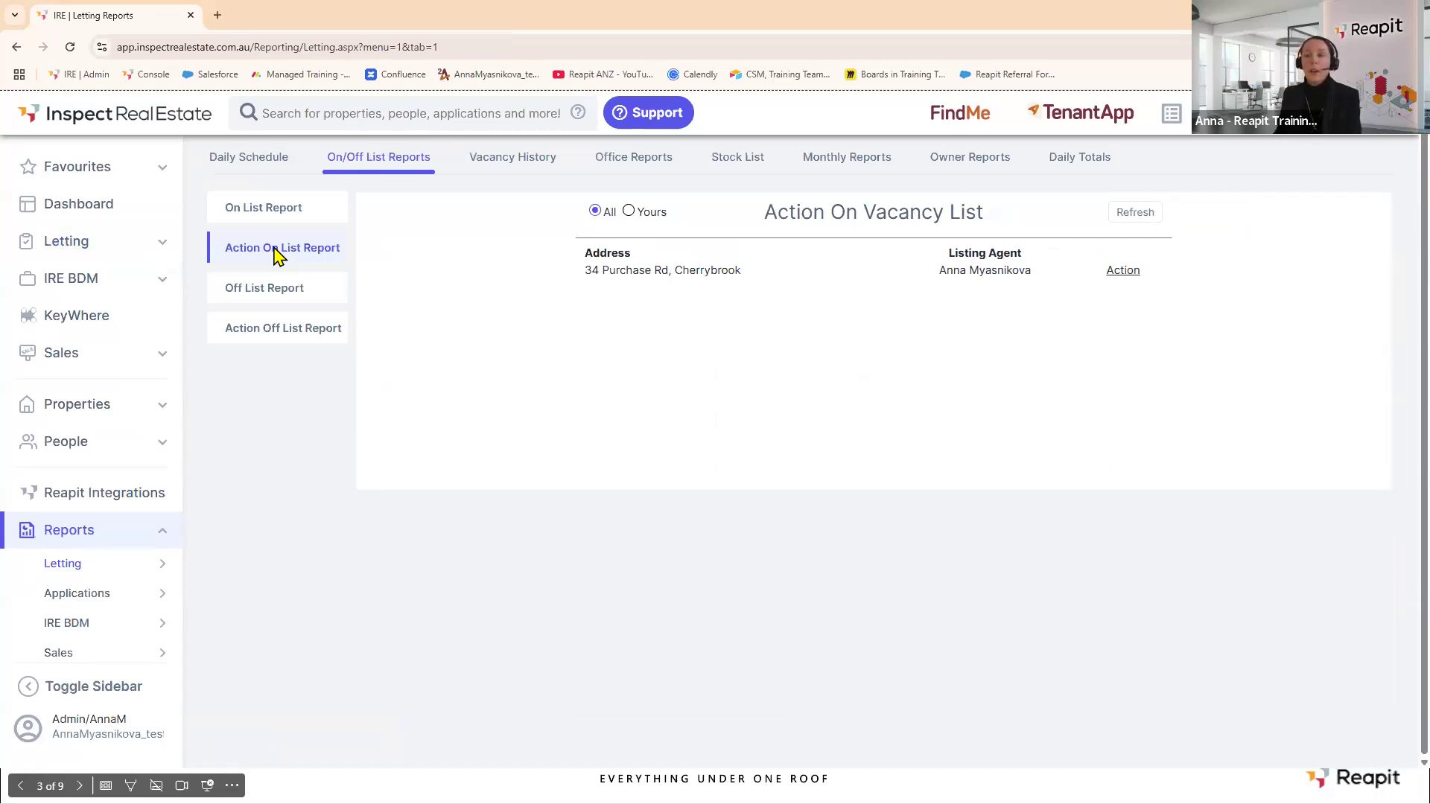
click(288, 219)
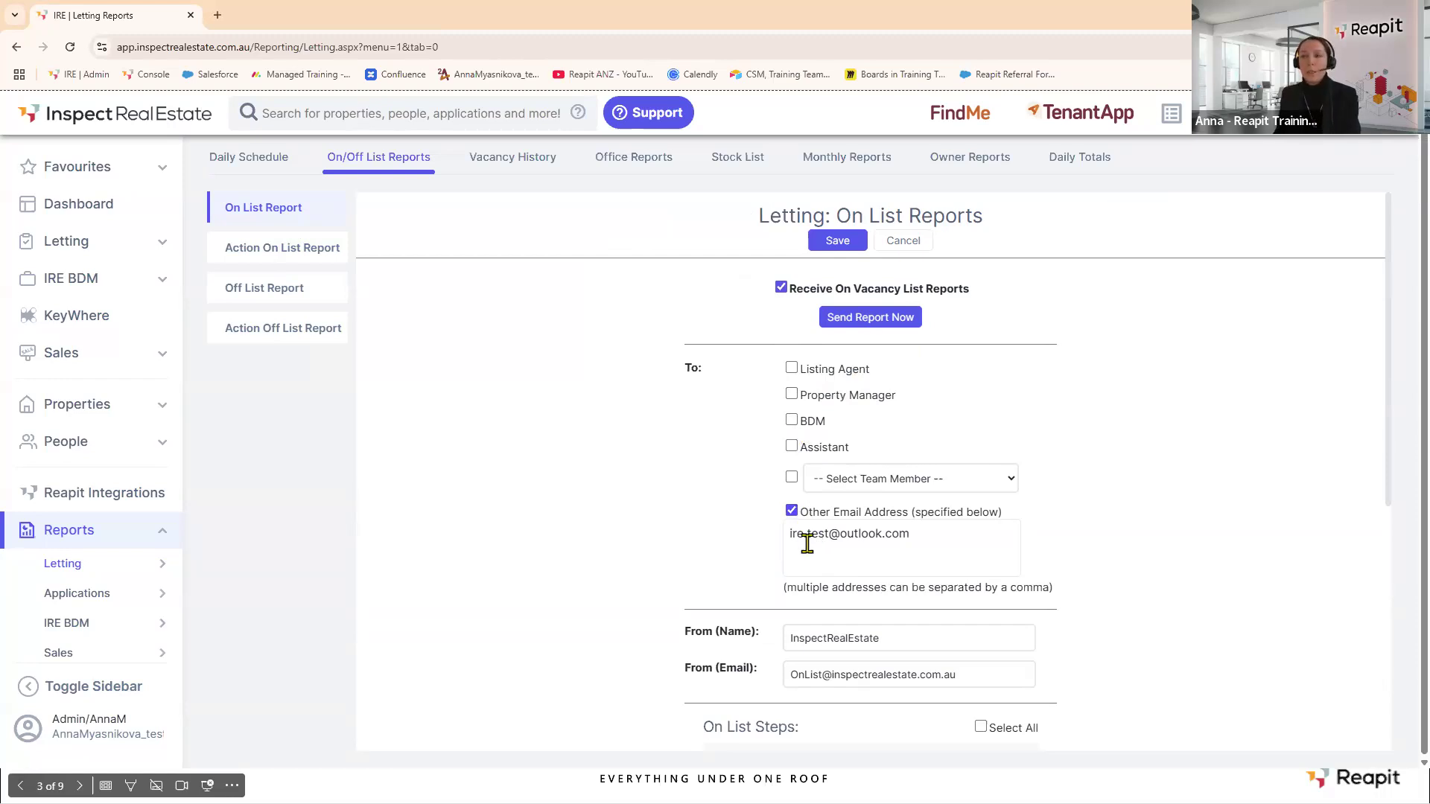
click(270, 249)
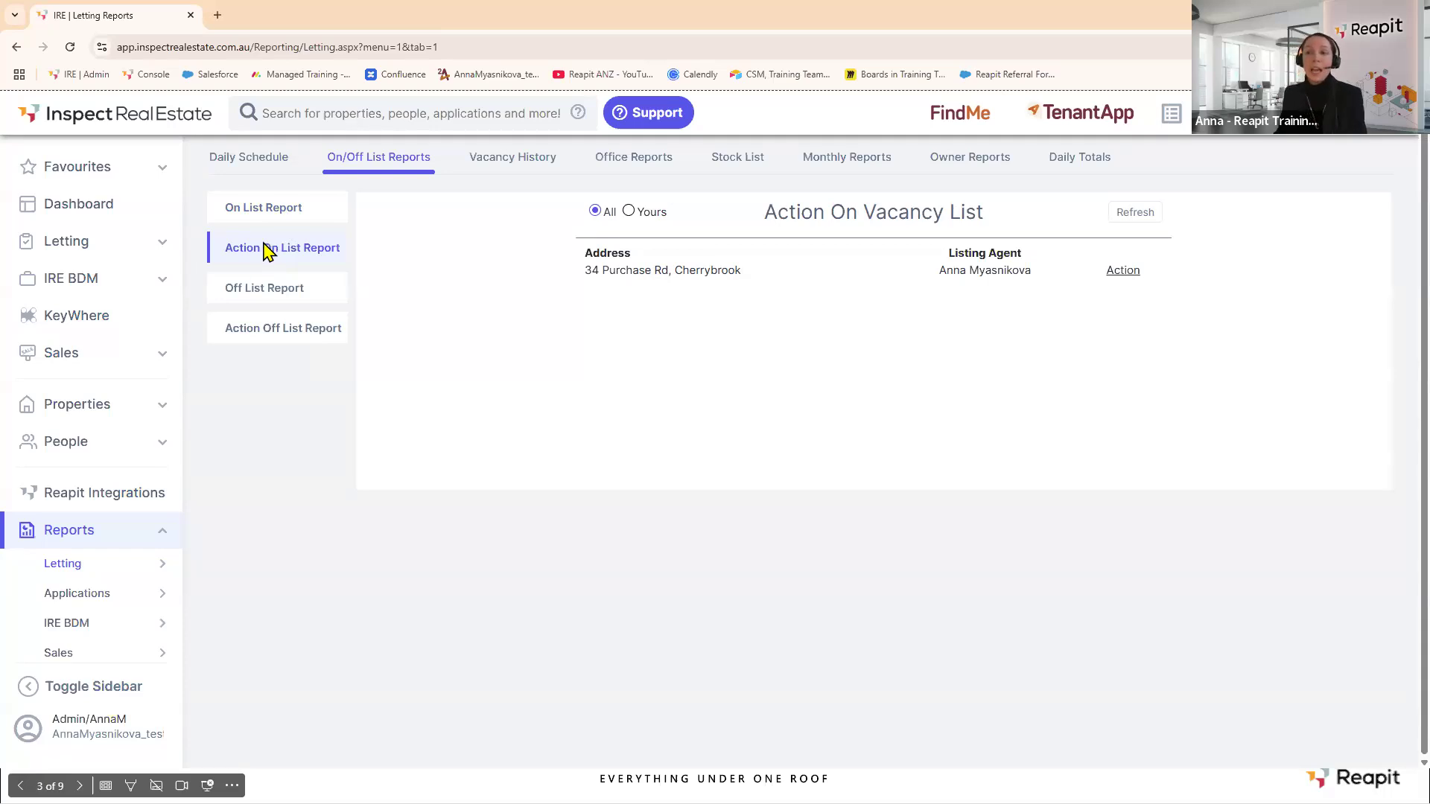
mouse_move(84, 570)
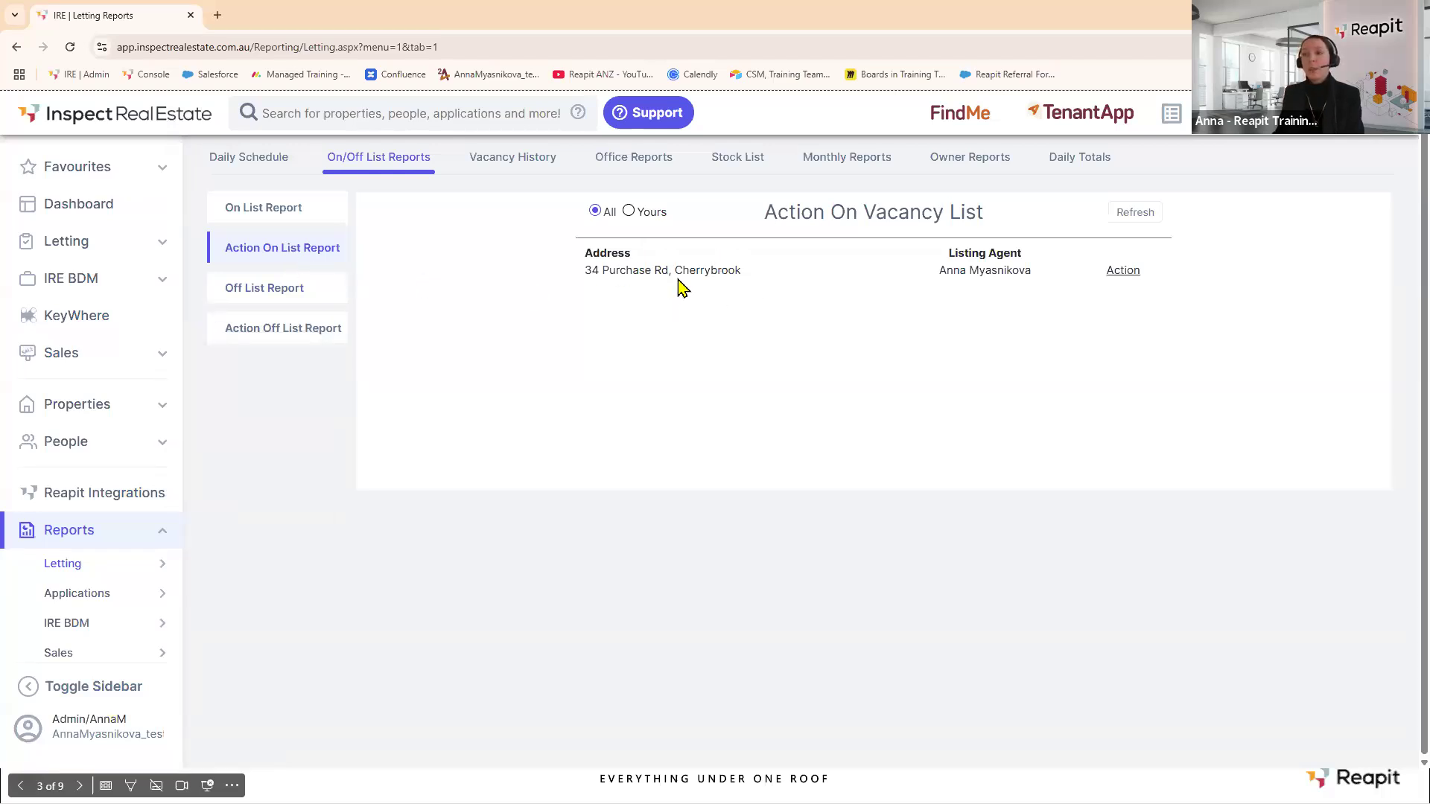
click(1123, 271)
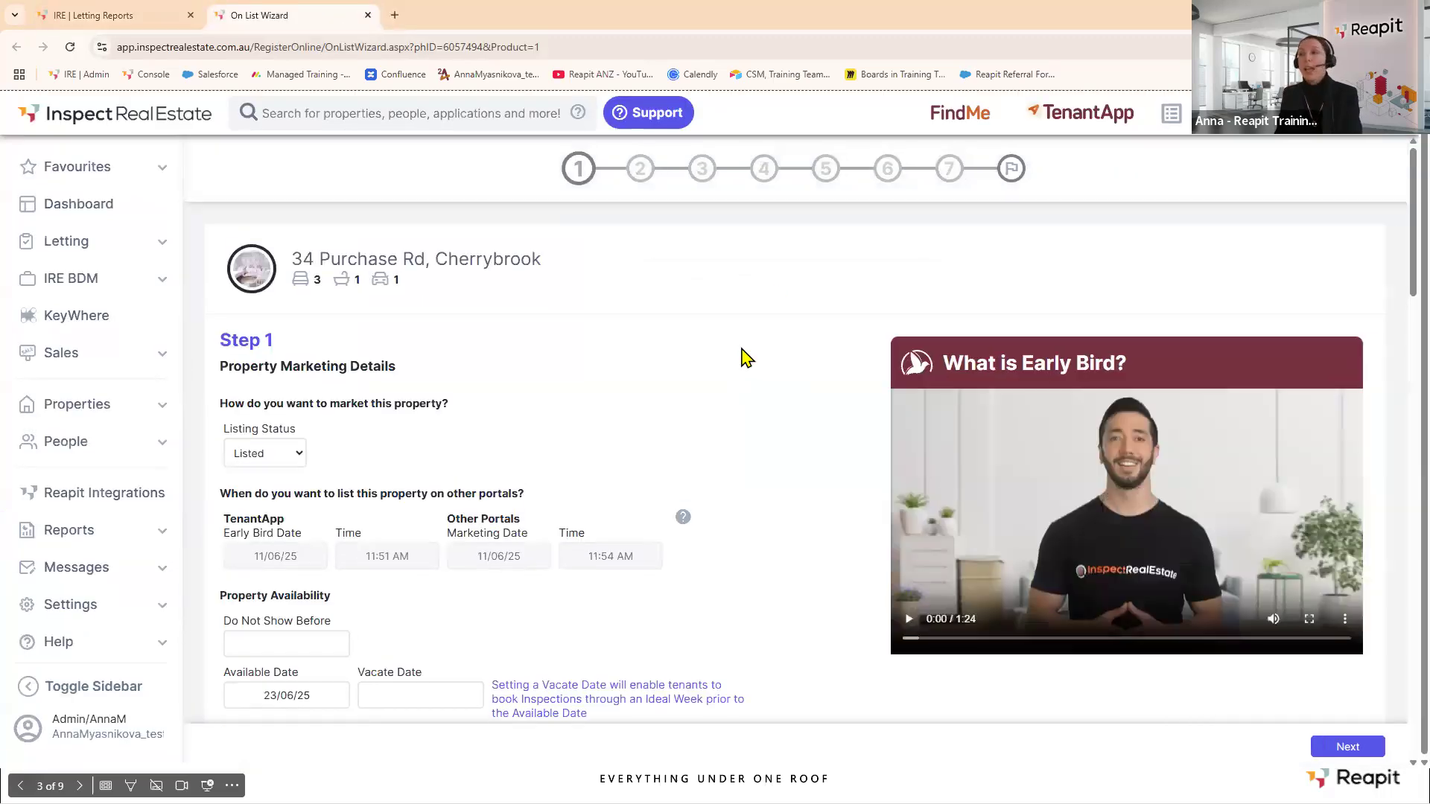
scroll(745, 359, down, 1)
scroll(745, 358, up, 1)
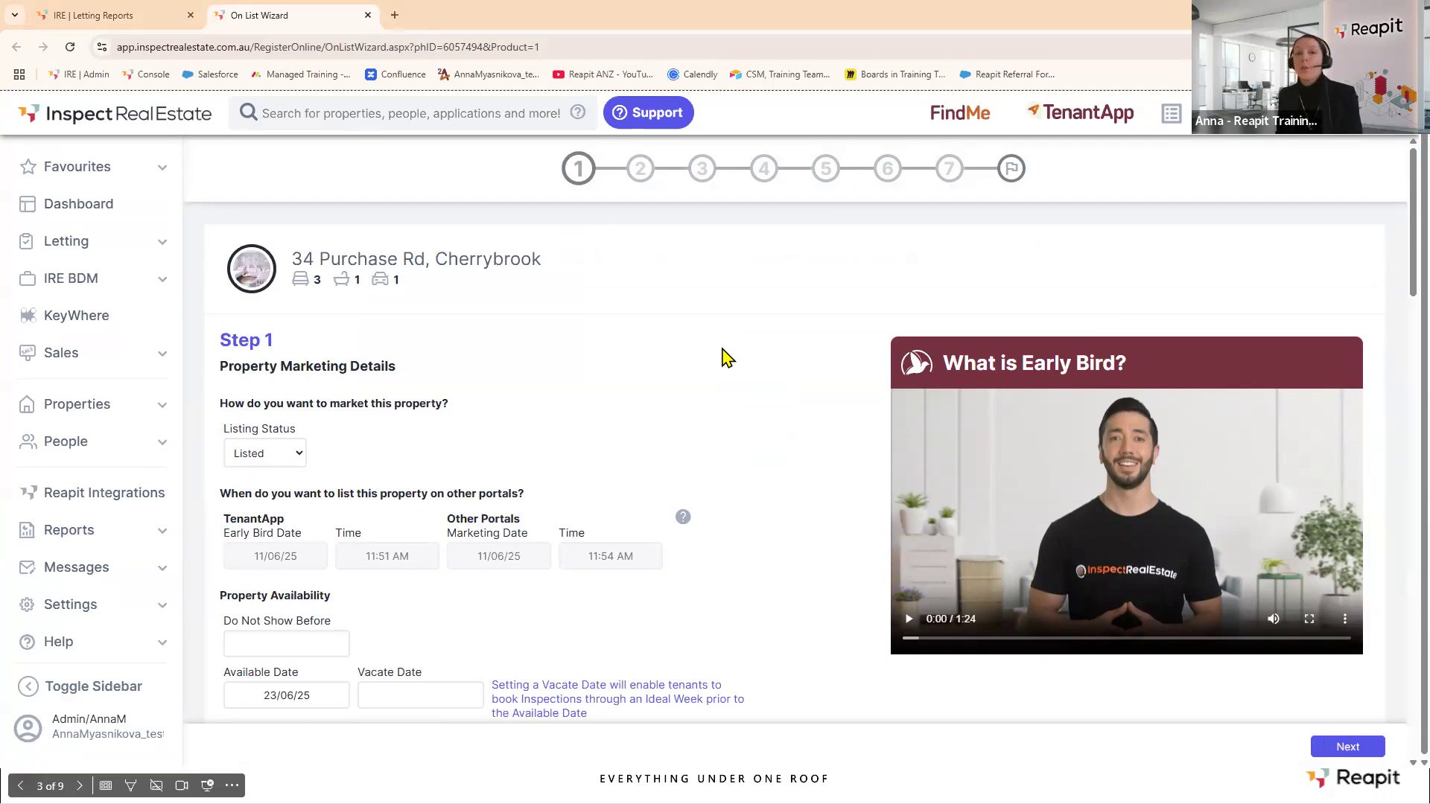
scroll(696, 348, down, 4)
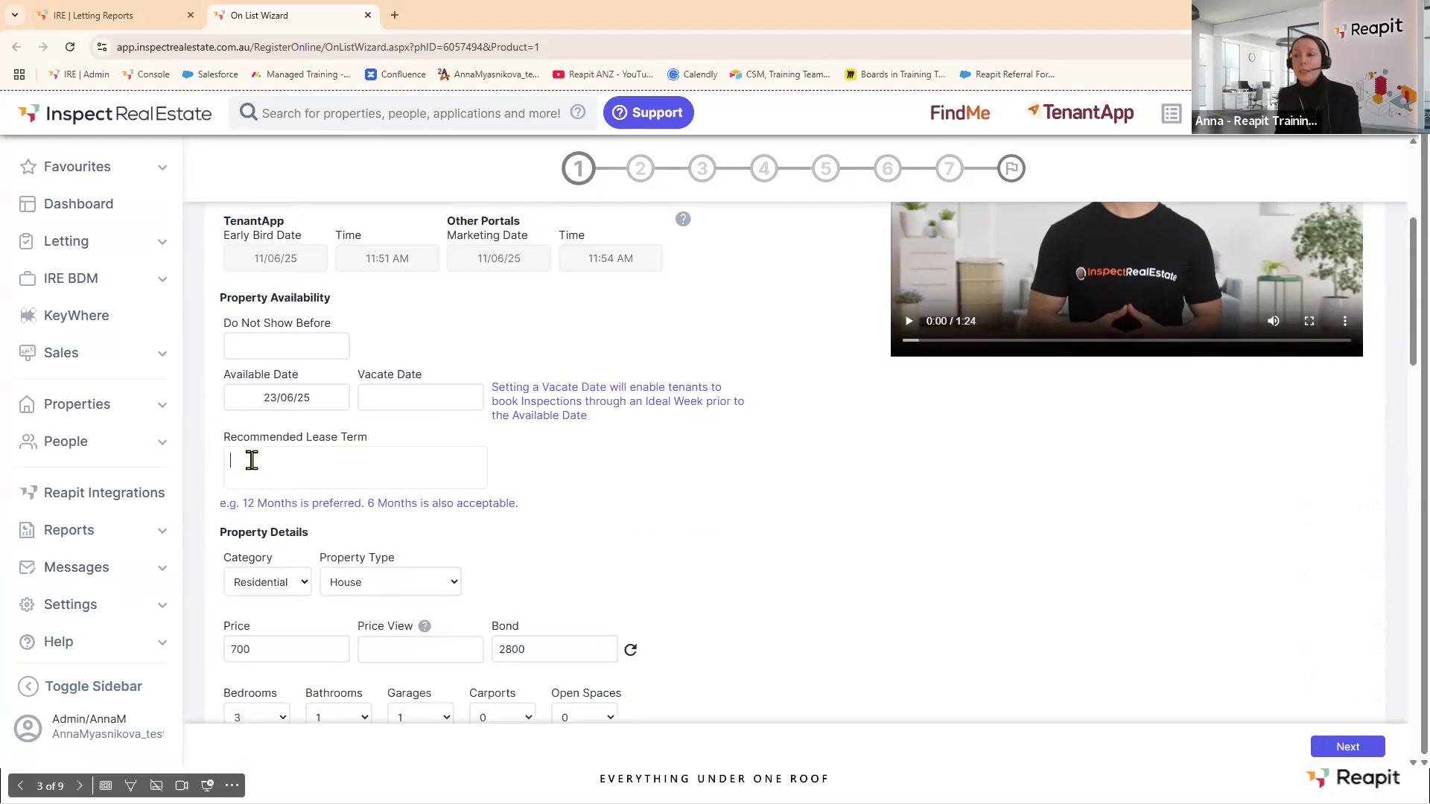
Enter a lease term of '12 months' and submit Step 1 of the wizard.
text(12)
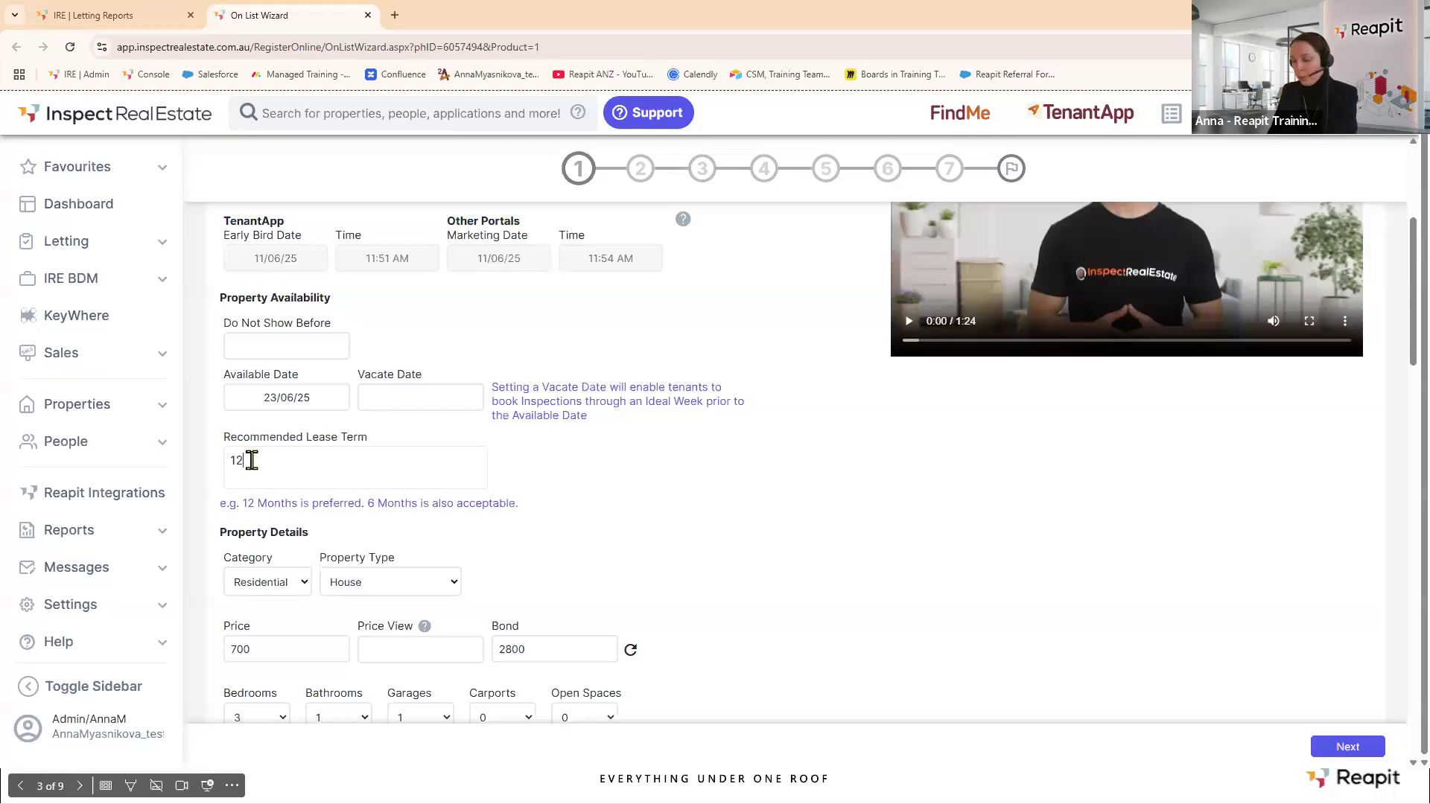
text( months)
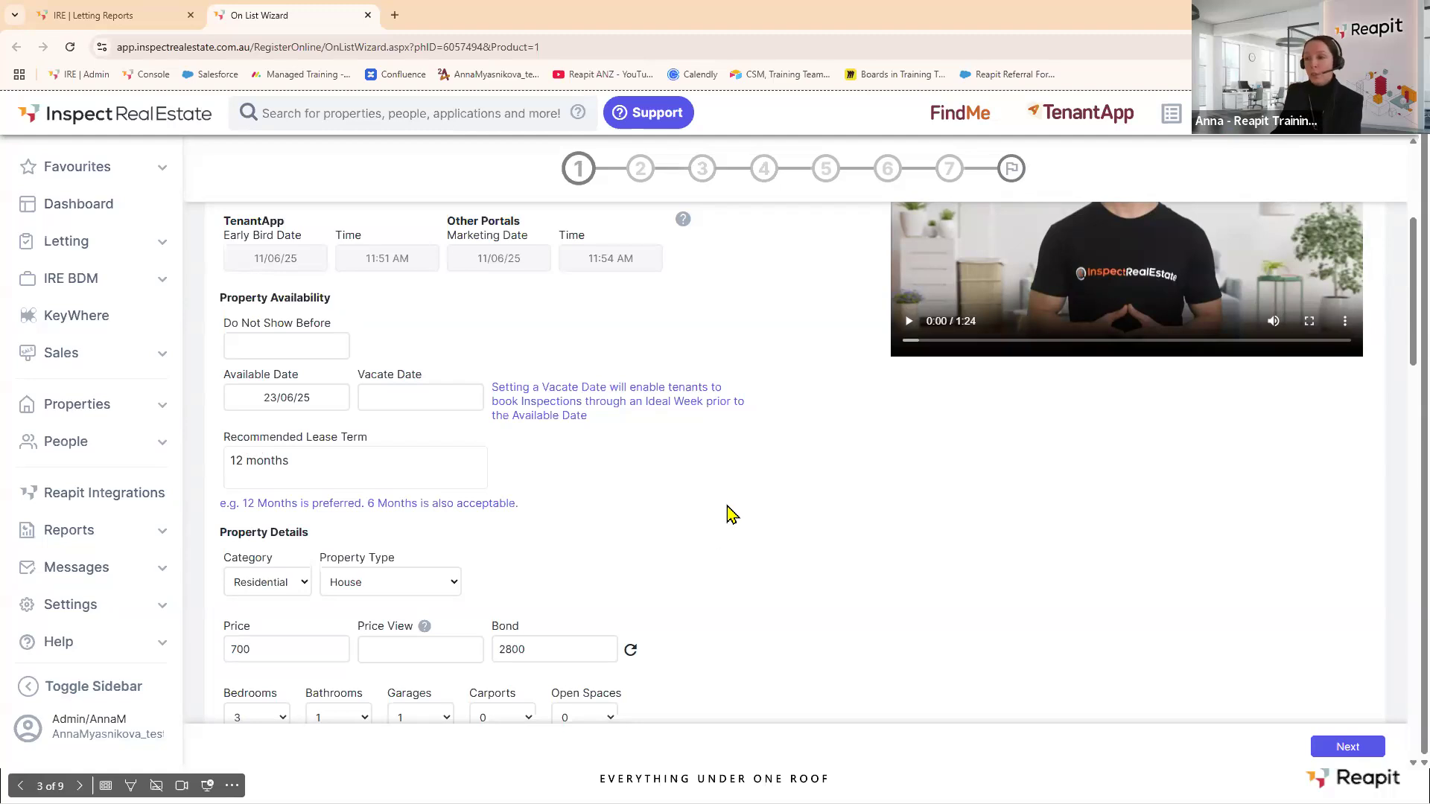
scroll(730, 513, down, 3)
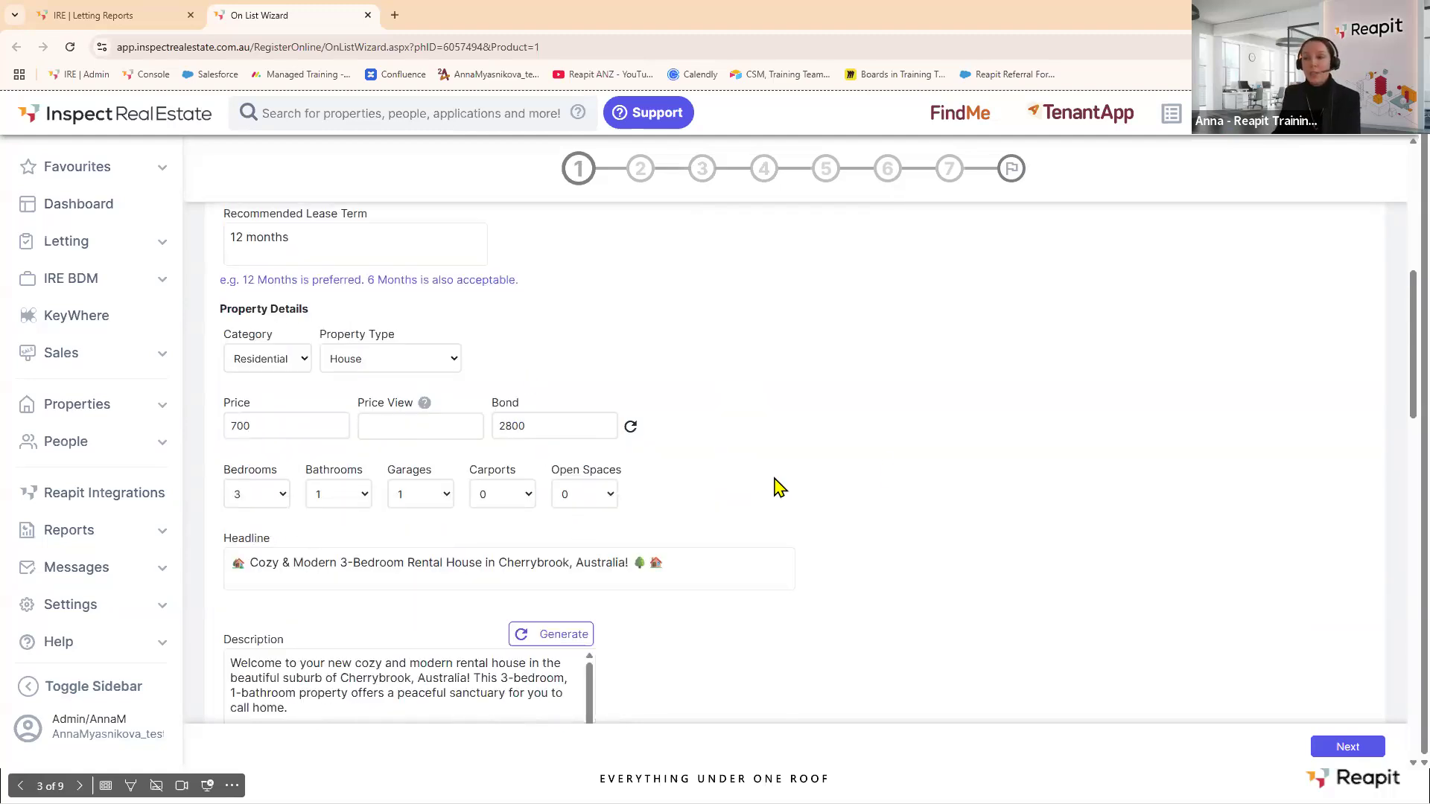
scroll(896, 452, down, 5)
scroll(897, 451, down, 13)
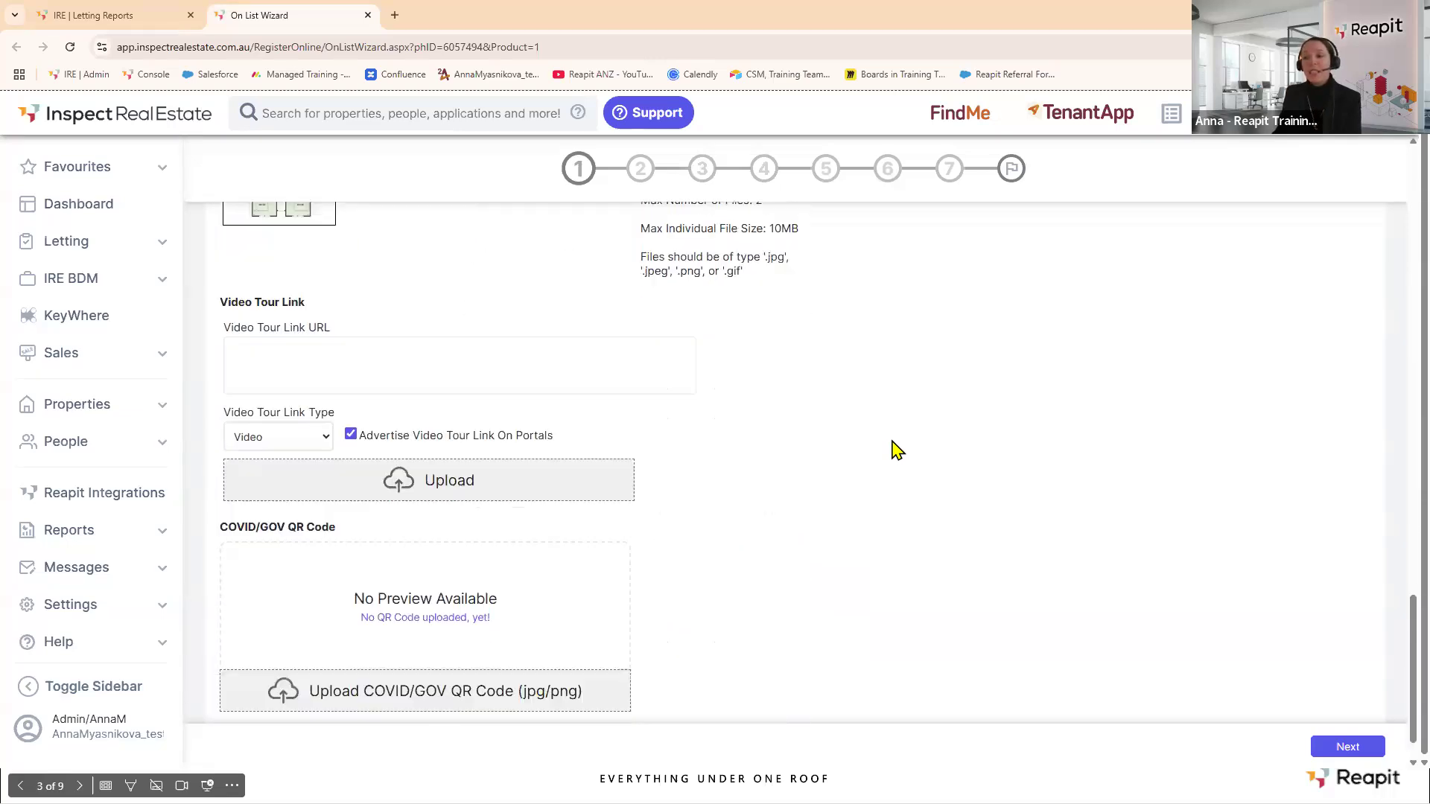
scroll(896, 450, down, 1)
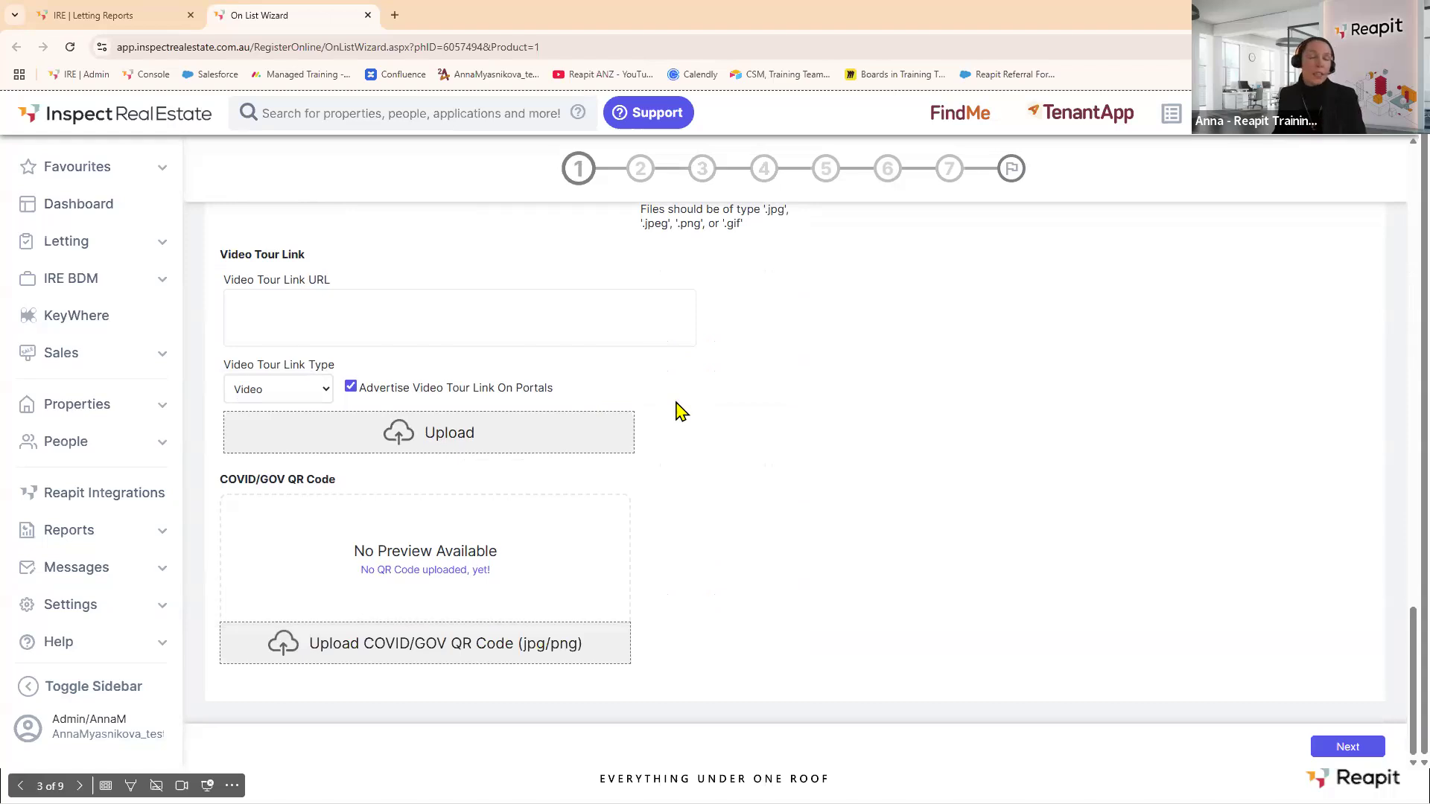
click(1355, 747)
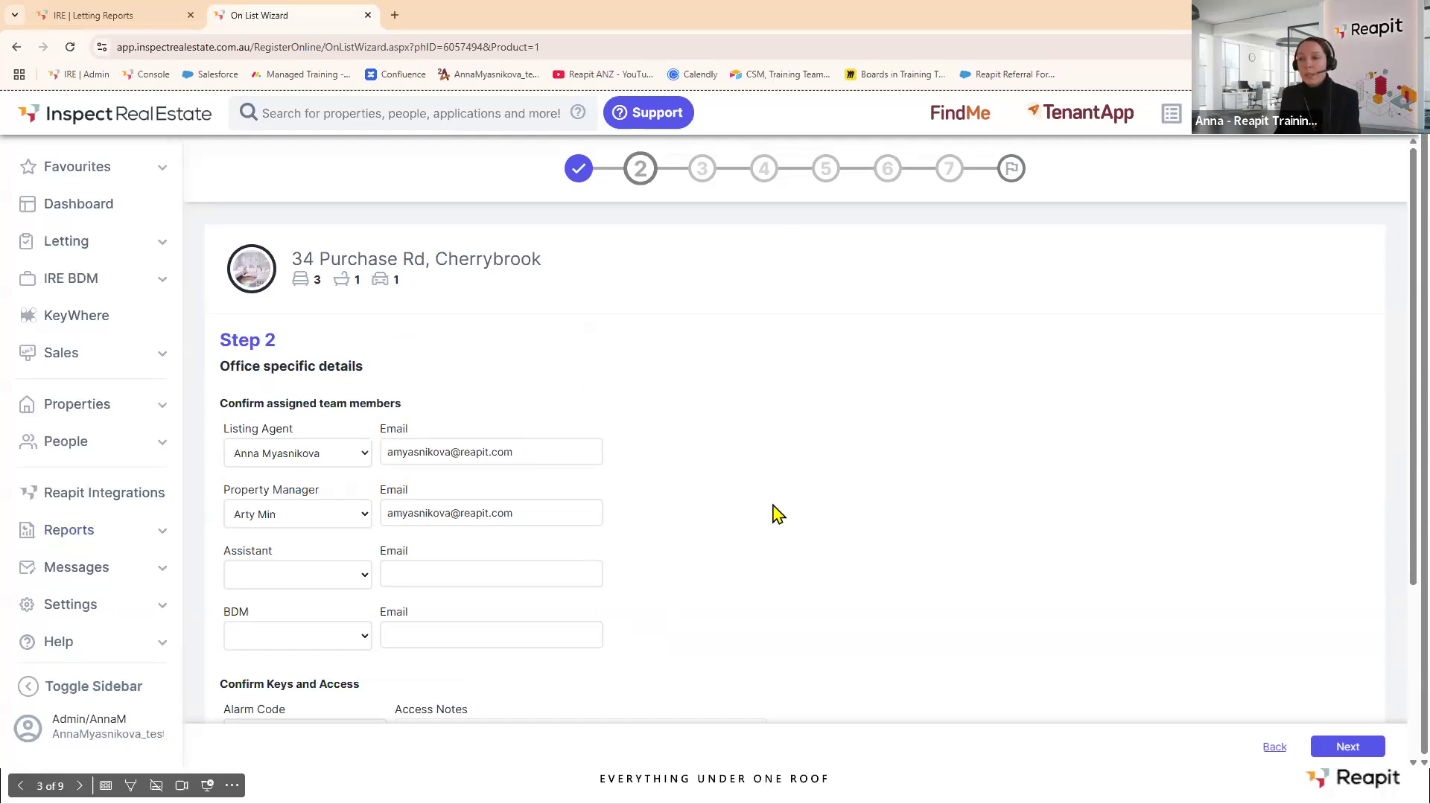
Enter the alarm code and access note 'Don't park at the front of the building', then tick Owner Occupied.
scroll(774, 513, down, 3)
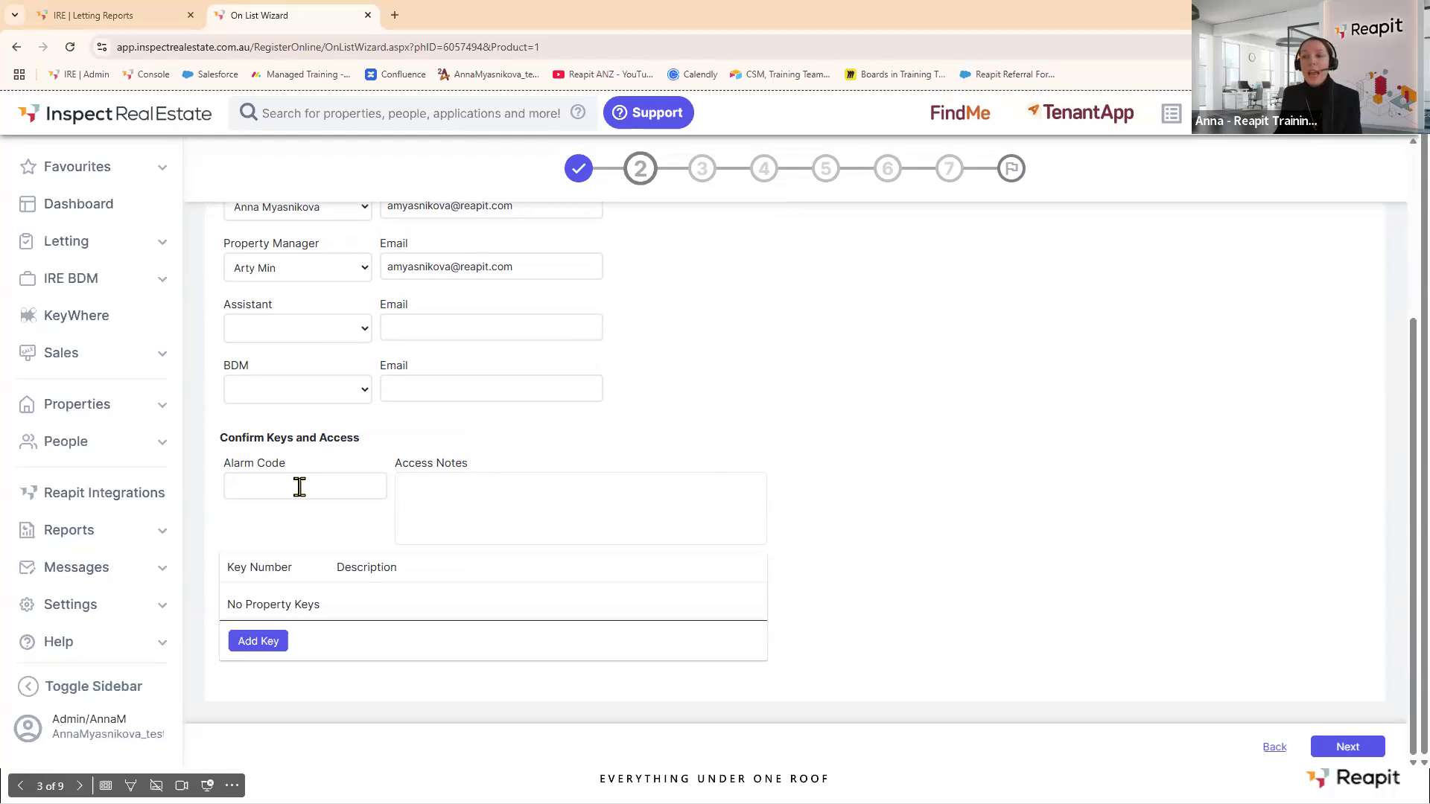
click(264, 644)
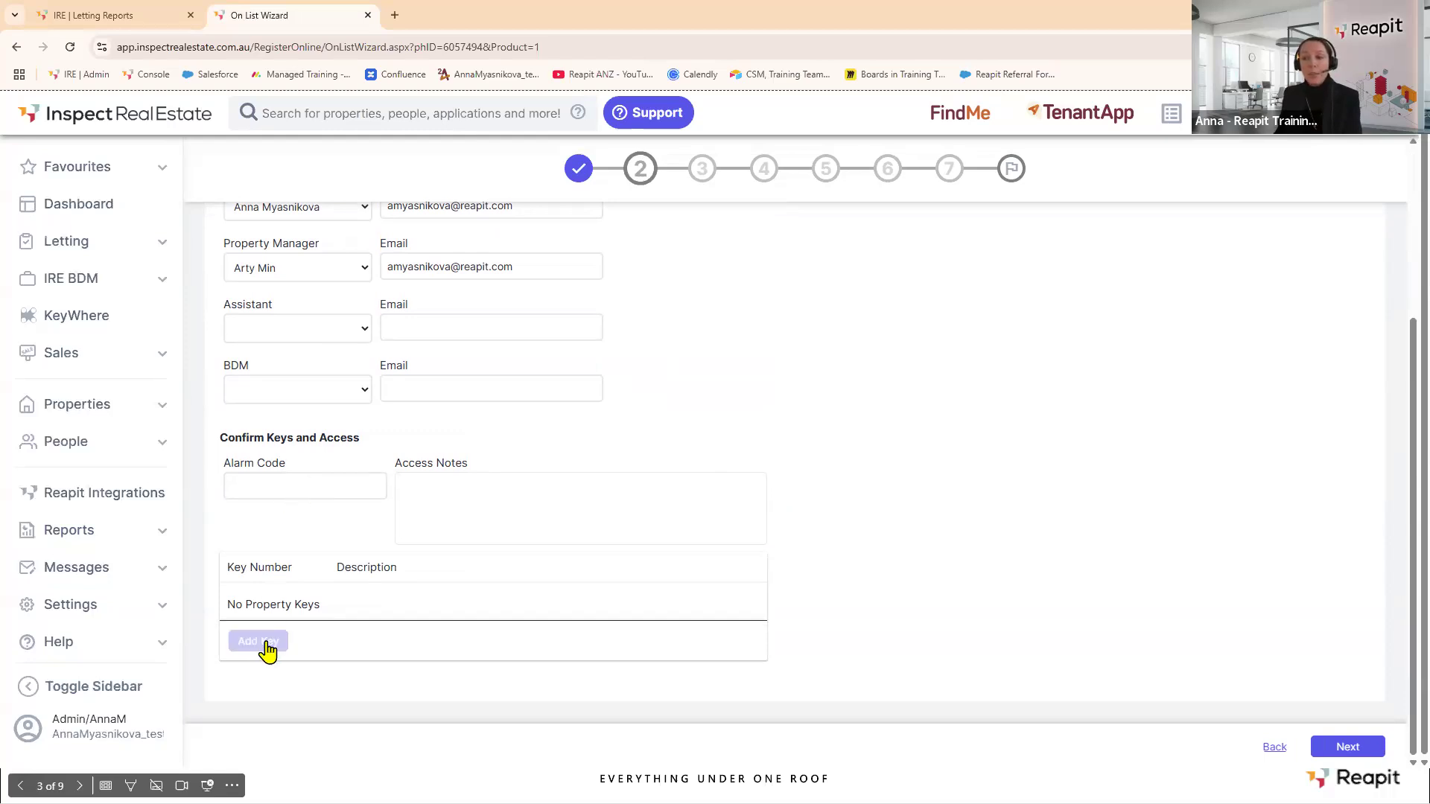
click(260, 484)
text(1234)
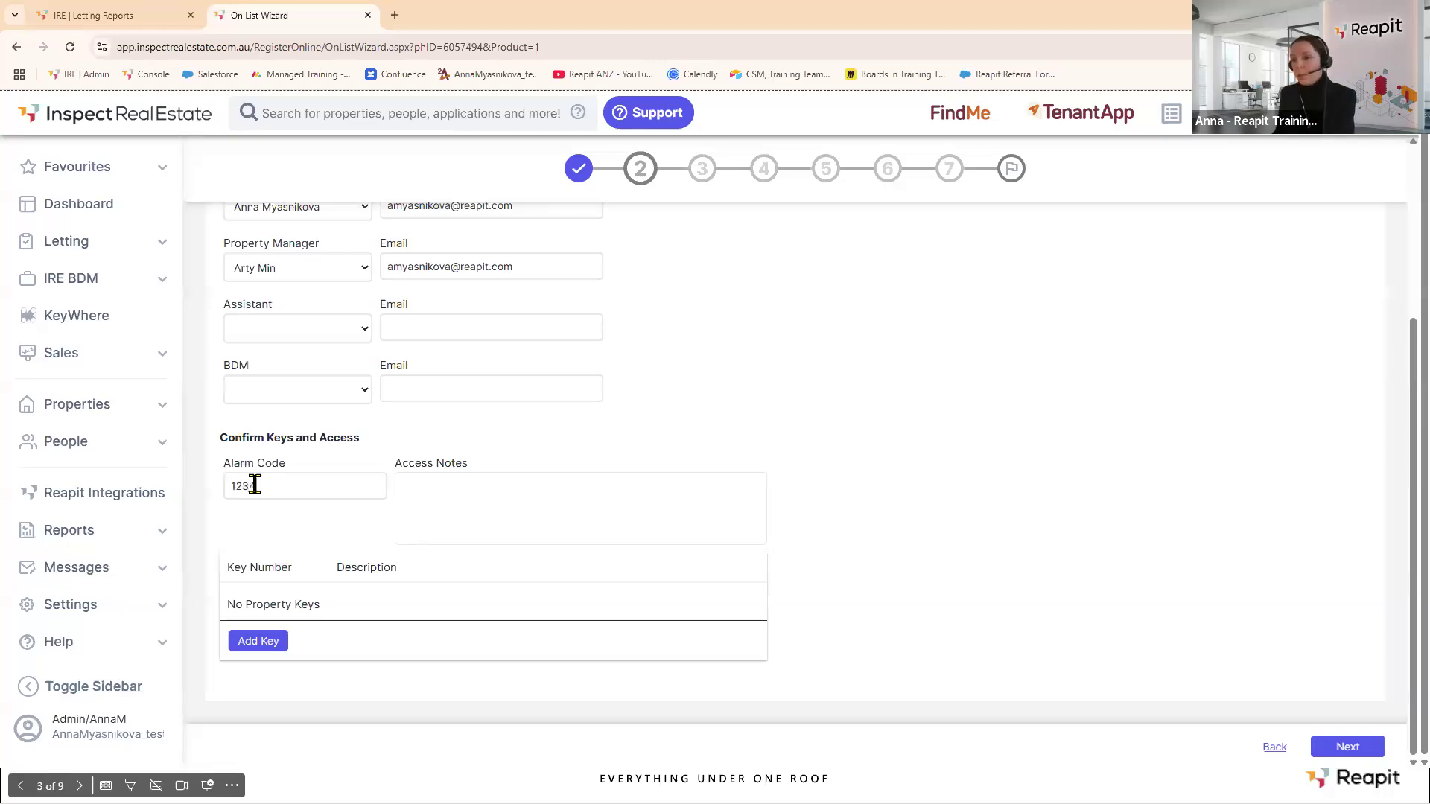
click(460, 493)
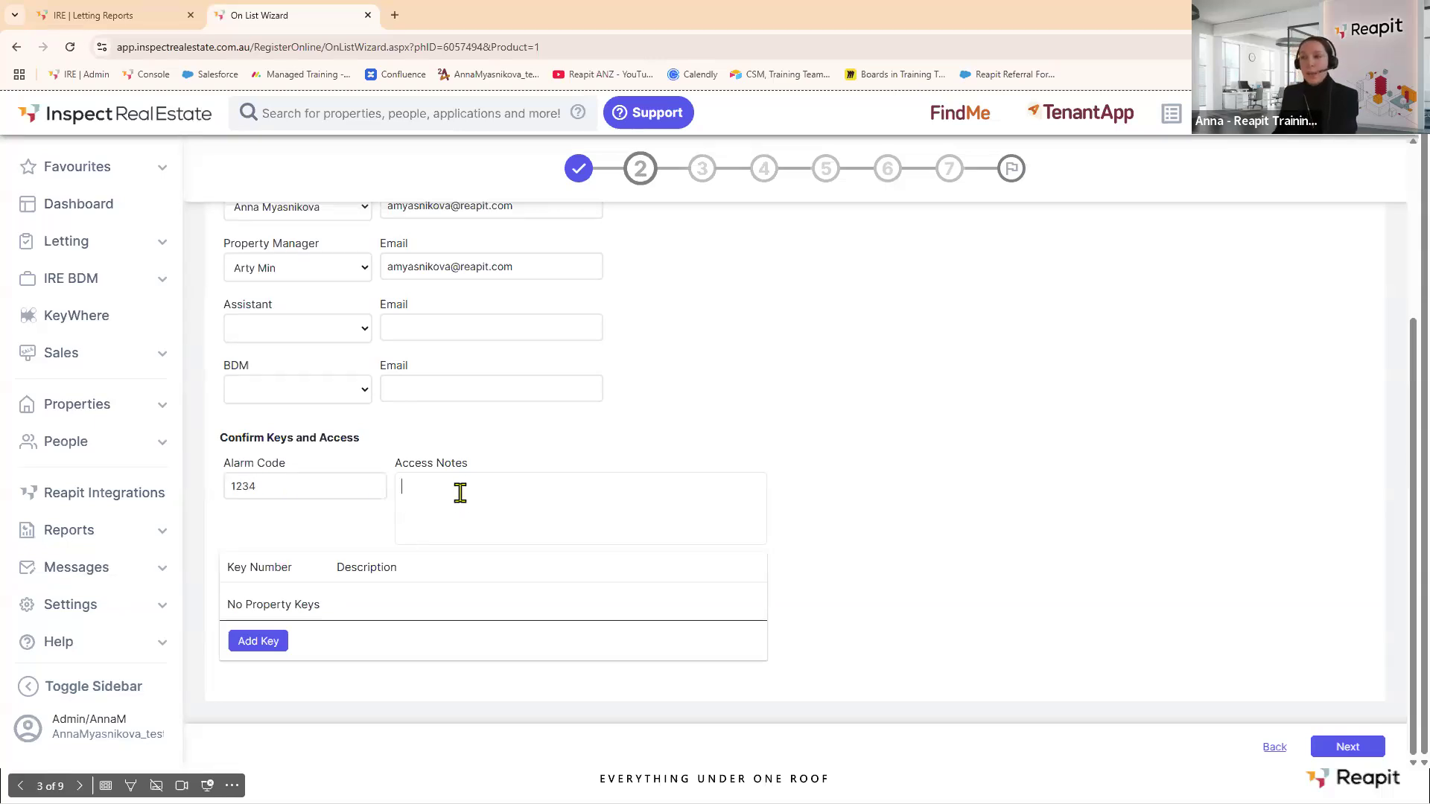
text(Do)
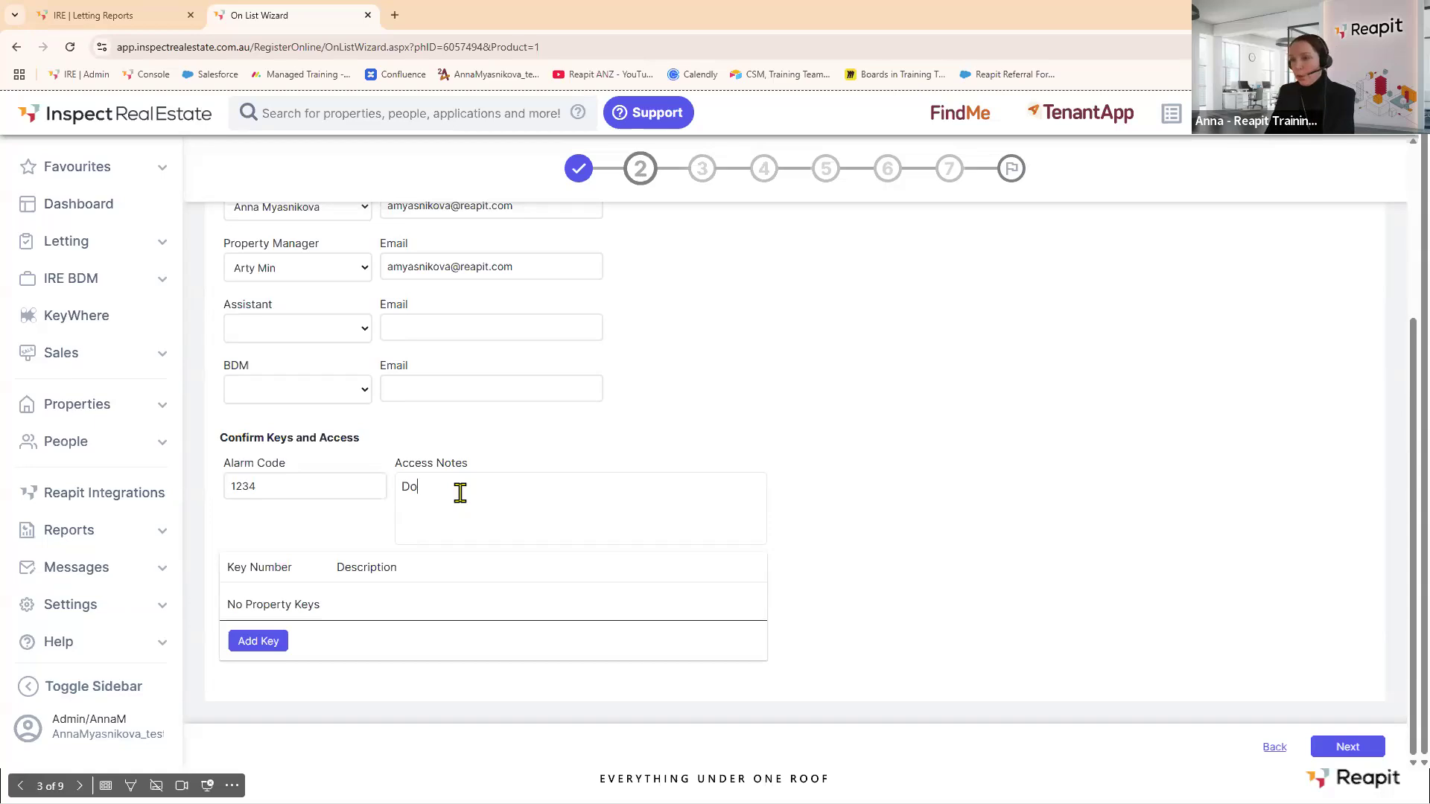
text(n't park at the f)
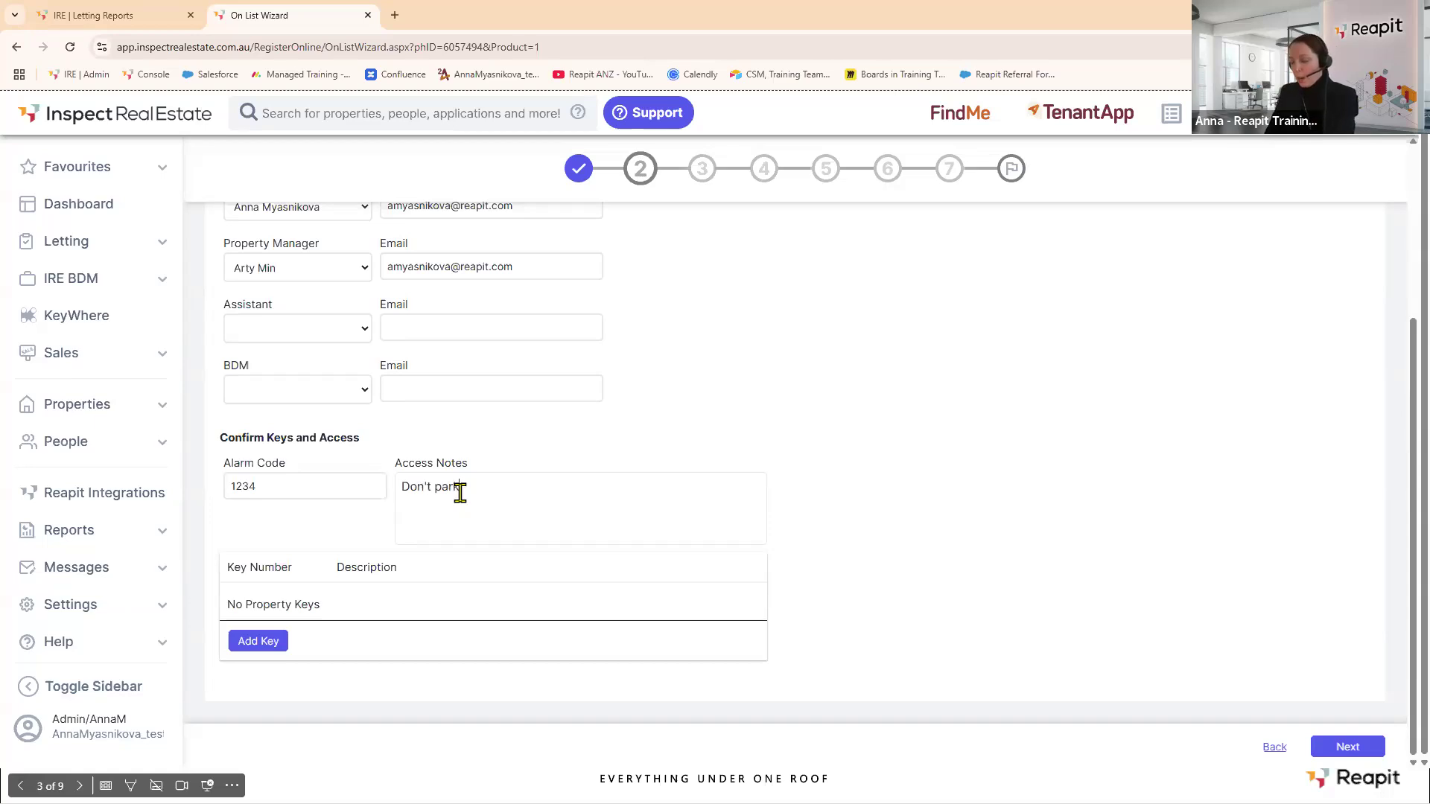
text(ront of)
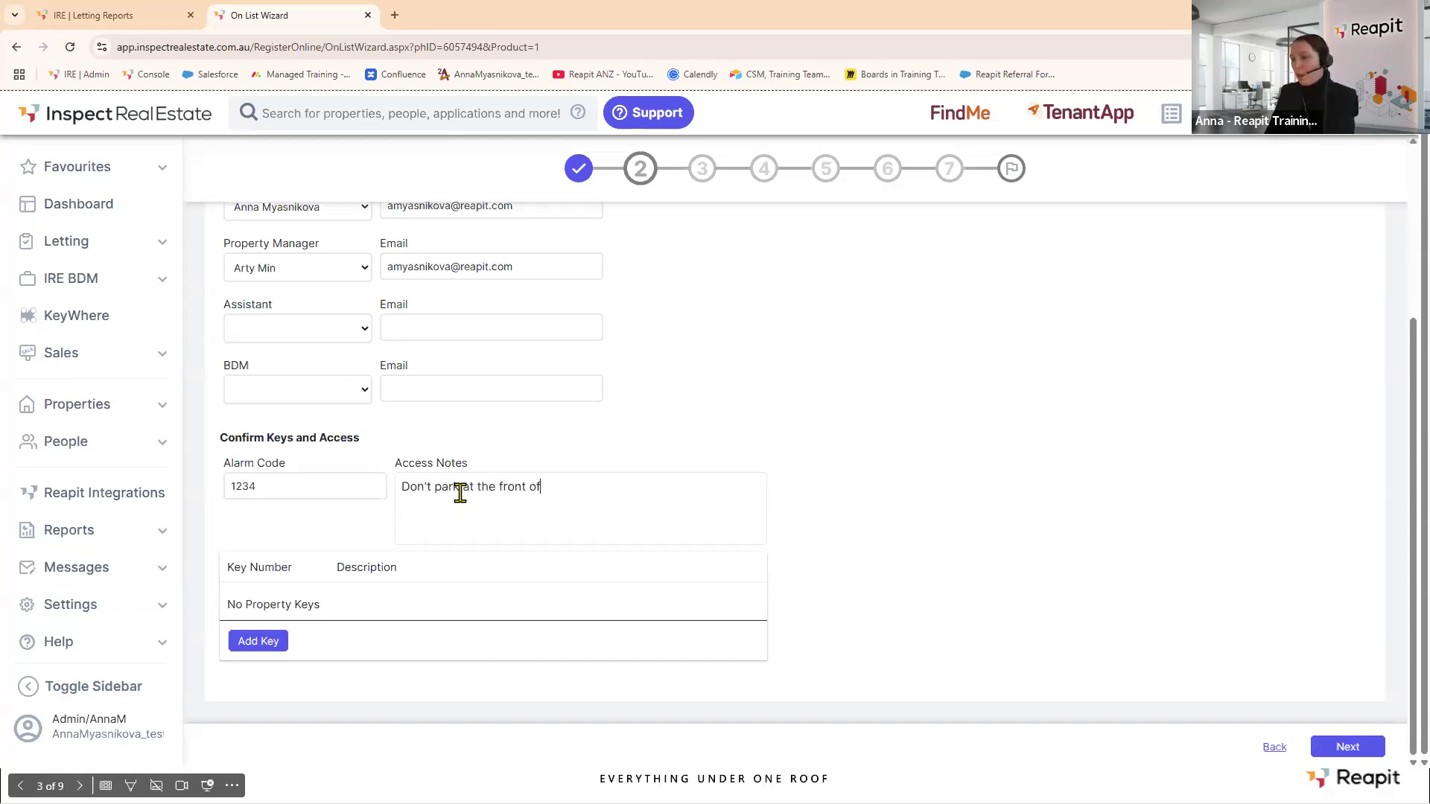
text( the building)
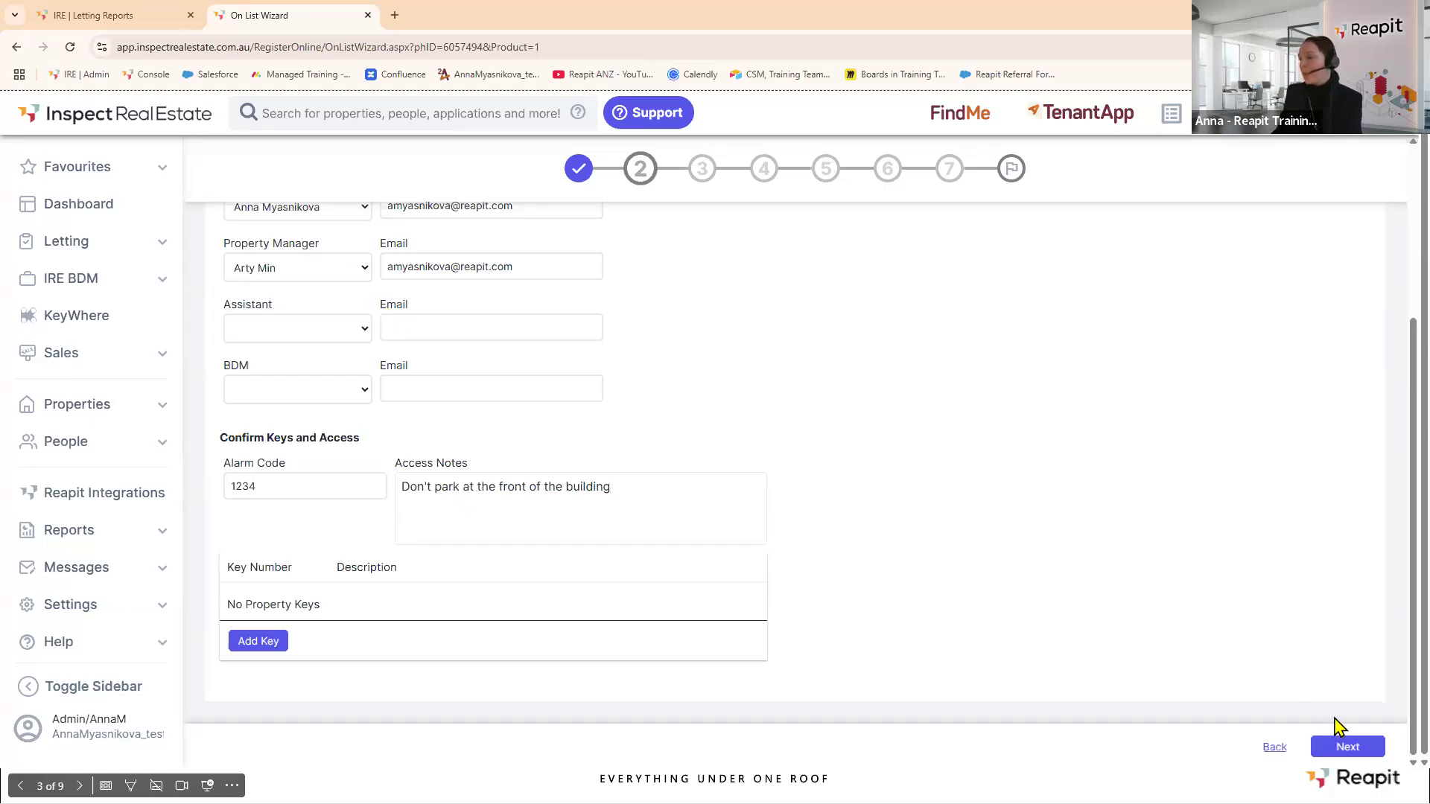
click(1345, 748)
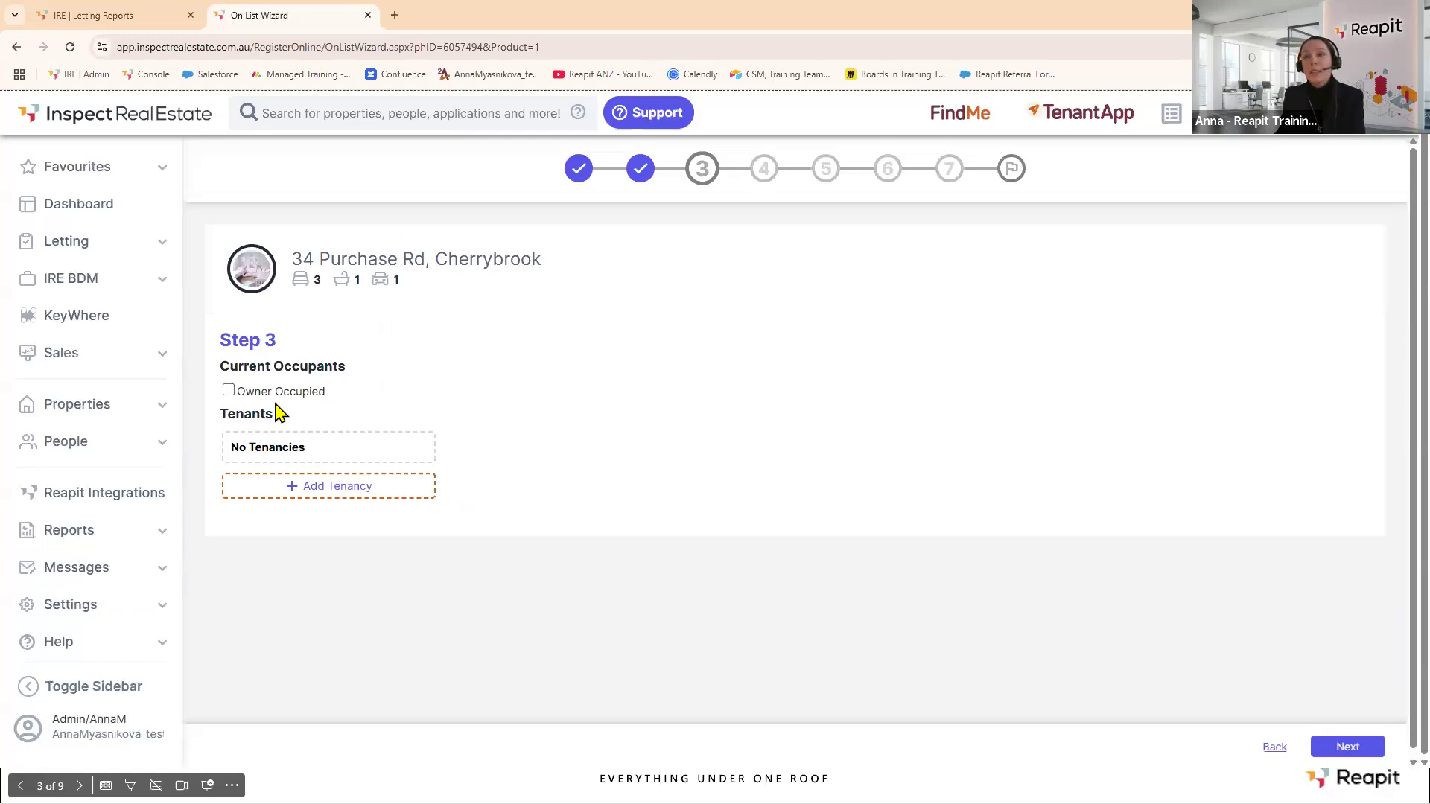
click(229, 392)
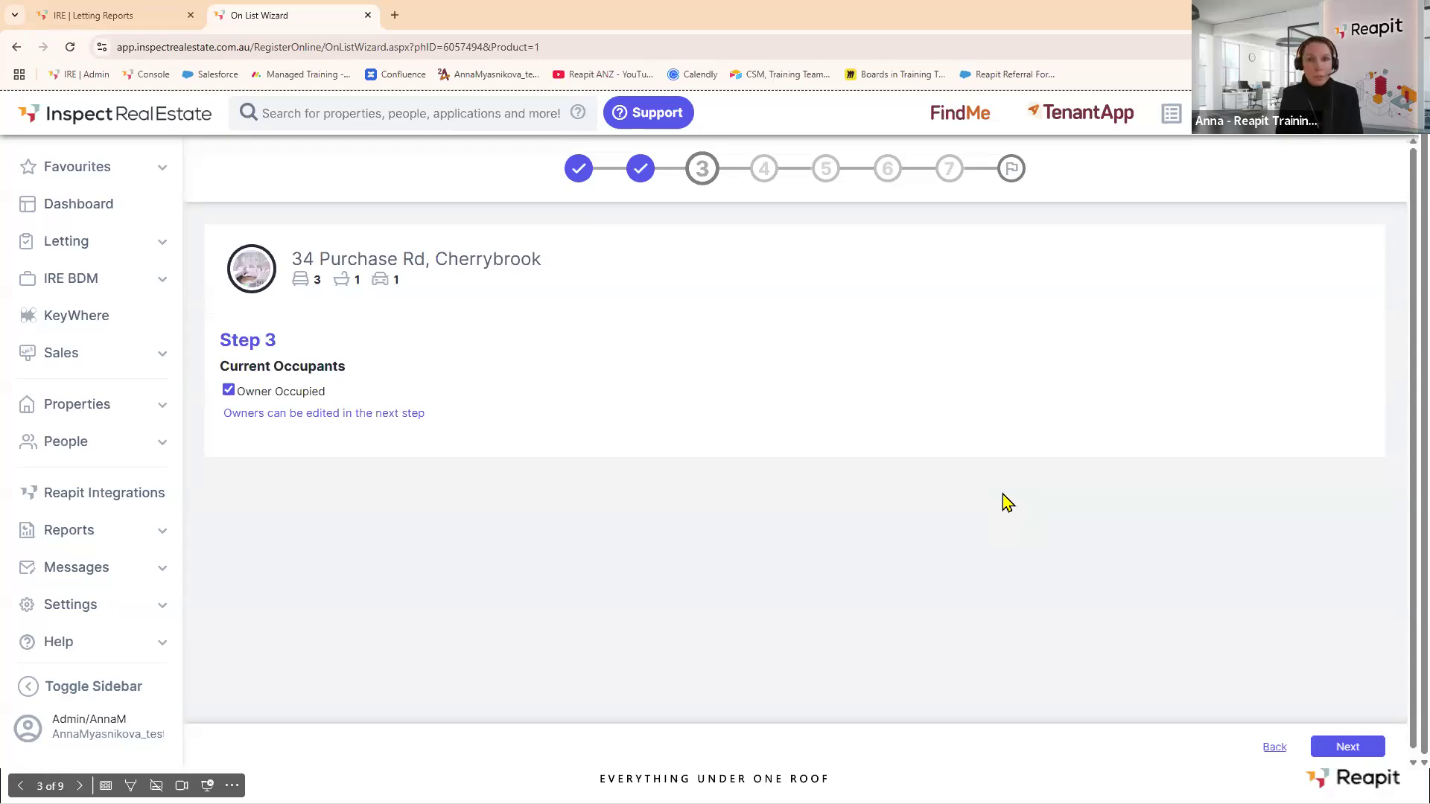
Continue from Step 3 to the Step 4 Owners page of the wizard.
click(1344, 748)
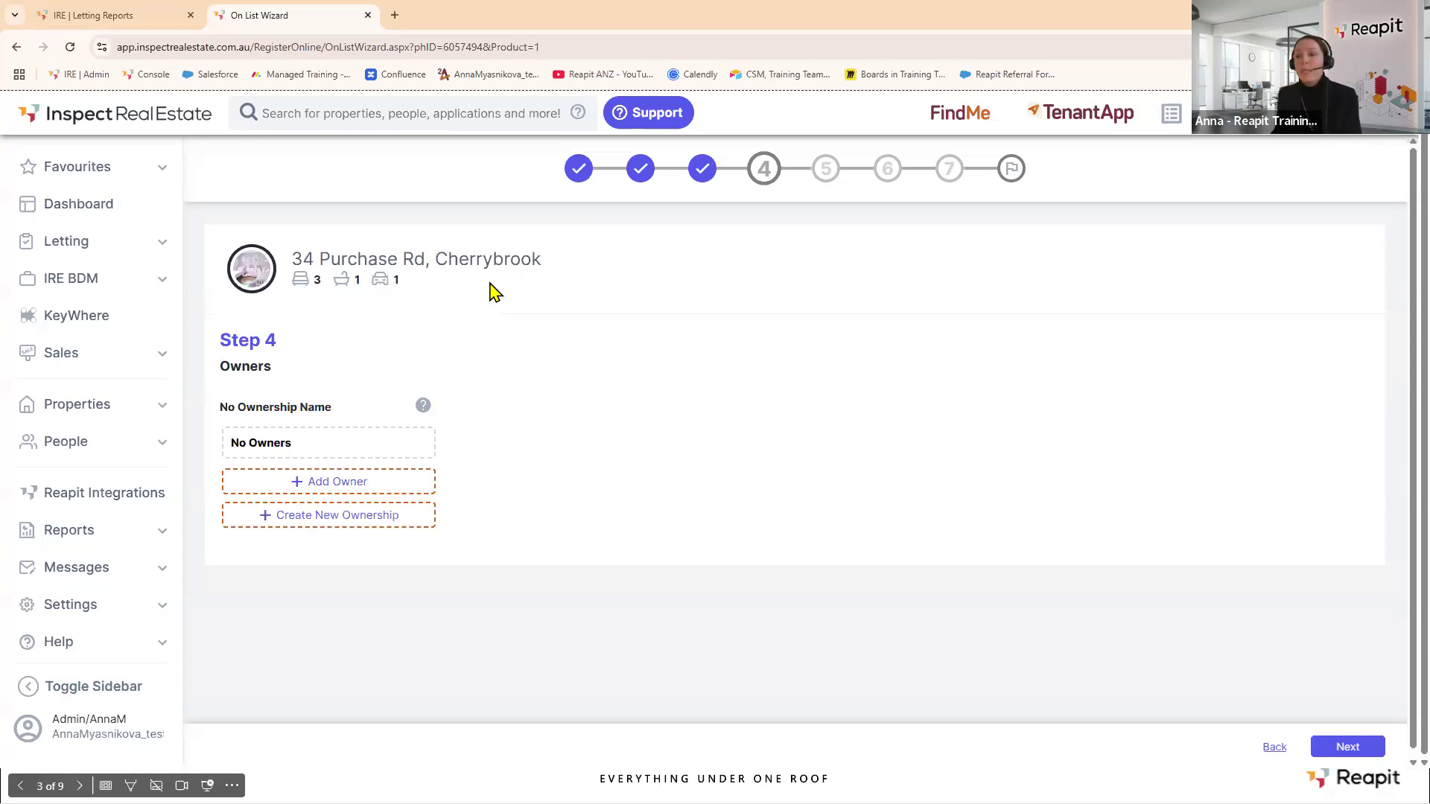
Add a matching existing contact as the property's owner and continue to Step 5.
click(300, 491)
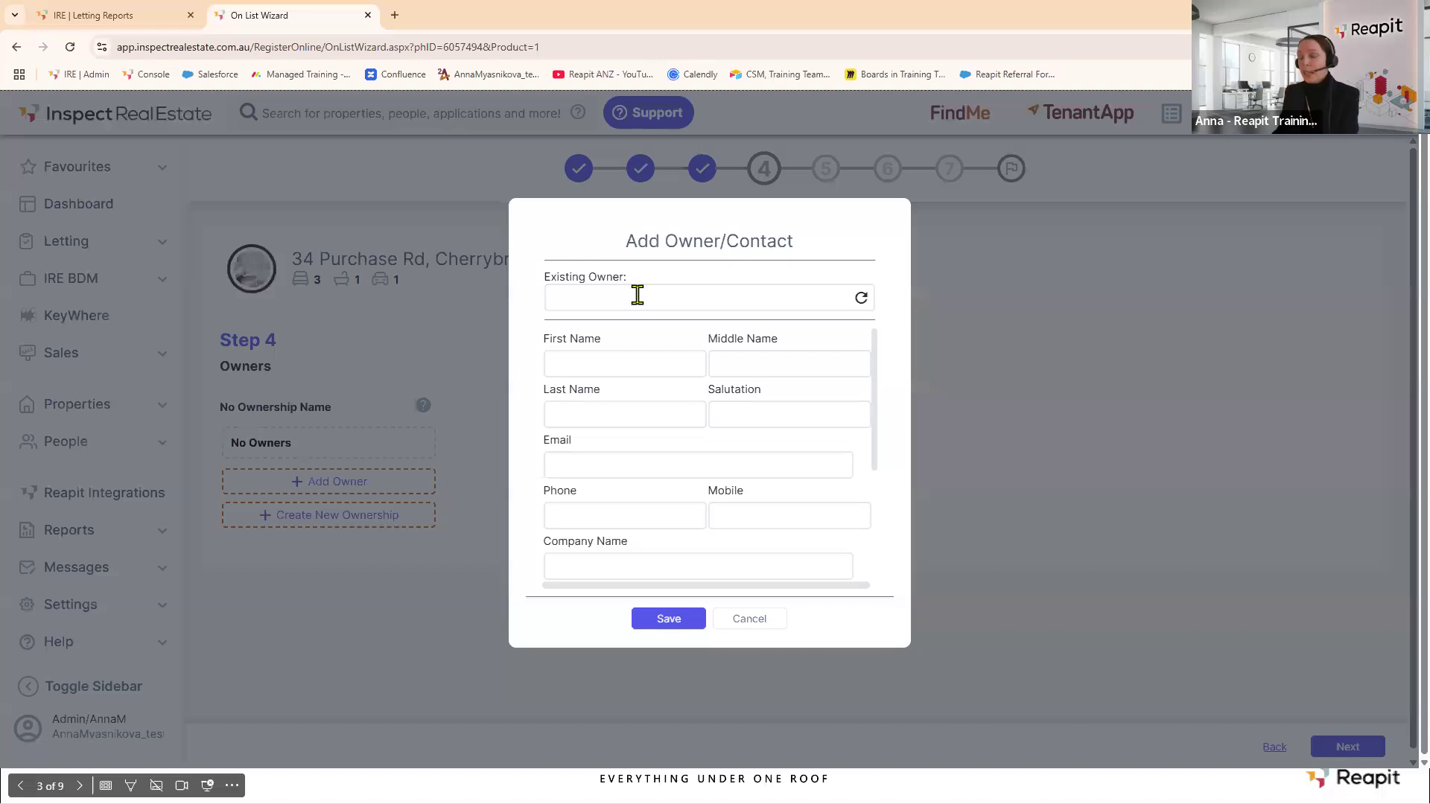
text(just)
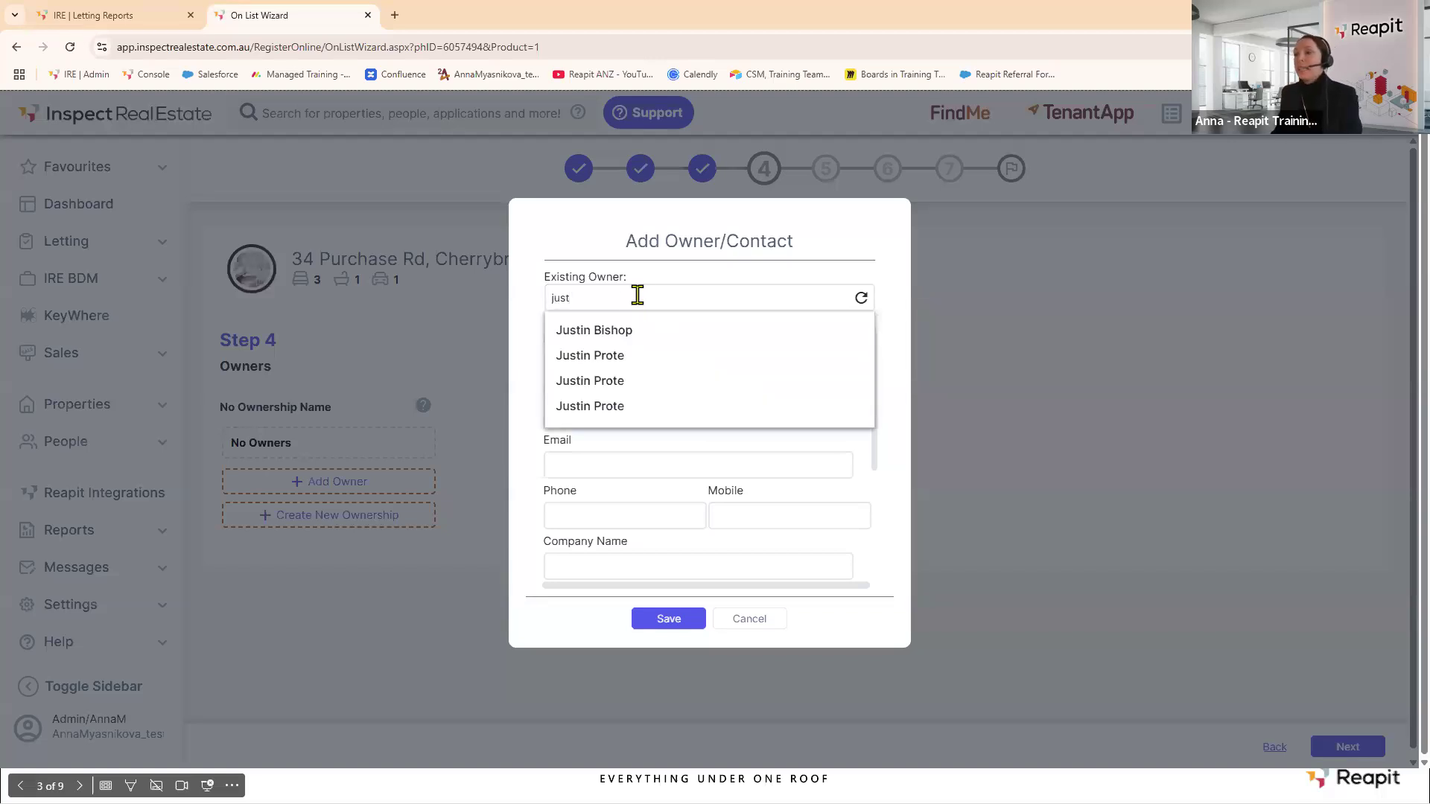
click(607, 332)
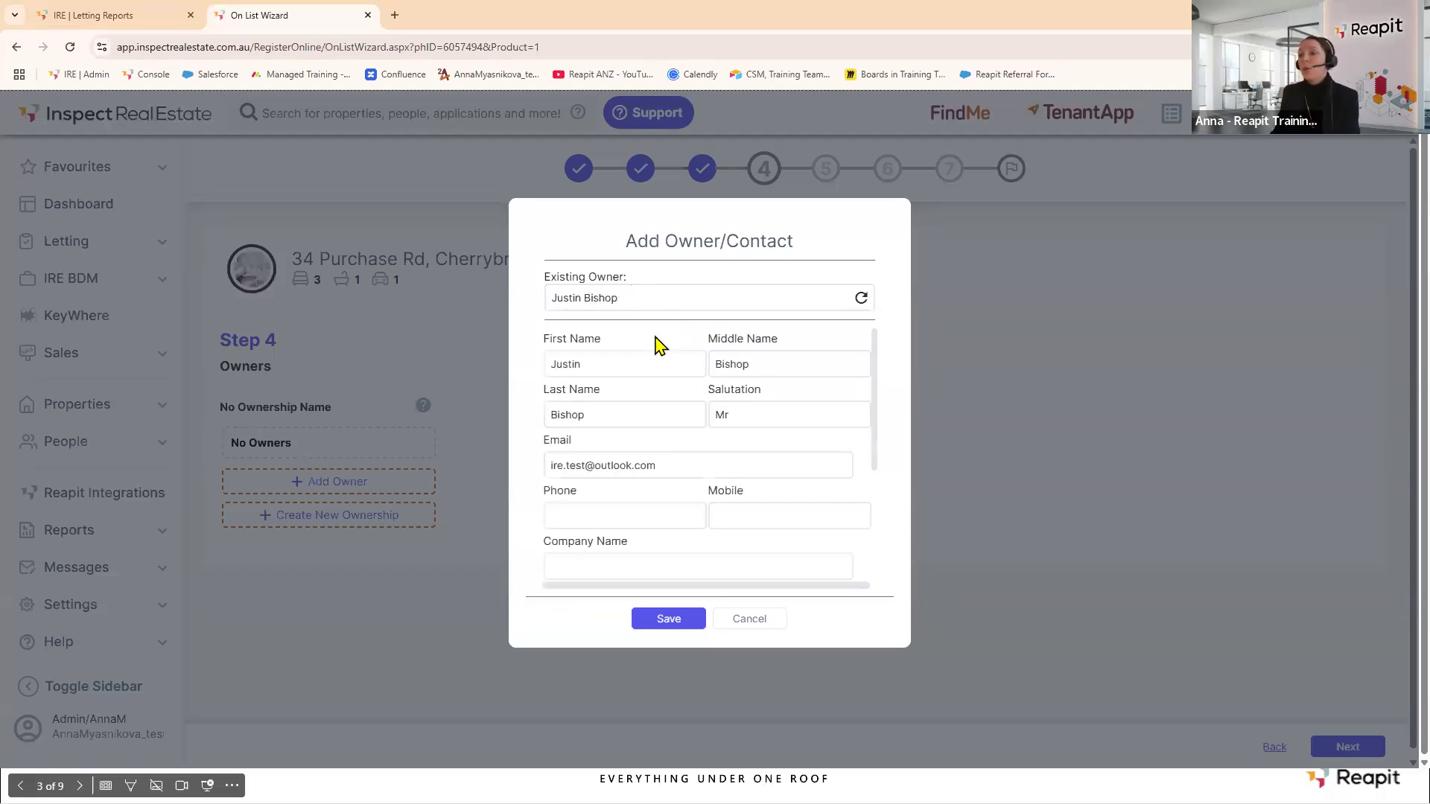
click(670, 627)
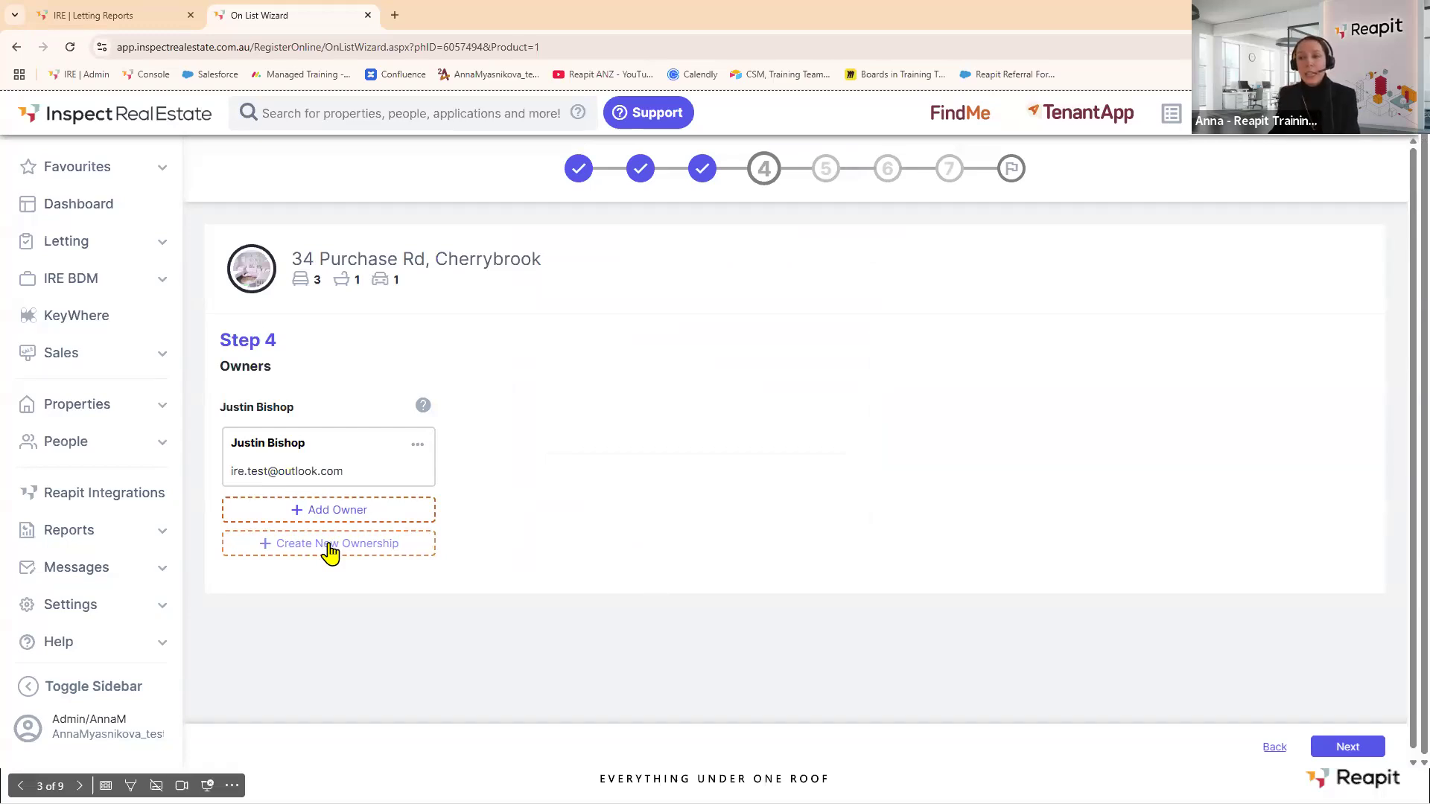
click(1345, 747)
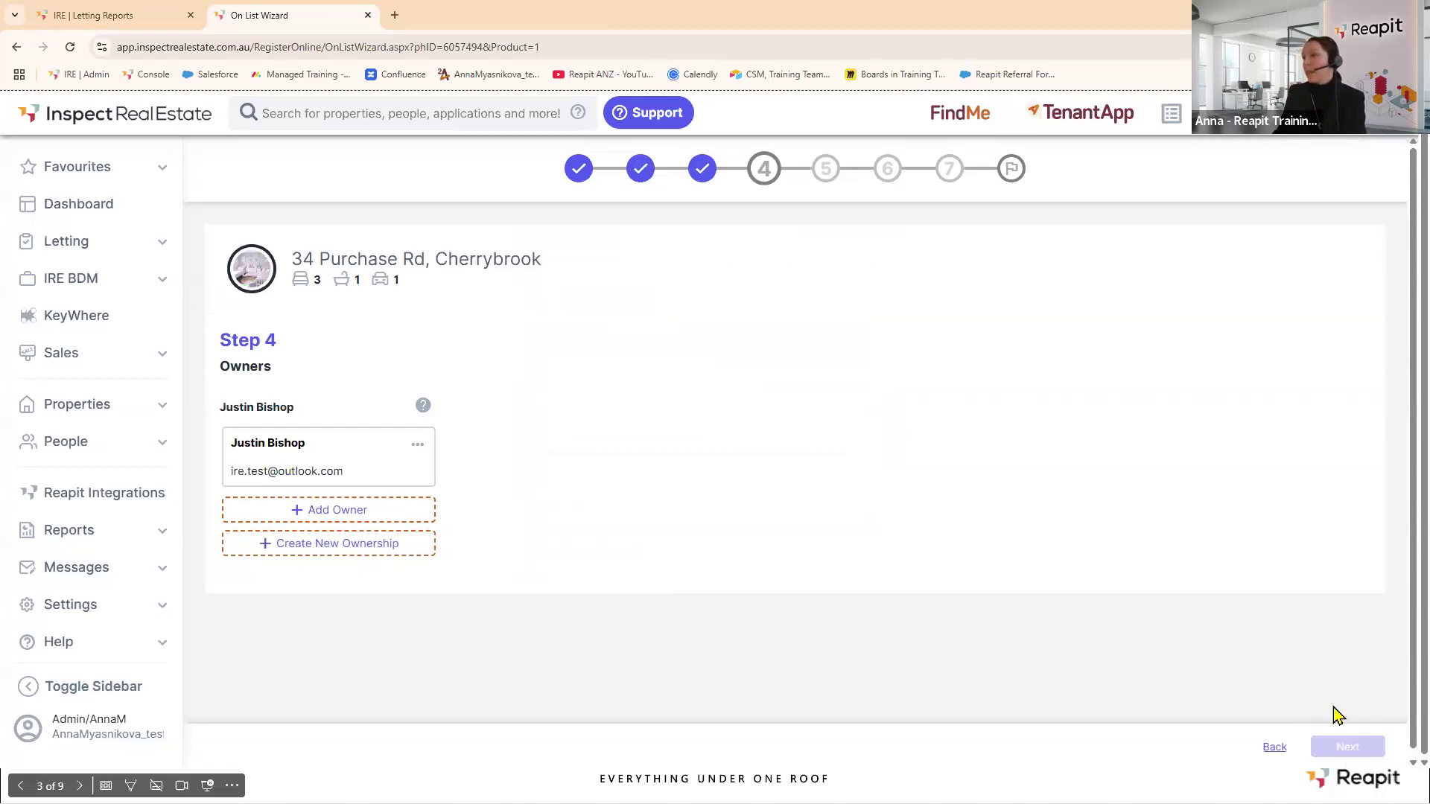
Tick Modern Kitchen and Gas Cooking in the Step 5 property features.
scroll(568, 324, up, 7)
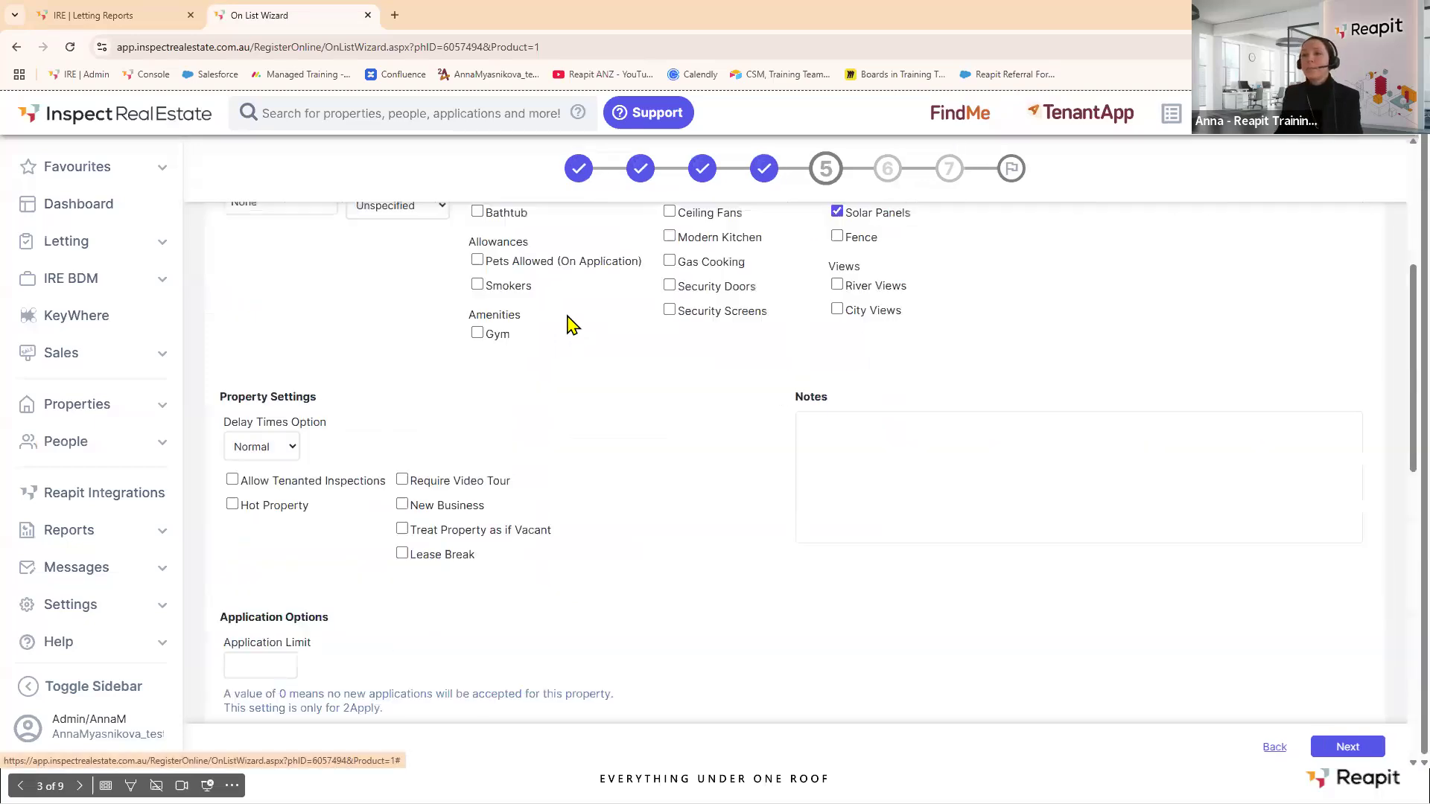
scroll(571, 325, up, 5)
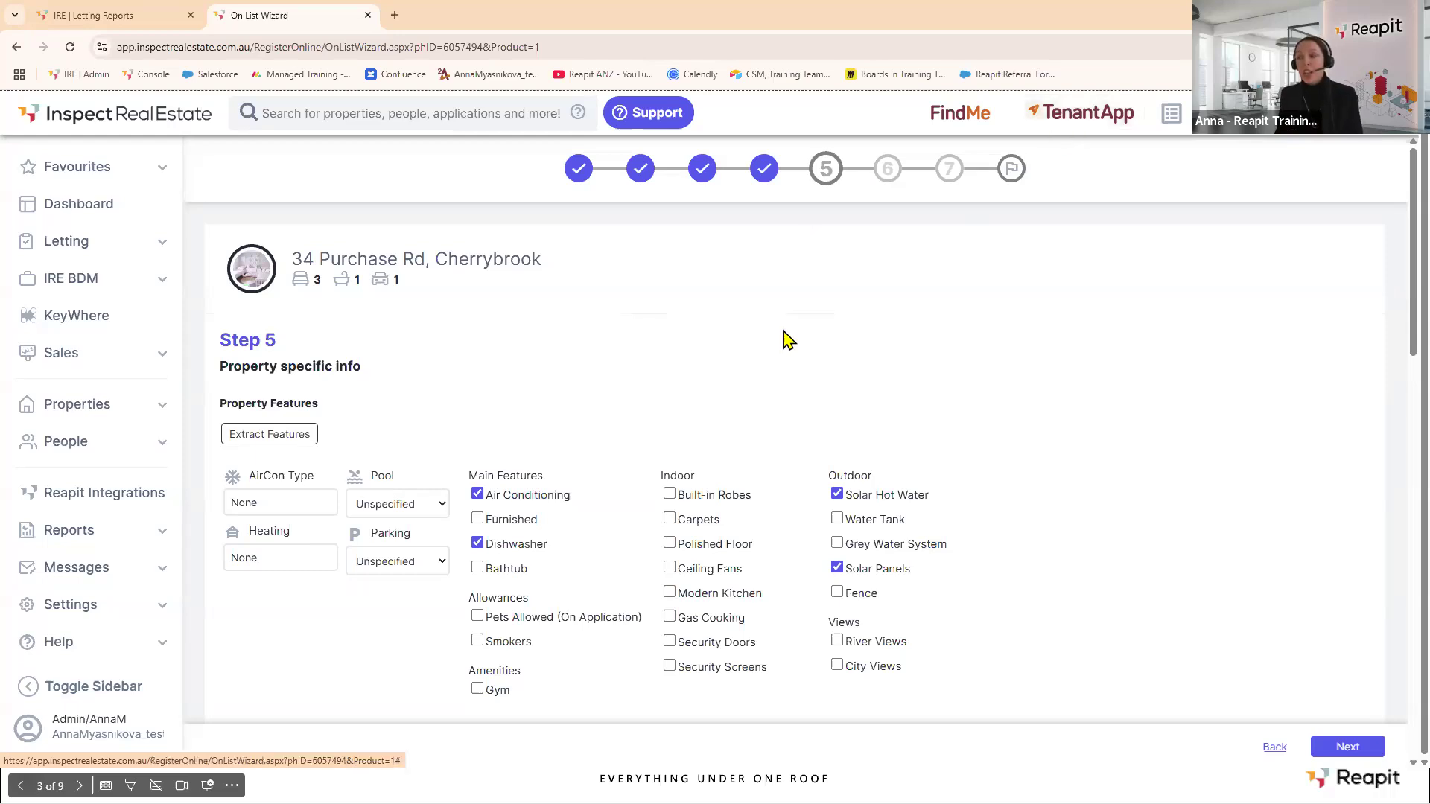
scroll(767, 534, down, 1)
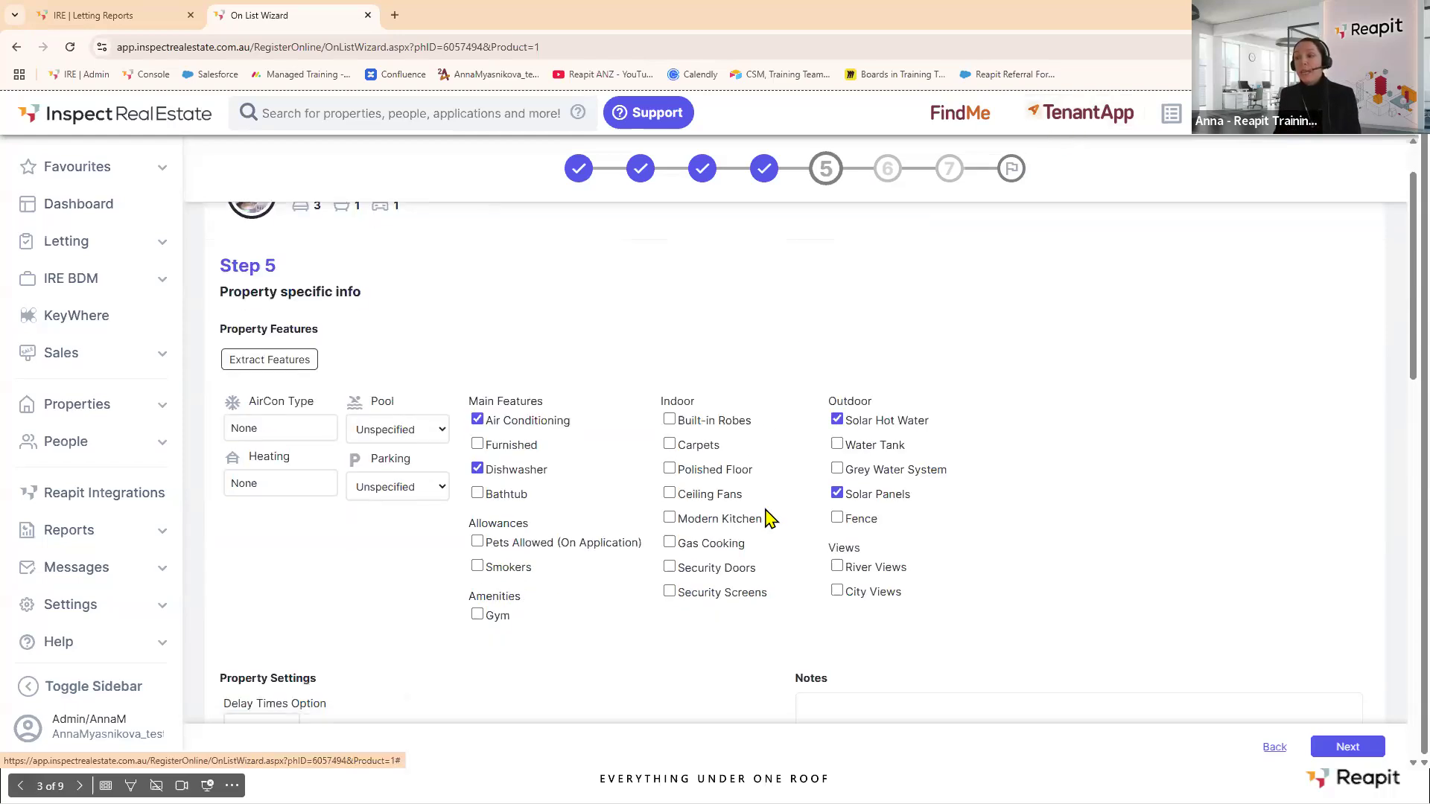
click(669, 519)
click(673, 546)
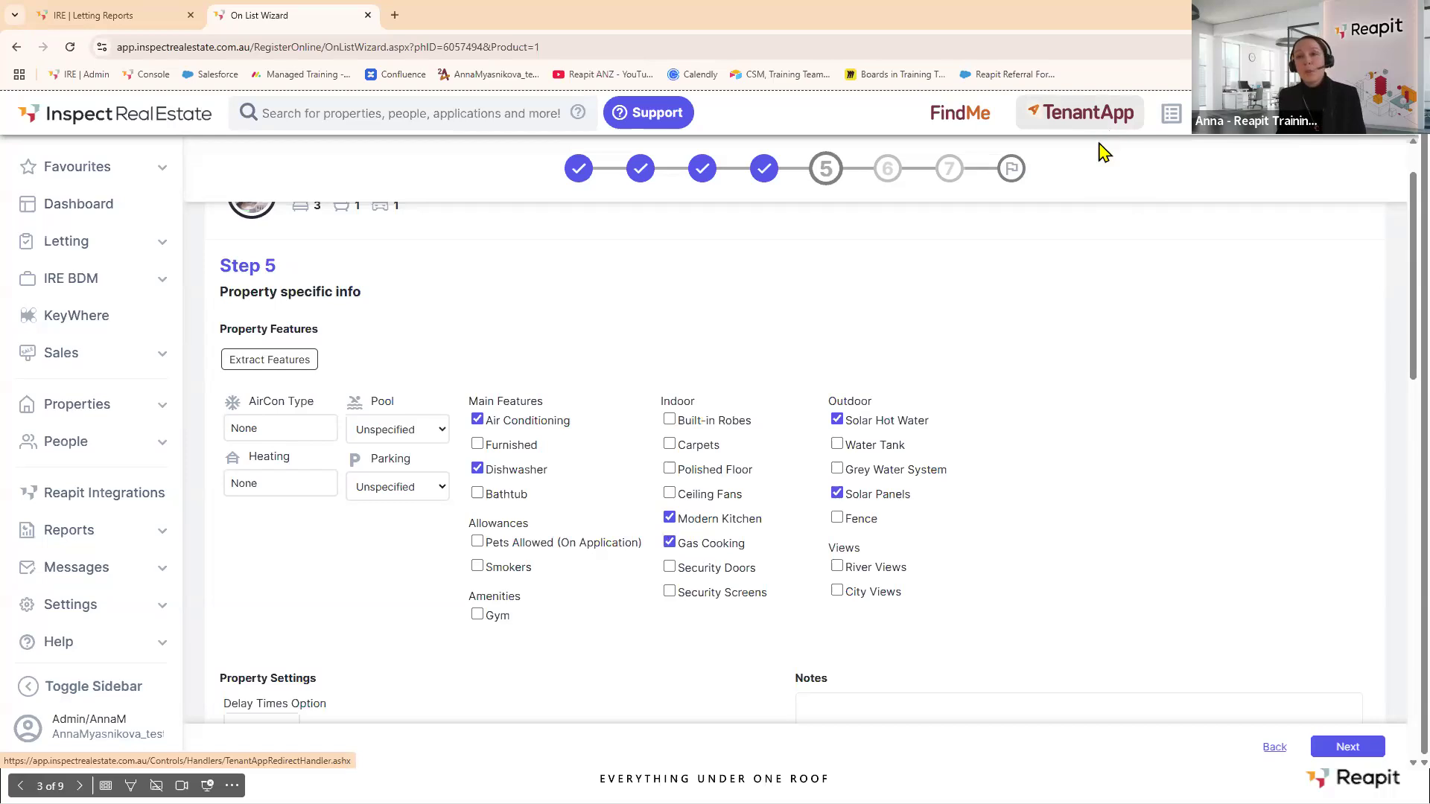
scroll(893, 379, down, 3)
scroll(890, 376, down, 5)
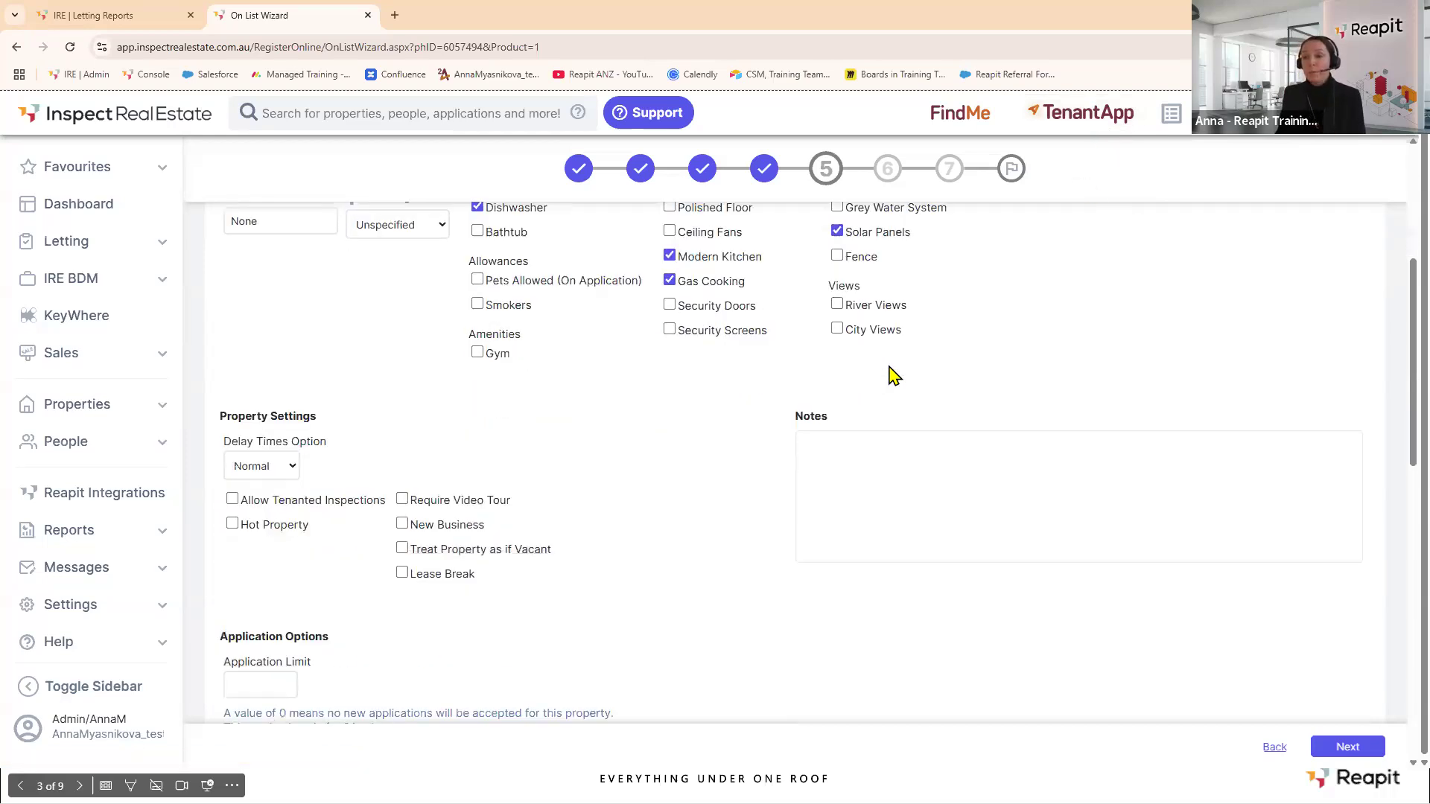
click(257, 426)
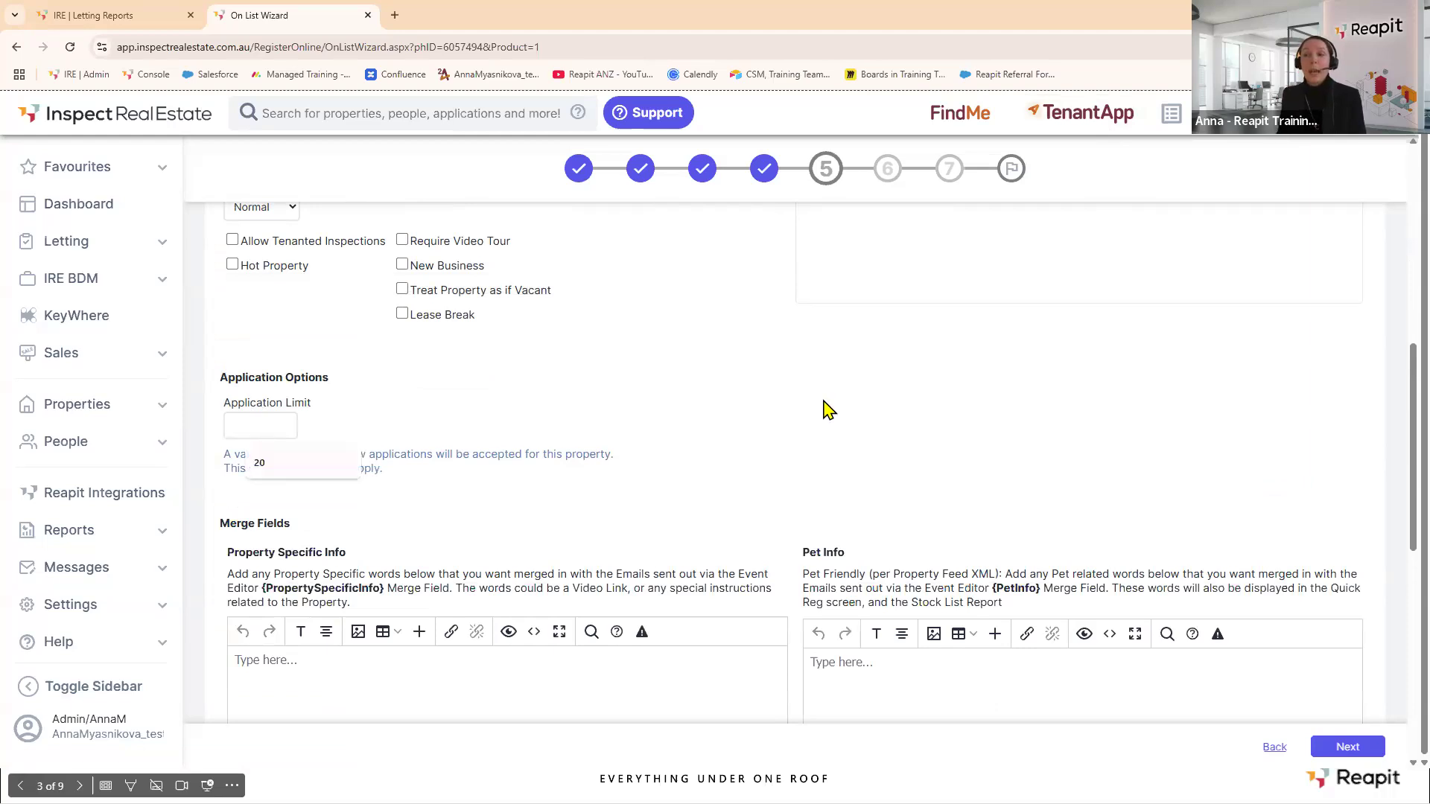
Set the application limit to 20, then switch to the IRE | Letting Reports tab.
click(343, 464)
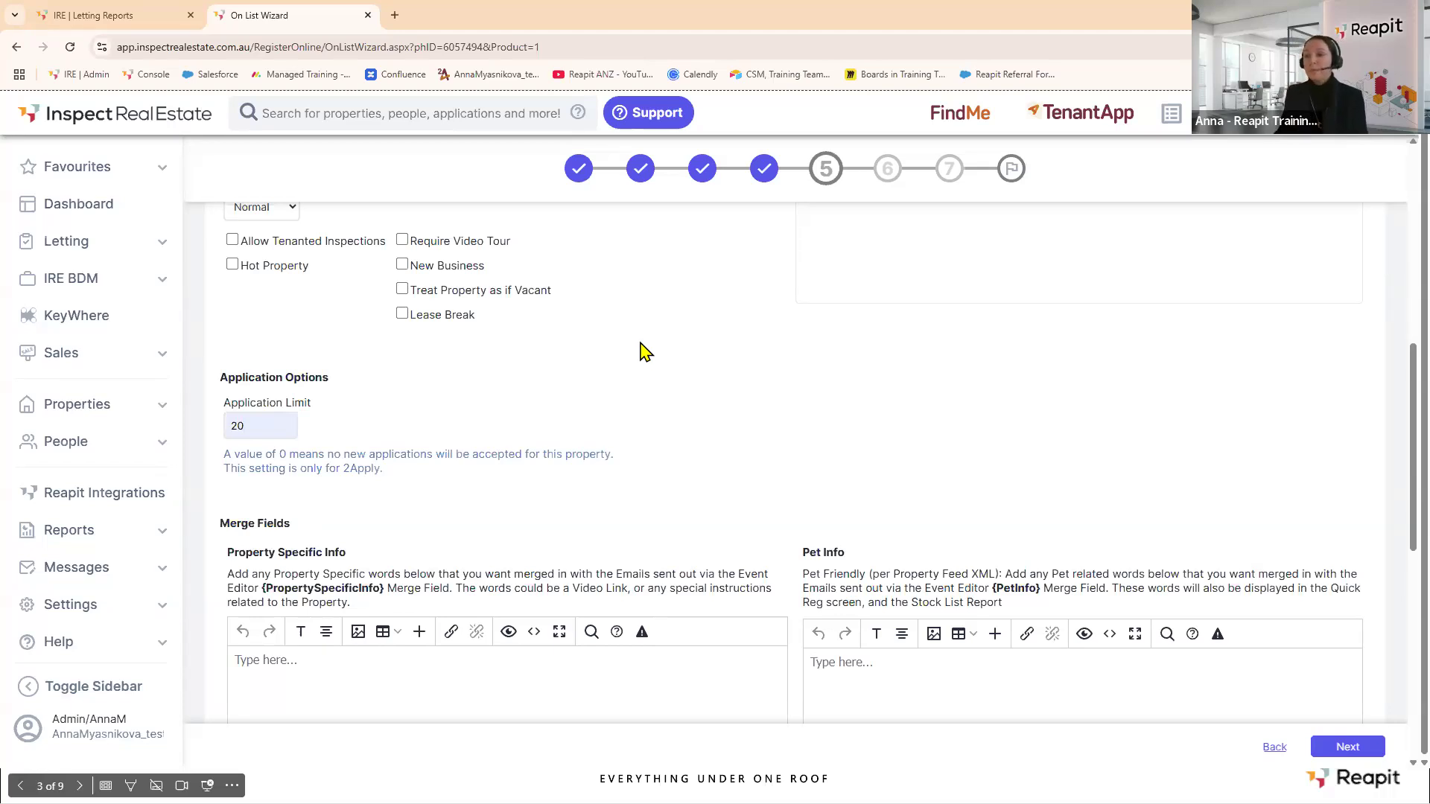
scroll(644, 350, down, 3)
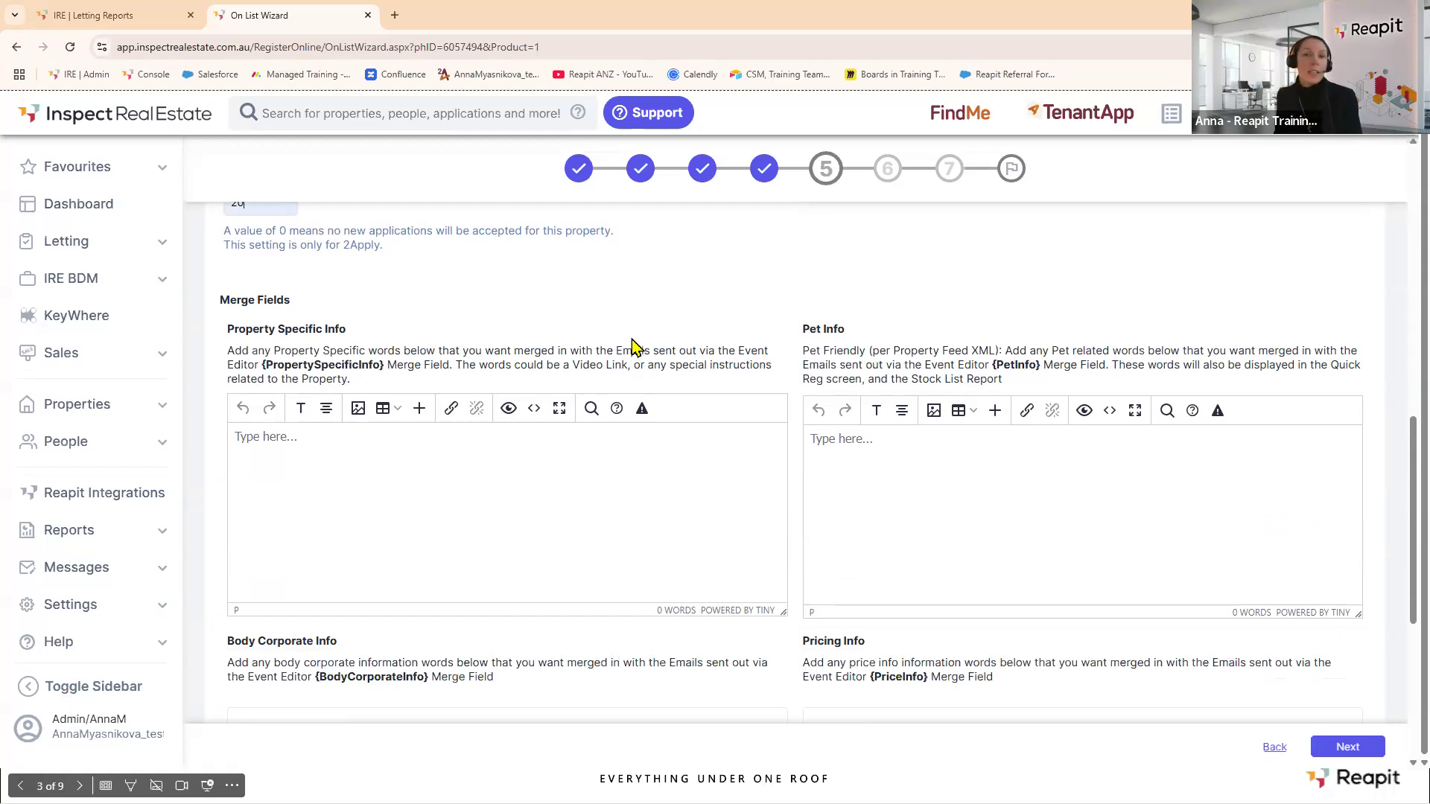
click(113, 14)
Check the 15 tenant enquiries under Letting, then return to the On List Wizard.
click(153, 242)
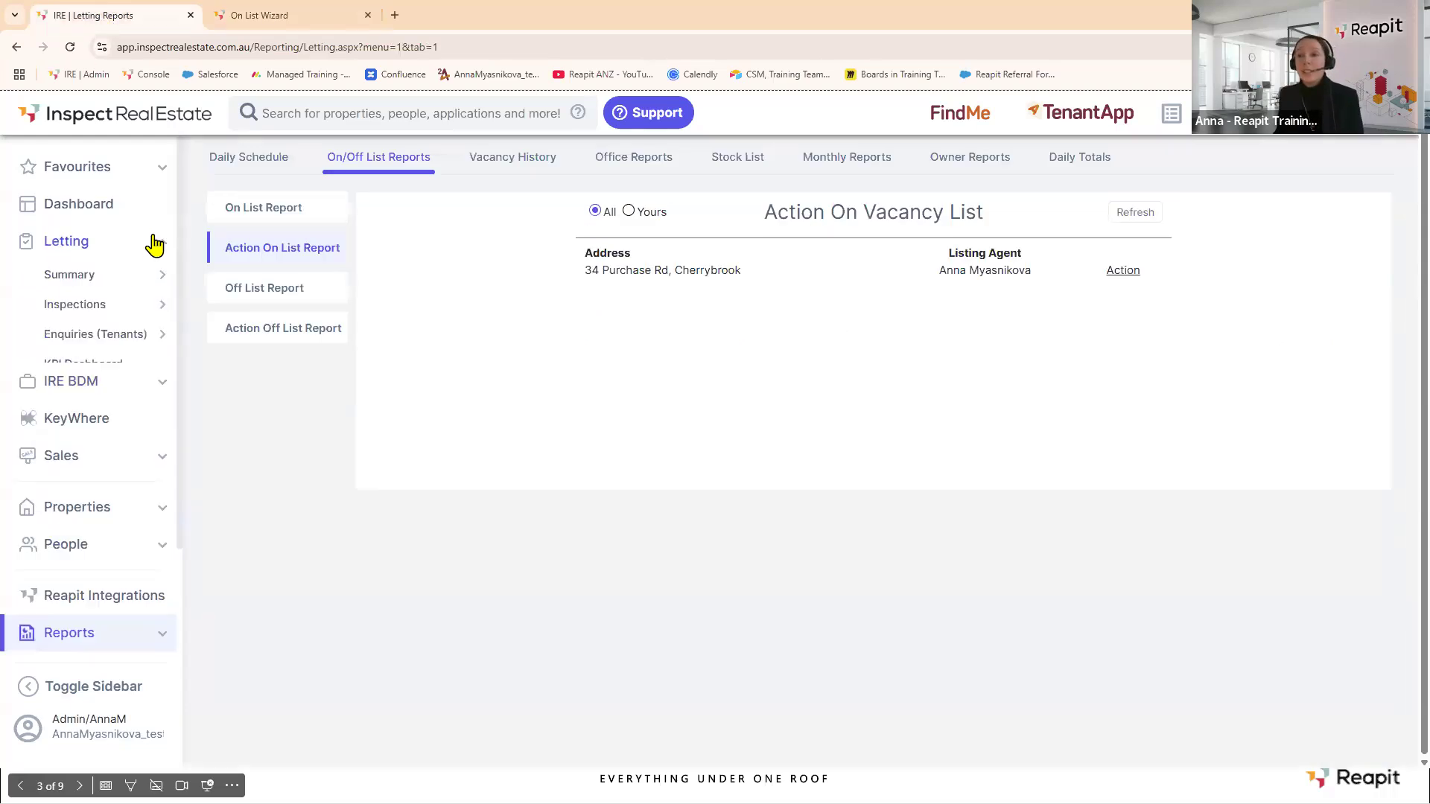
mouse_move(135, 322)
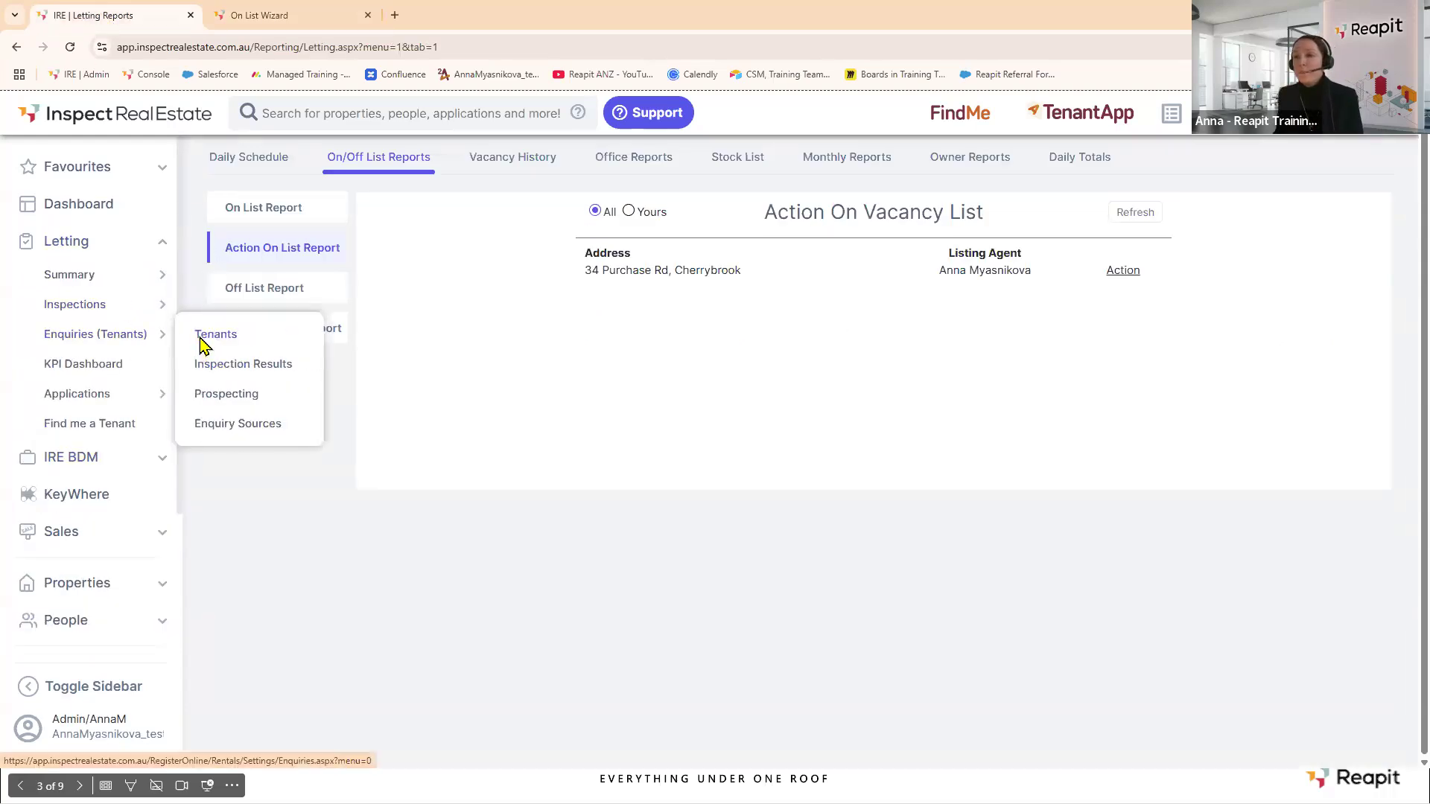
click(201, 339)
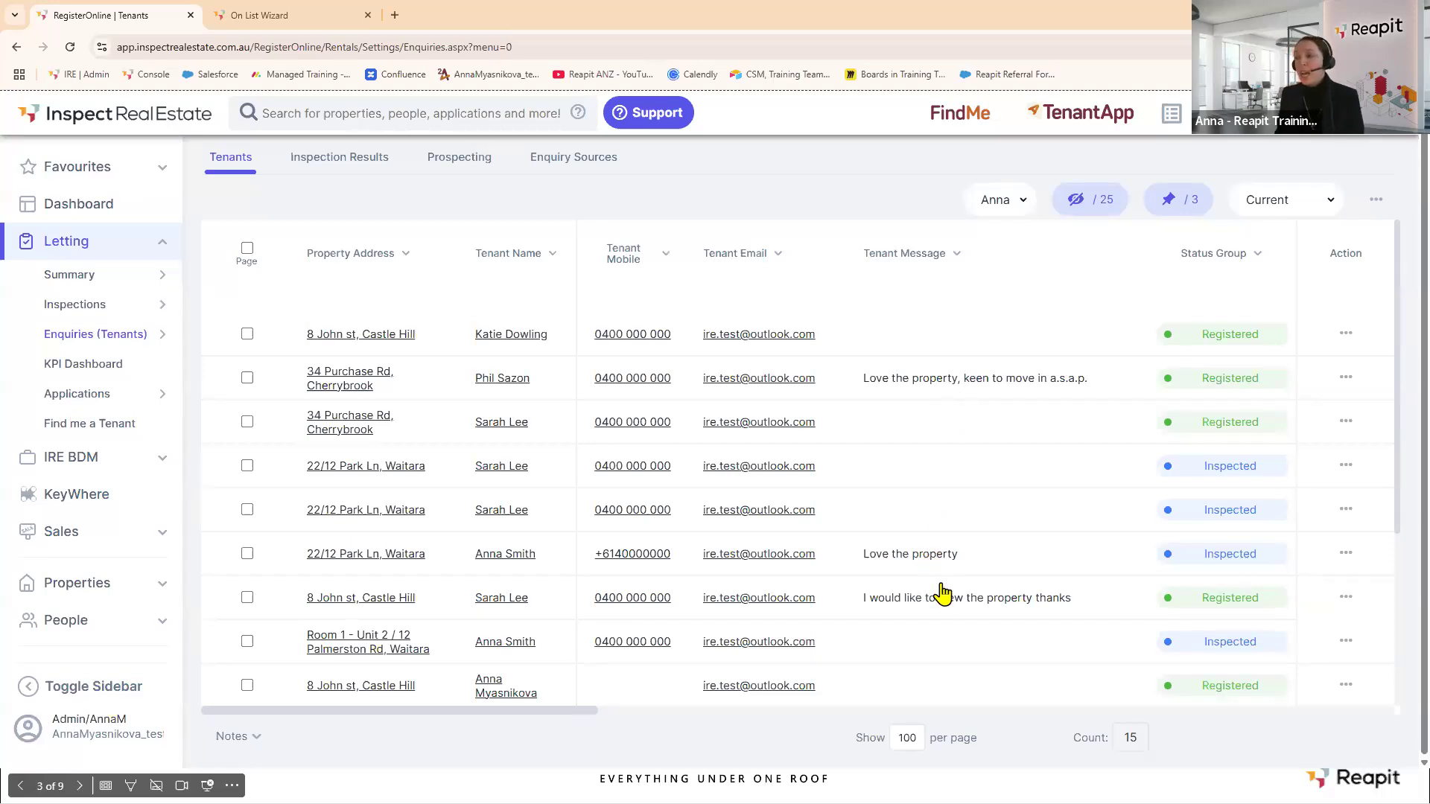
scroll(976, 578, down, 3)
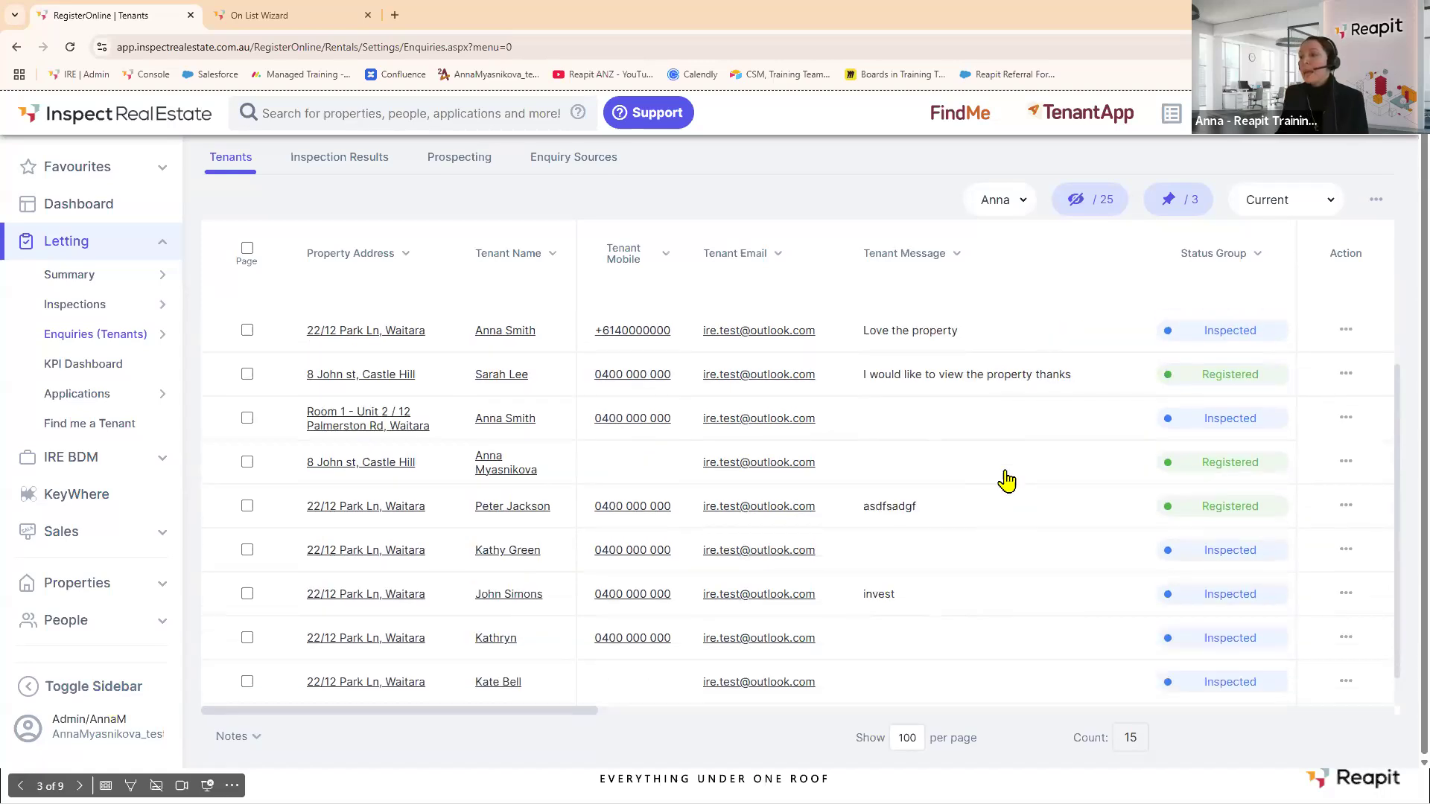
scroll(1007, 475, down, 2)
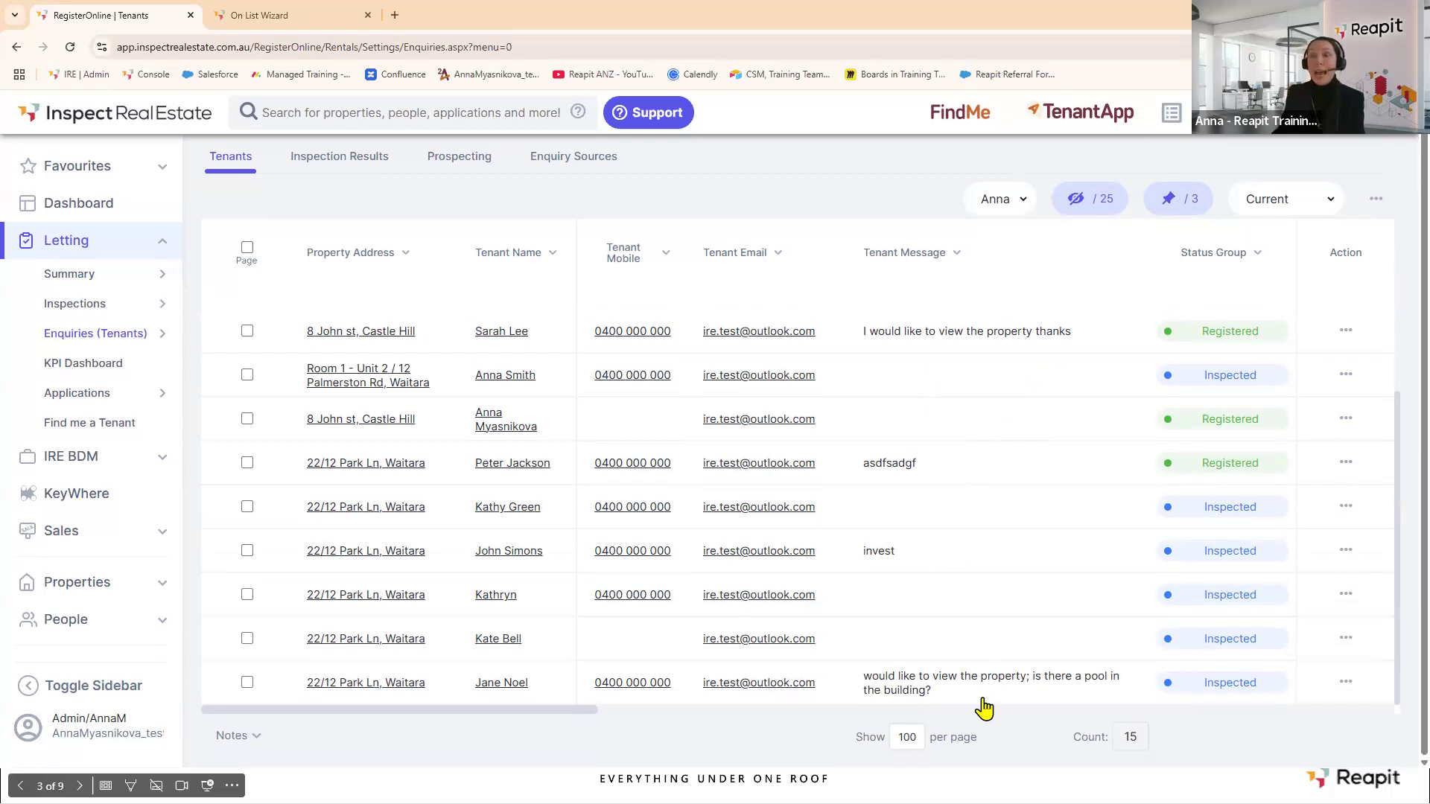
click(287, 15)
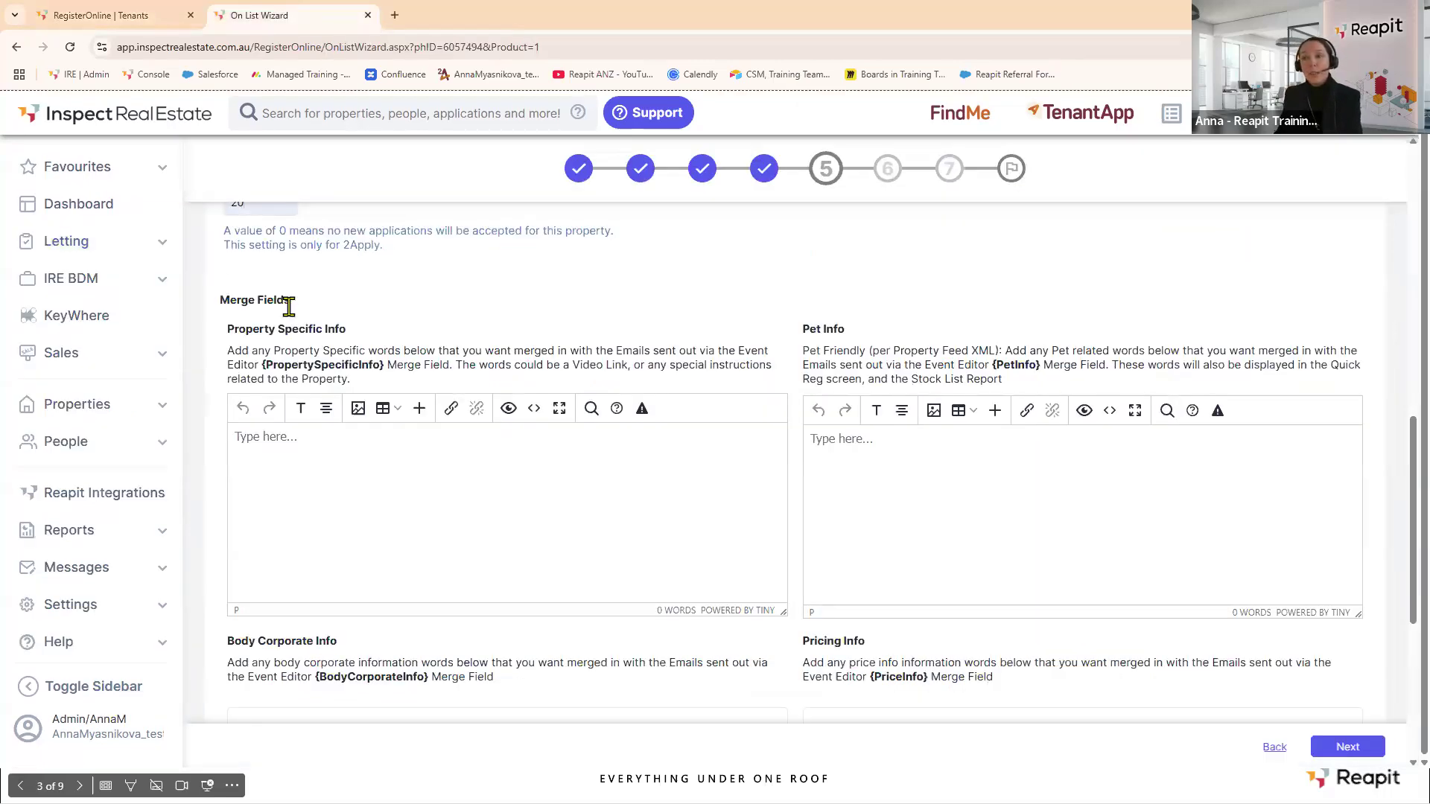
Enter 'There's a pool in the building' as the property-specific info and cross-check the tenant enquiry.
click(296, 445)
text(There's a pool in the building)
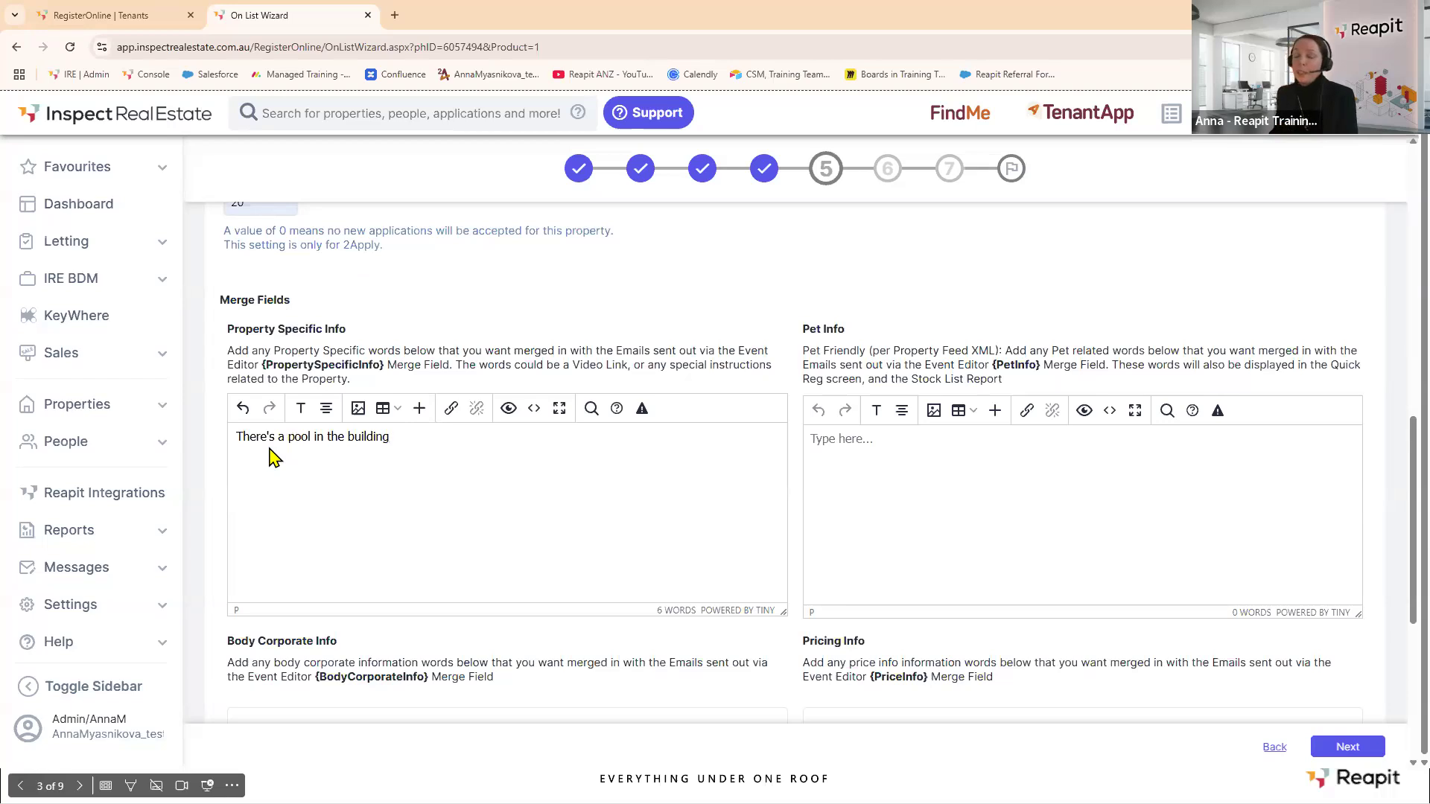
click(124, 12)
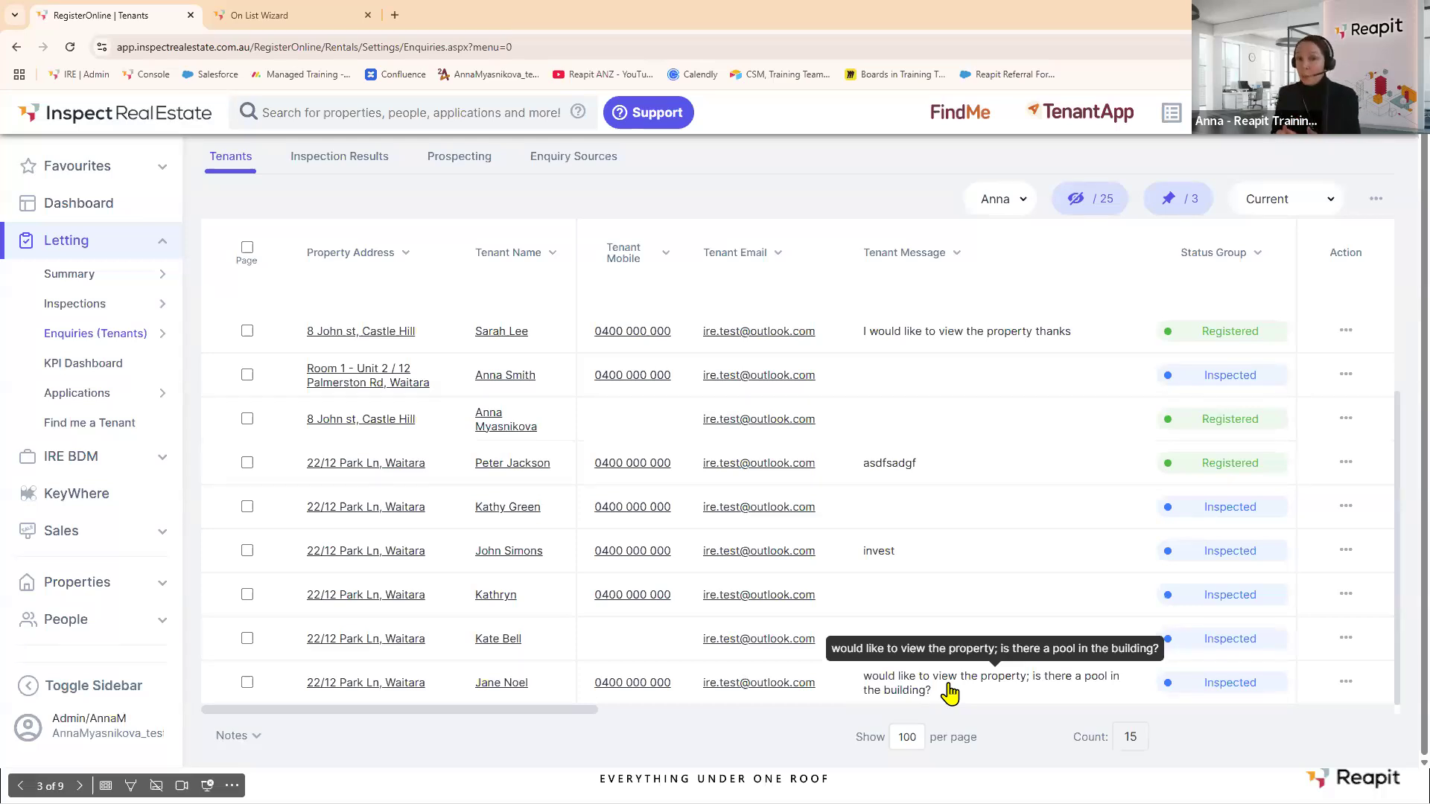
click(307, 22)
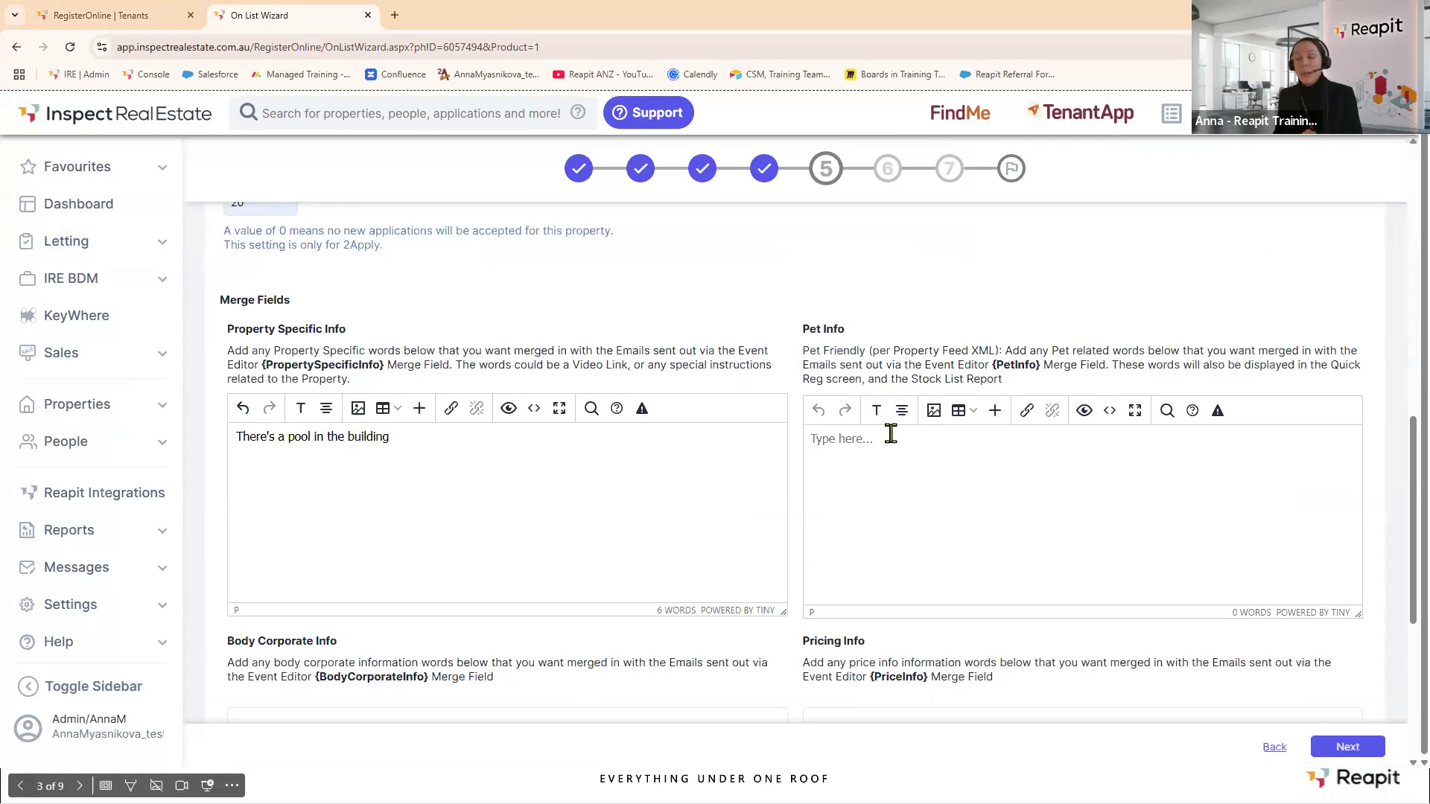
Review the filled merge fields and continue past the merge fields step.
scroll(913, 456, down, 4)
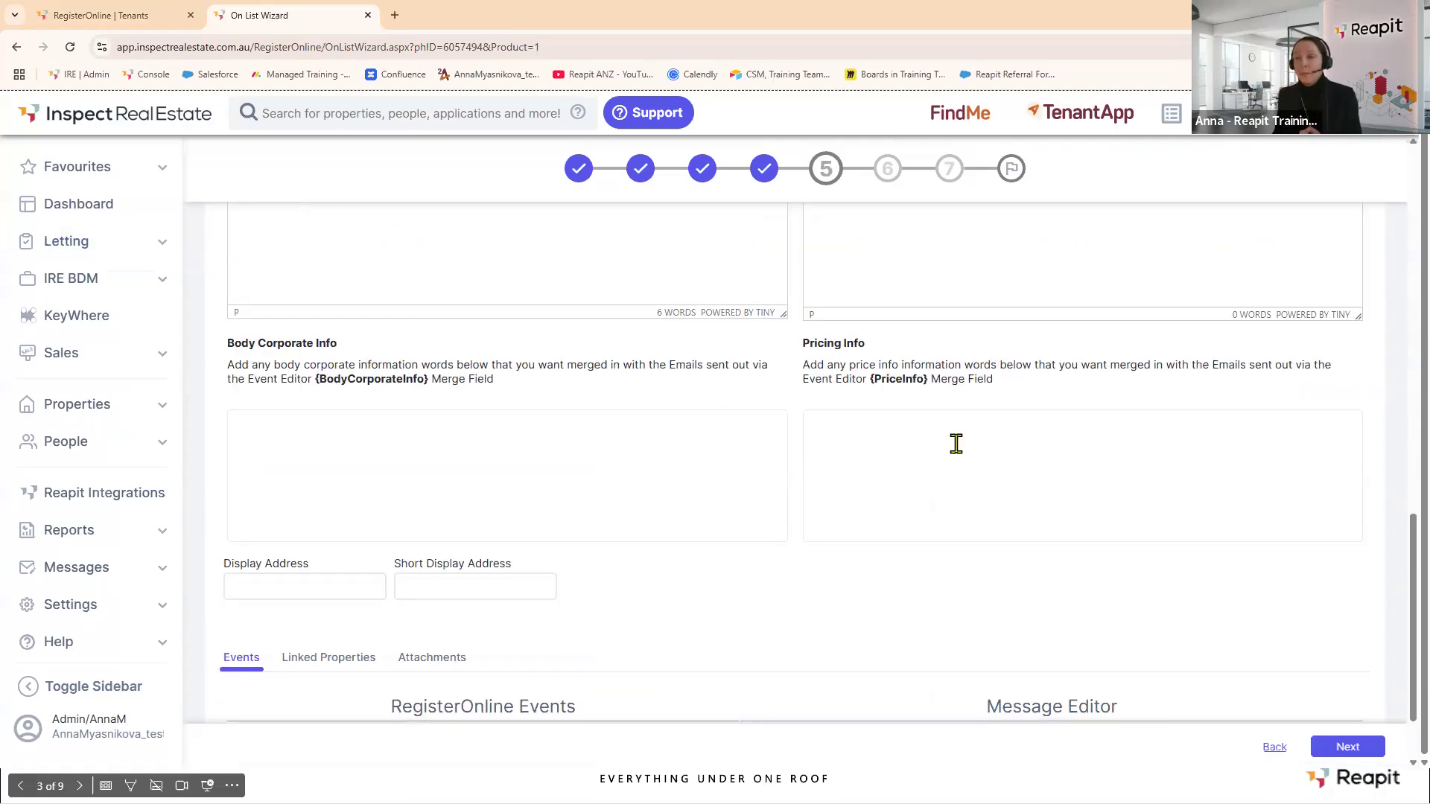
scroll(731, 406, up, 1)
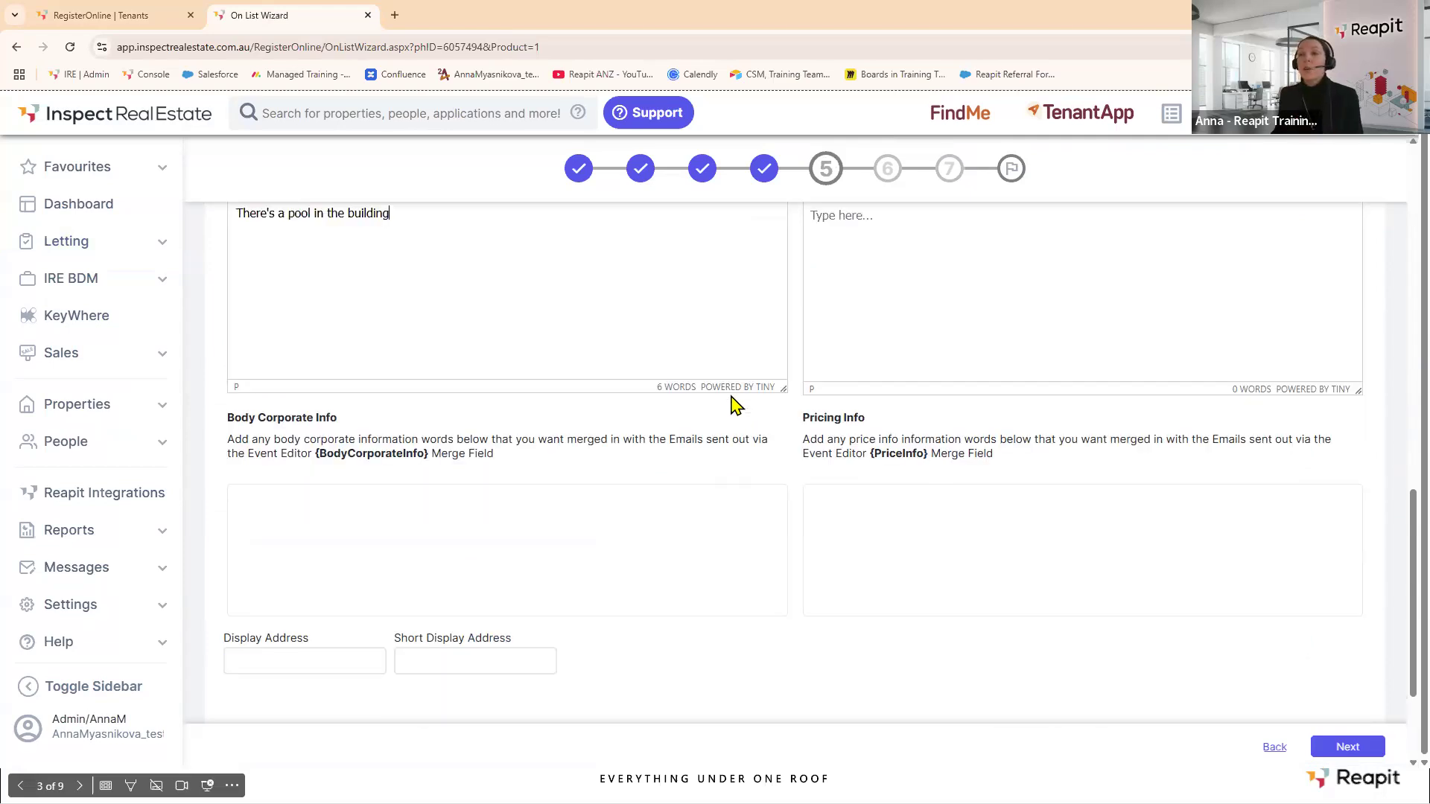
scroll(732, 406, up, 3)
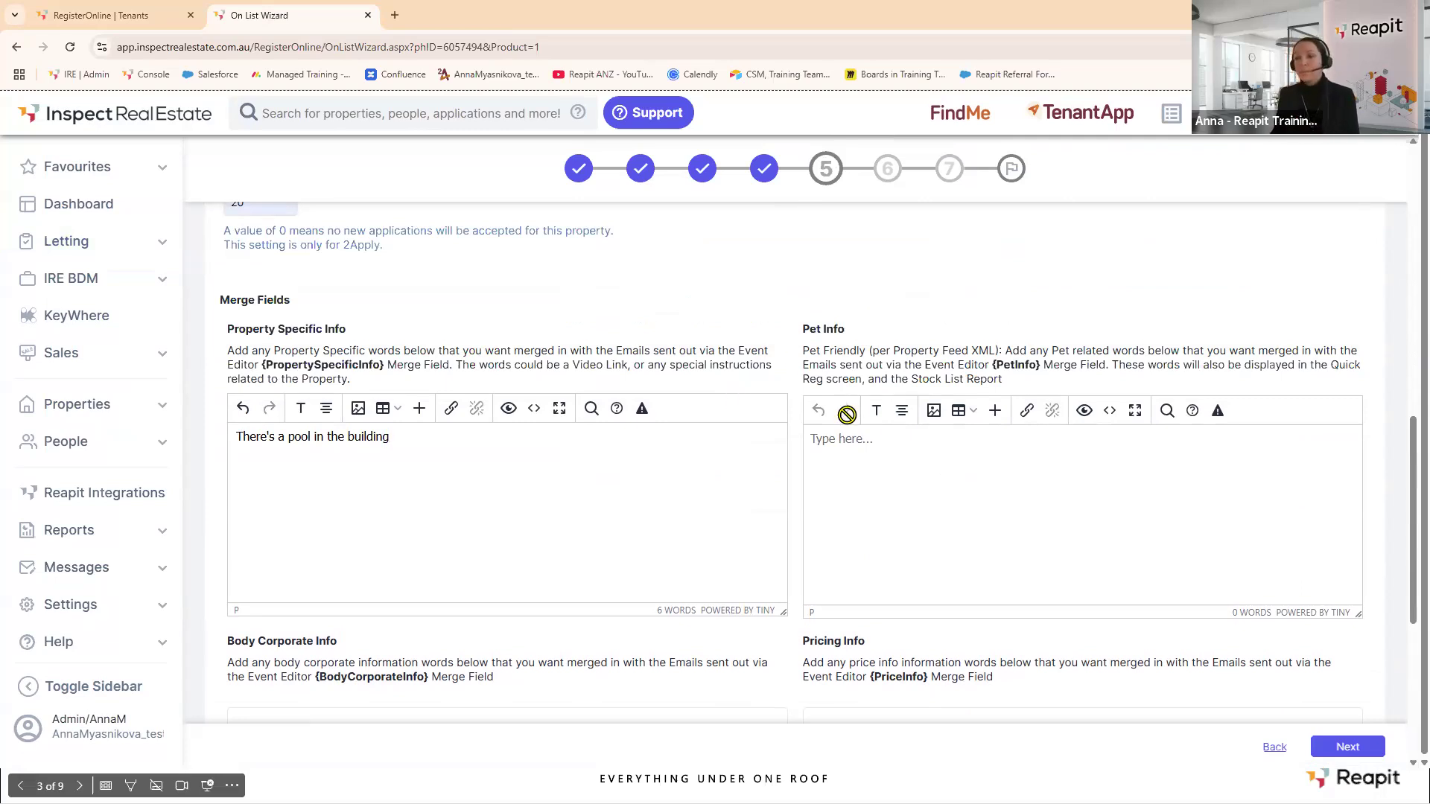
scroll(846, 411, down, 5)
click(1352, 746)
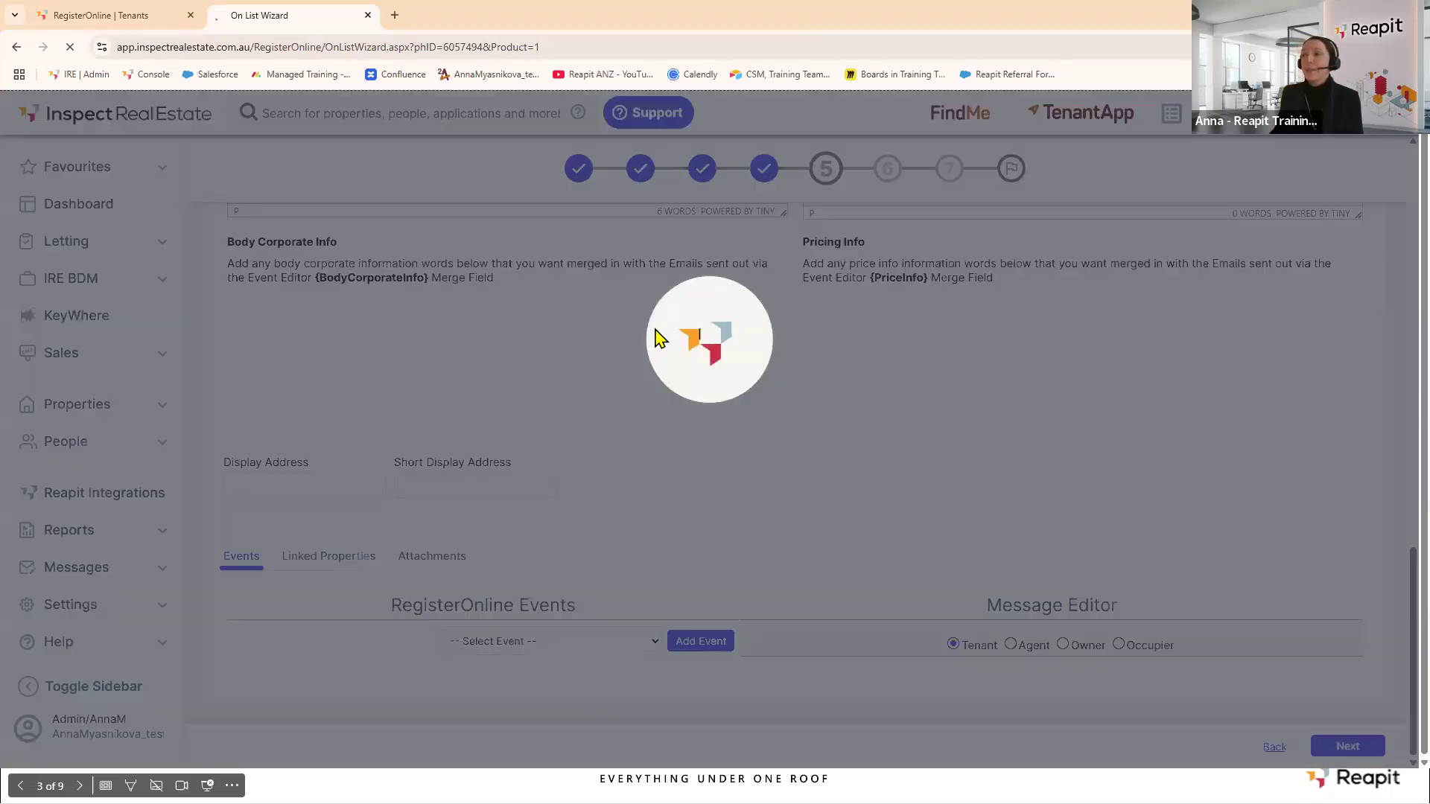
Accept the change conflicts and start a second inspection: team member, 19 June, 4:25 PM.
click(723, 413)
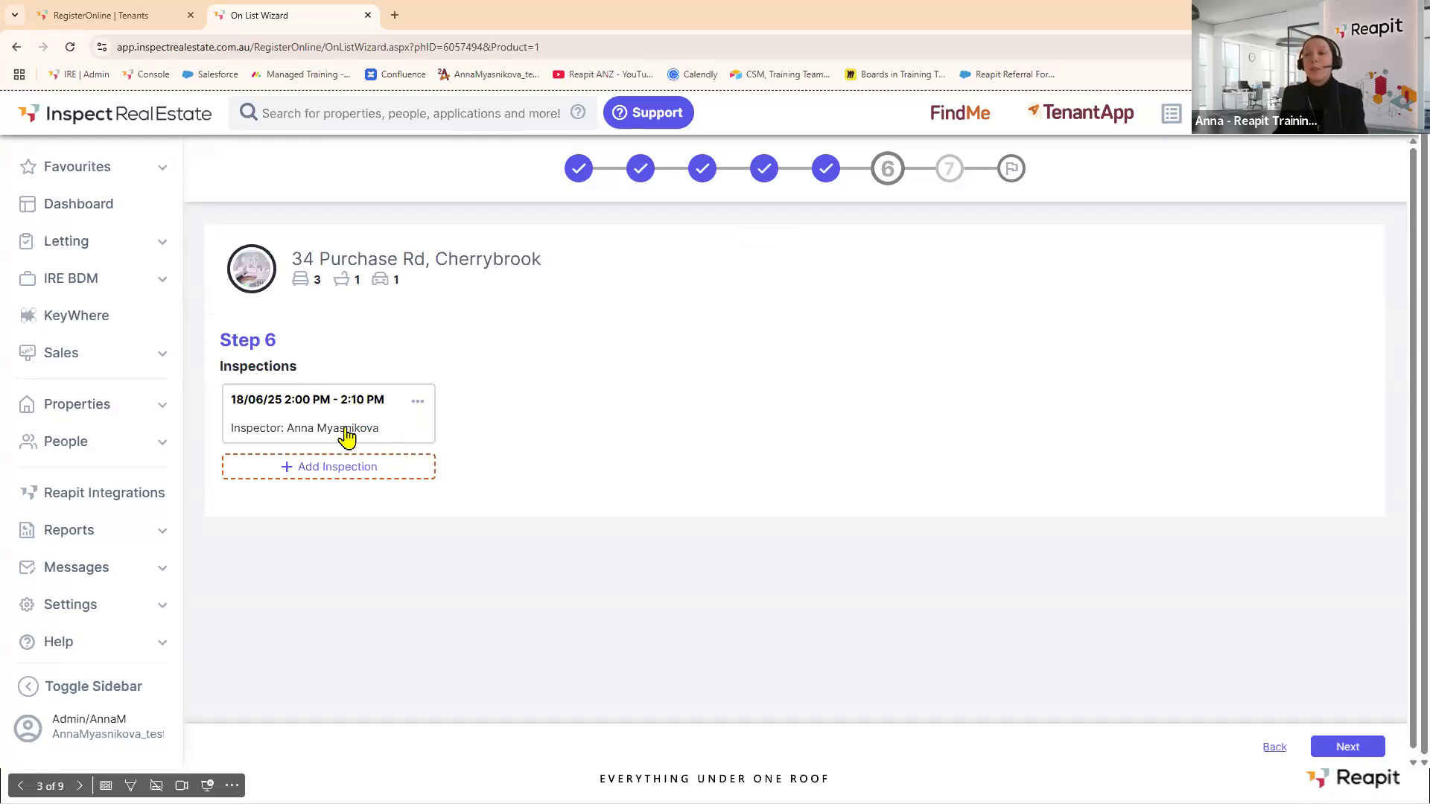
click(331, 471)
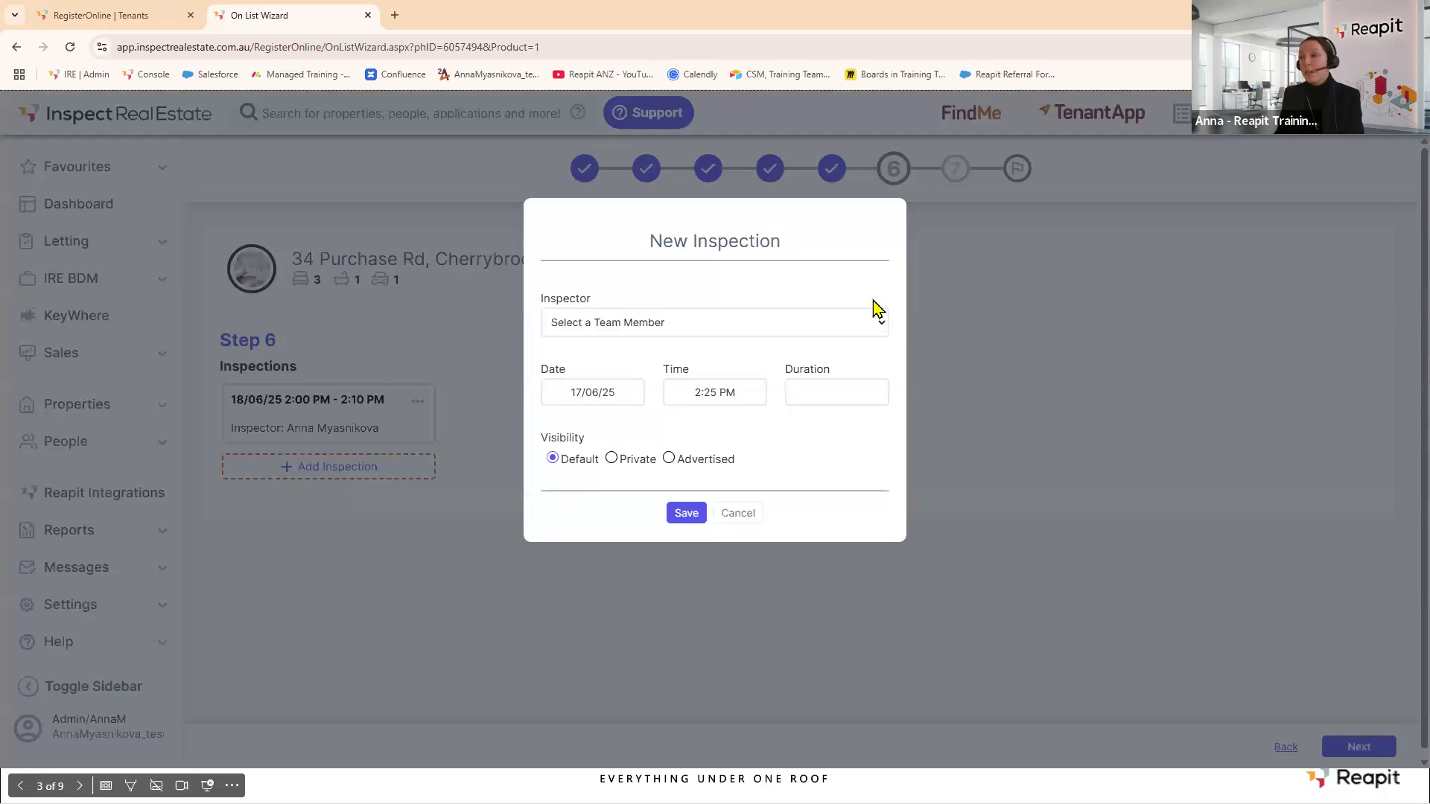
click(868, 319)
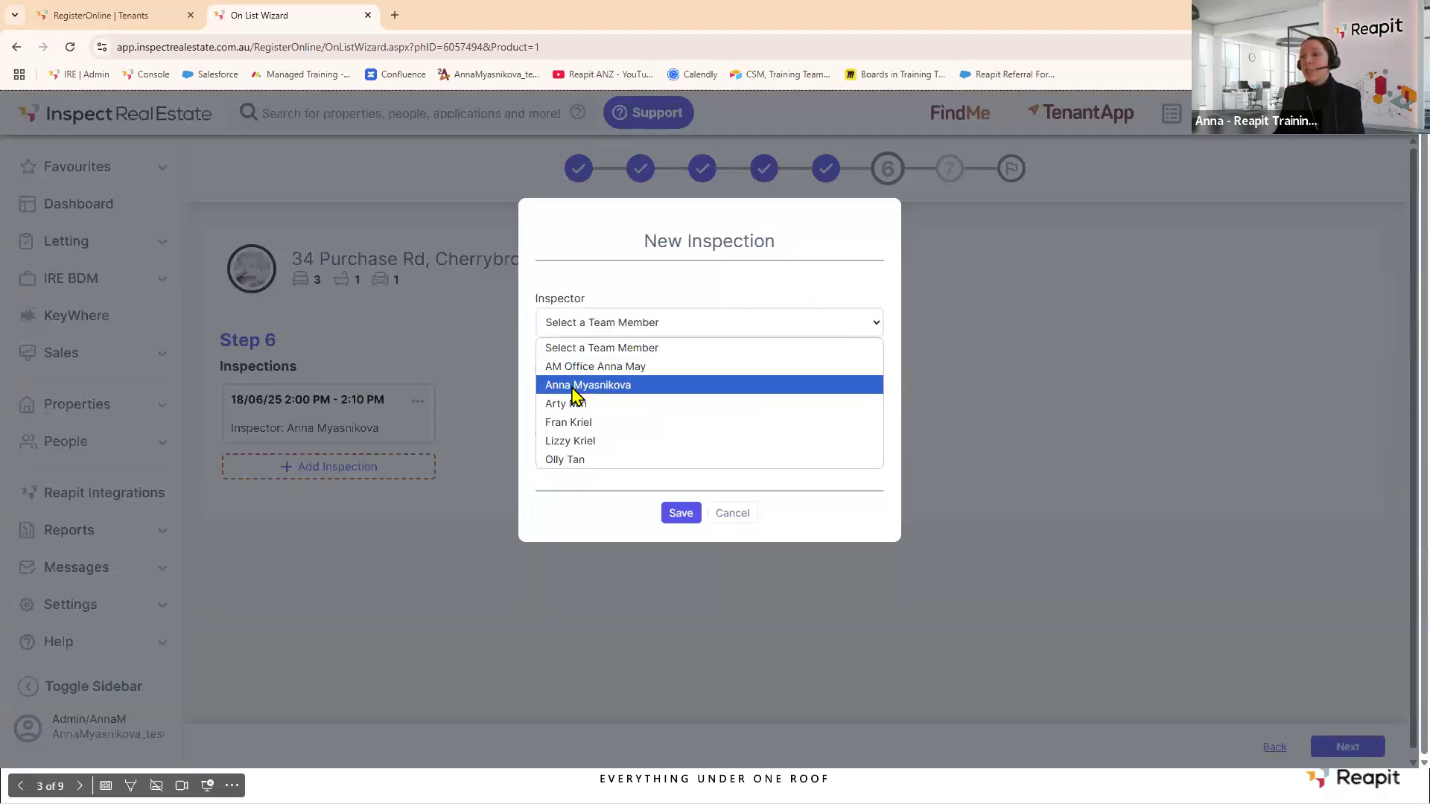
click(574, 384)
click(599, 395)
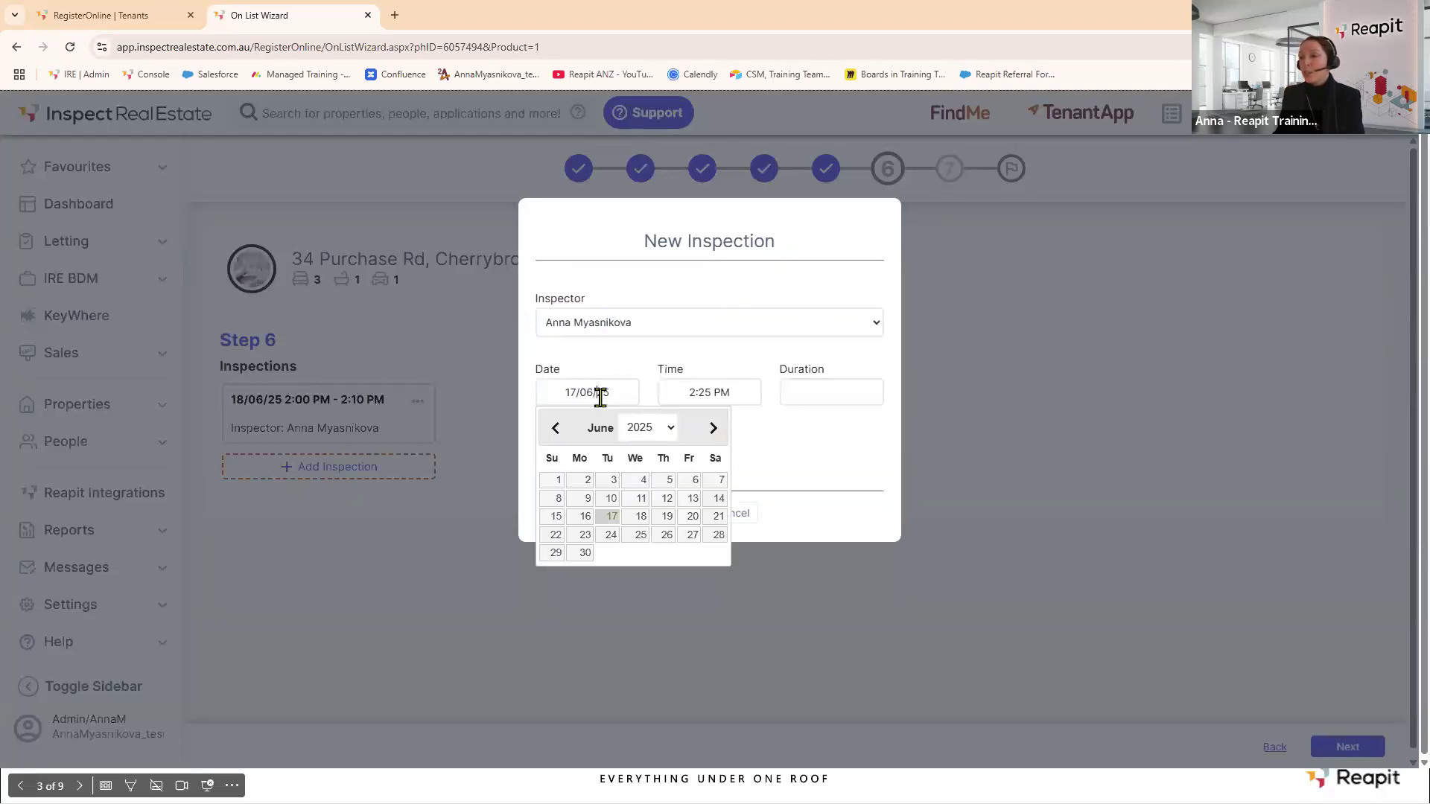
click(661, 518)
click(702, 402)
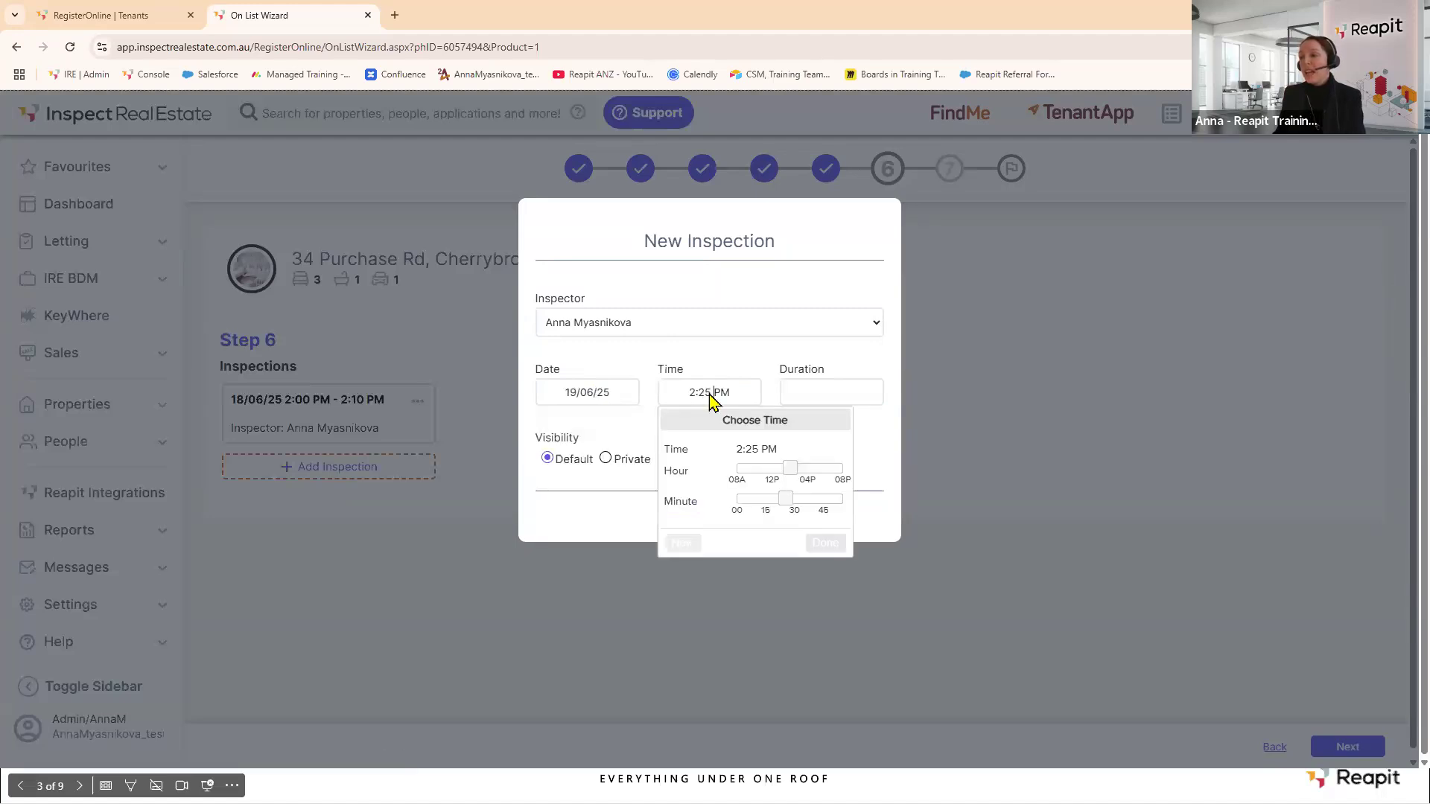
click(806, 469)
click(825, 543)
Save the inspection with a 10-minute duration (4:25–4:35 PM) and proceed to Step 7.
click(681, 513)
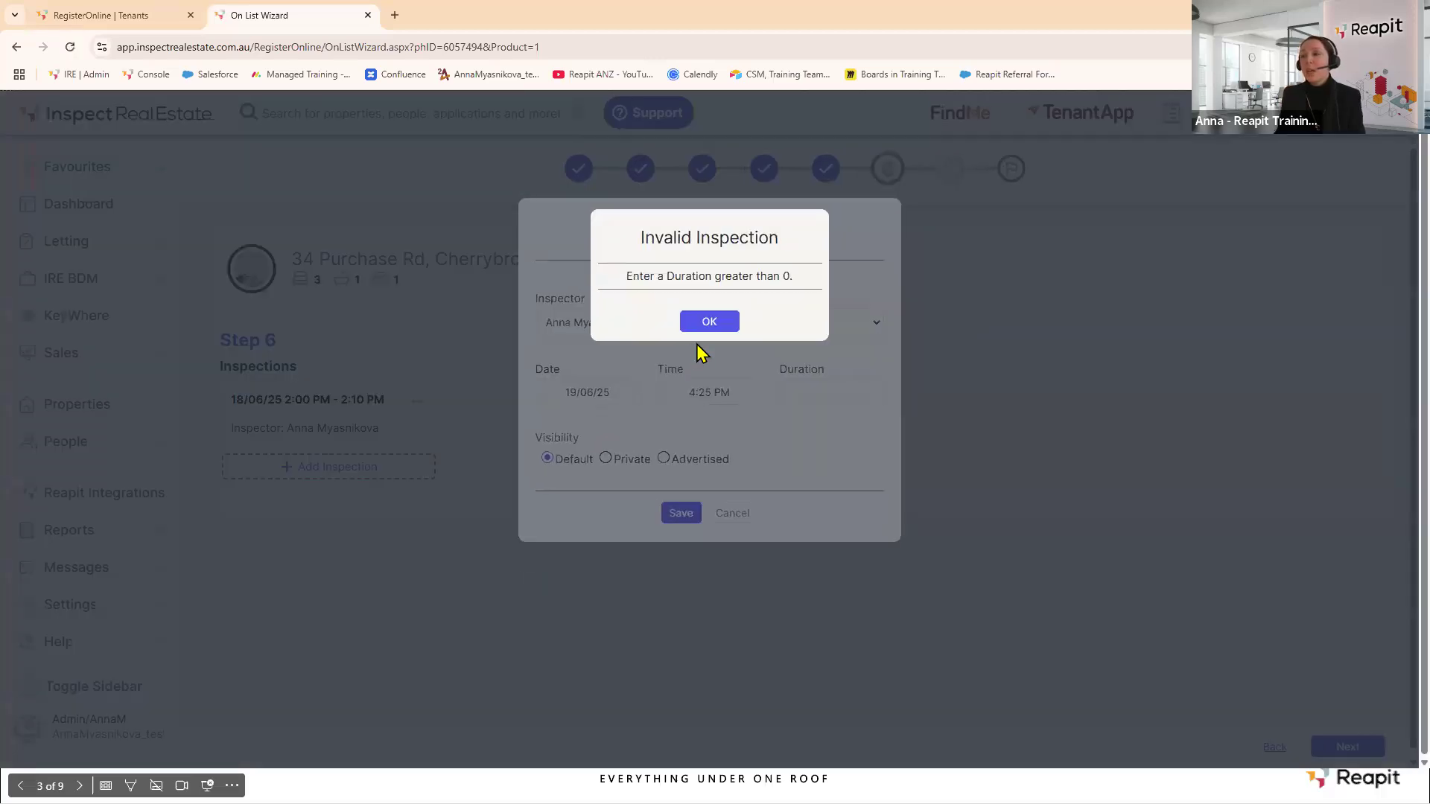
click(714, 321)
click(802, 389)
text(10)
click(681, 513)
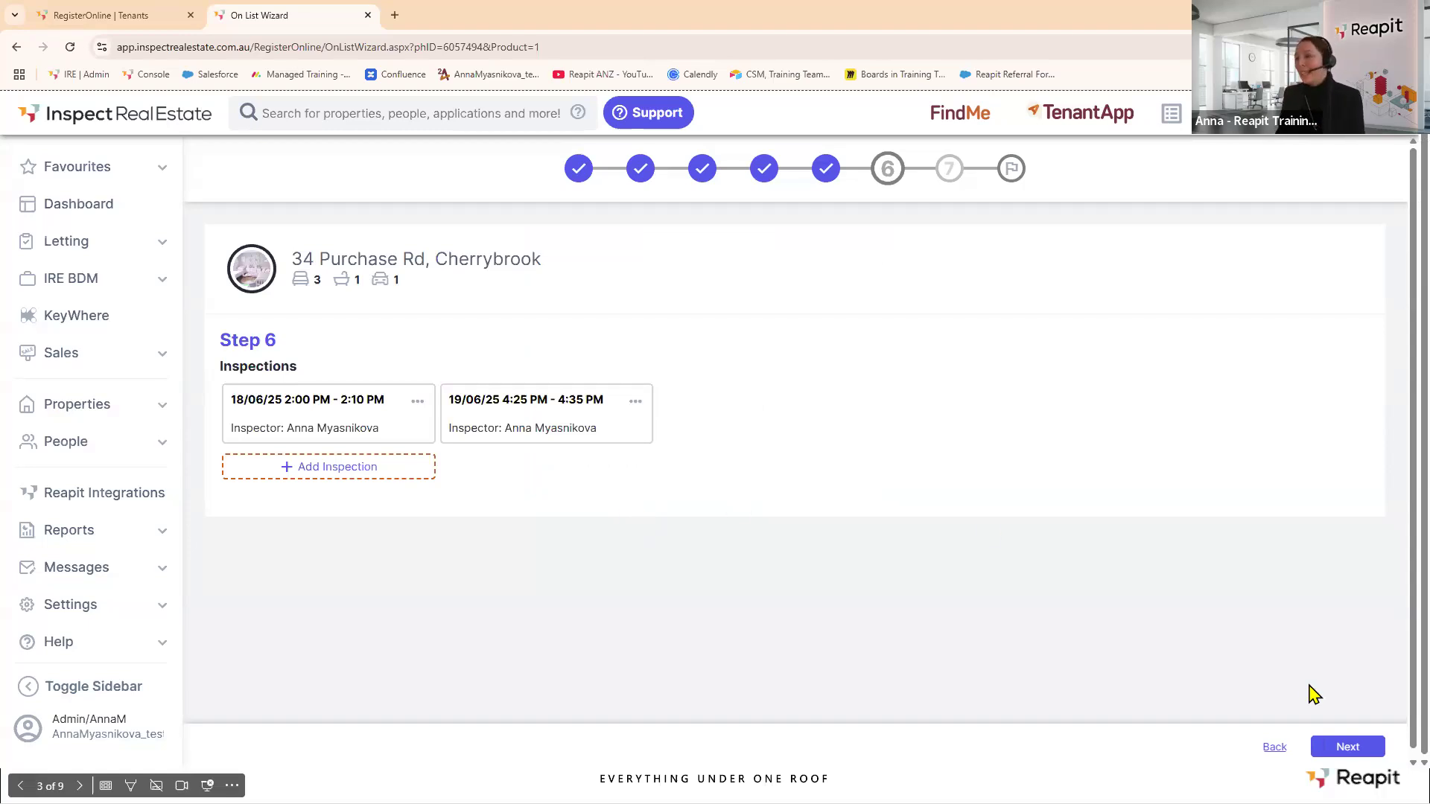
click(1341, 752)
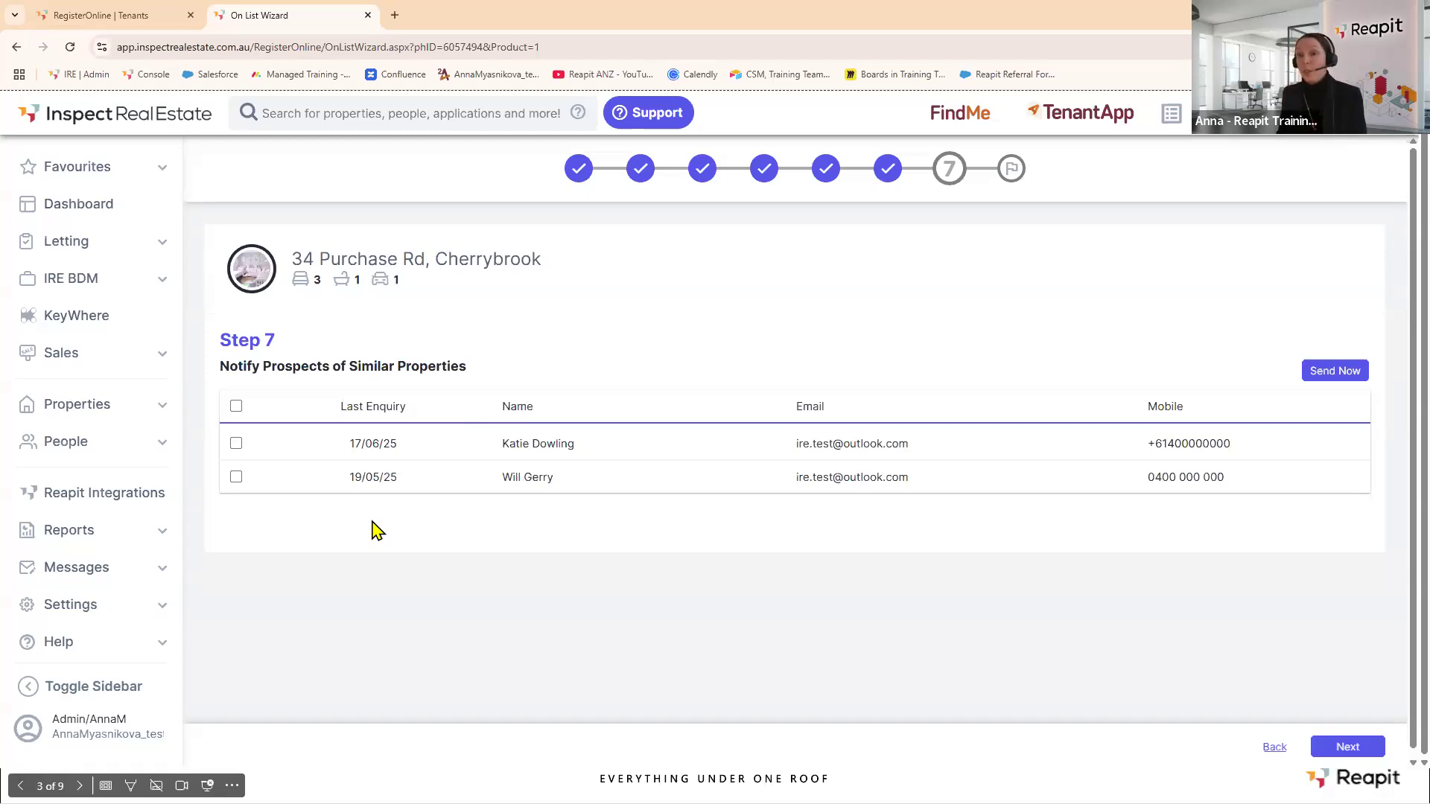
Email the listing to both similar-property prospects and advance to the wizard's Complete step.
click(235, 406)
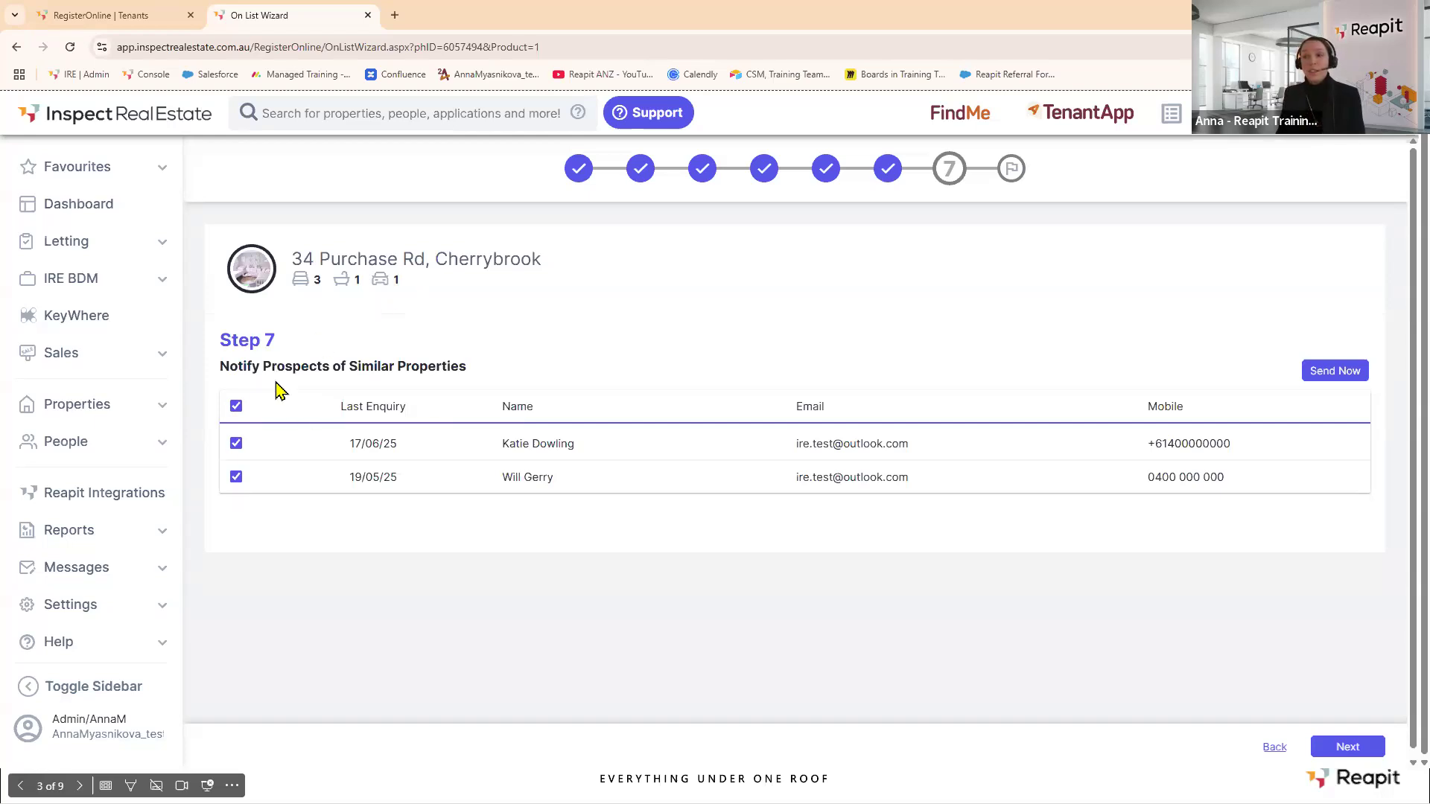
click(1339, 375)
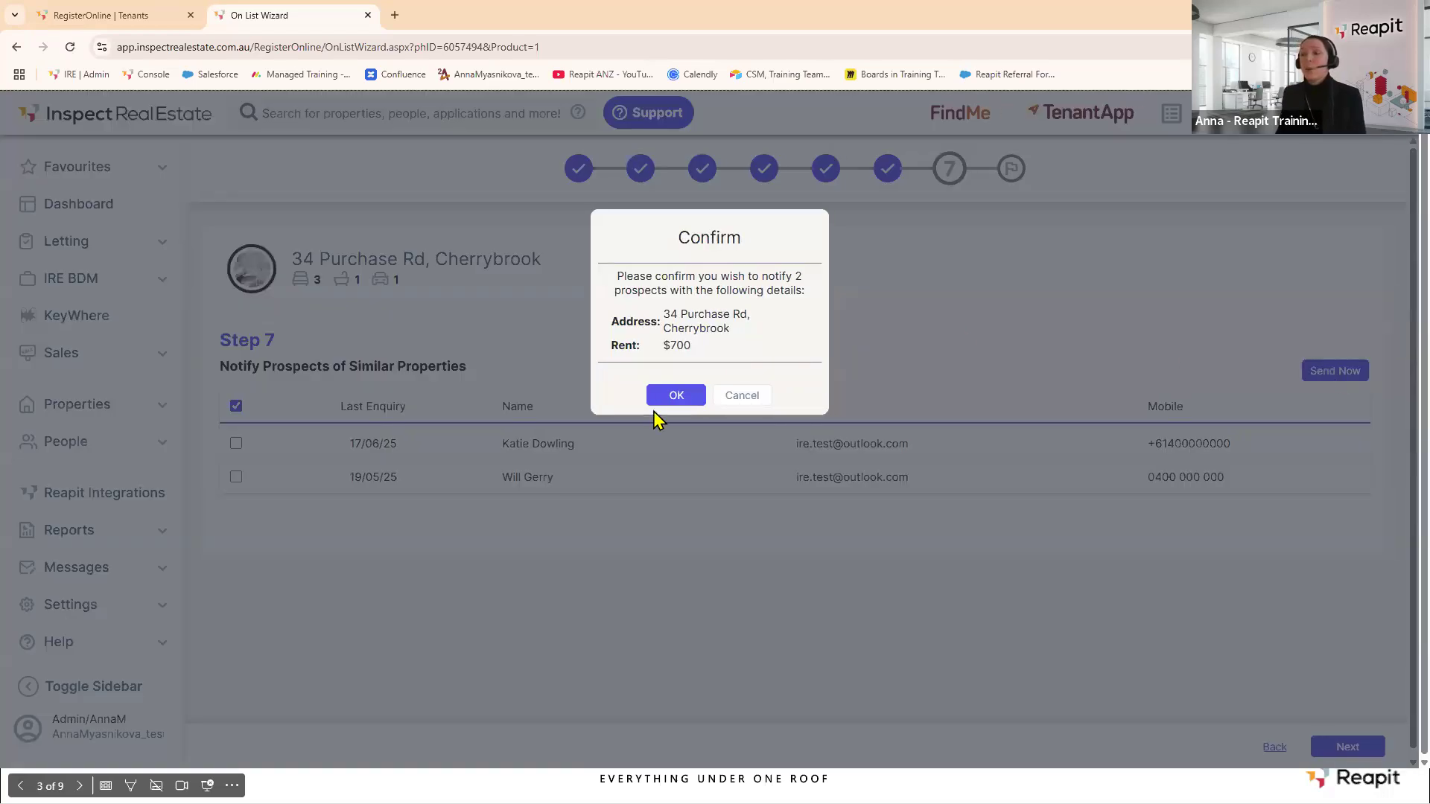
click(654, 404)
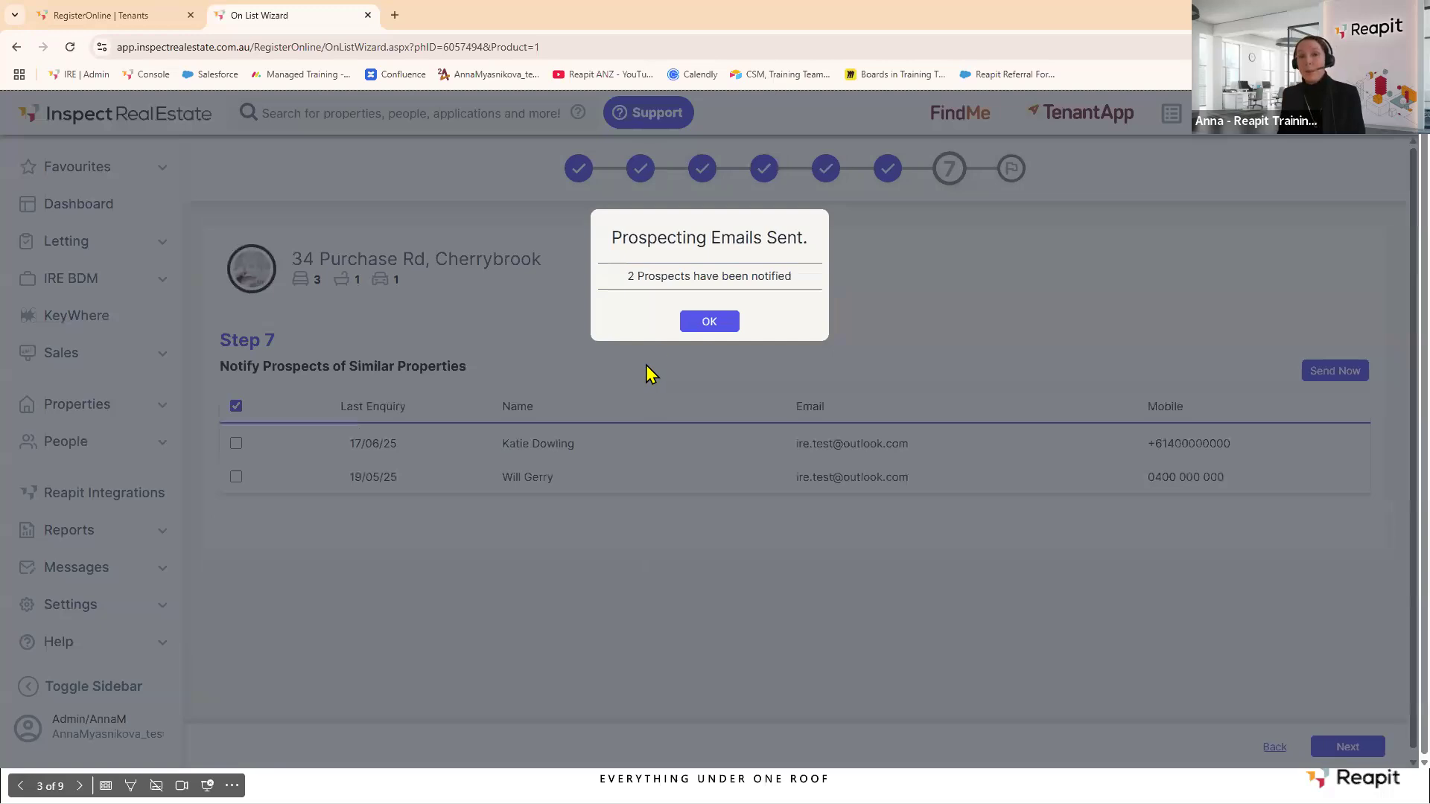
click(708, 325)
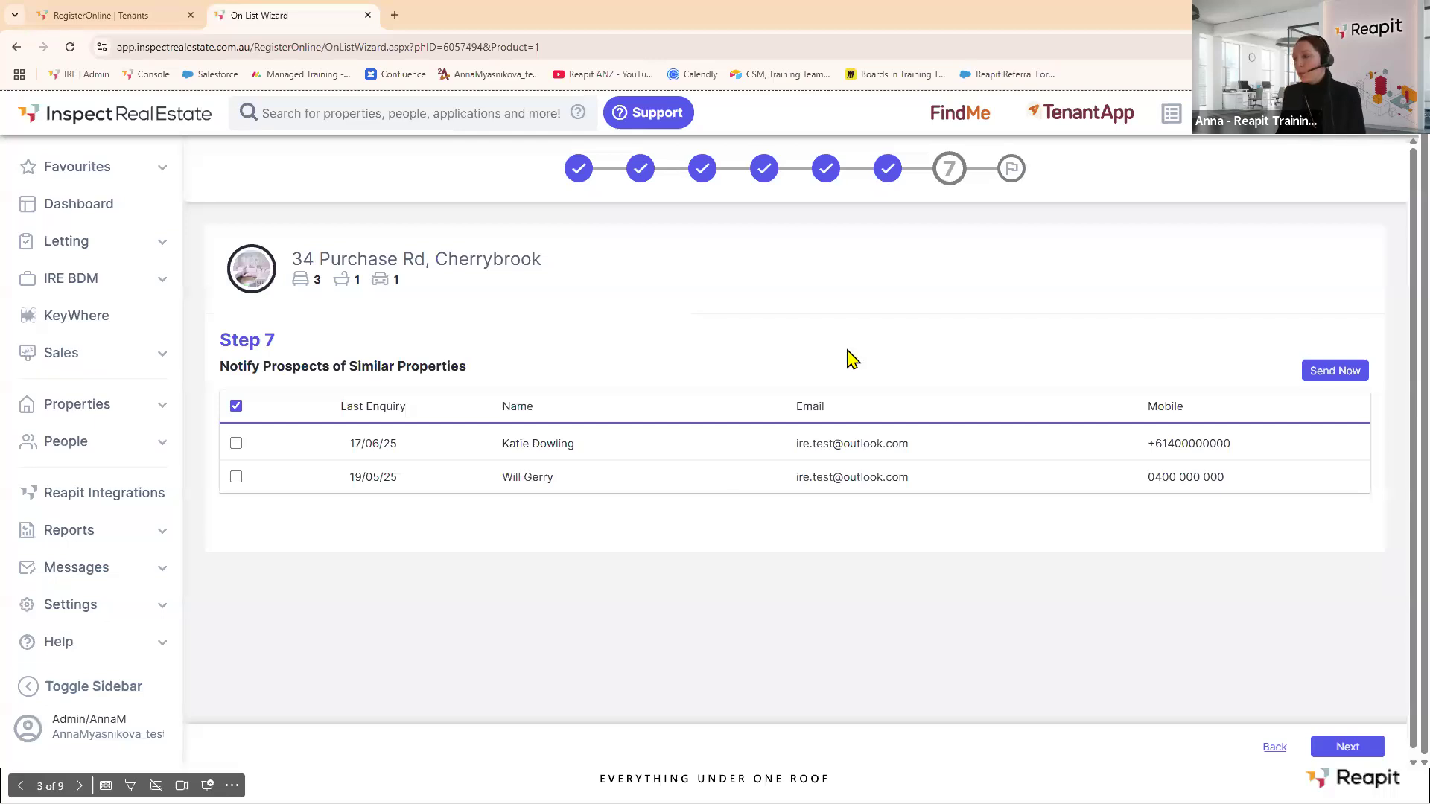
click(1342, 748)
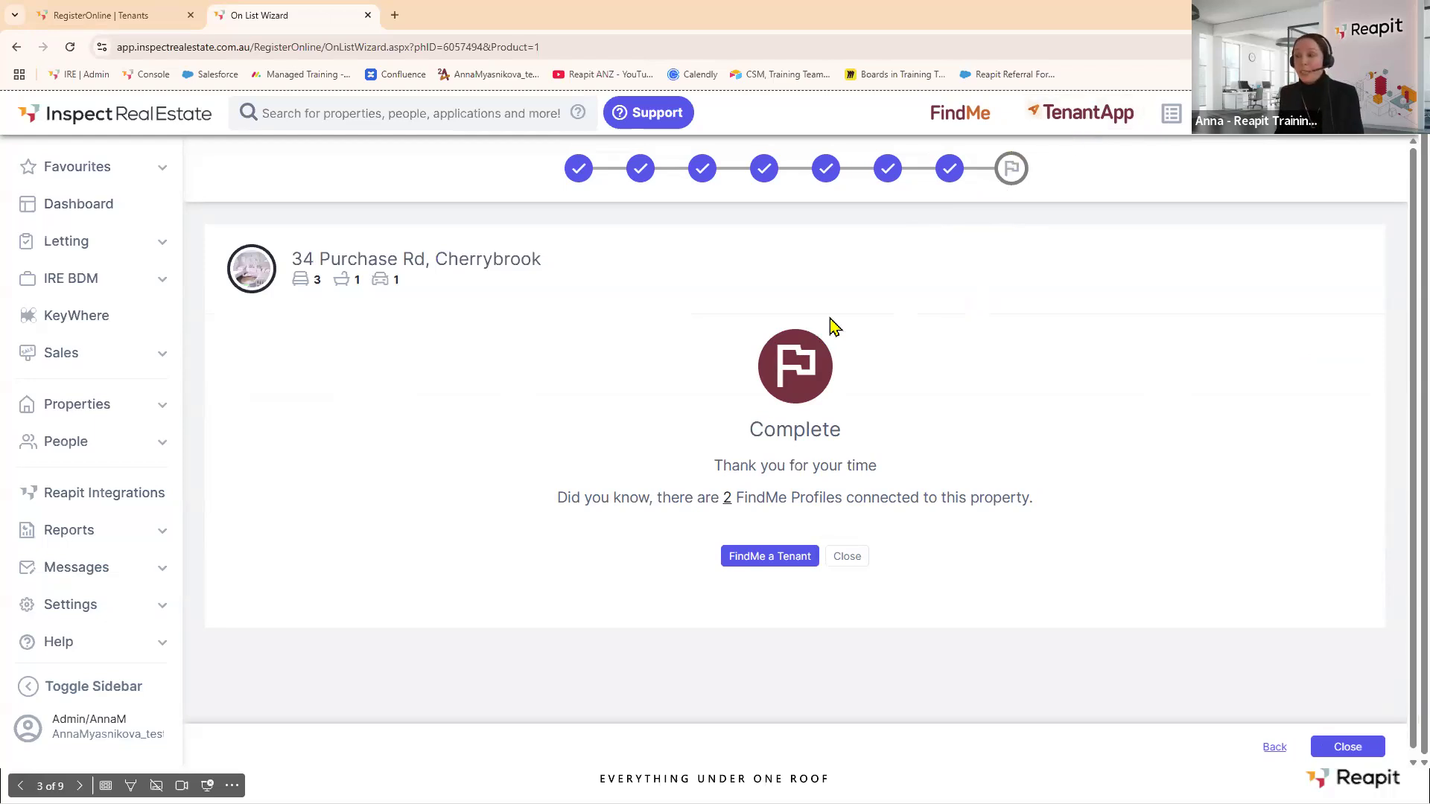
click(760, 554)
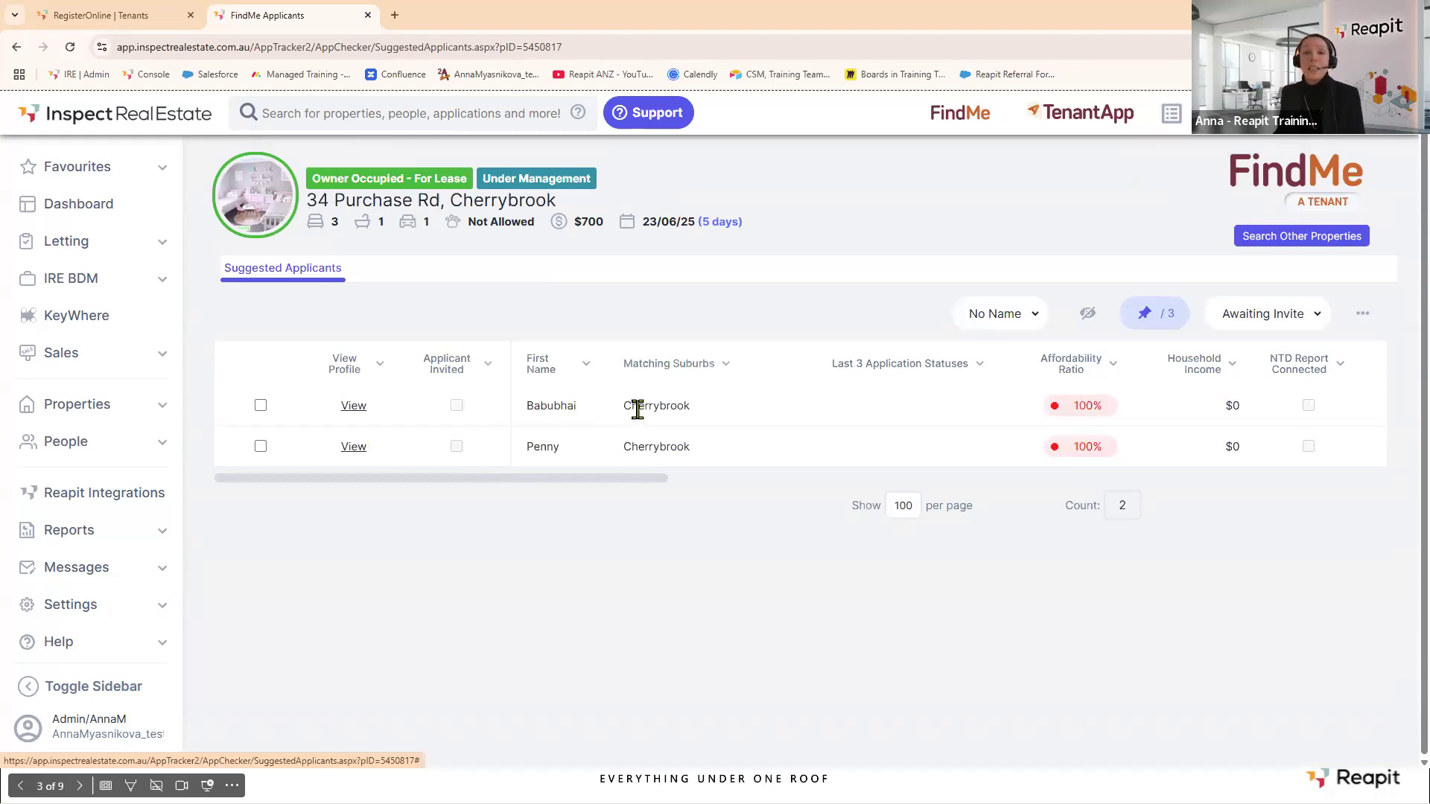
click(260, 405)
click(260, 446)
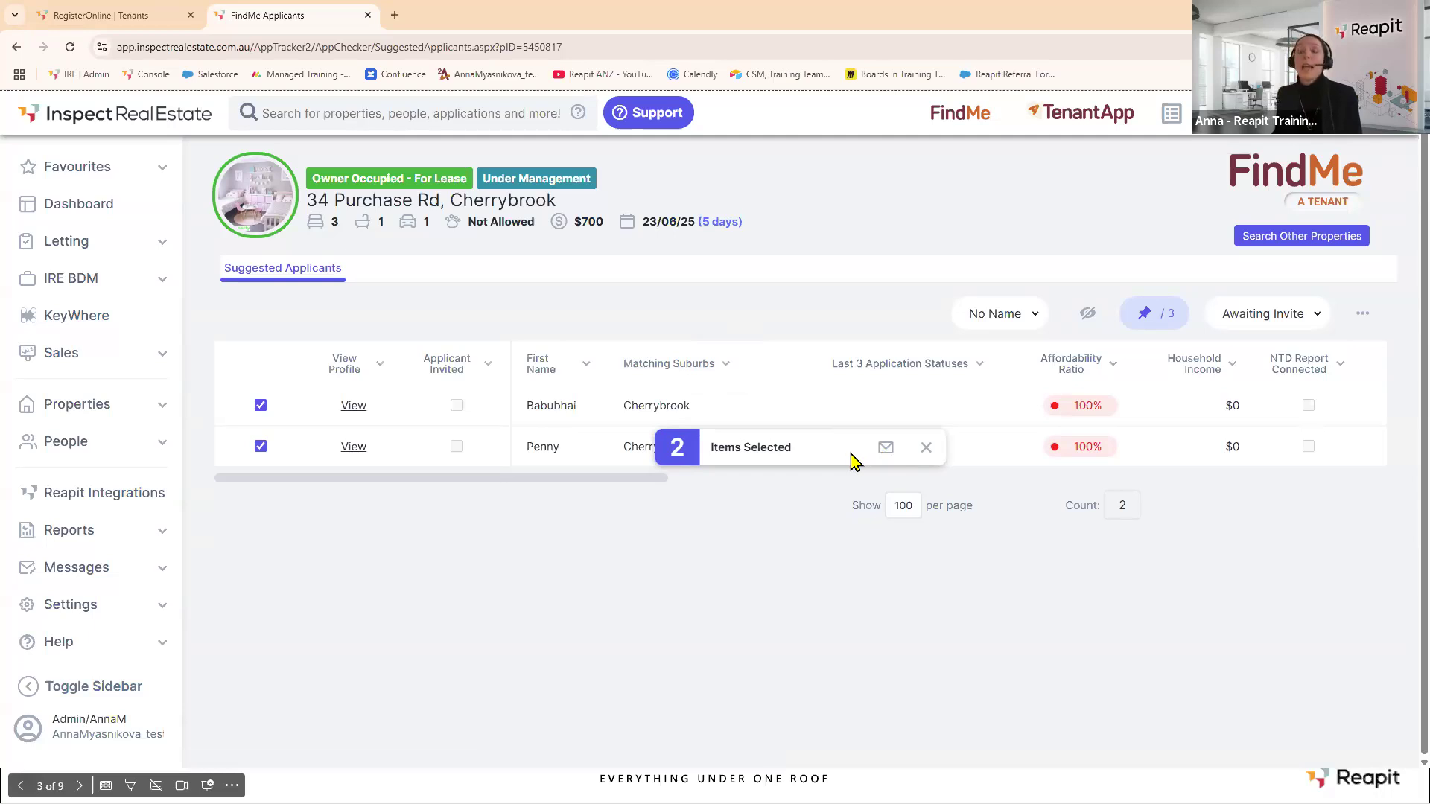
click(367, 16)
scroll(112, 469, down, 2)
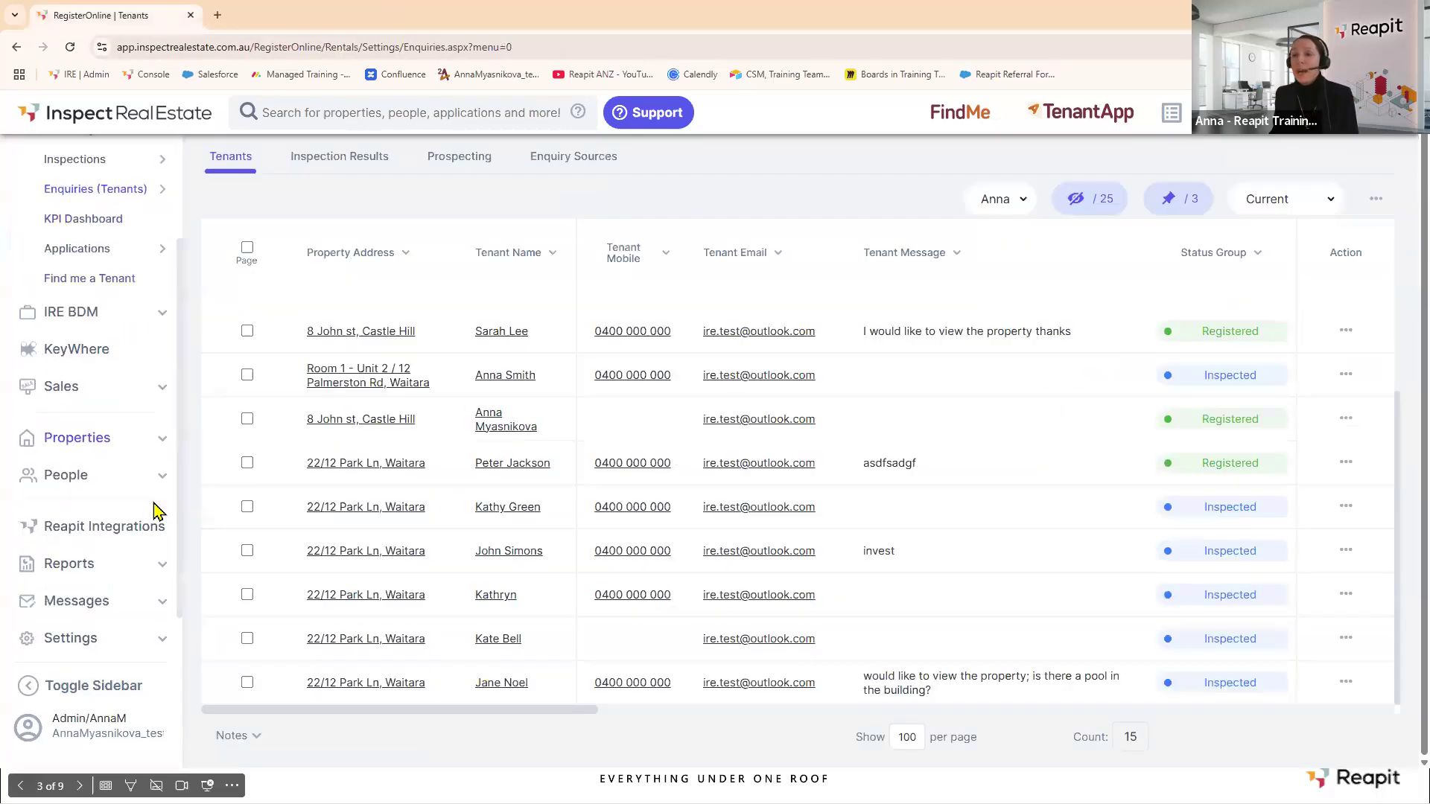
Open Reports > On/Off List Reports > Action On List Report and confirm it's empty.
click(153, 560)
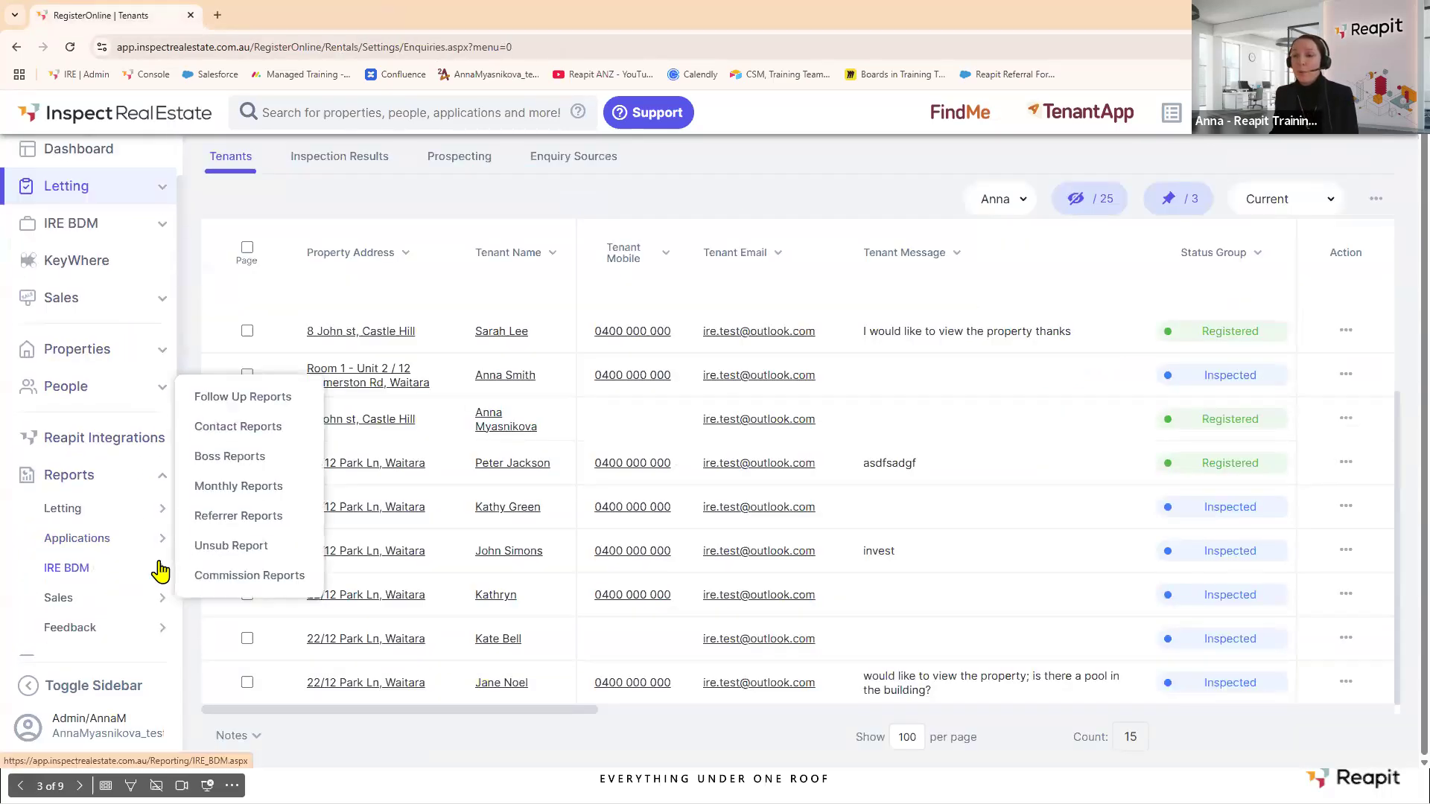
mouse_move(153, 513)
click(231, 540)
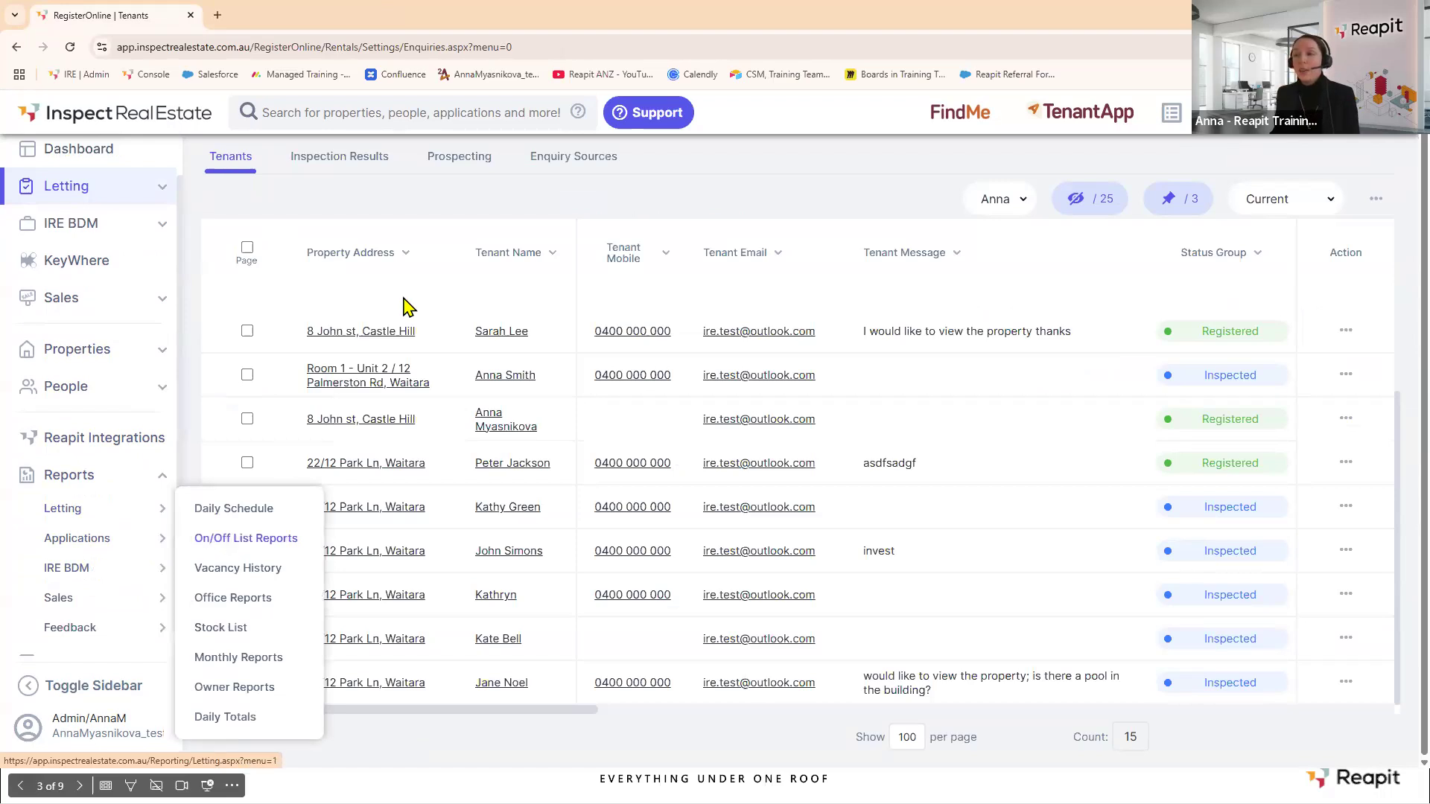
click(257, 247)
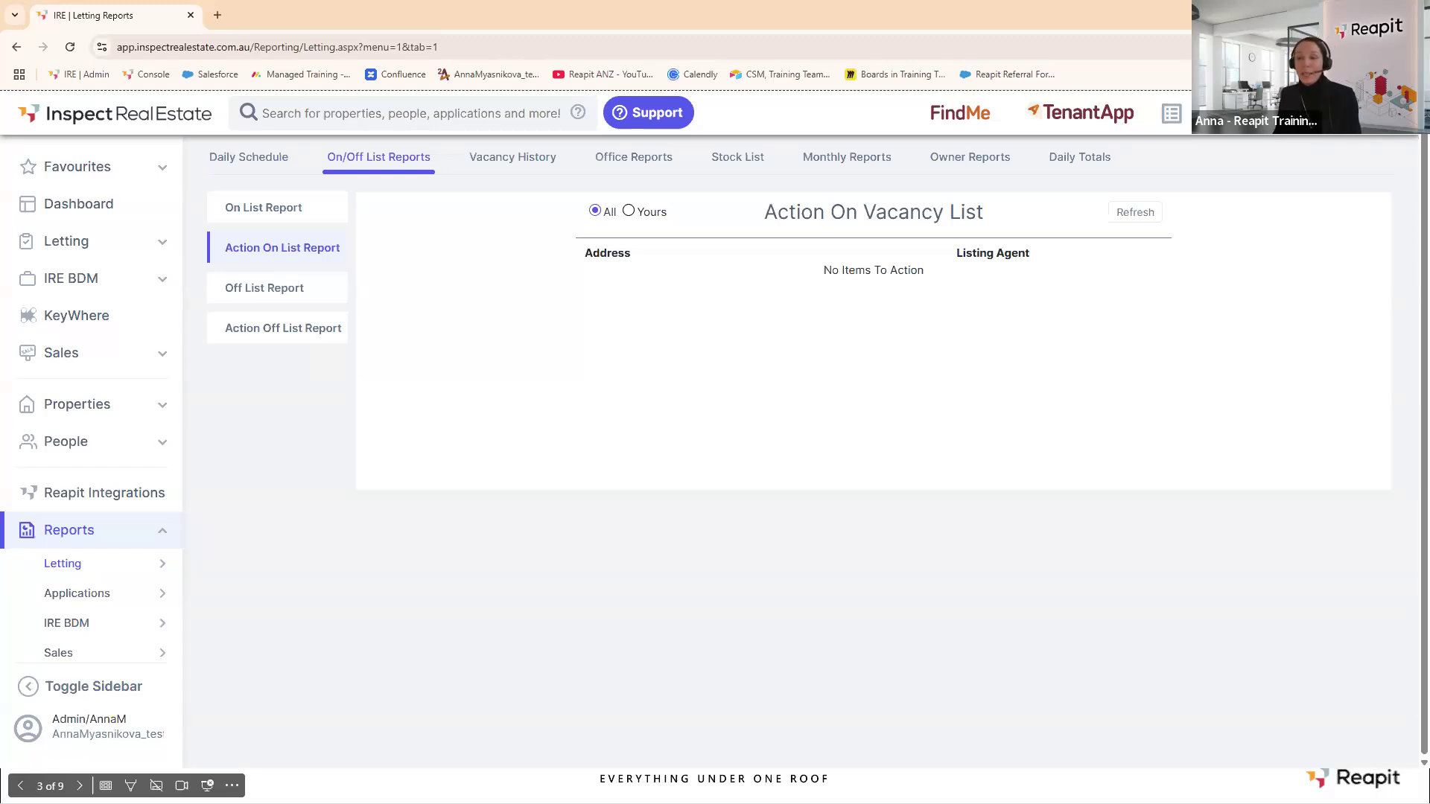
scroll(123, 373, down, 3)
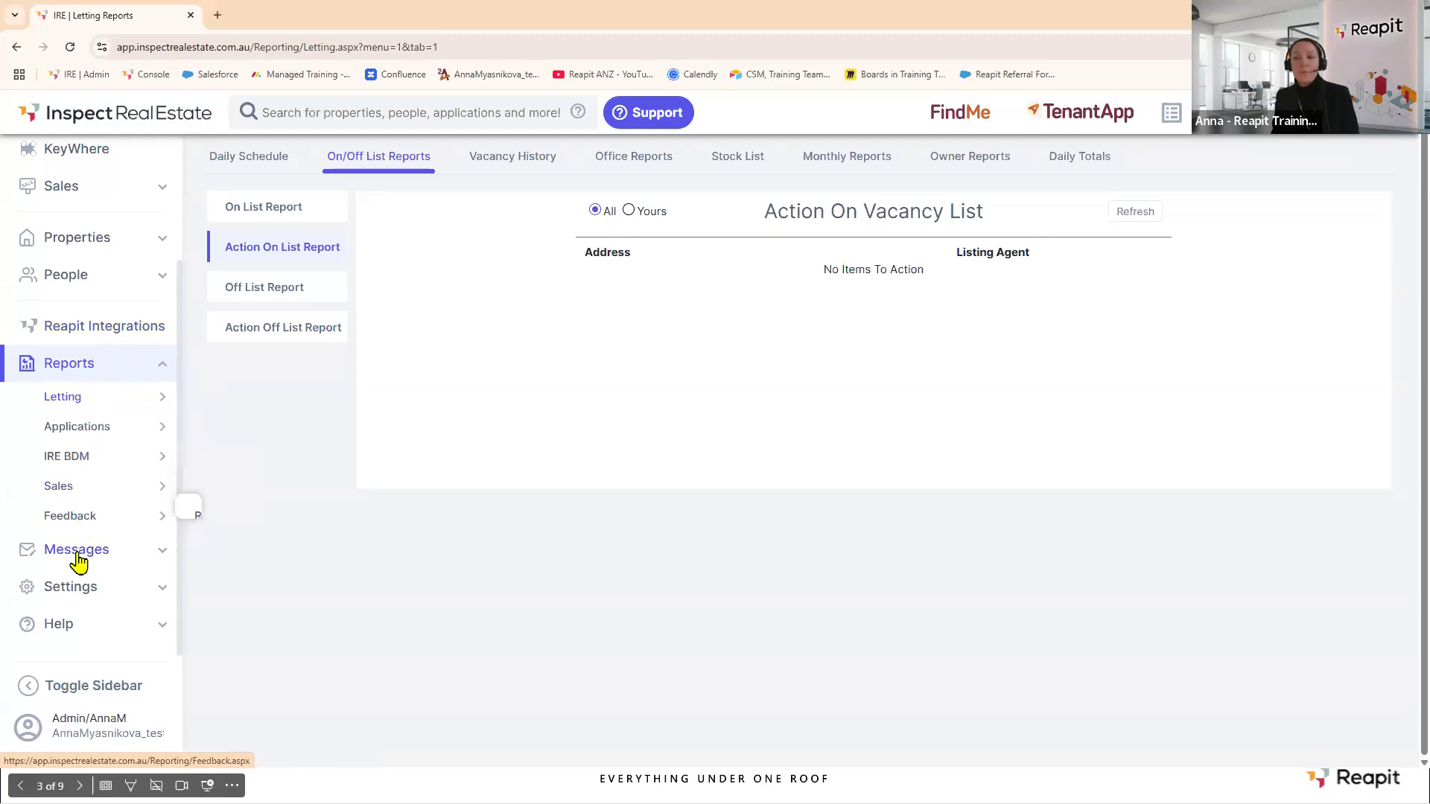
Open the Letting message templates under Messages.
click(160, 562)
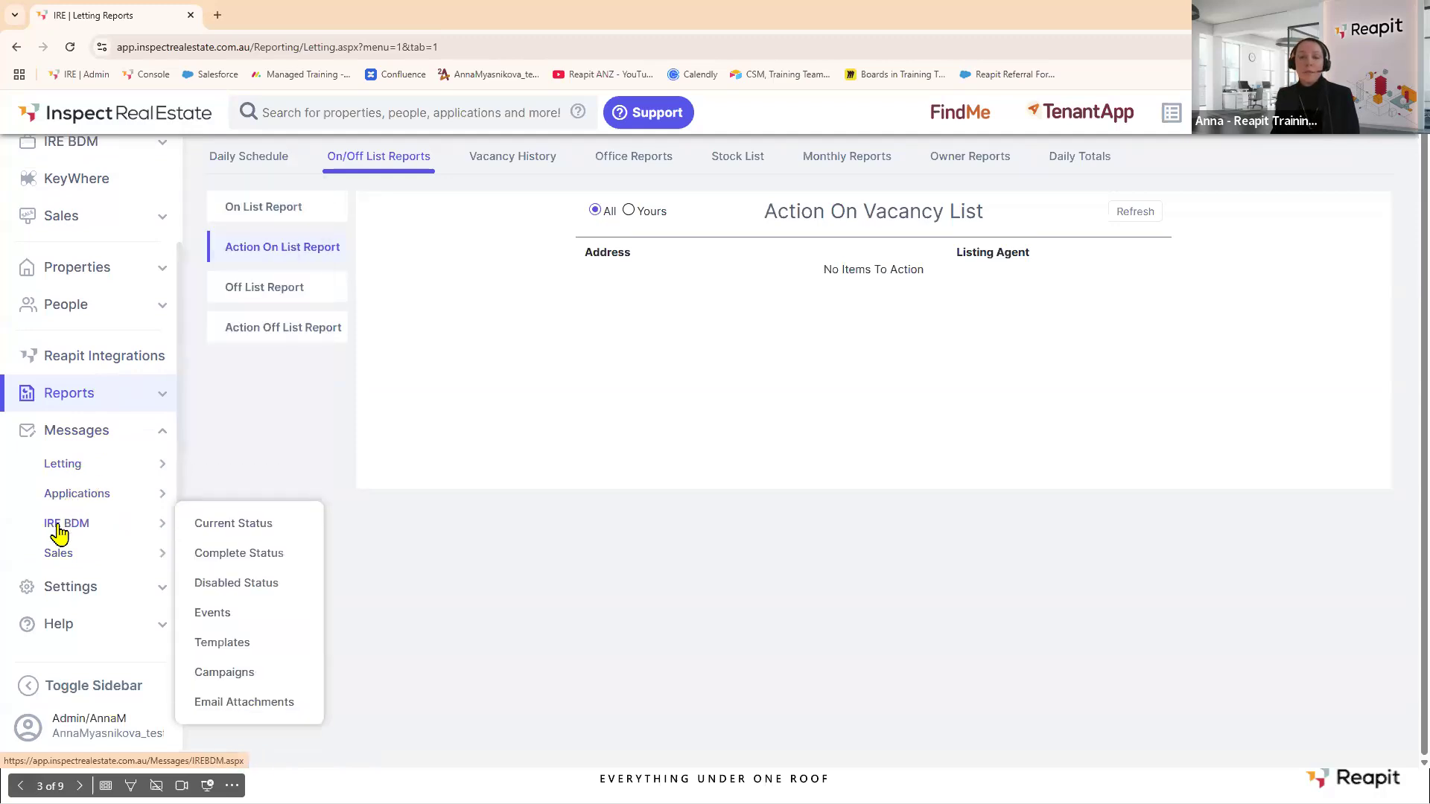
mouse_move(62, 473)
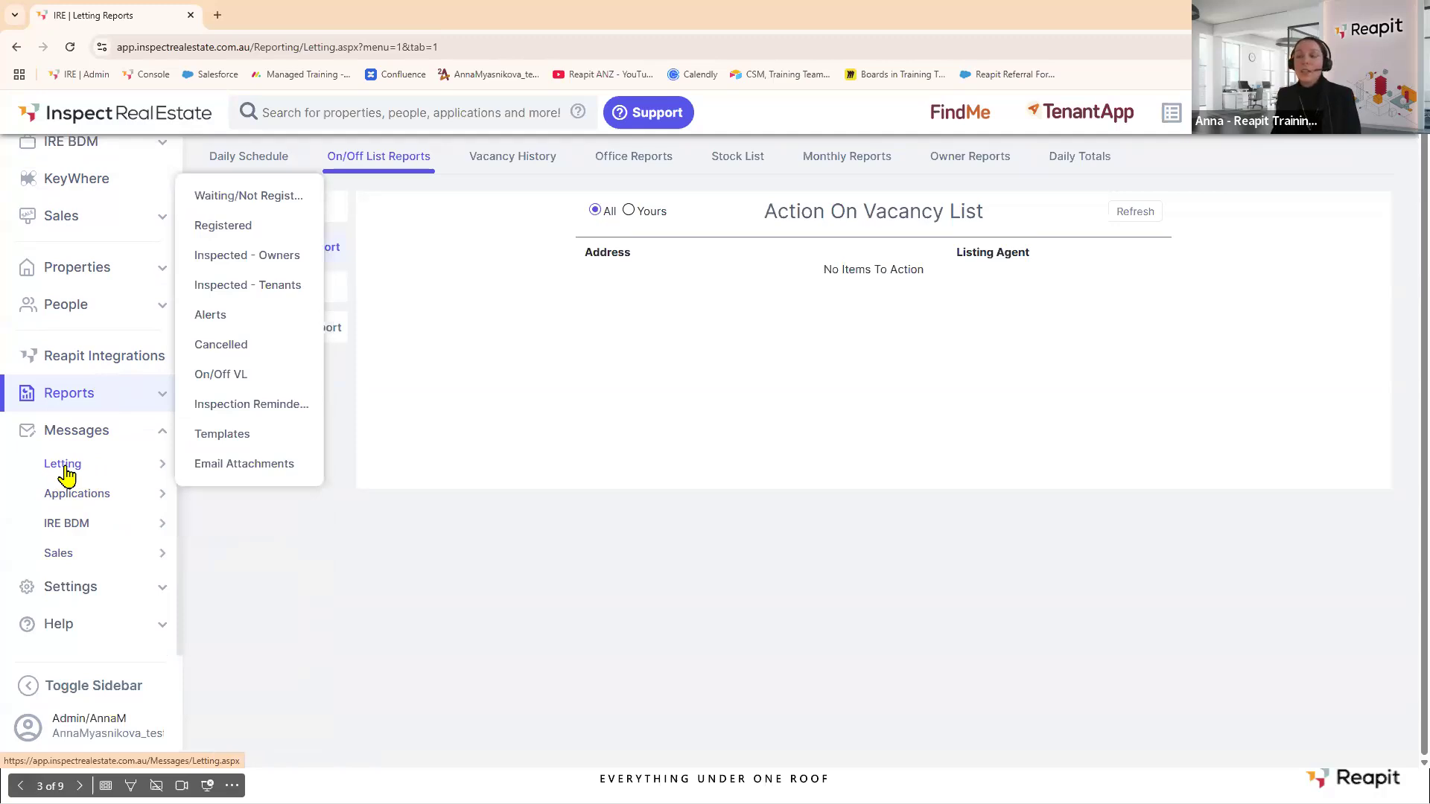
click(78, 474)
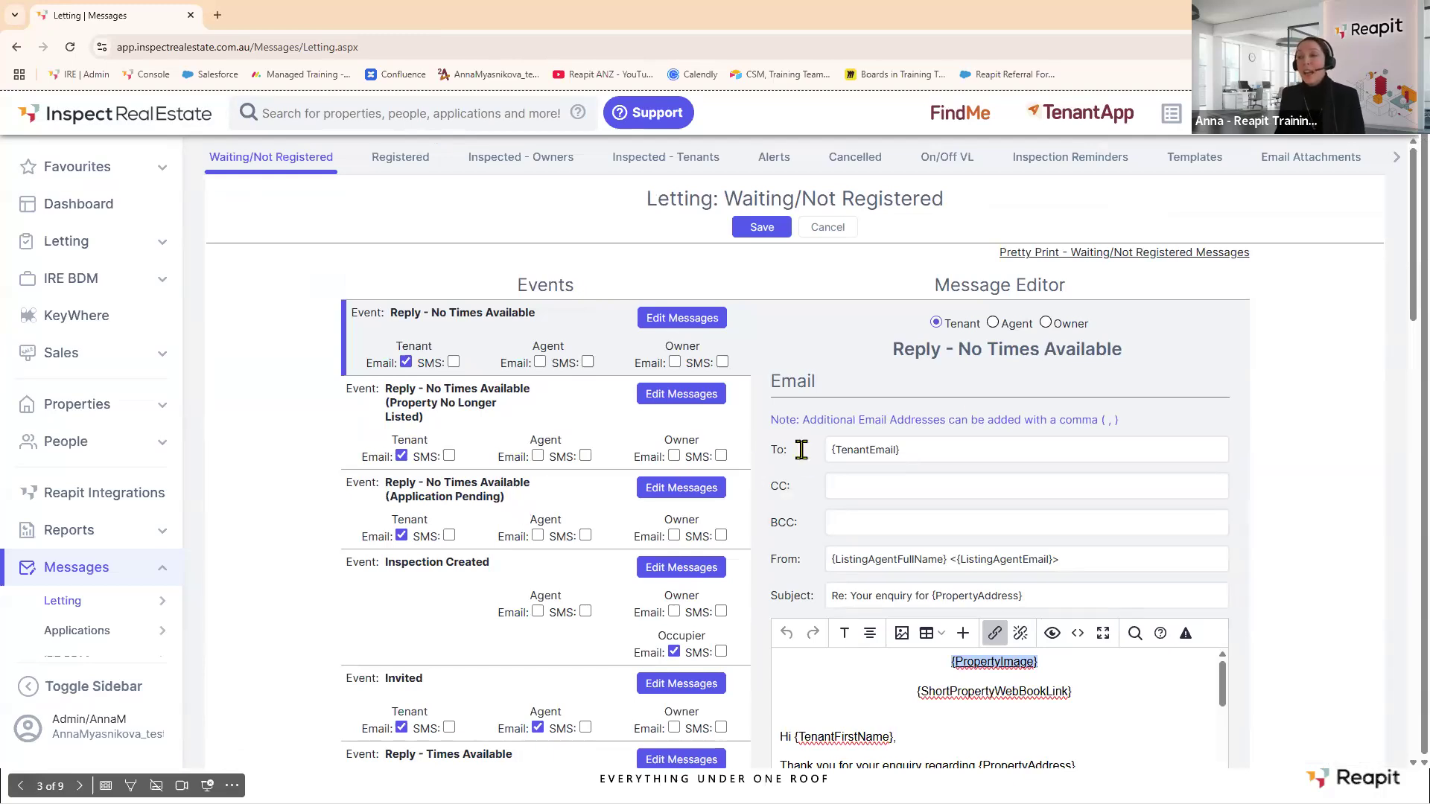
Inspect the {ShortPropertyWebBookLink} and {PropertySpecificInfo} merge fields in the Reply - No Times Available tenant email.
scroll(1065, 441, down, 5)
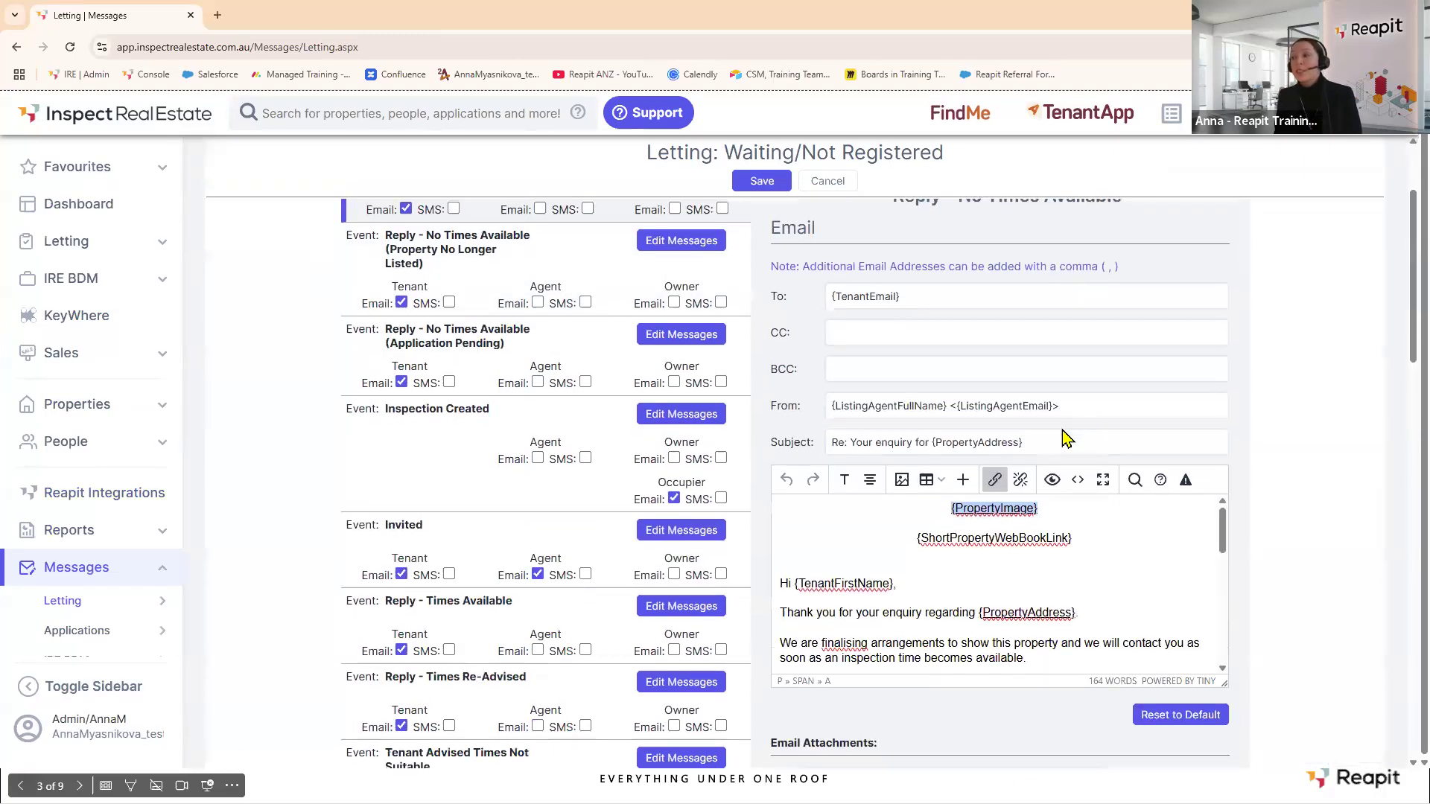
drag(916, 393, 1092, 394)
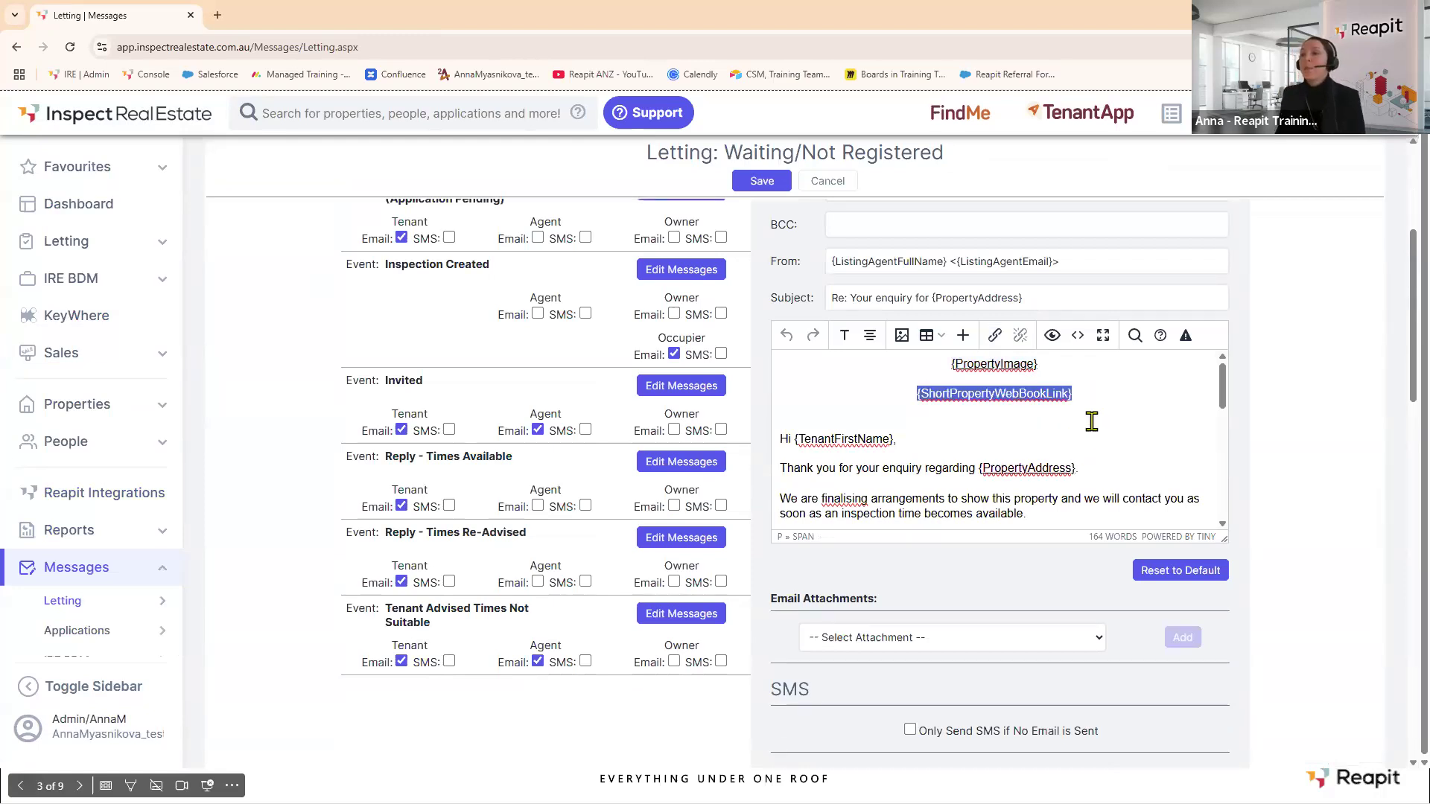
scroll(1092, 421, down, 5)
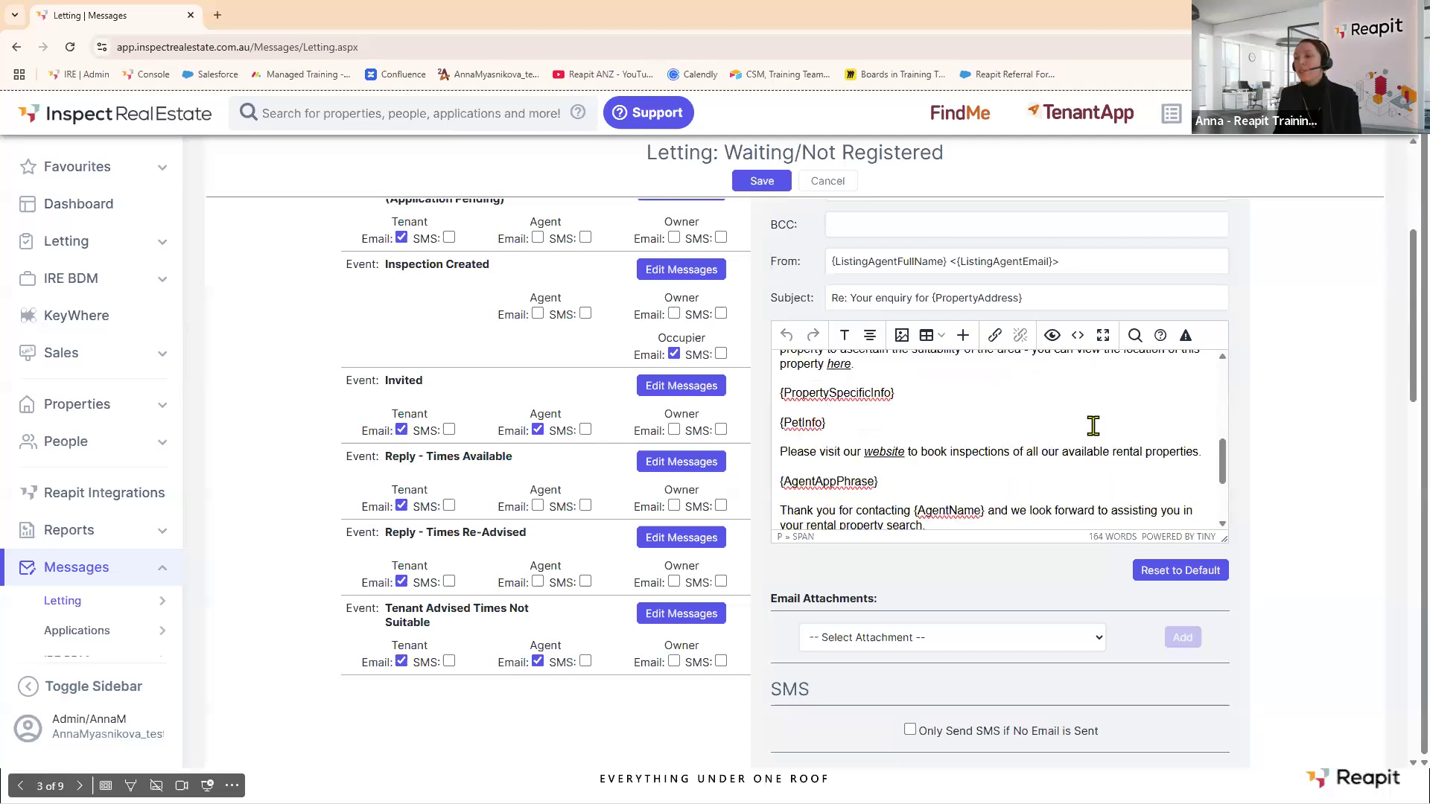
drag(776, 394, 908, 394)
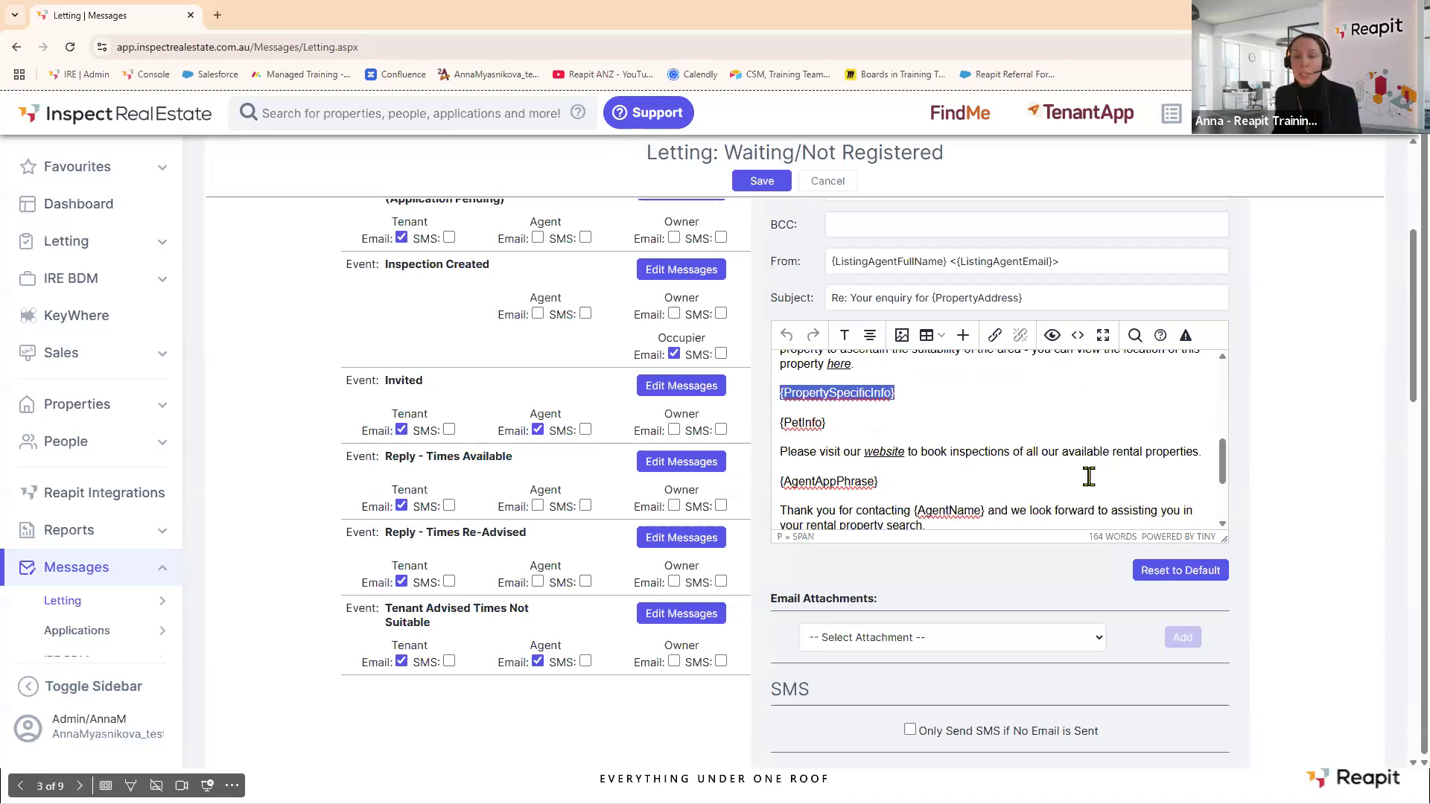
scroll(1090, 473, up, 6)
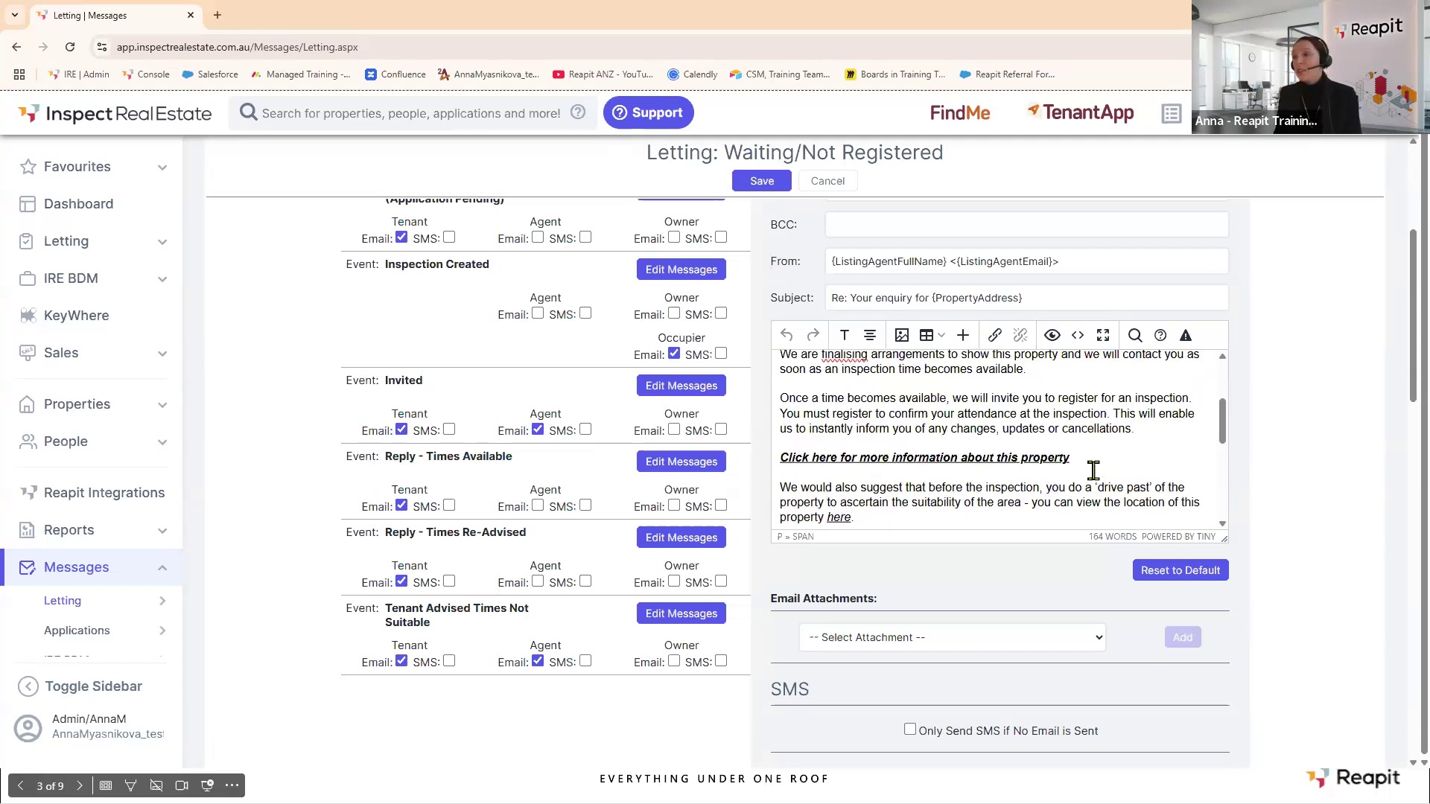
scroll(905, 428, up, 4)
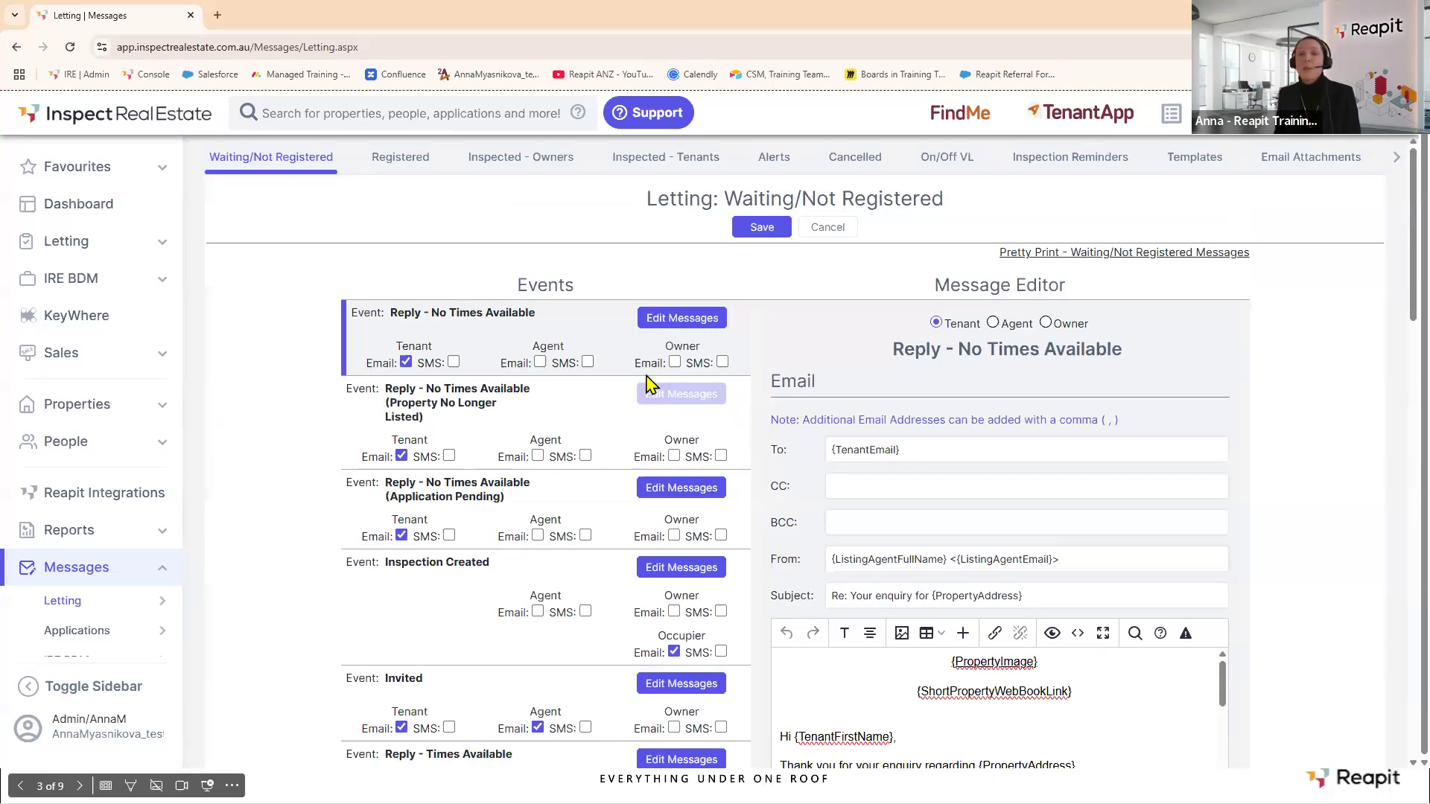
Open the Property No Longer Listed event's messages, viewing the agent then owner email.
click(677, 402)
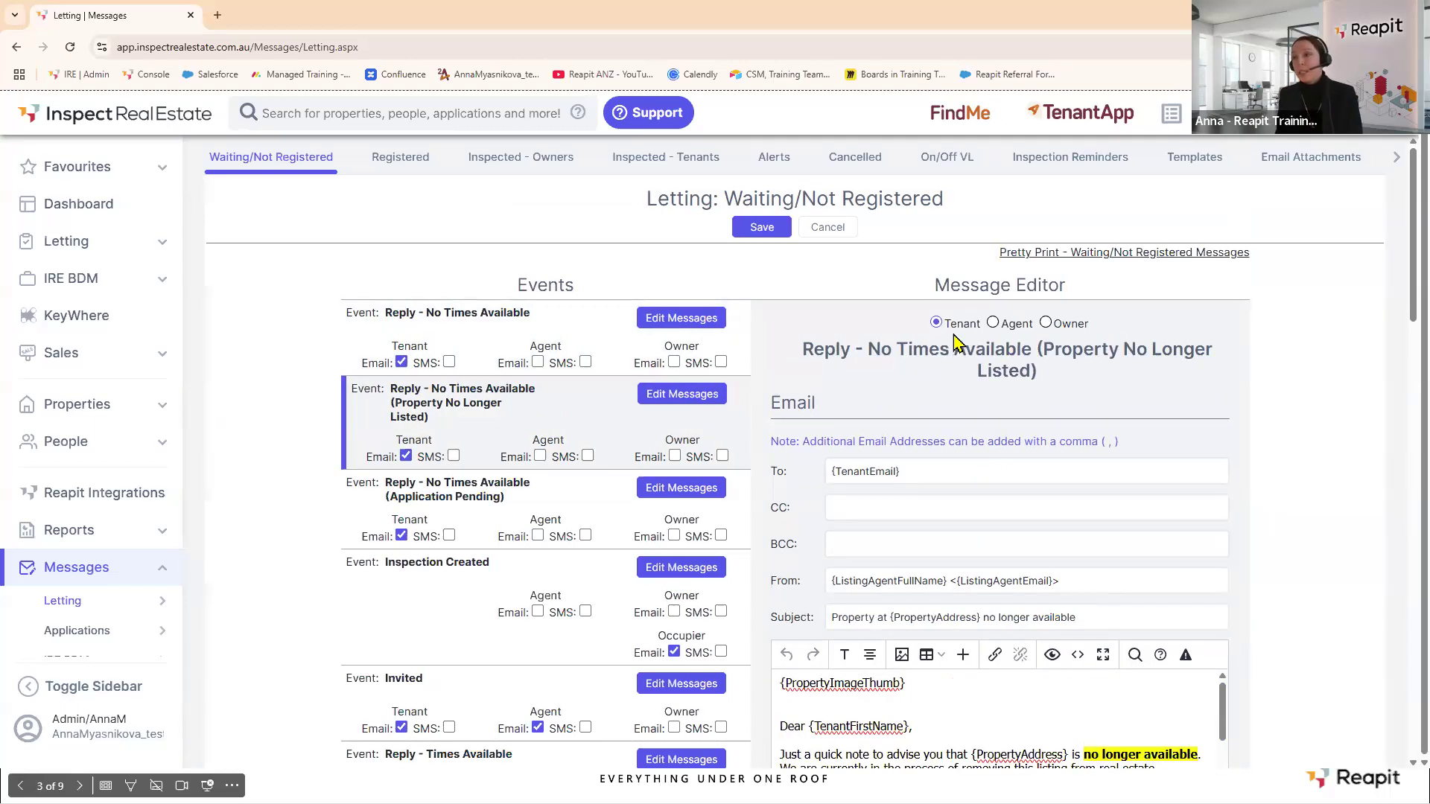
click(992, 323)
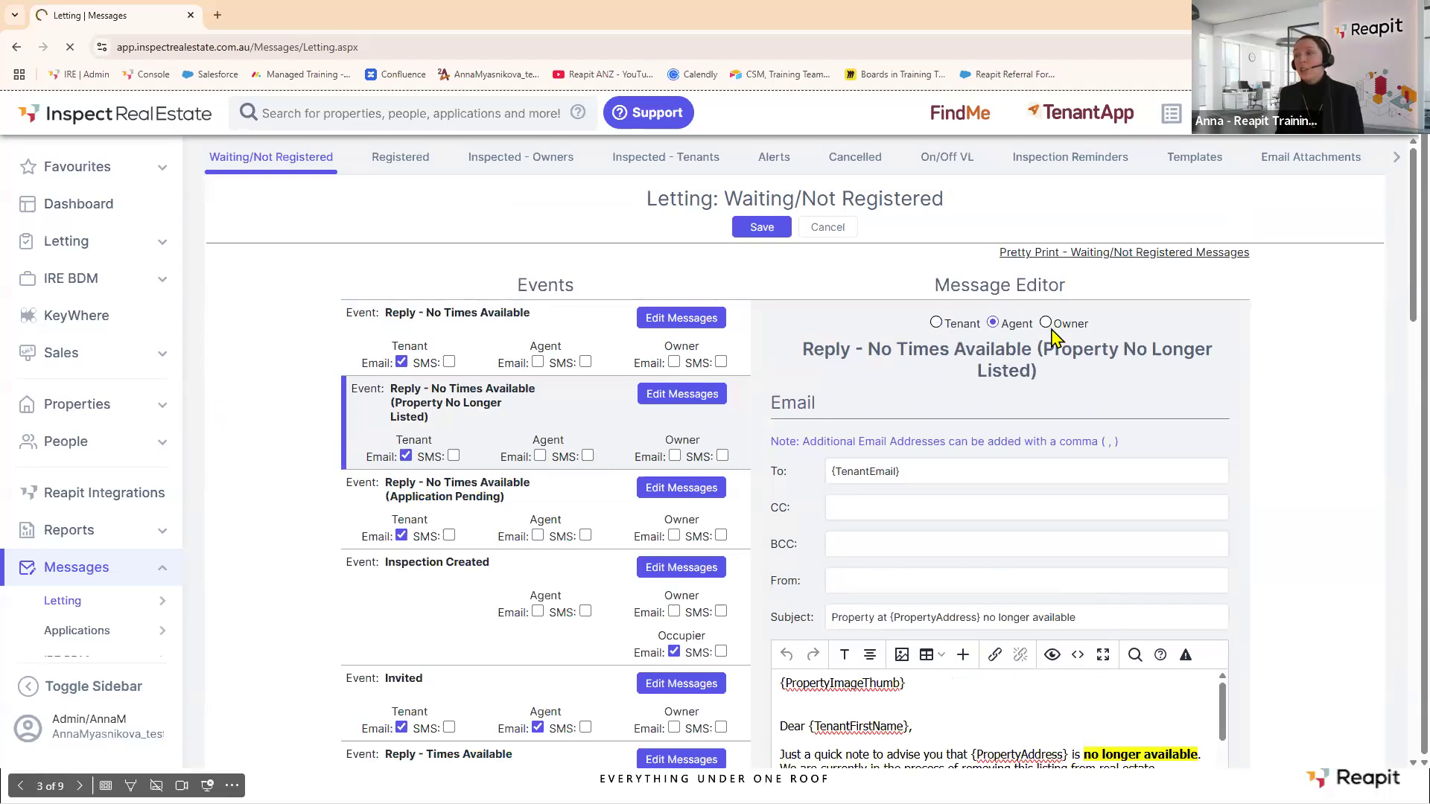
click(1045, 323)
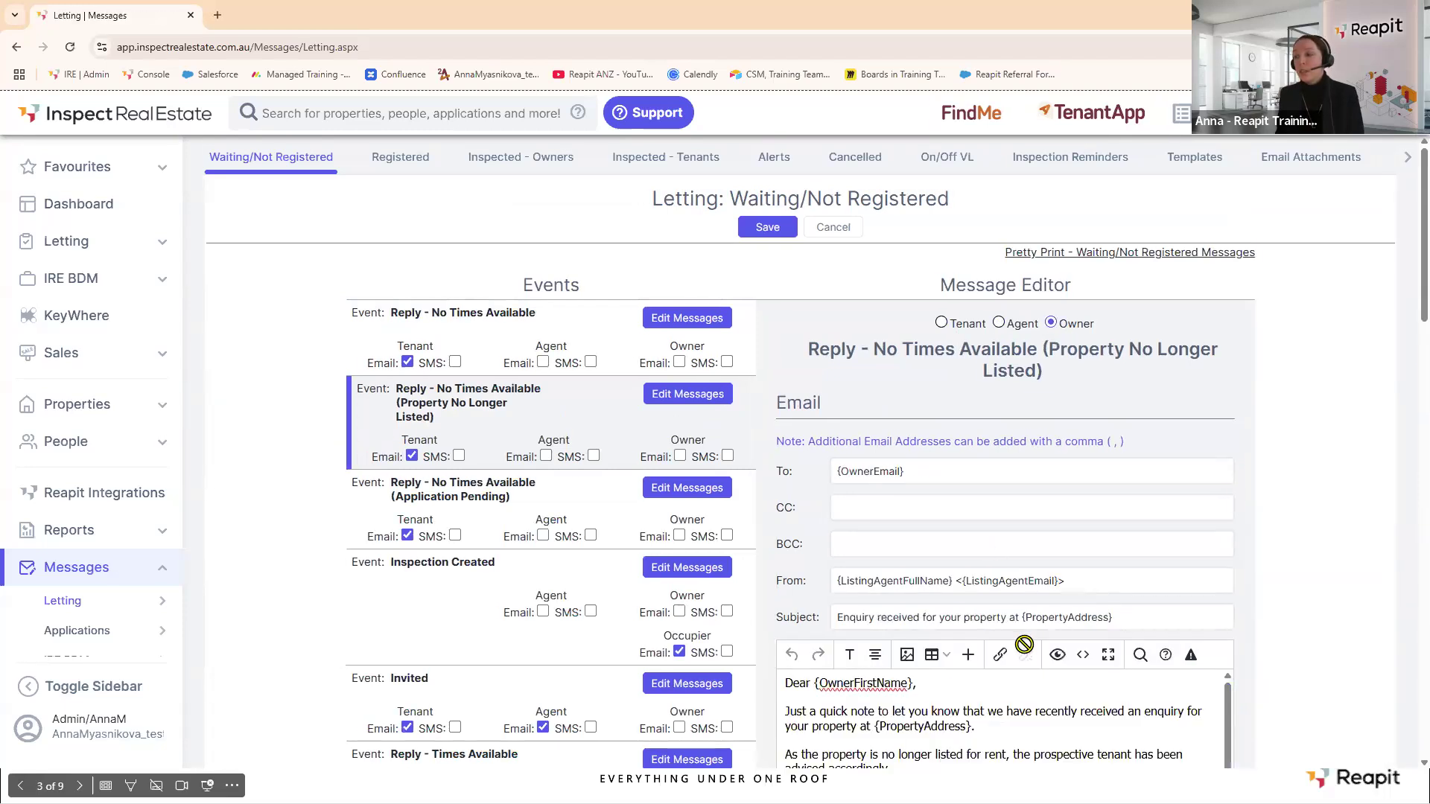
scroll(1024, 614, down, 3)
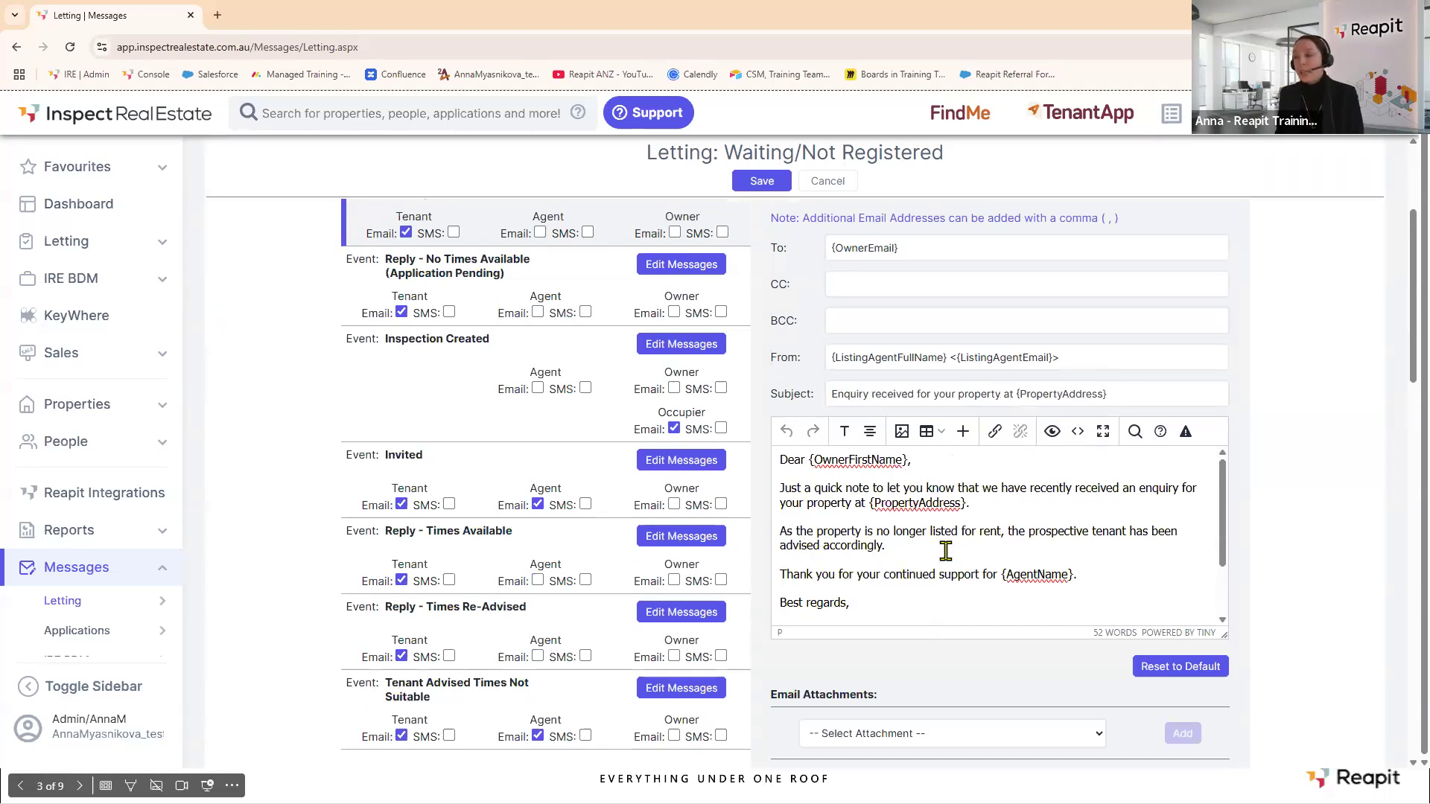
scroll(971, 537, down, 1)
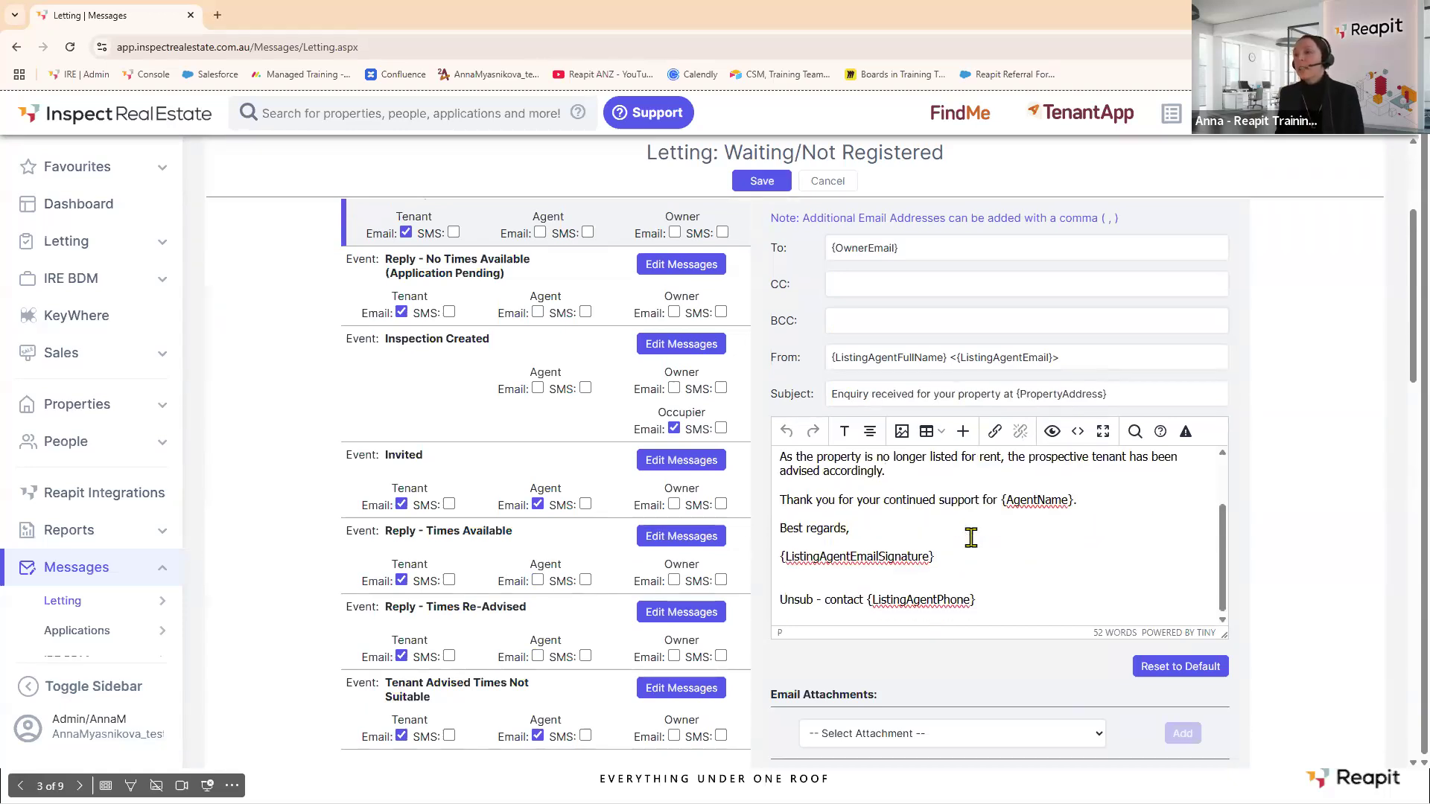
Save the owner email template and scroll back through it.
click(772, 190)
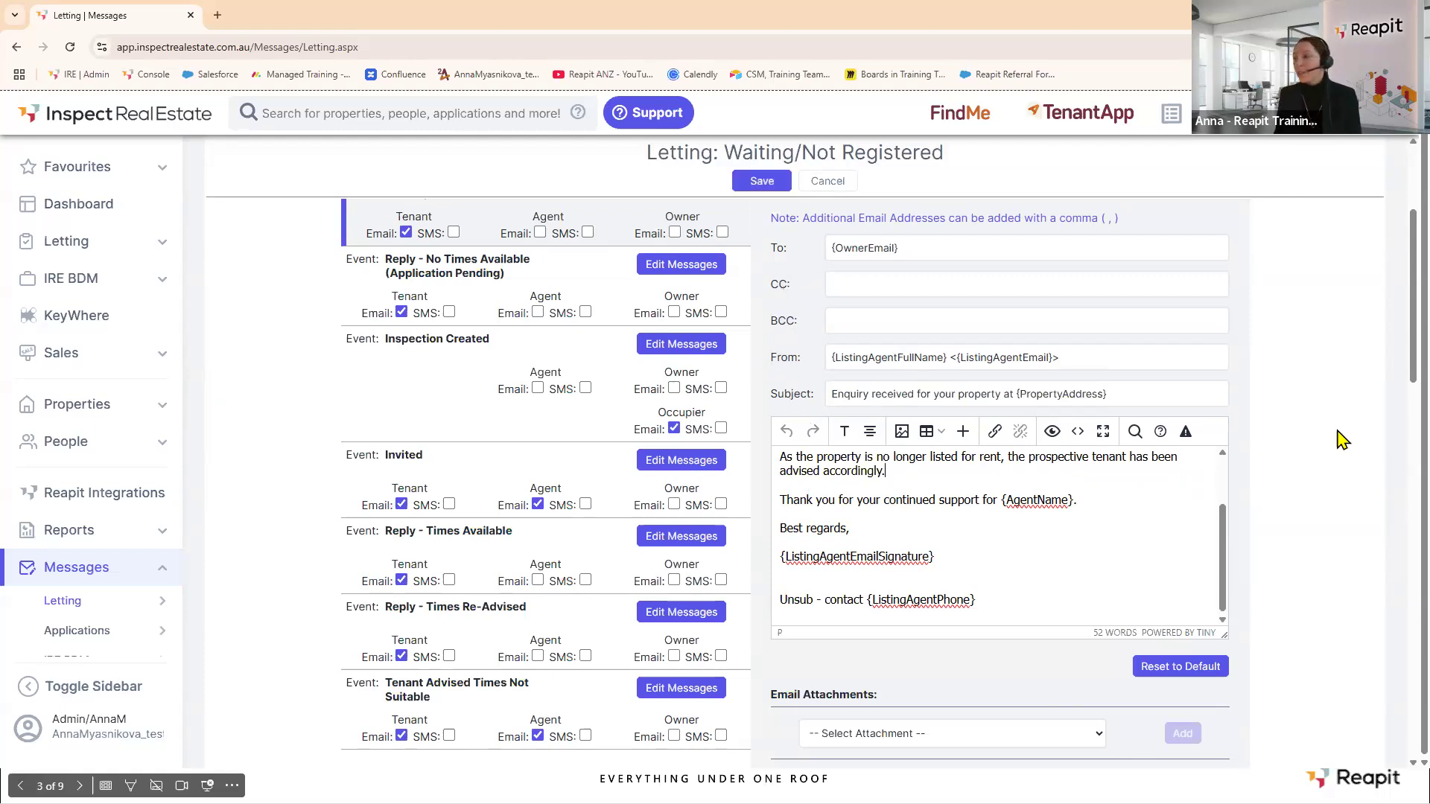
scroll(1338, 438, down, 3)
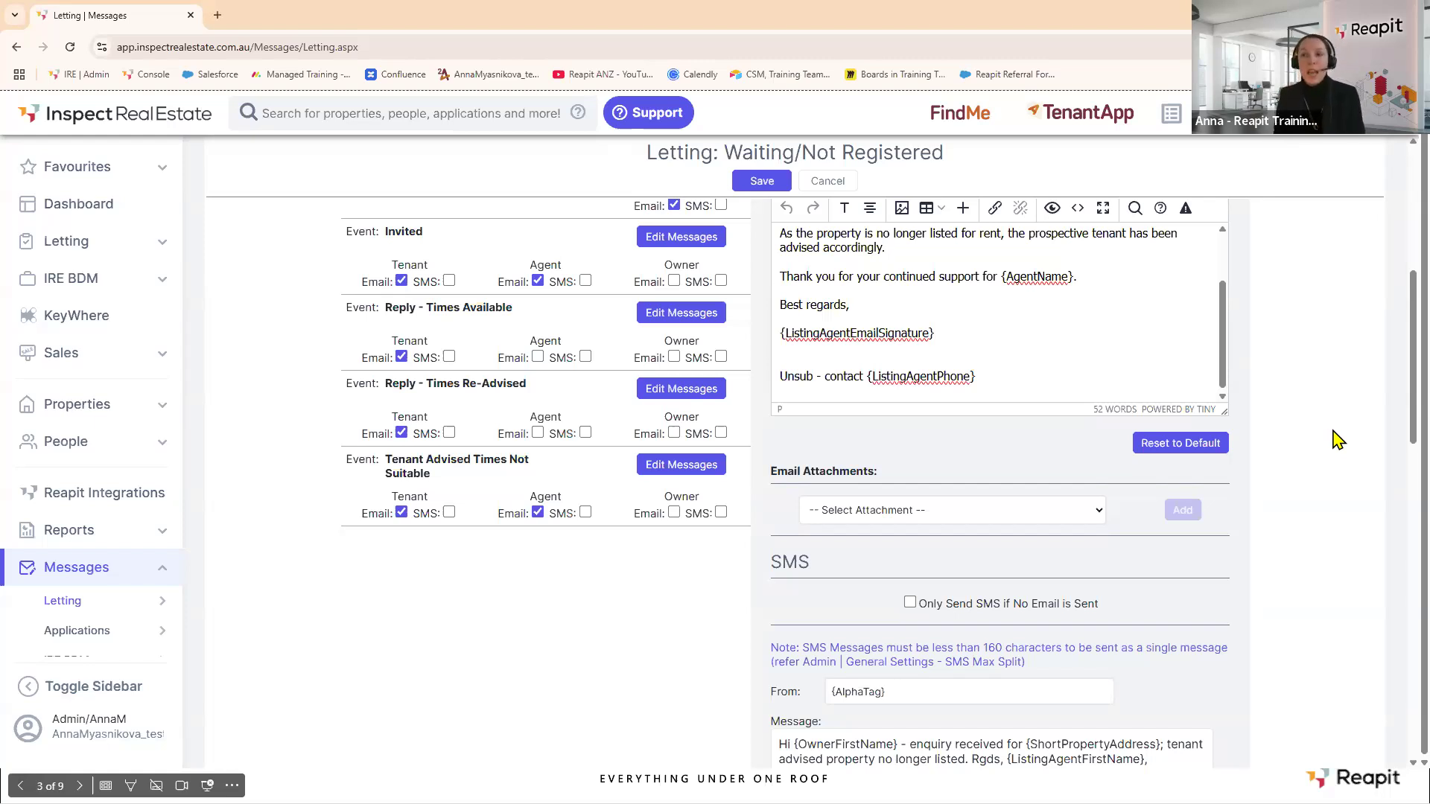
scroll(566, 356, up, 5)
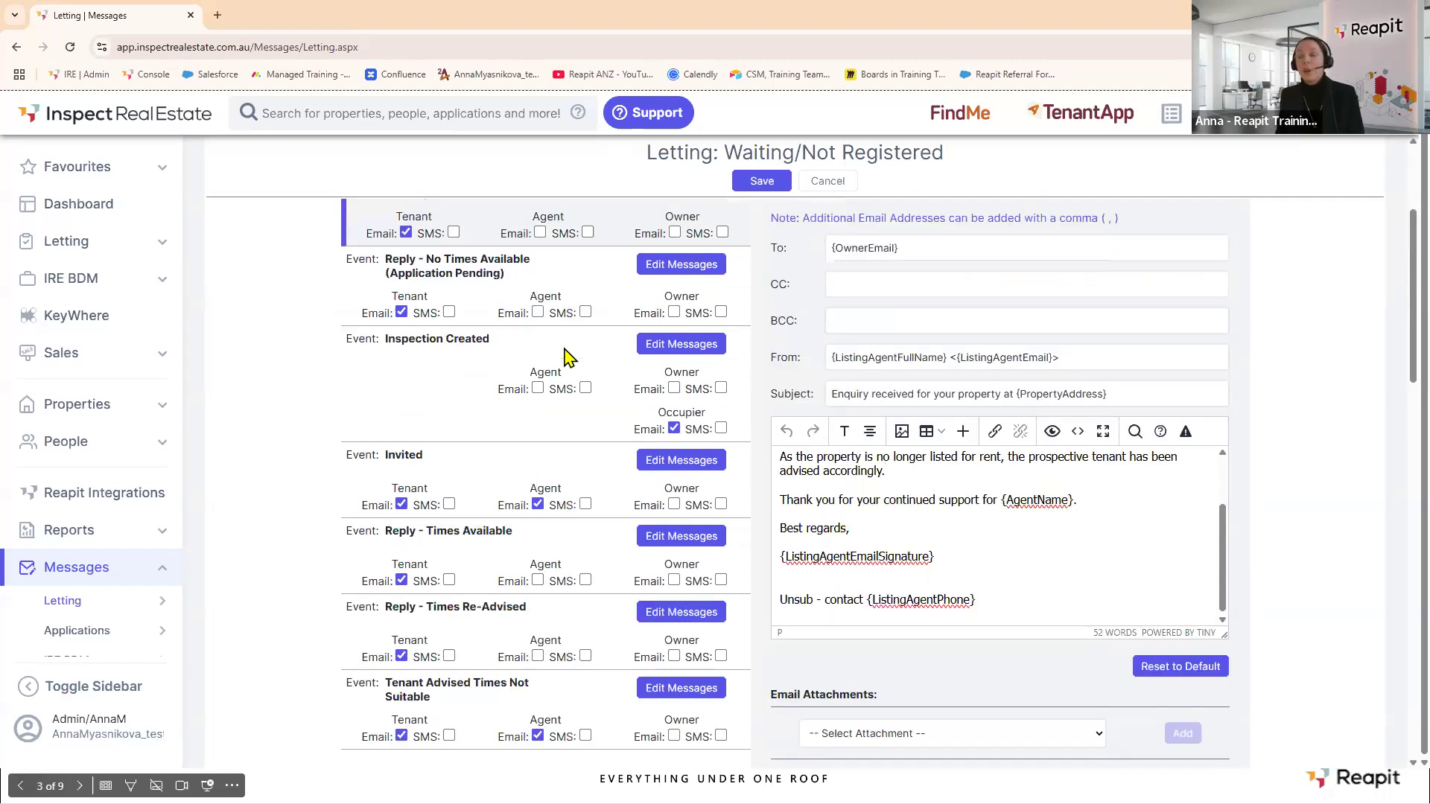
scroll(558, 345, up, 1)
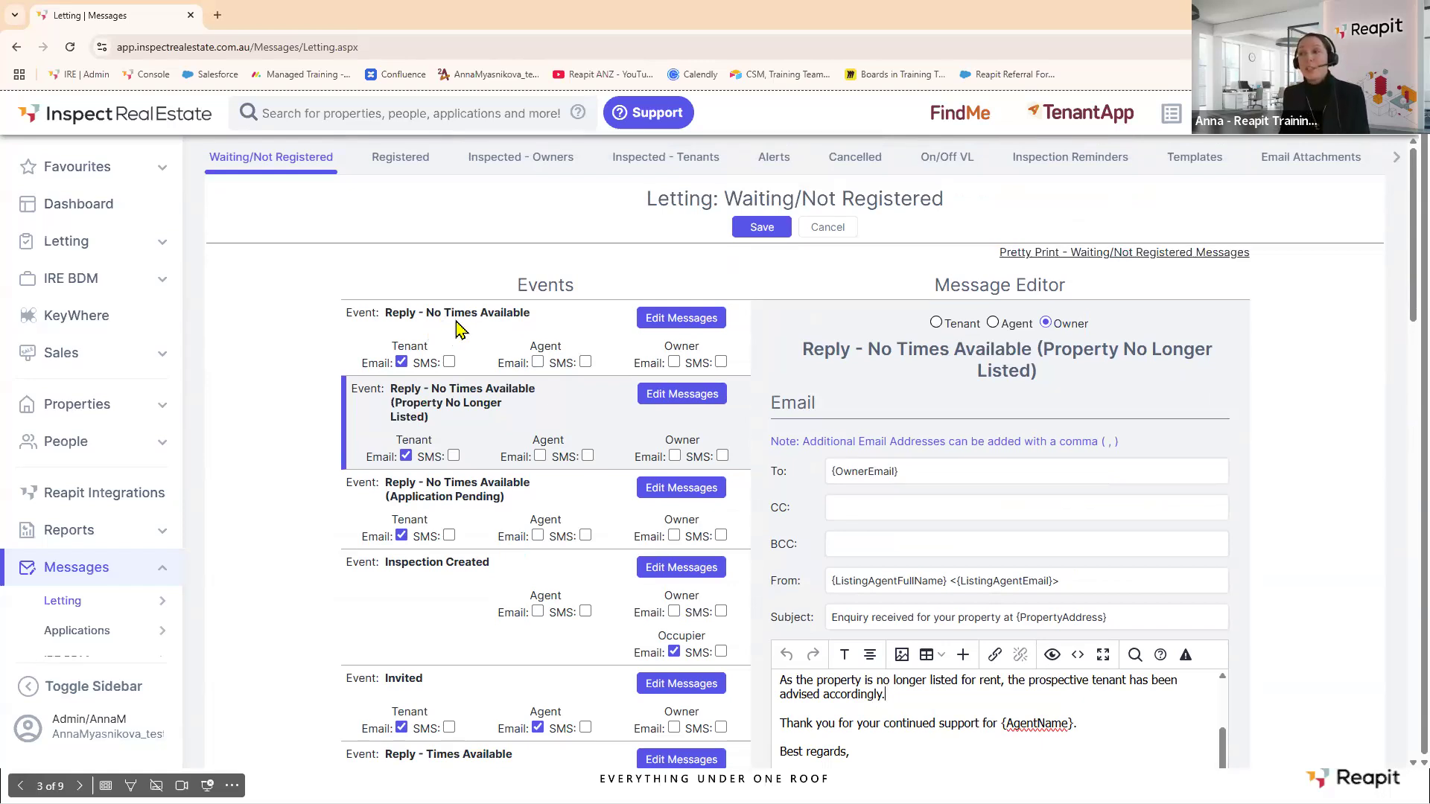
Reopen the Reply - No Times Available tenant email, check the Select Attachment list, and save.
click(666, 320)
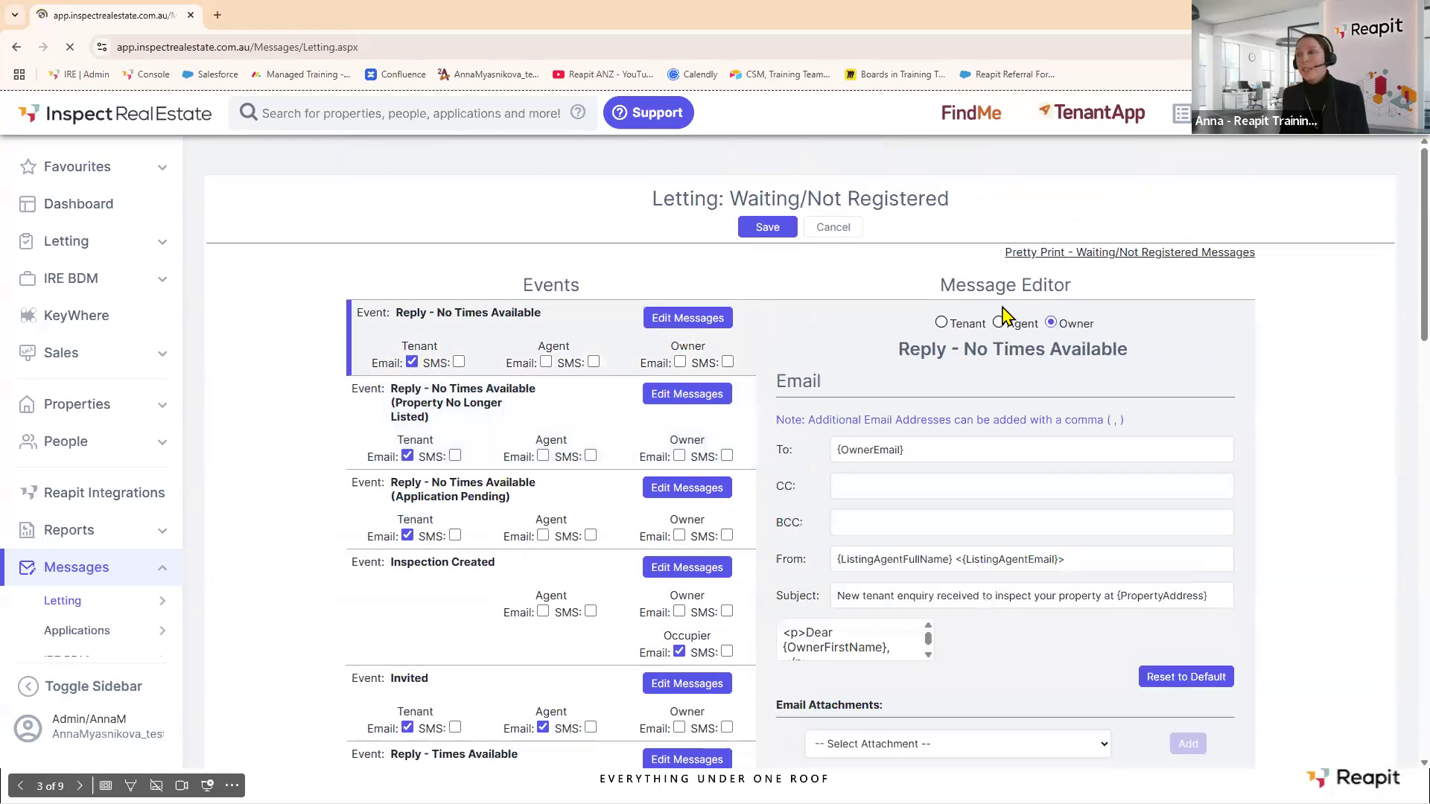
click(935, 322)
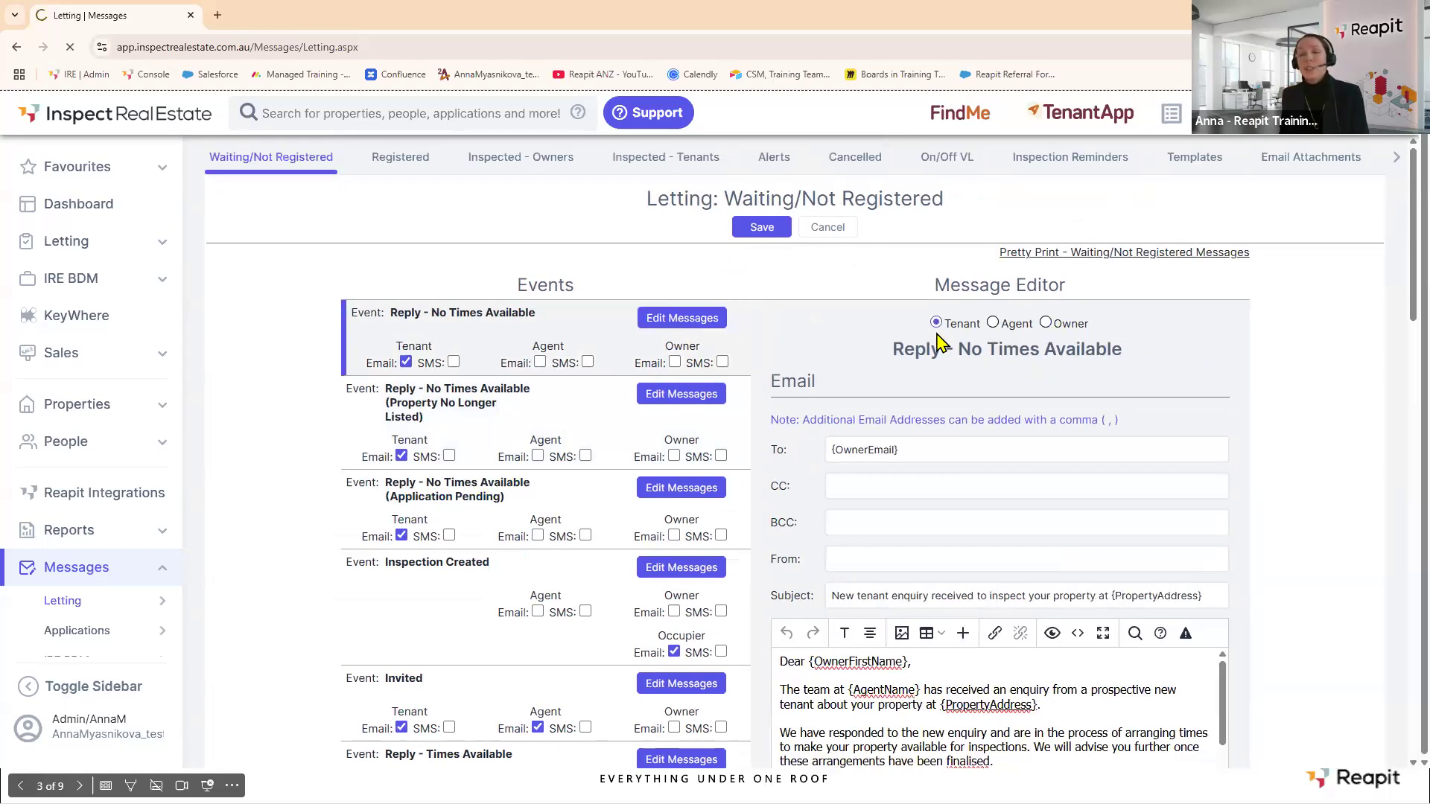
scroll(996, 534, down, 5)
scroll(989, 424, down, 1)
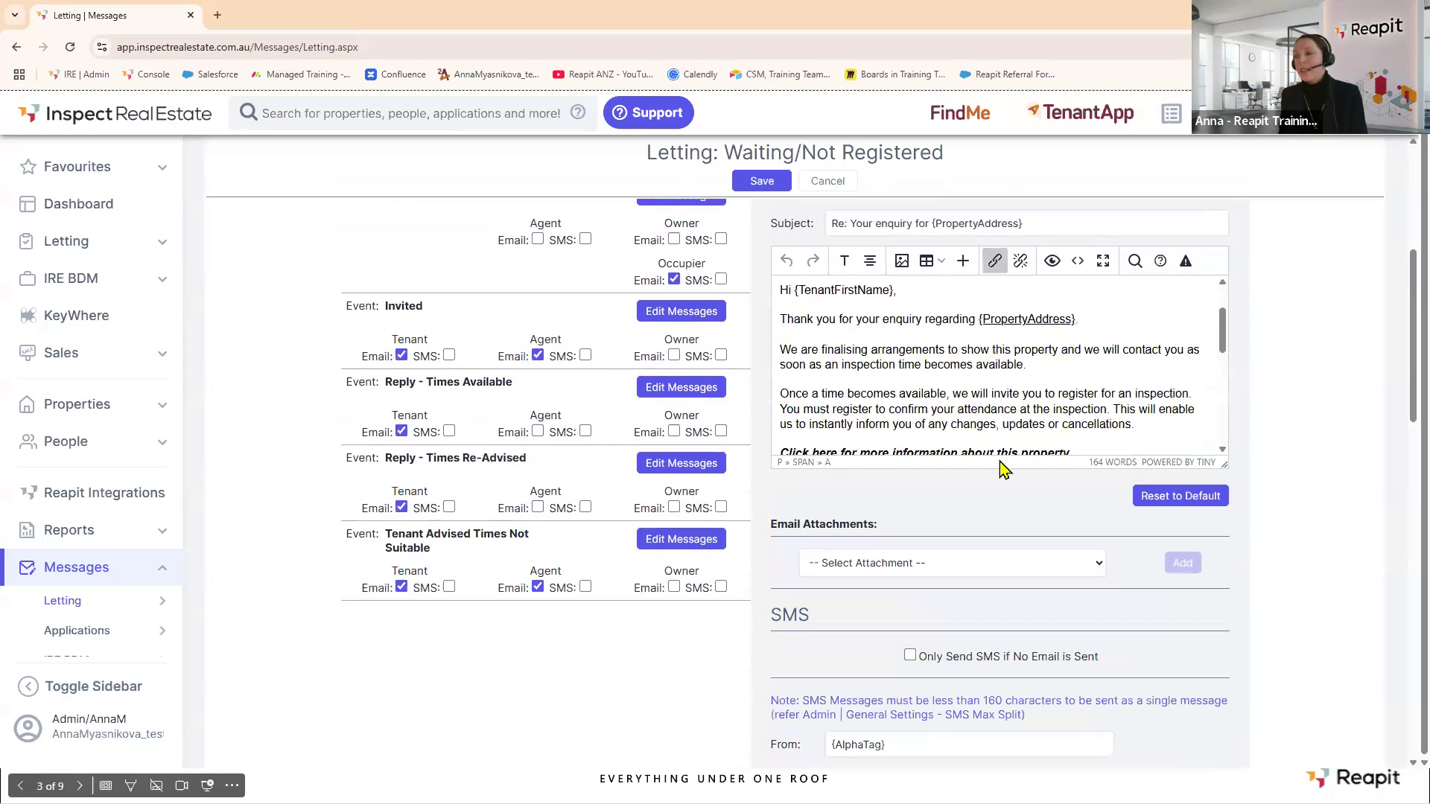
click(1100, 566)
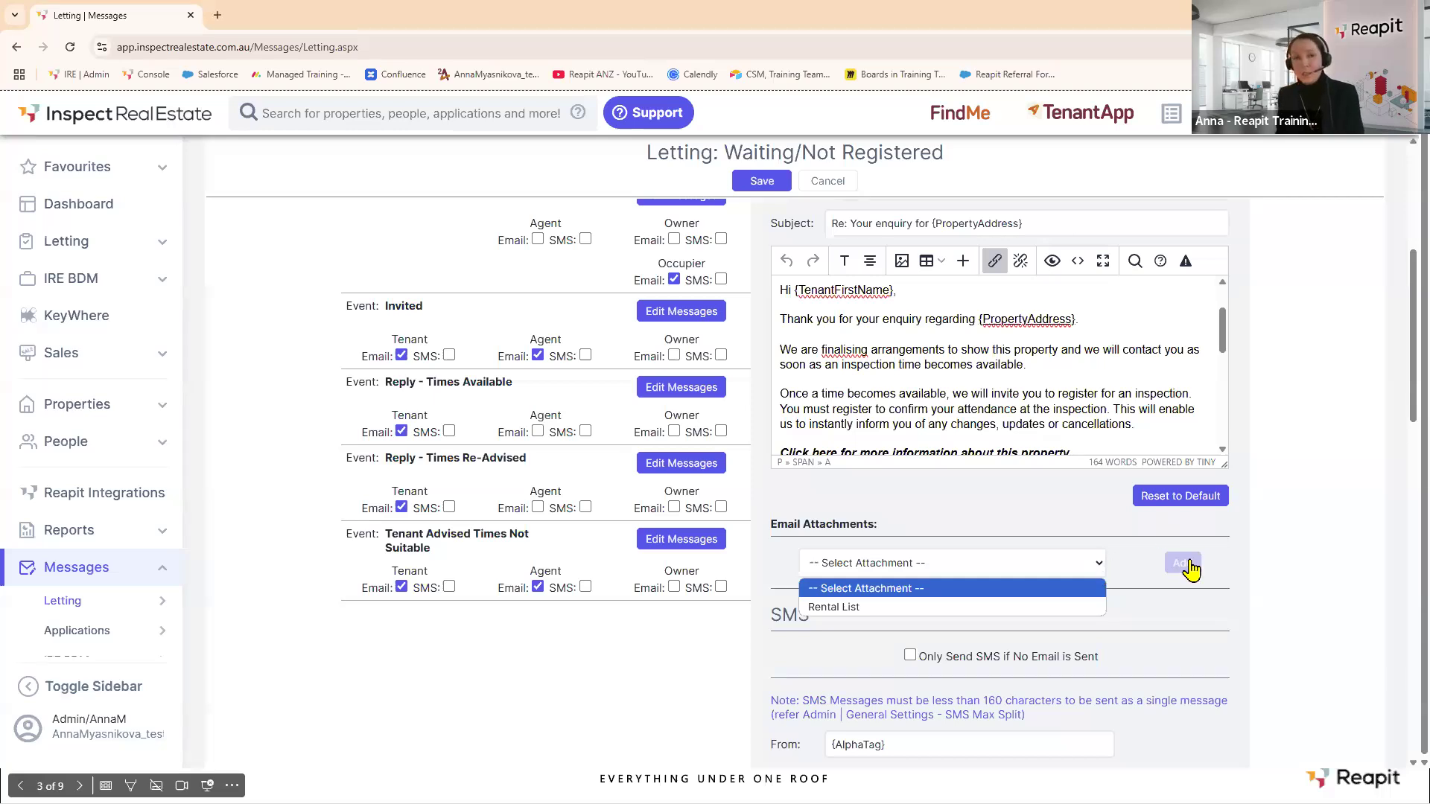
click(762, 187)
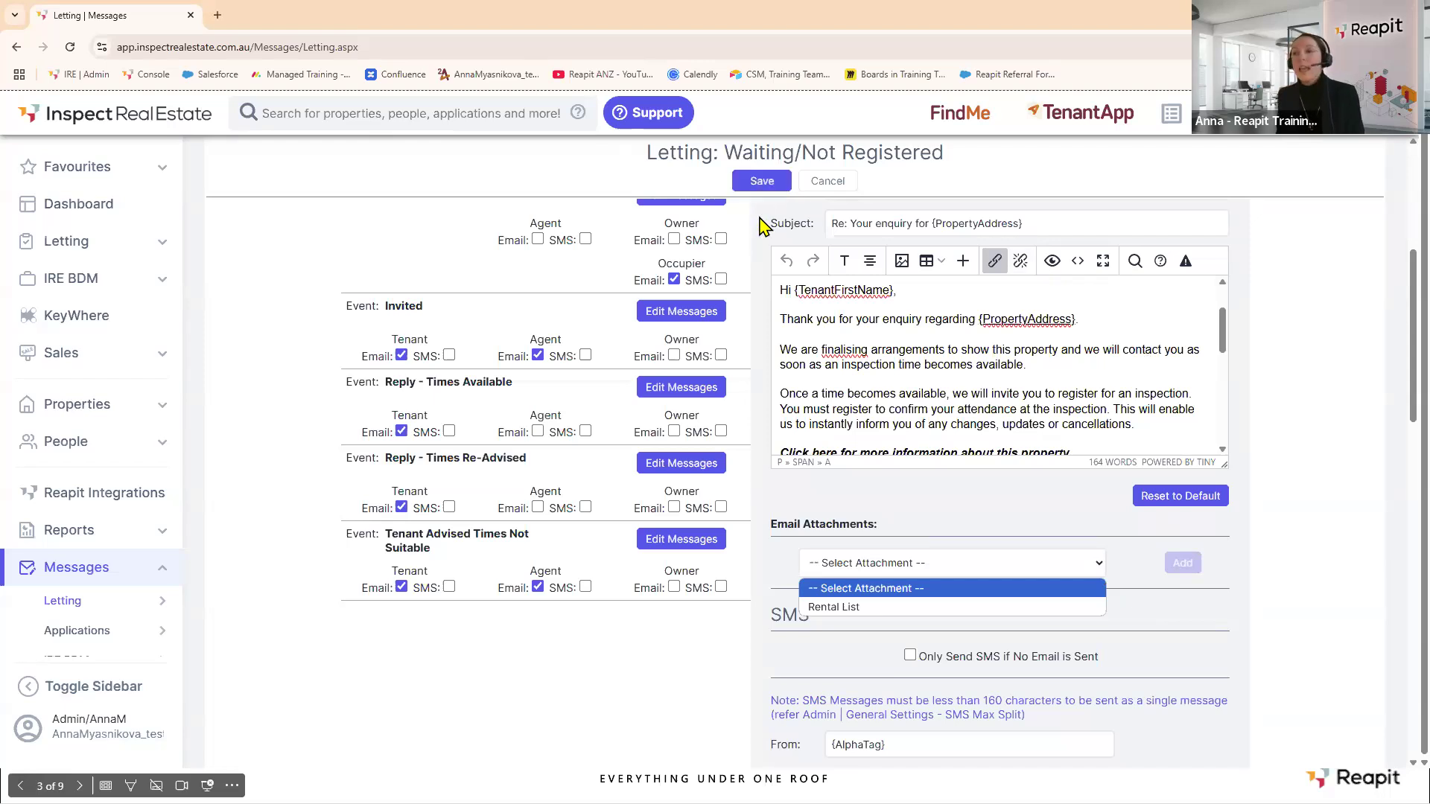
scroll(799, 319, up, 1)
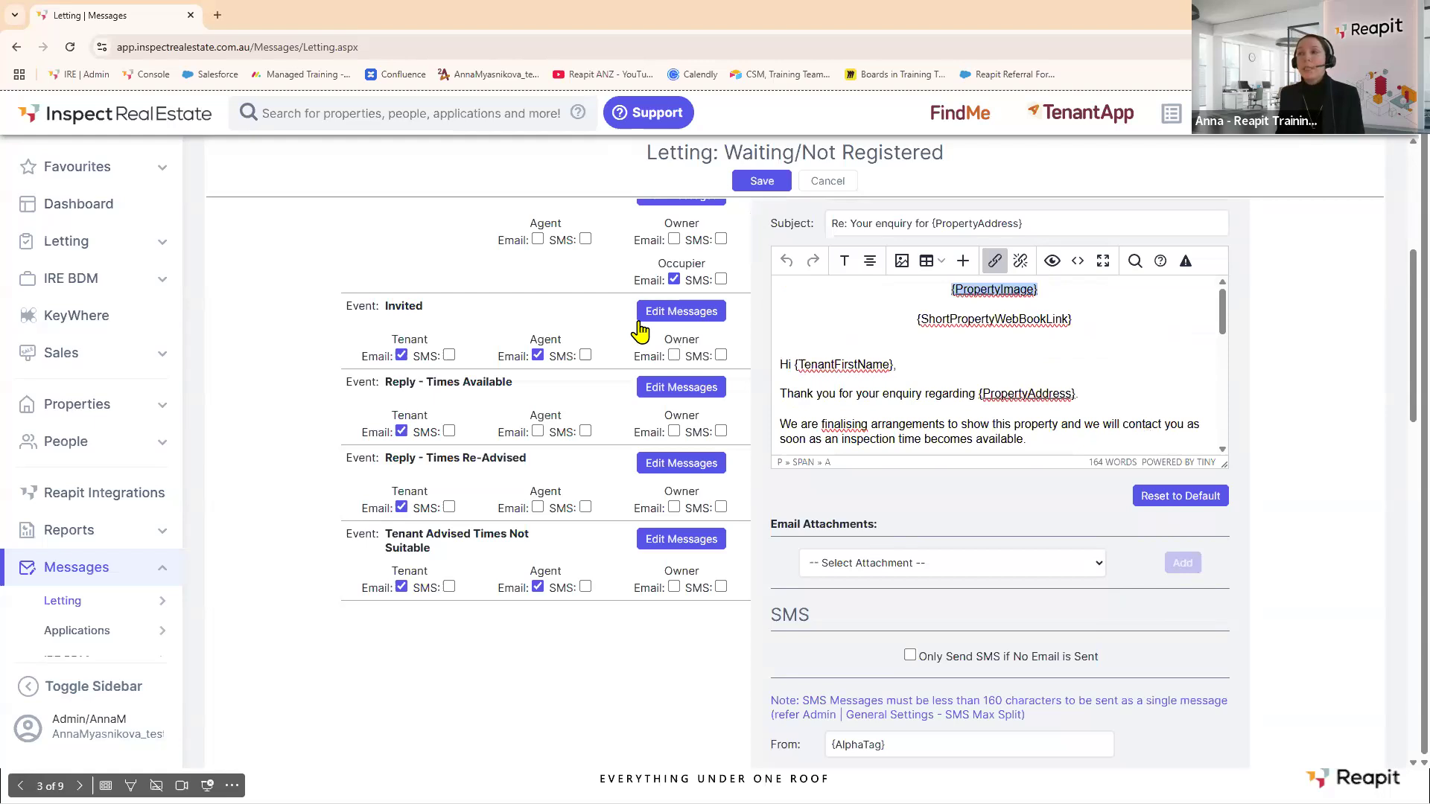
scroll(642, 332, up, 5)
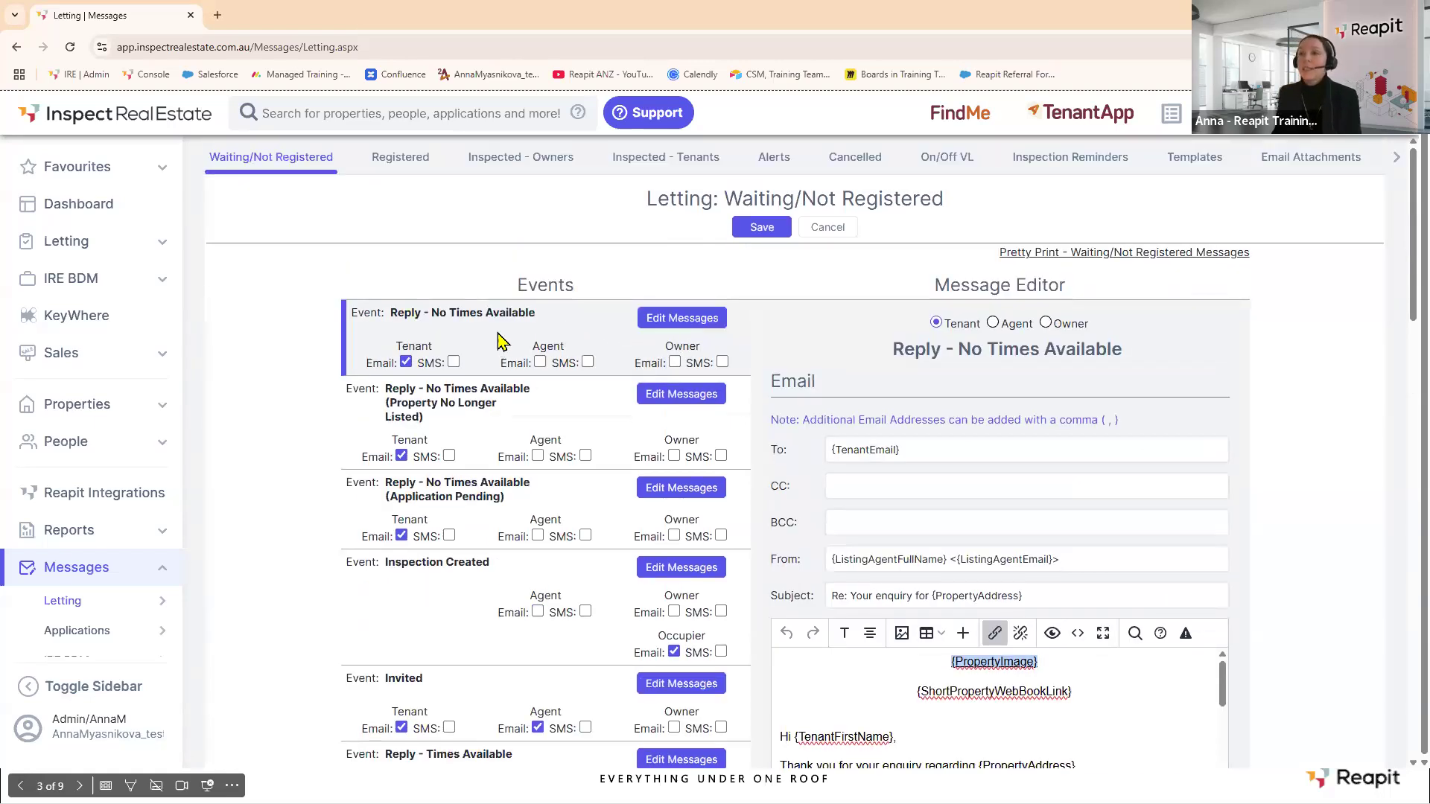
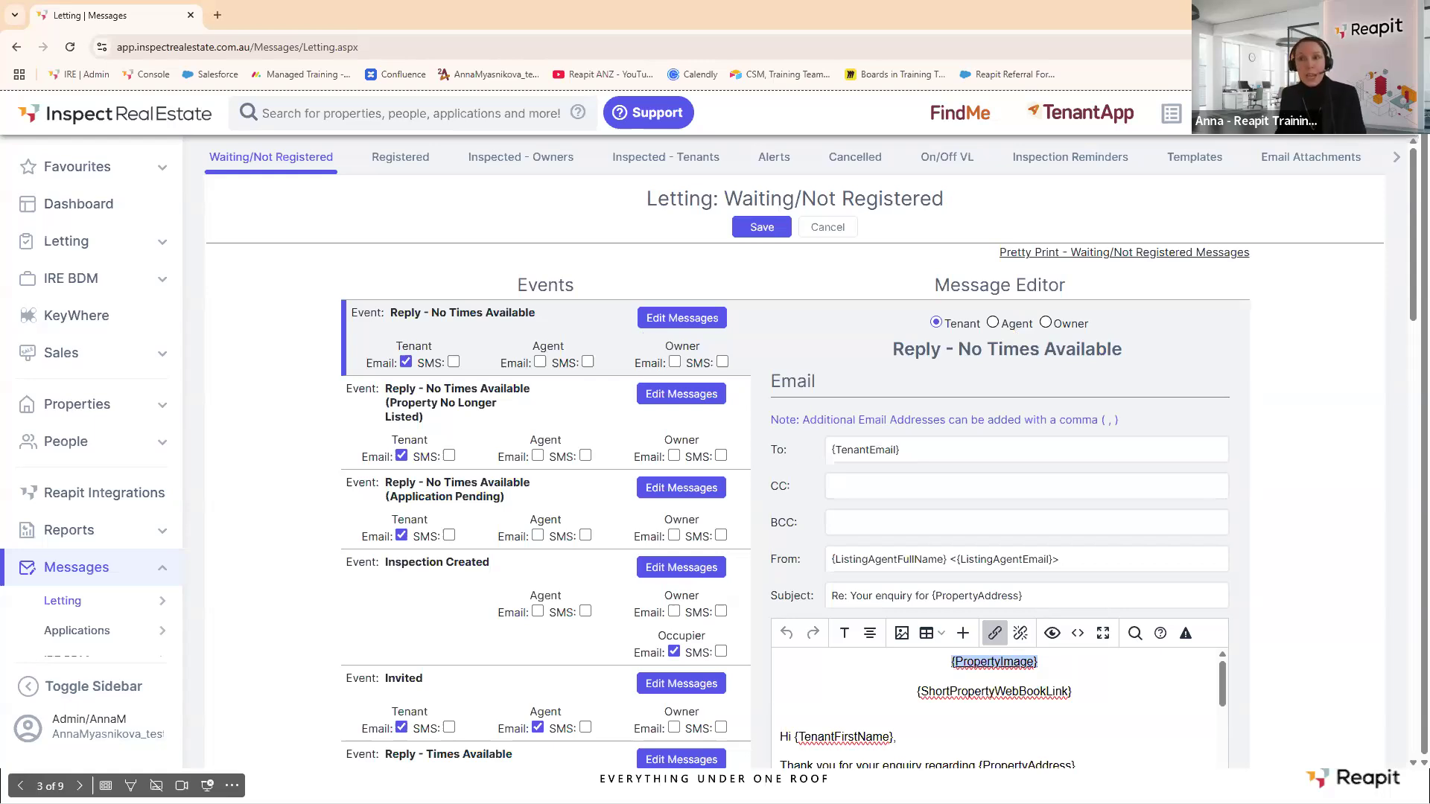
click(307, 111)
text(34)
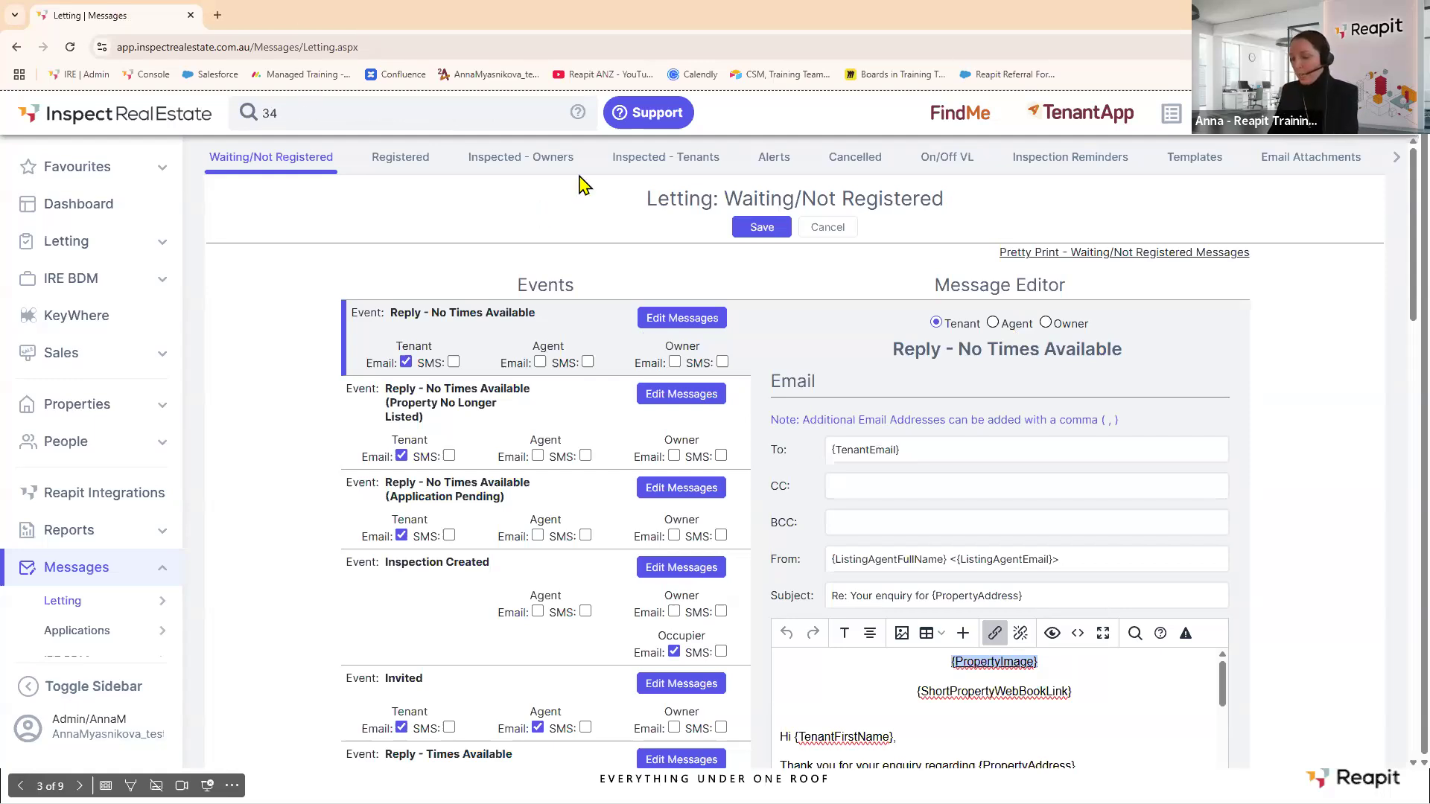
text( pur)
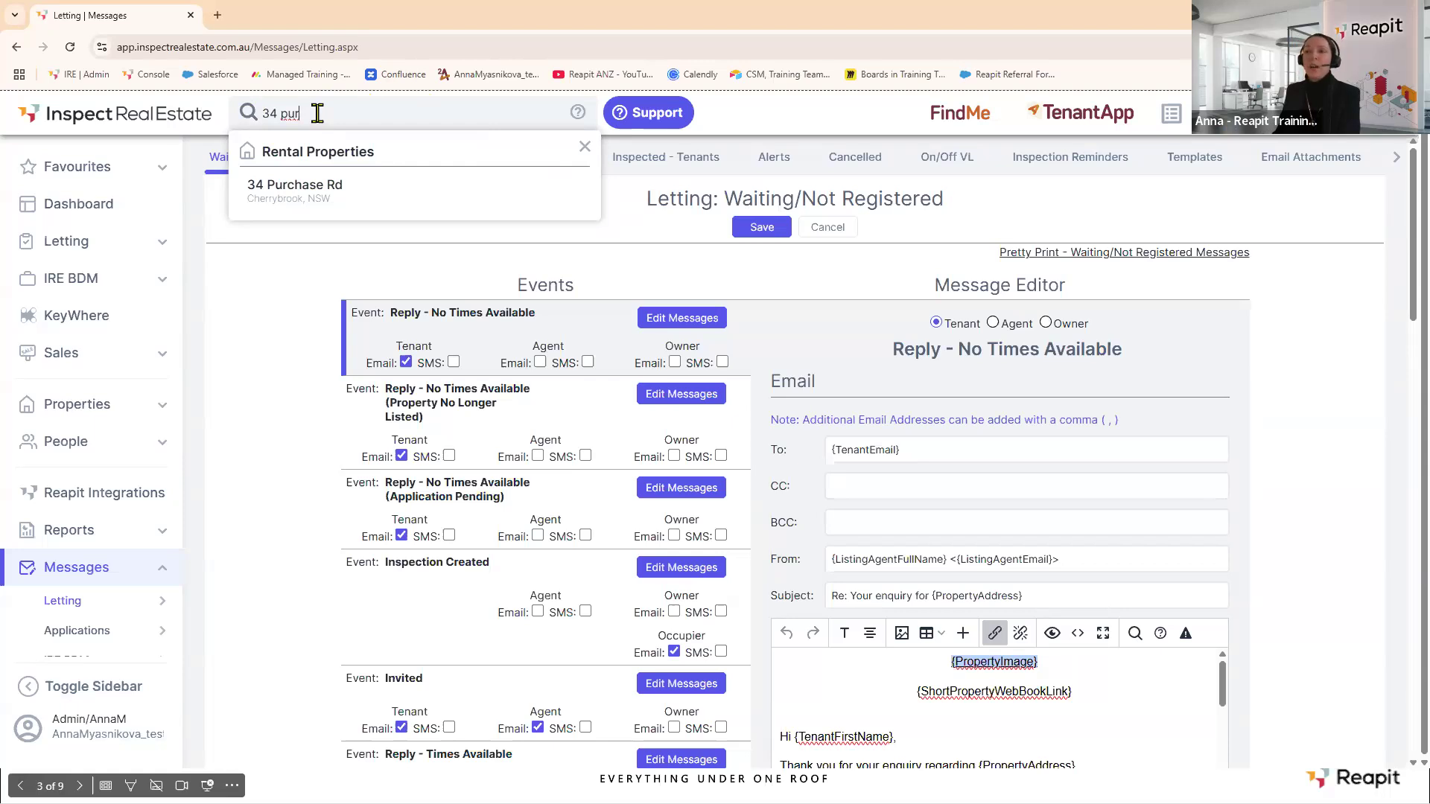
click(289, 194)
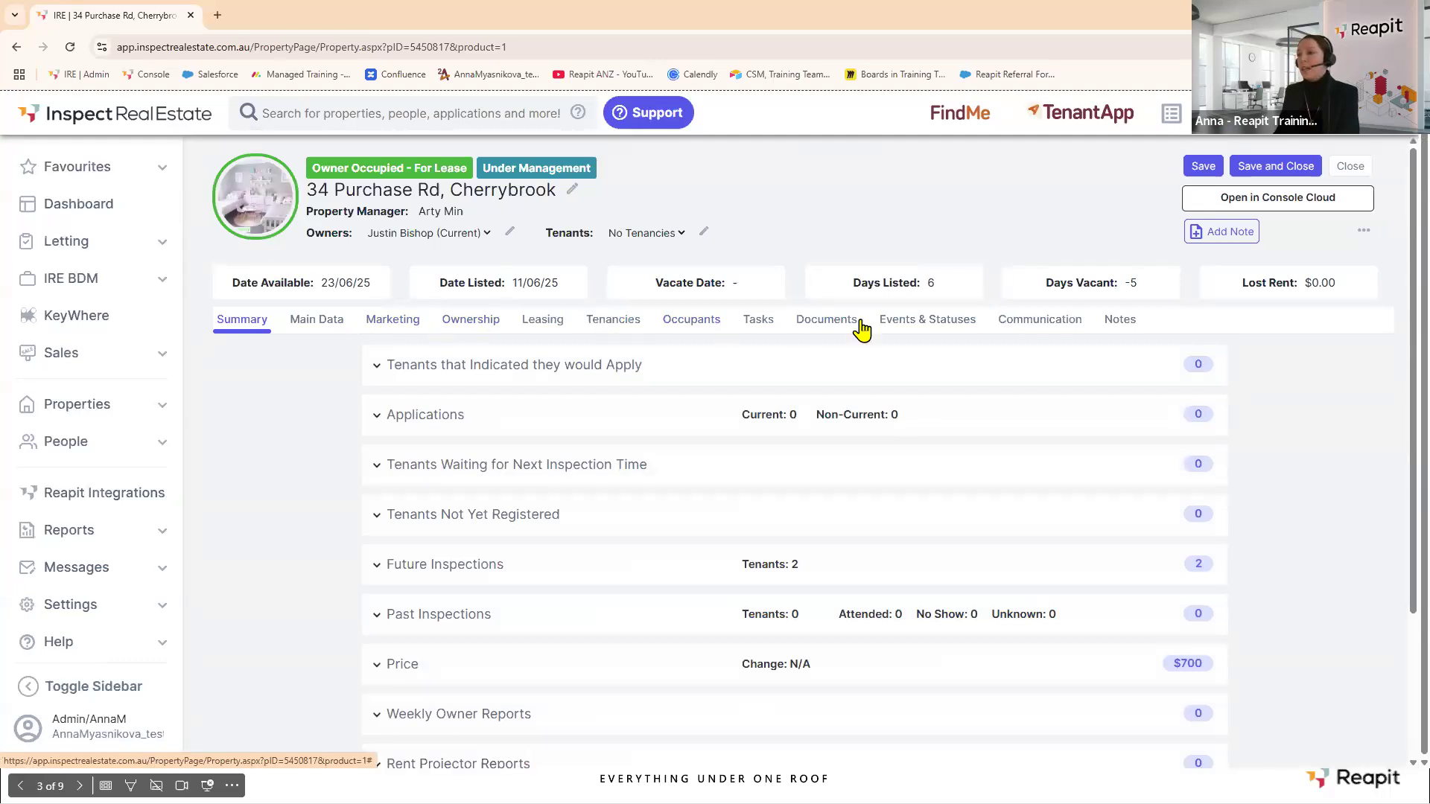
click(923, 330)
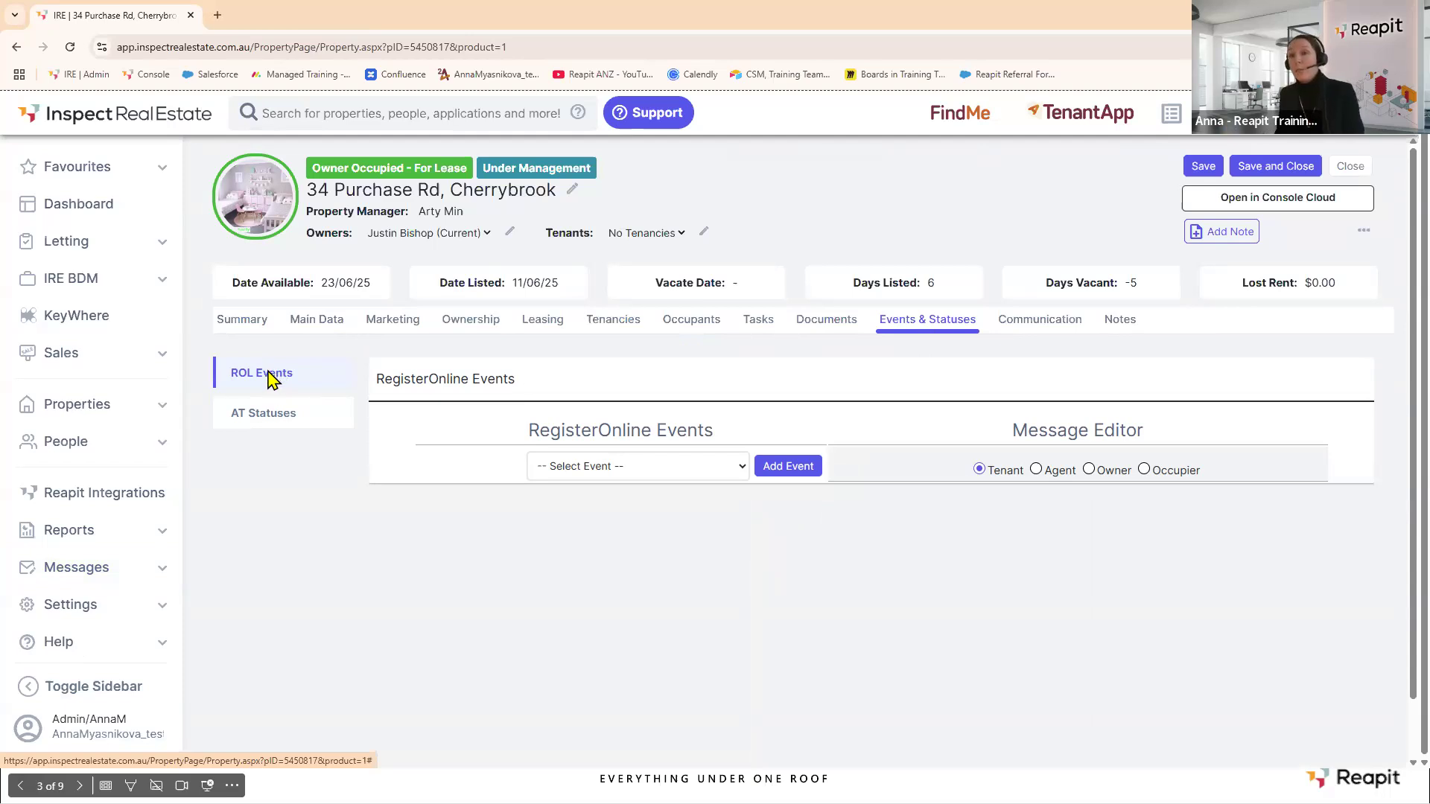
Switch to AT Statuses, return to ROL Events, and list the RegisterOnline events available to add.
click(267, 415)
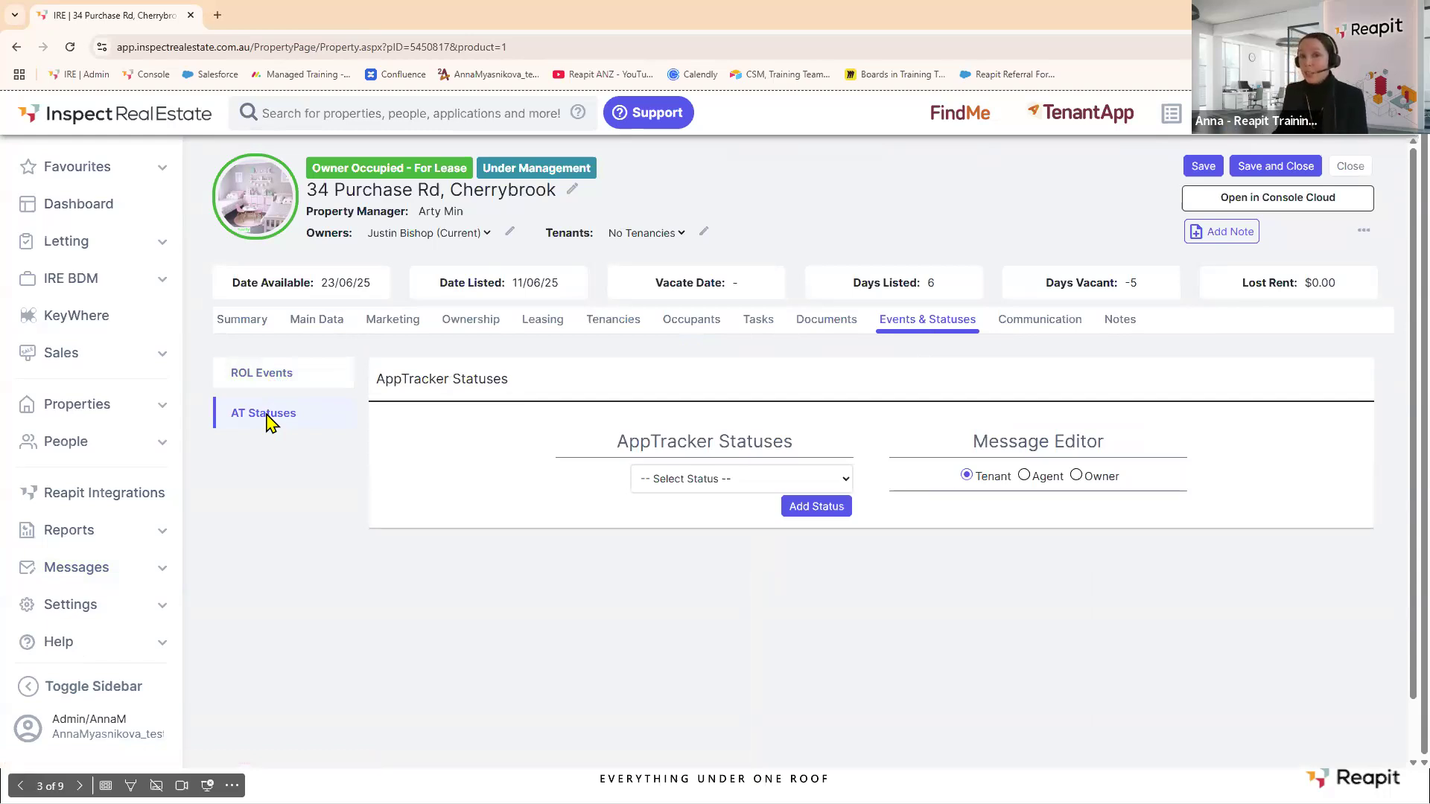
click(265, 376)
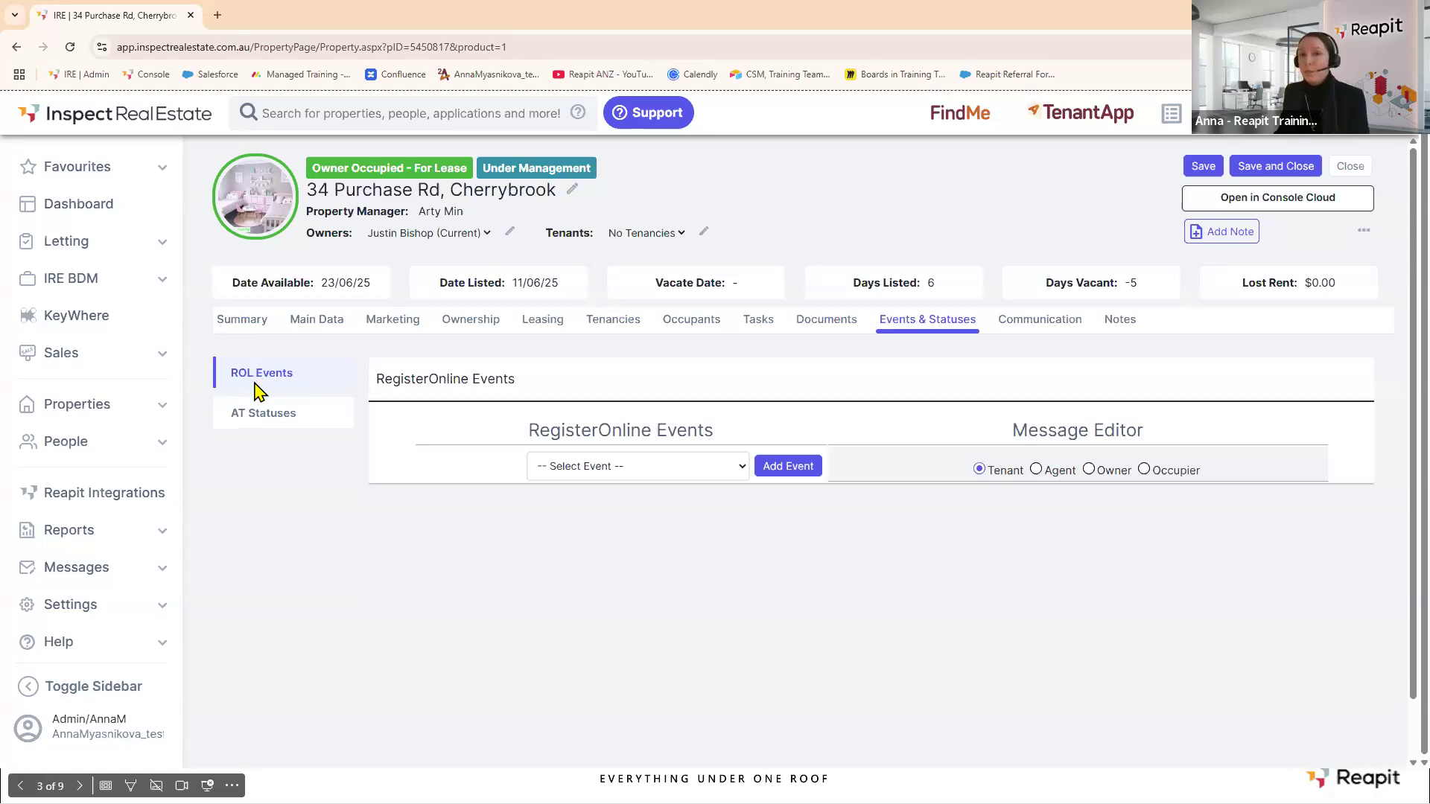
click(744, 468)
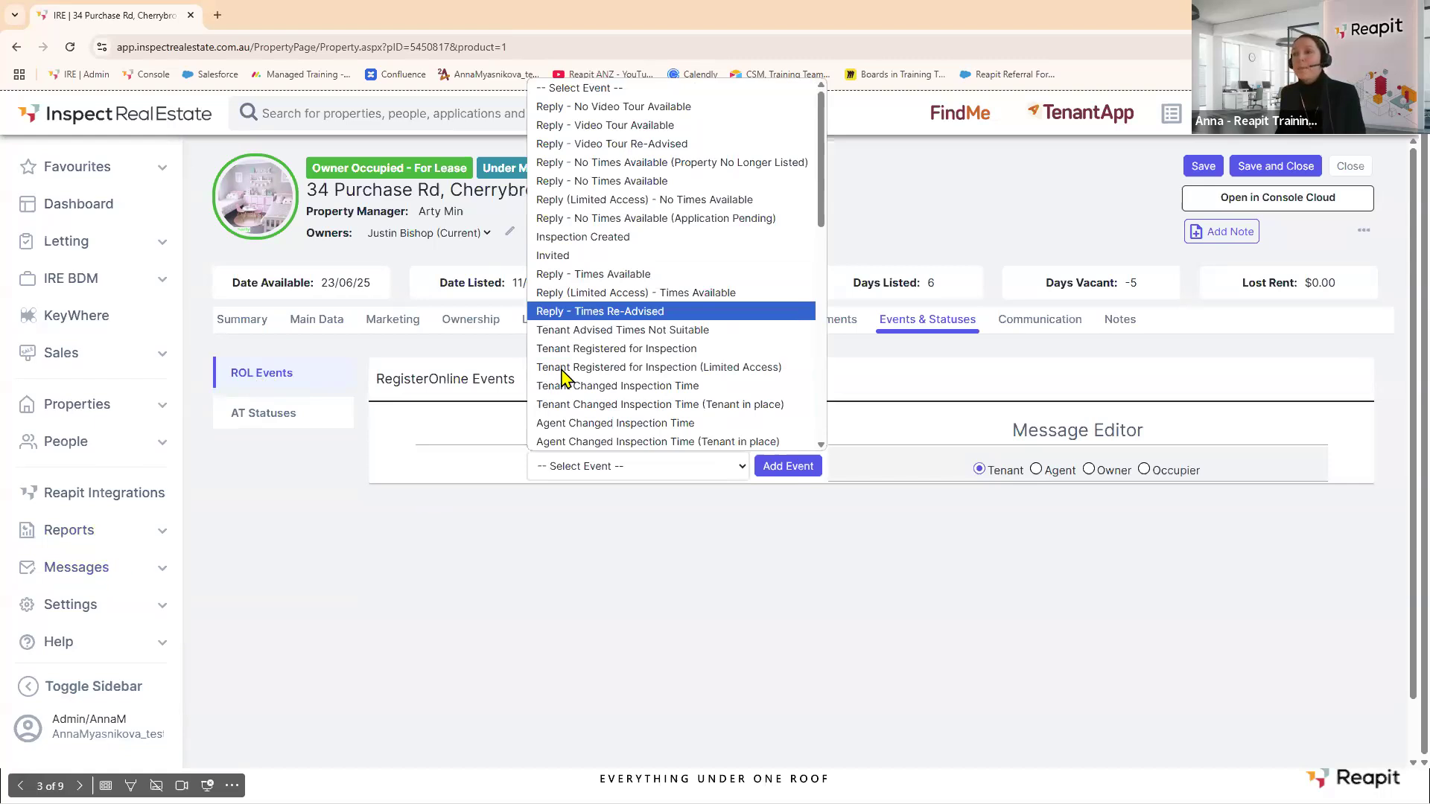
Add a Tenant Registered for Inspection event, review its tenant email, save it, and show AT Statuses.
click(666, 350)
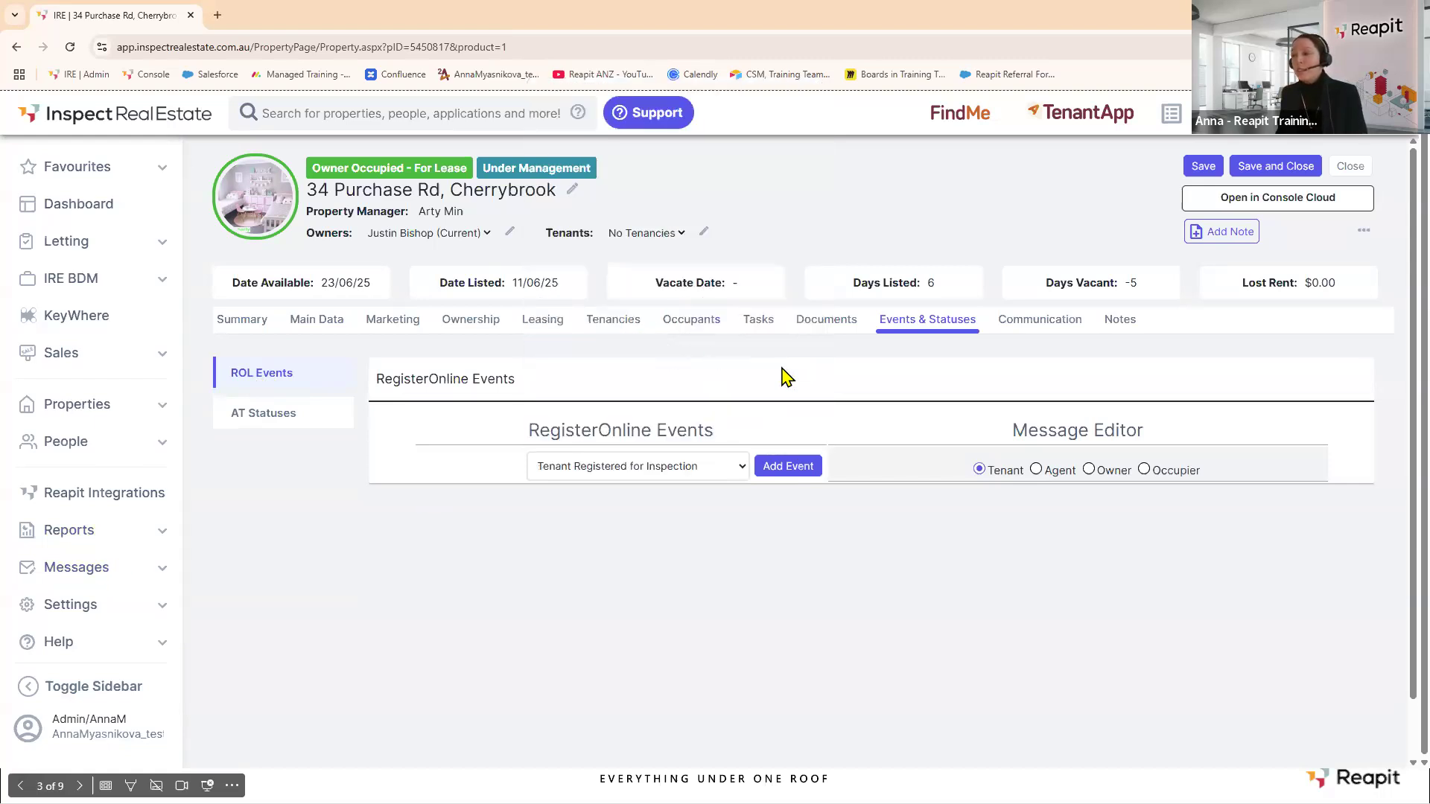
click(789, 469)
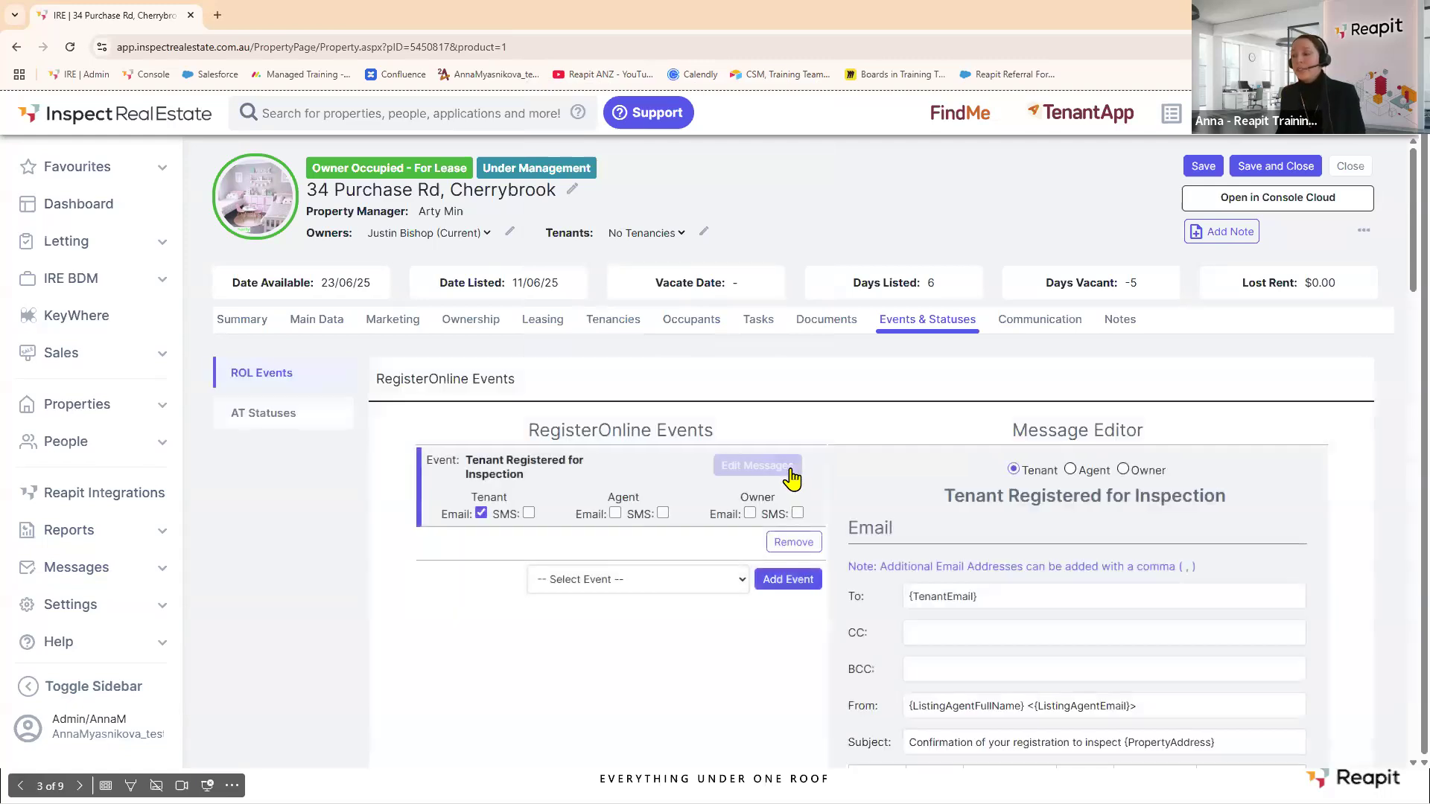
scroll(1064, 506, down, 2)
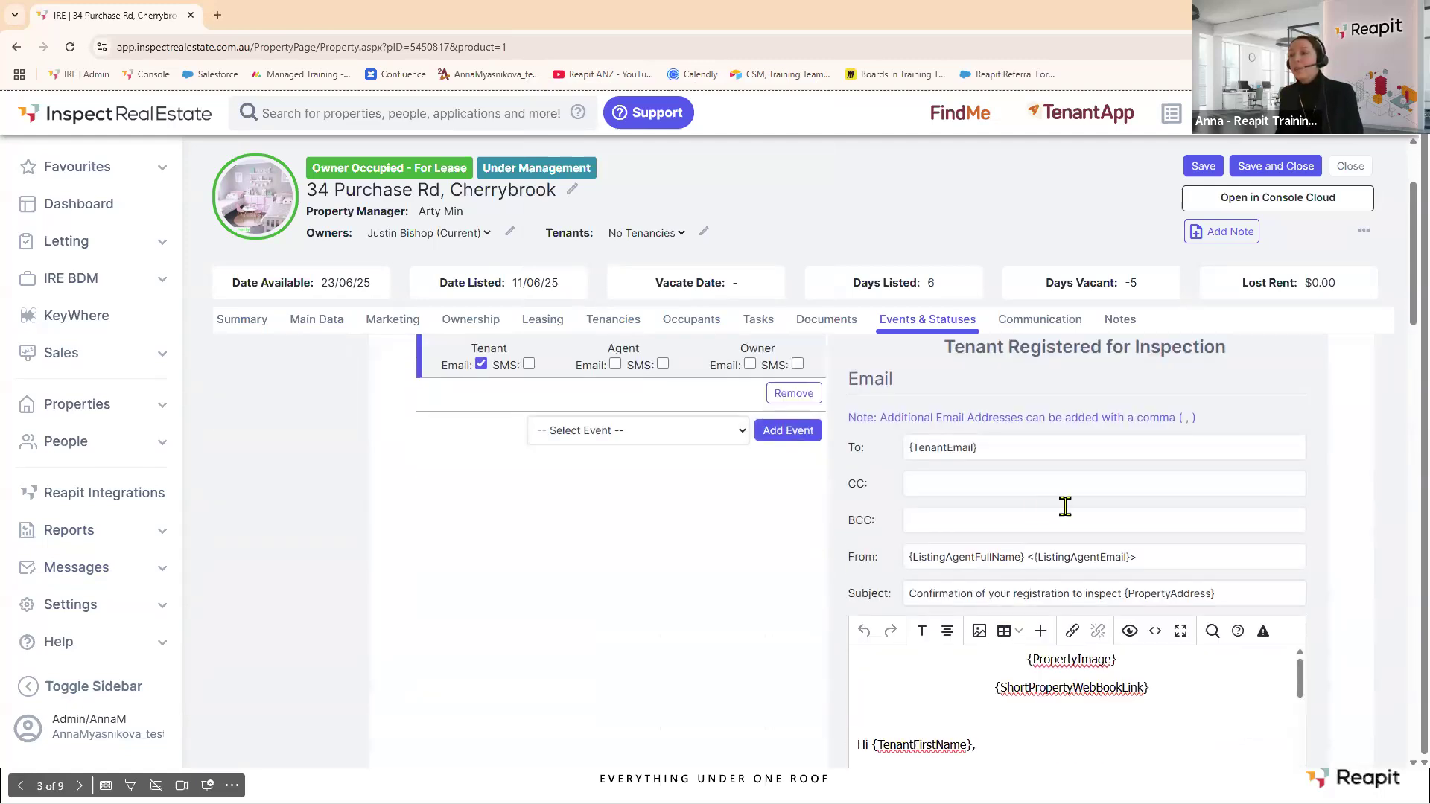
scroll(1065, 506, up, 2)
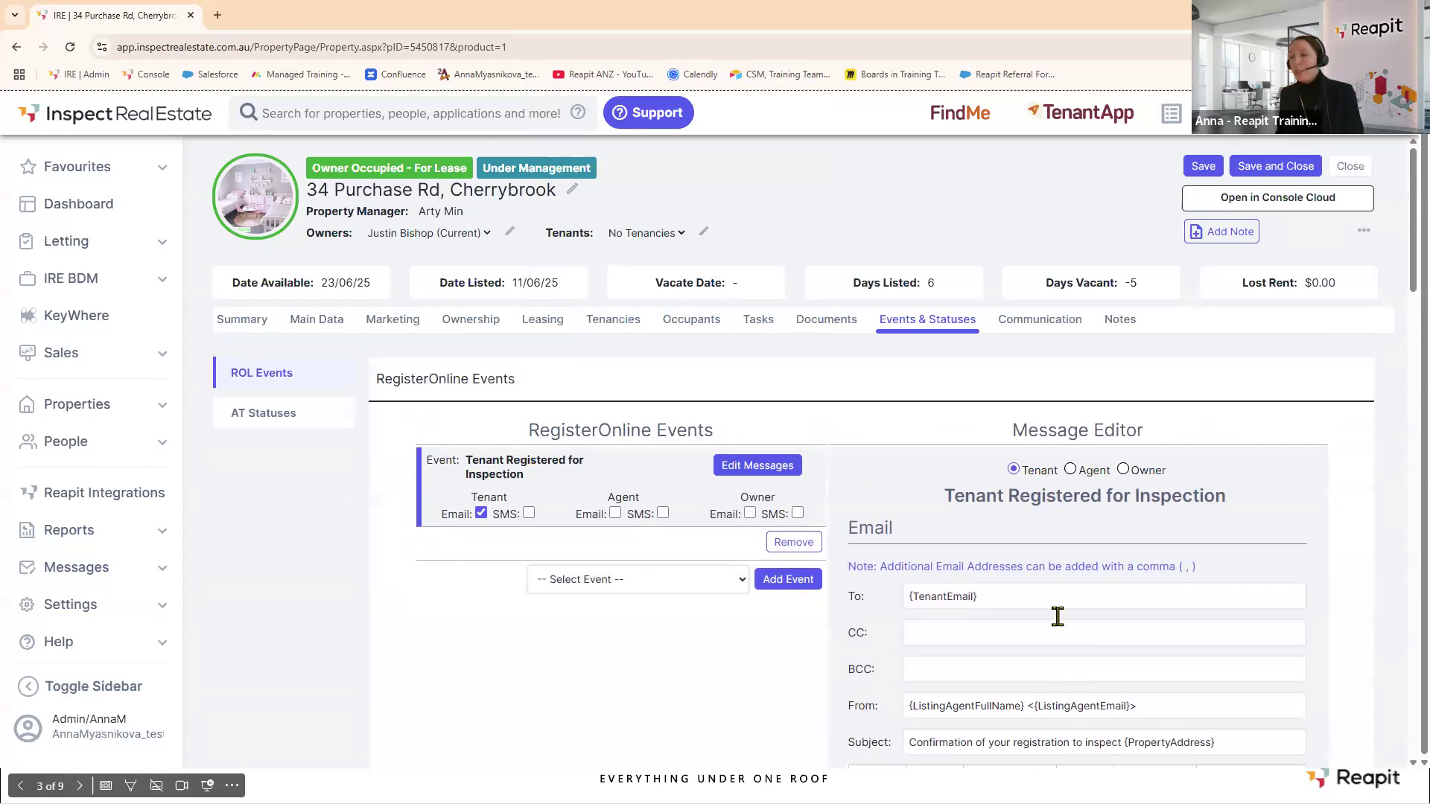
scroll(1065, 575, down, 3)
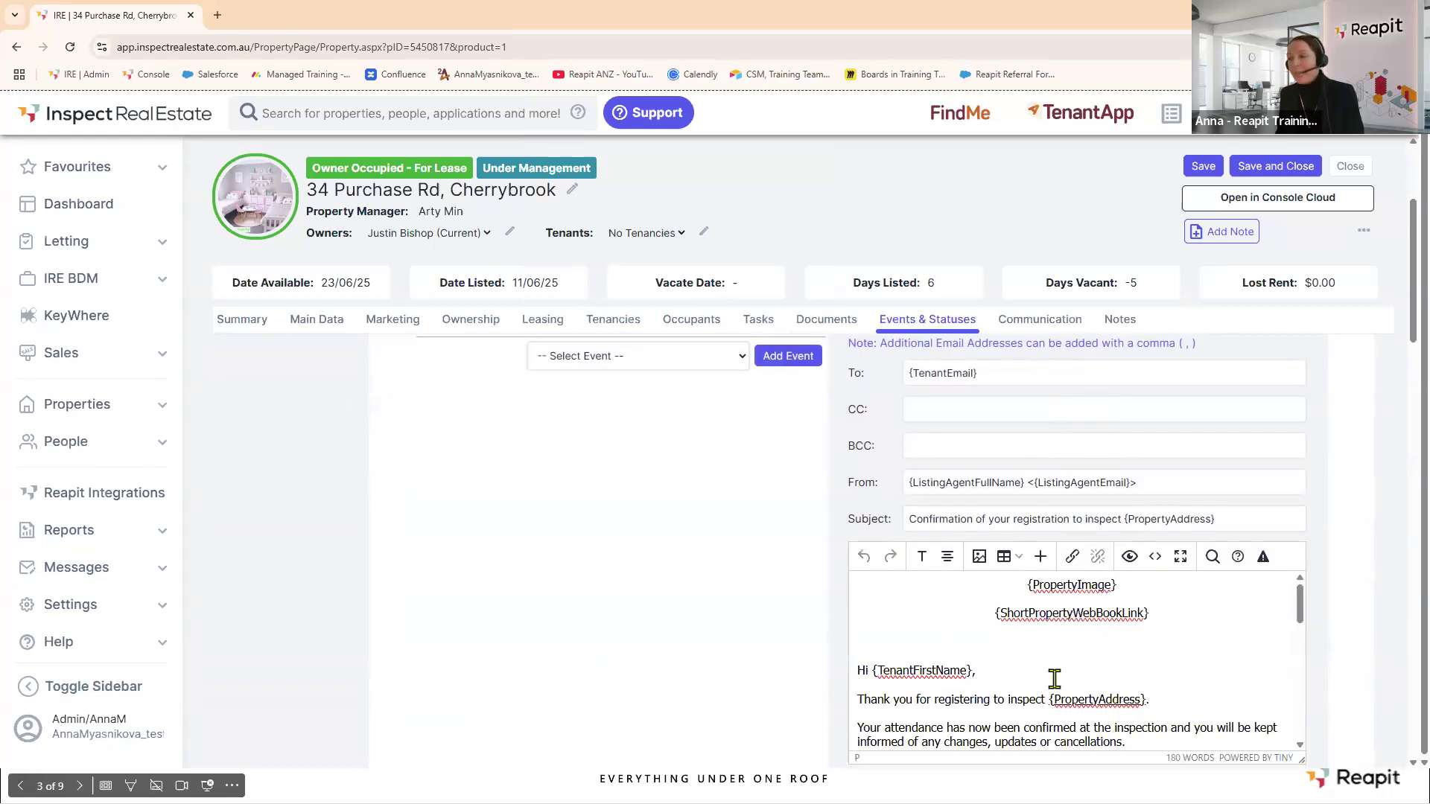
scroll(1053, 677, down, 2)
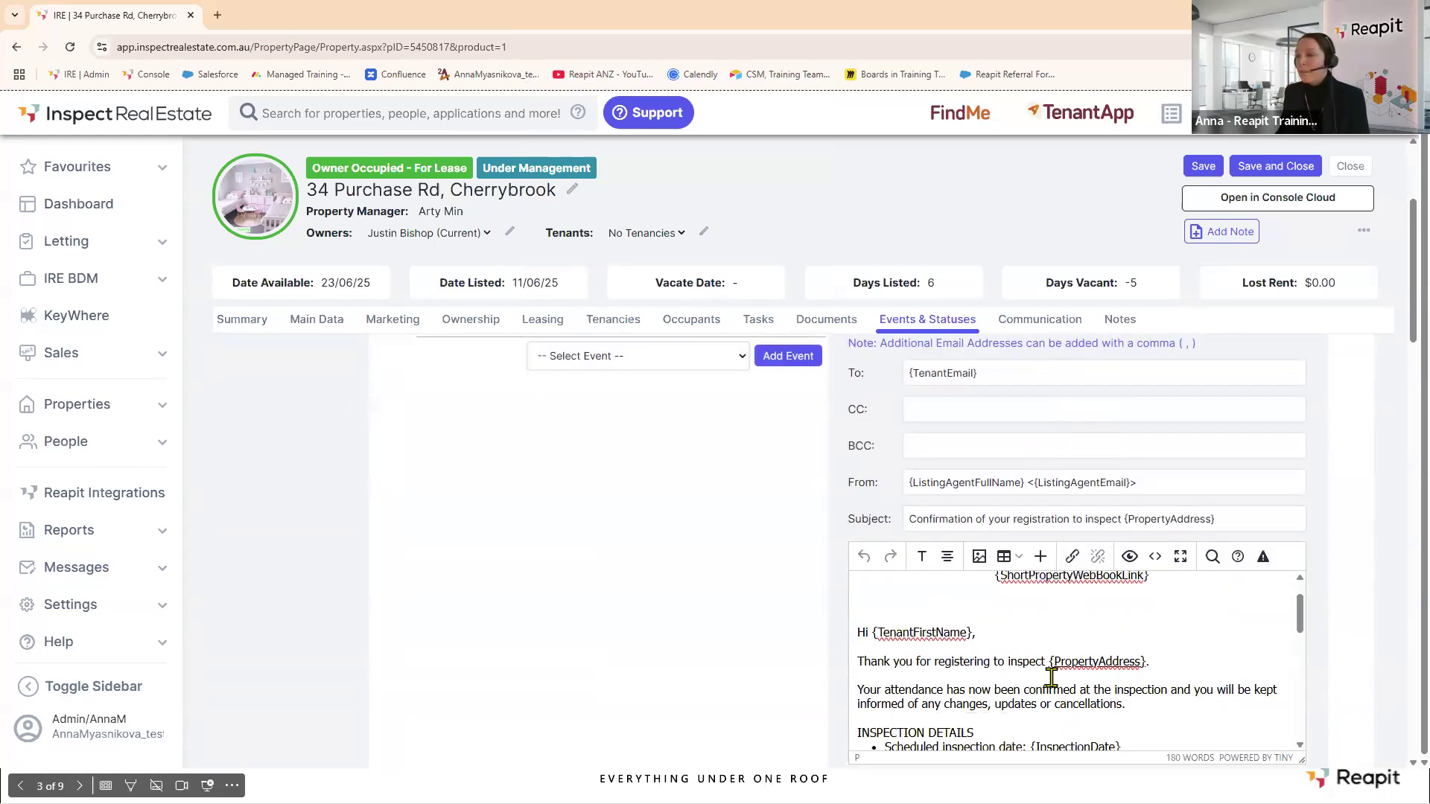
scroll(1046, 676, down, 1)
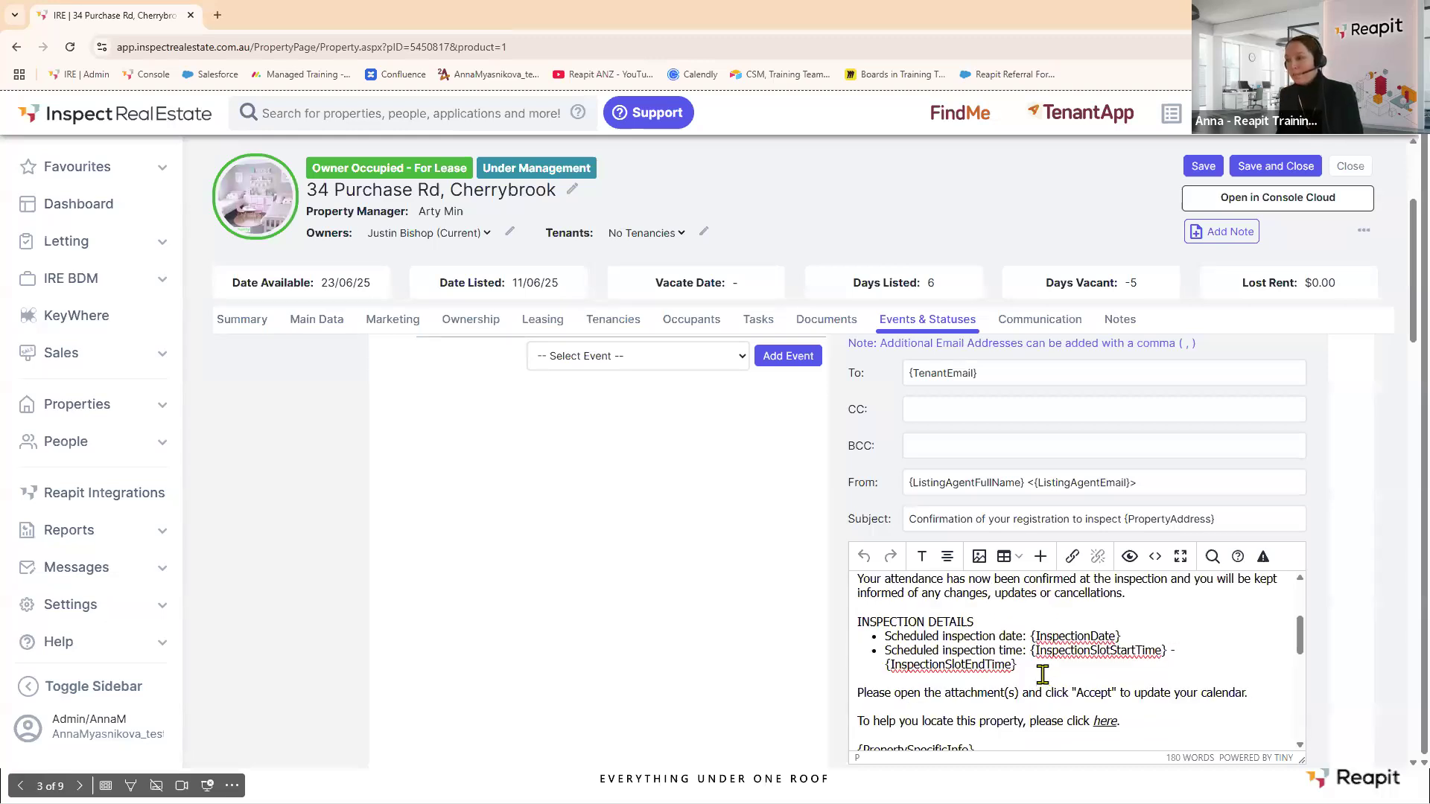
scroll(1042, 675, down, 1)
scroll(1042, 675, up, 4)
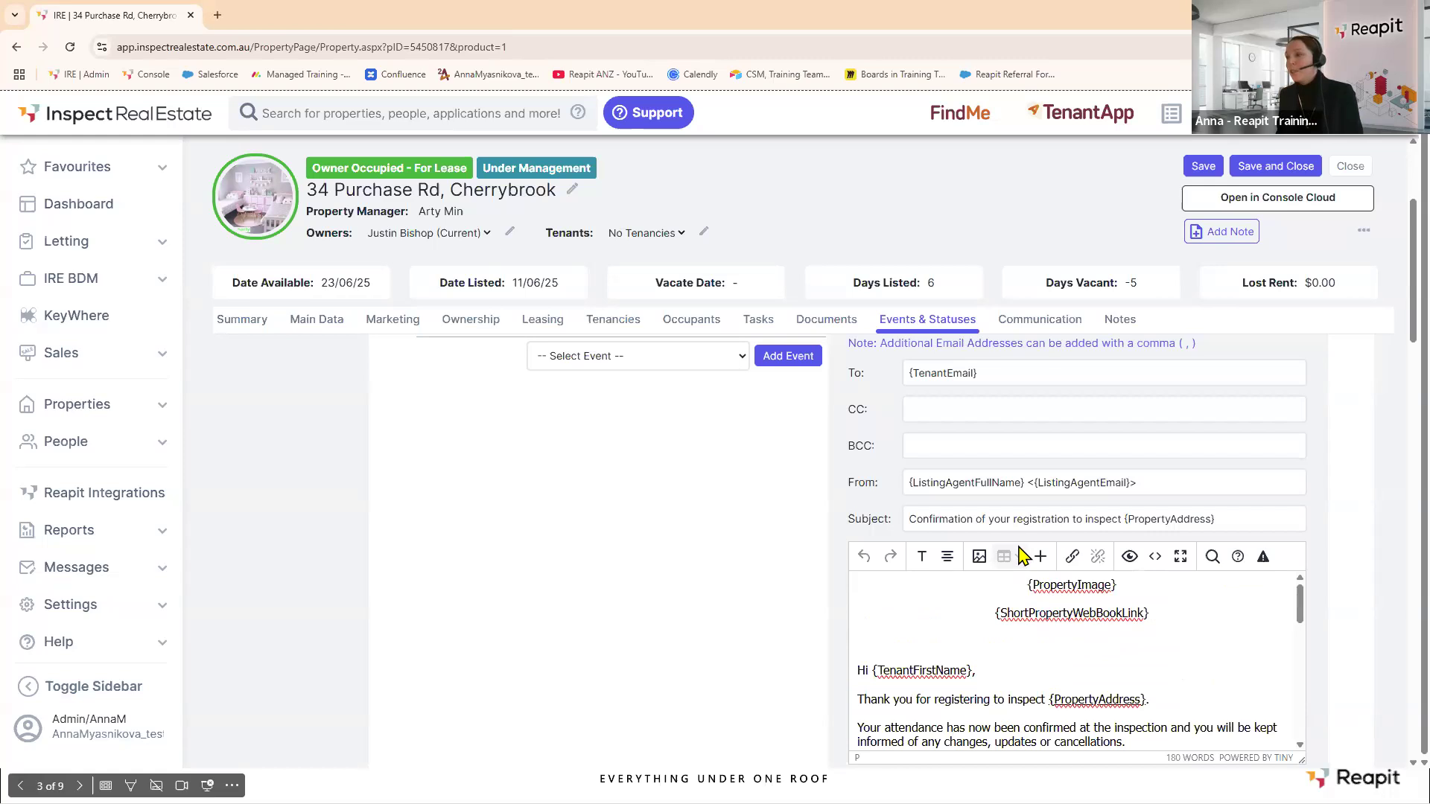
scroll(1028, 558, down, 6)
scroll(1022, 557, up, 6)
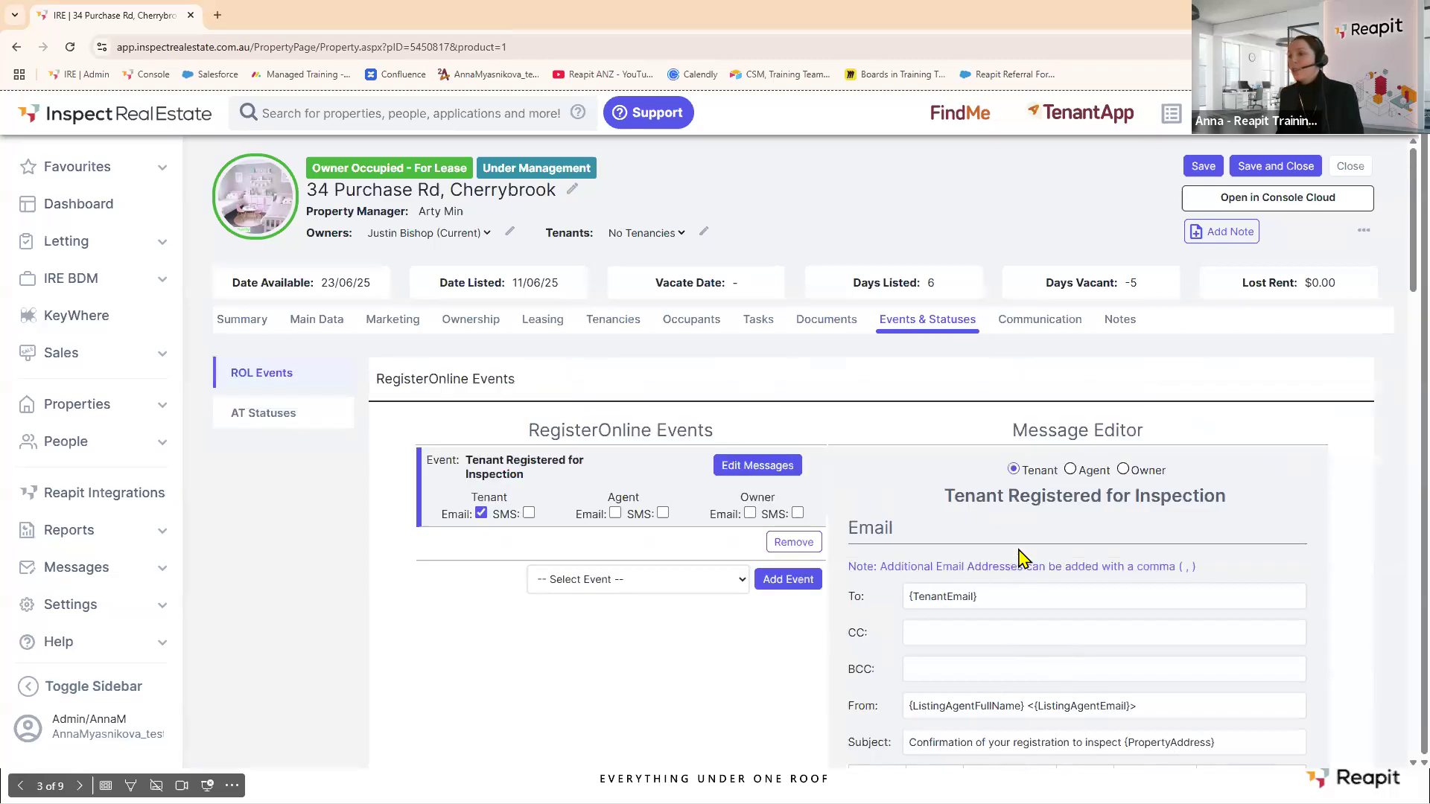
click(1200, 168)
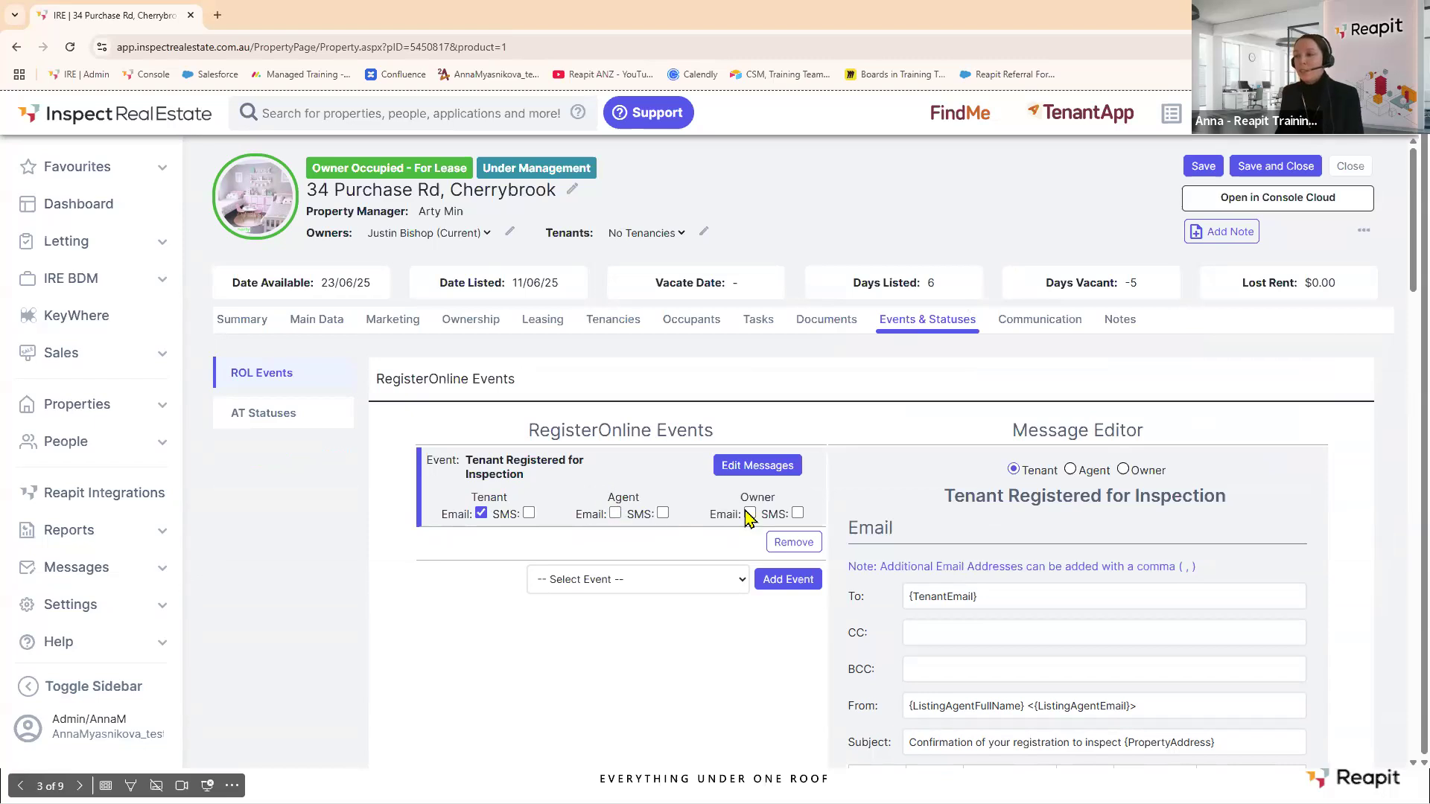
click(248, 418)
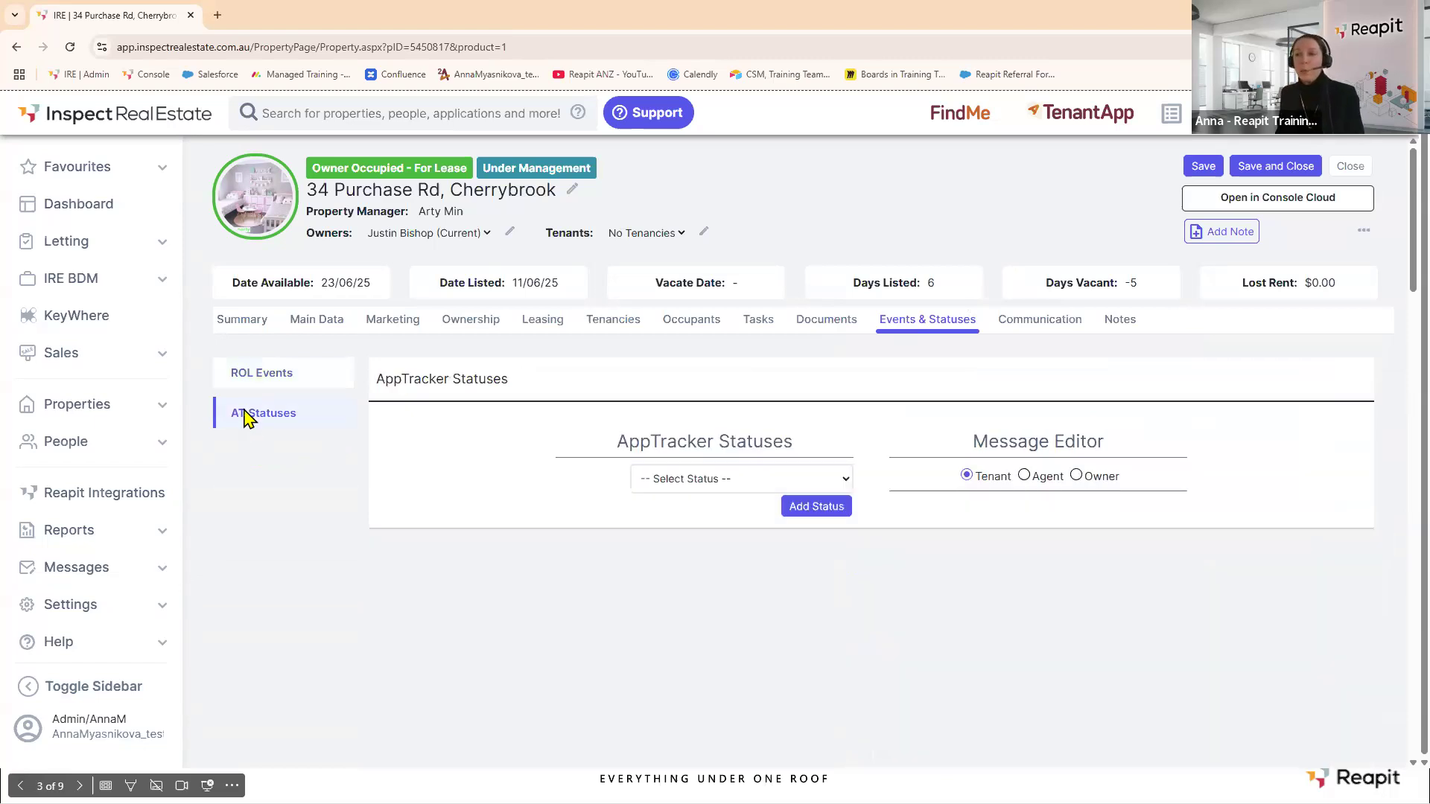
Browse the AppTracker status list and close it without adding a status.
click(848, 480)
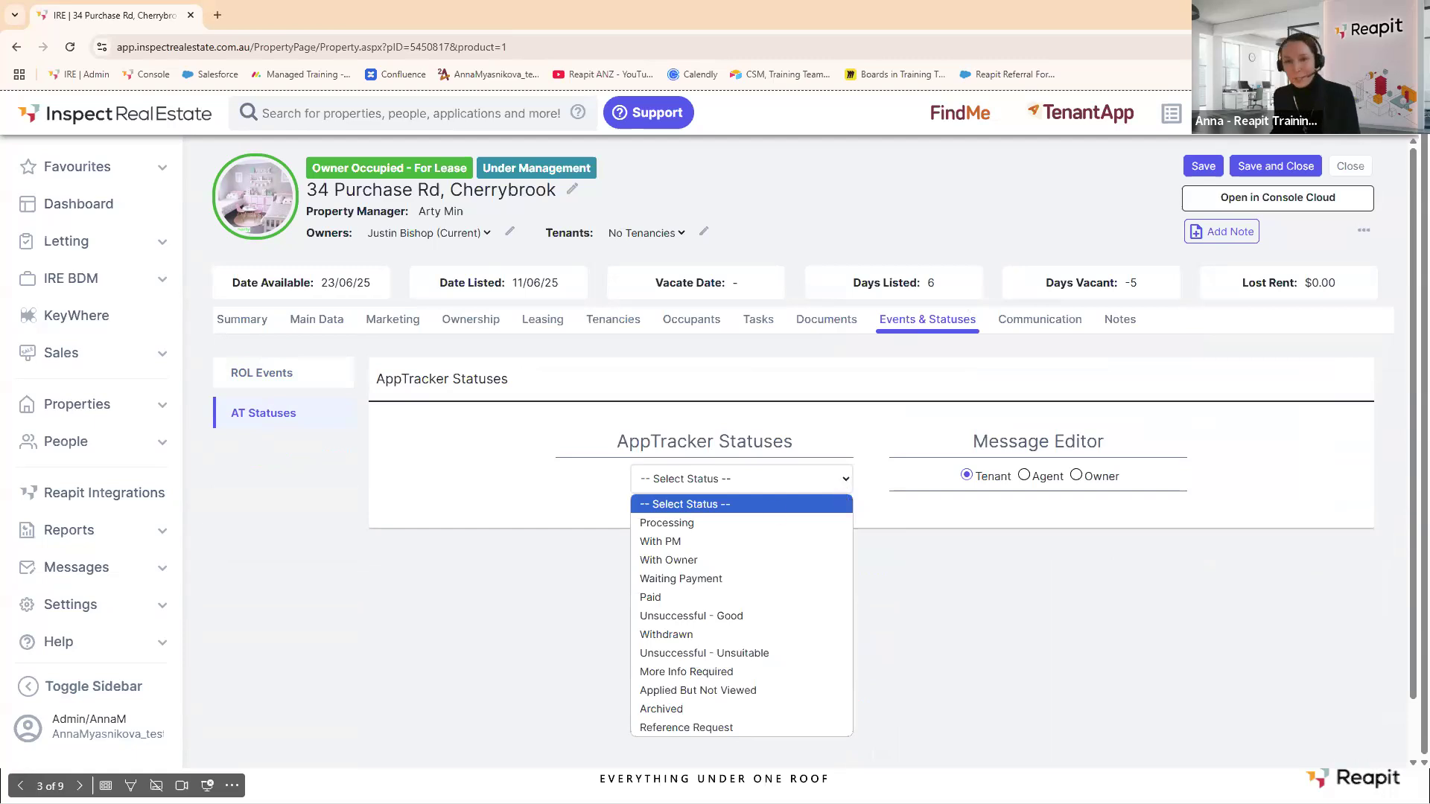
key(Escape)
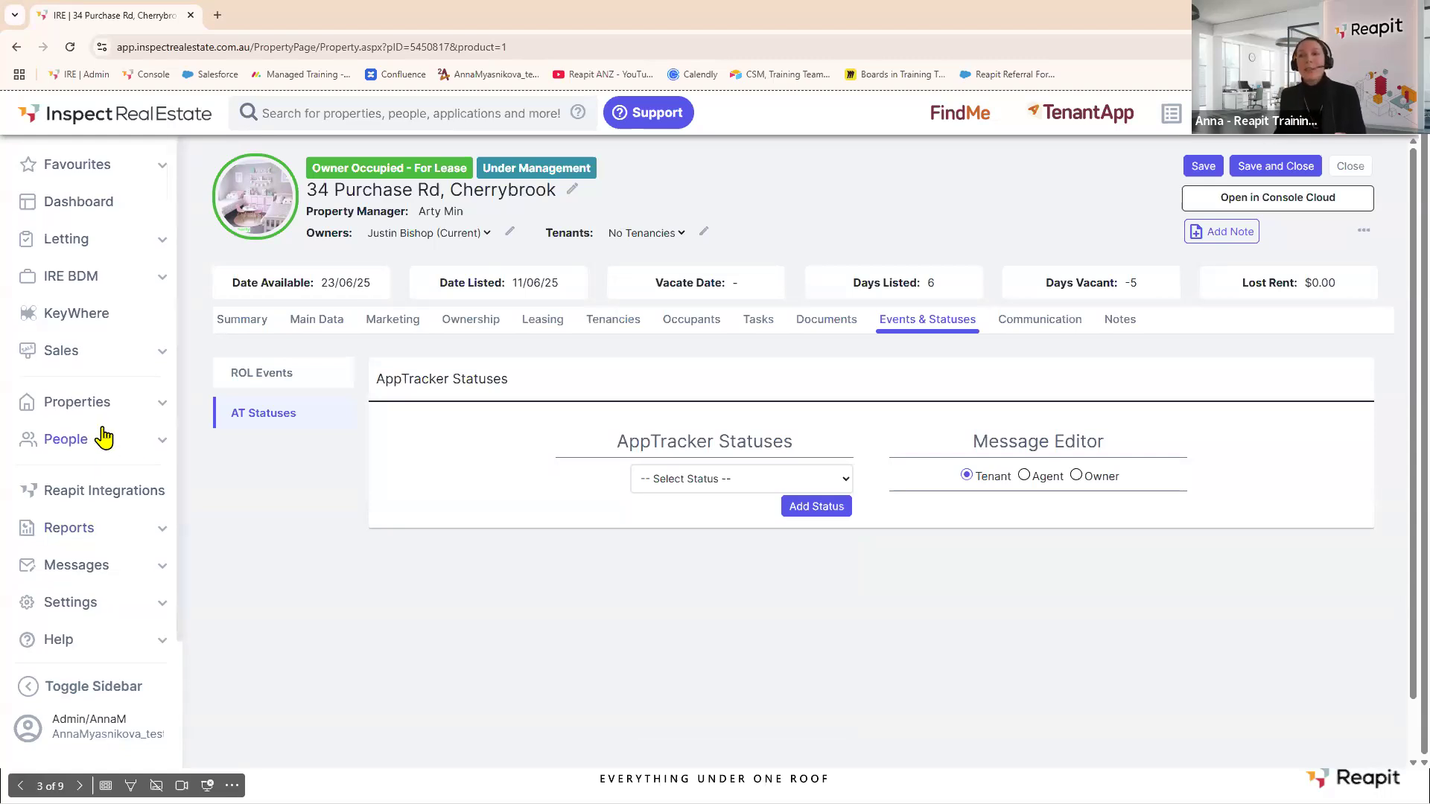
scroll(104, 434, down, 1)
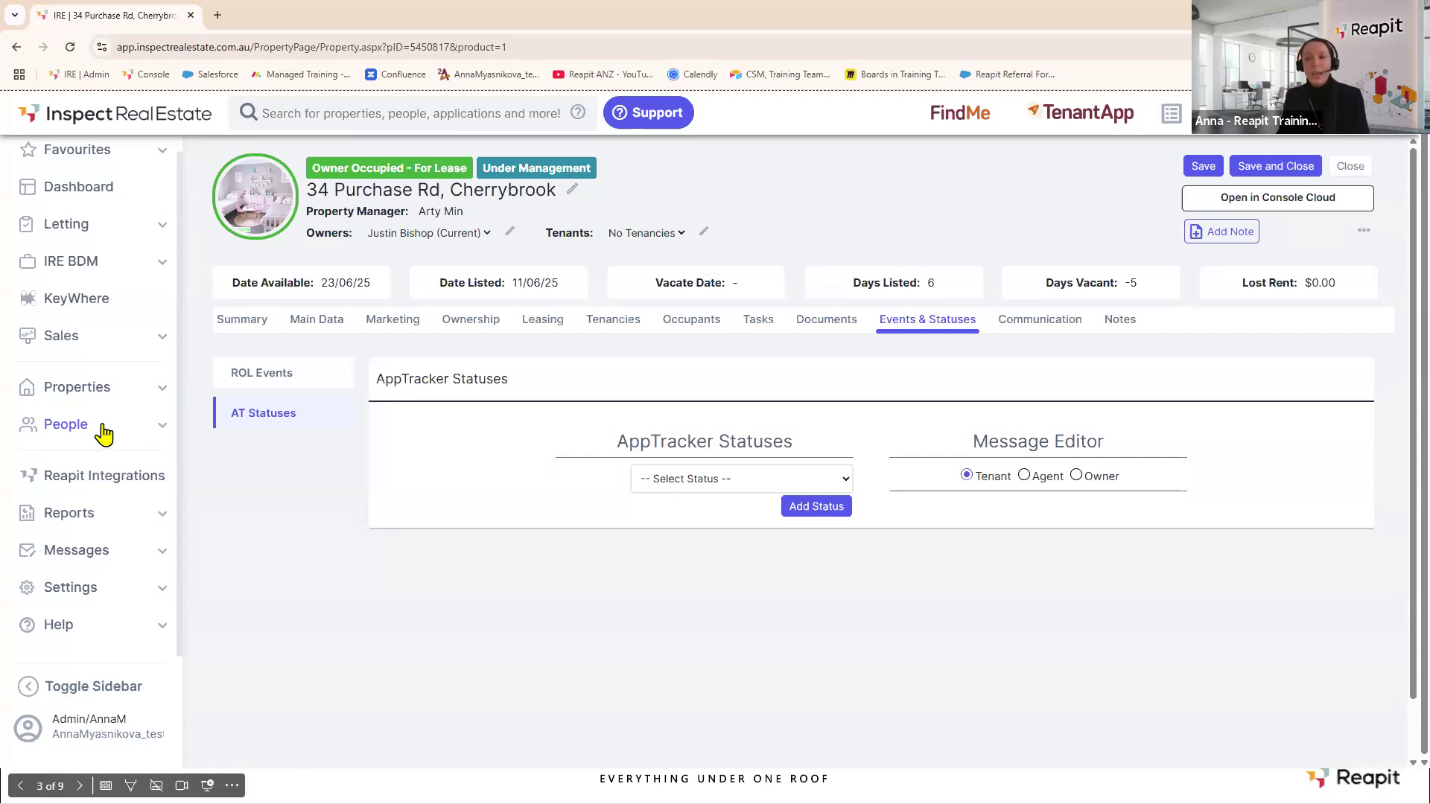
Open Settings > Letting > Tenant Questions, then the MobileROL Tasks configuration.
click(90, 595)
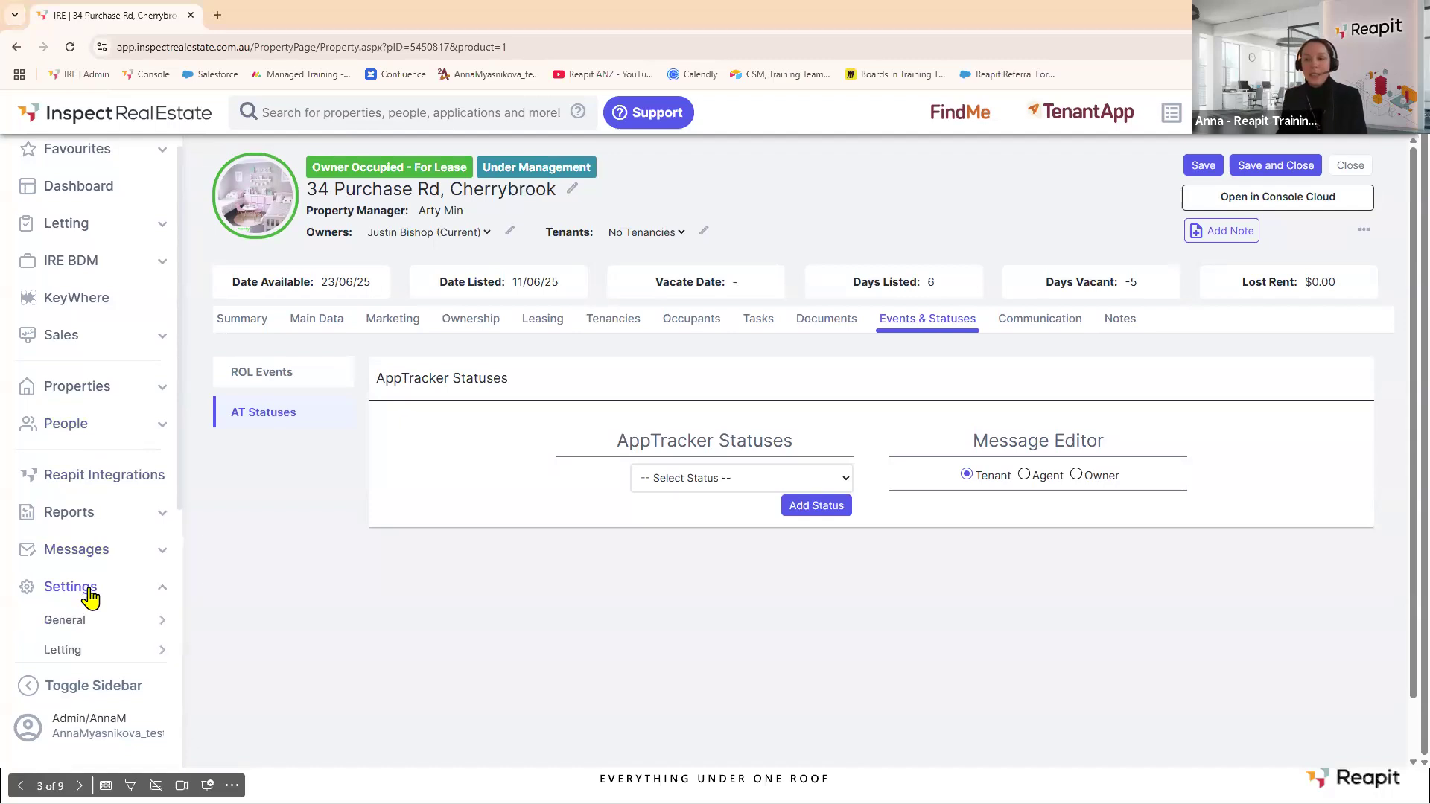
mouse_move(81, 659)
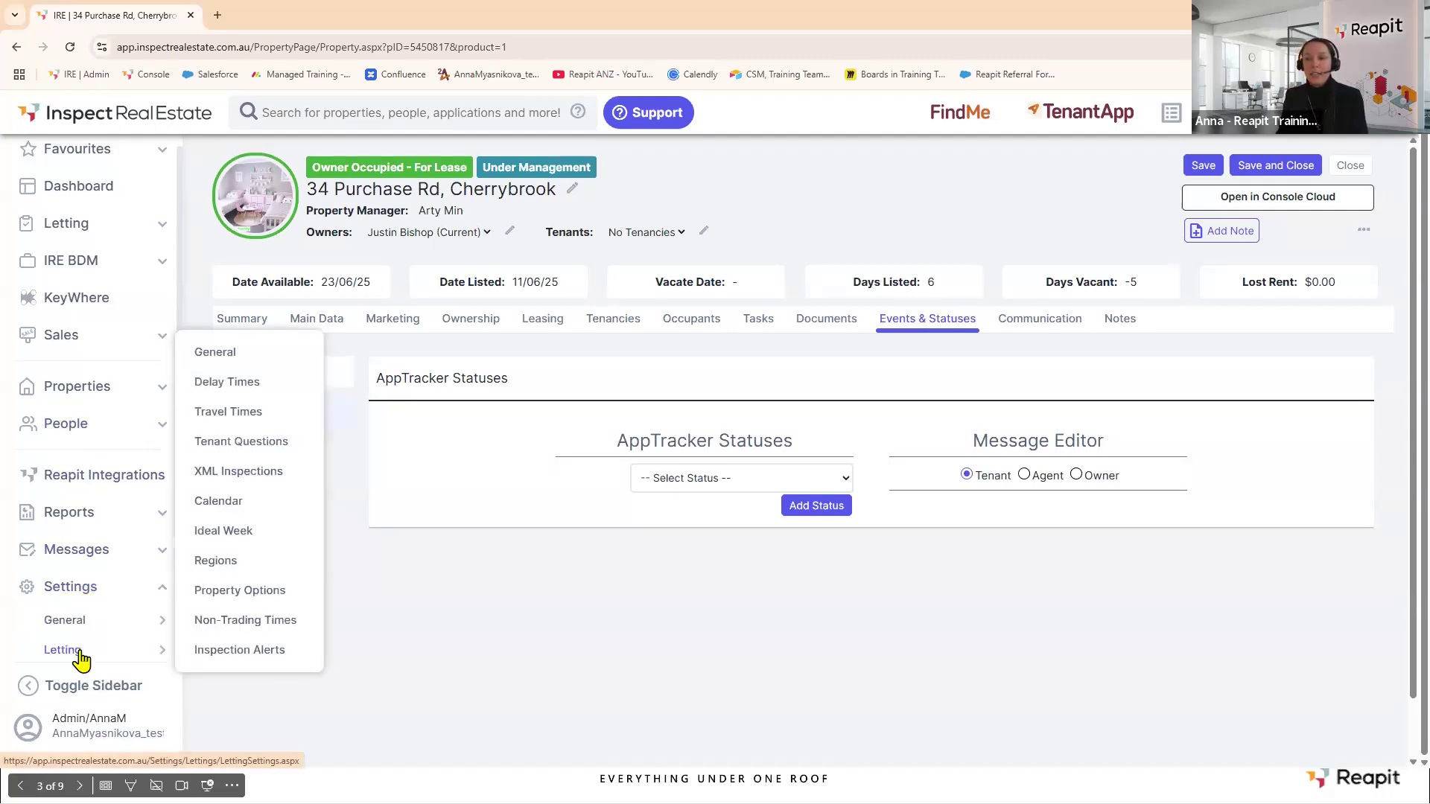
click(242, 447)
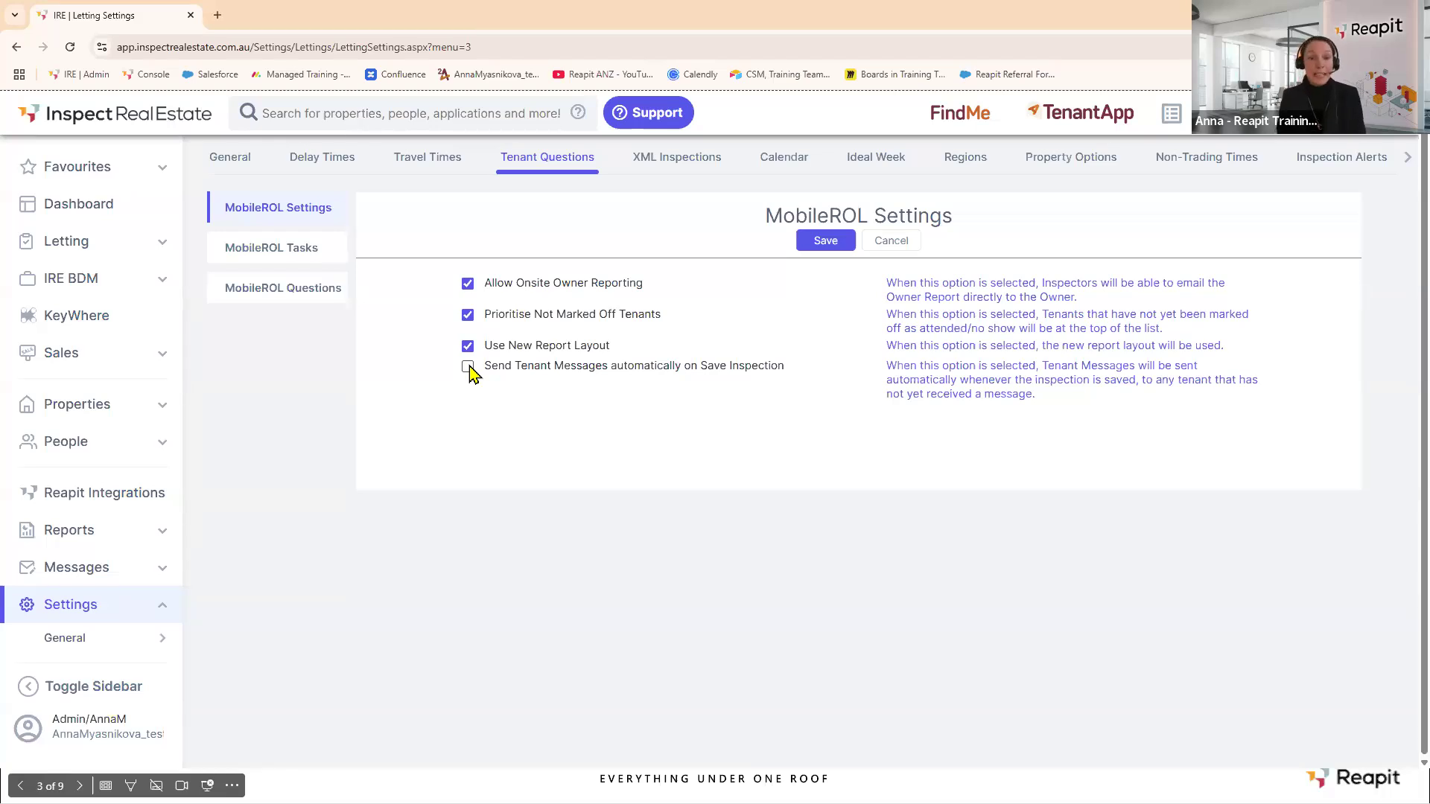
click(293, 256)
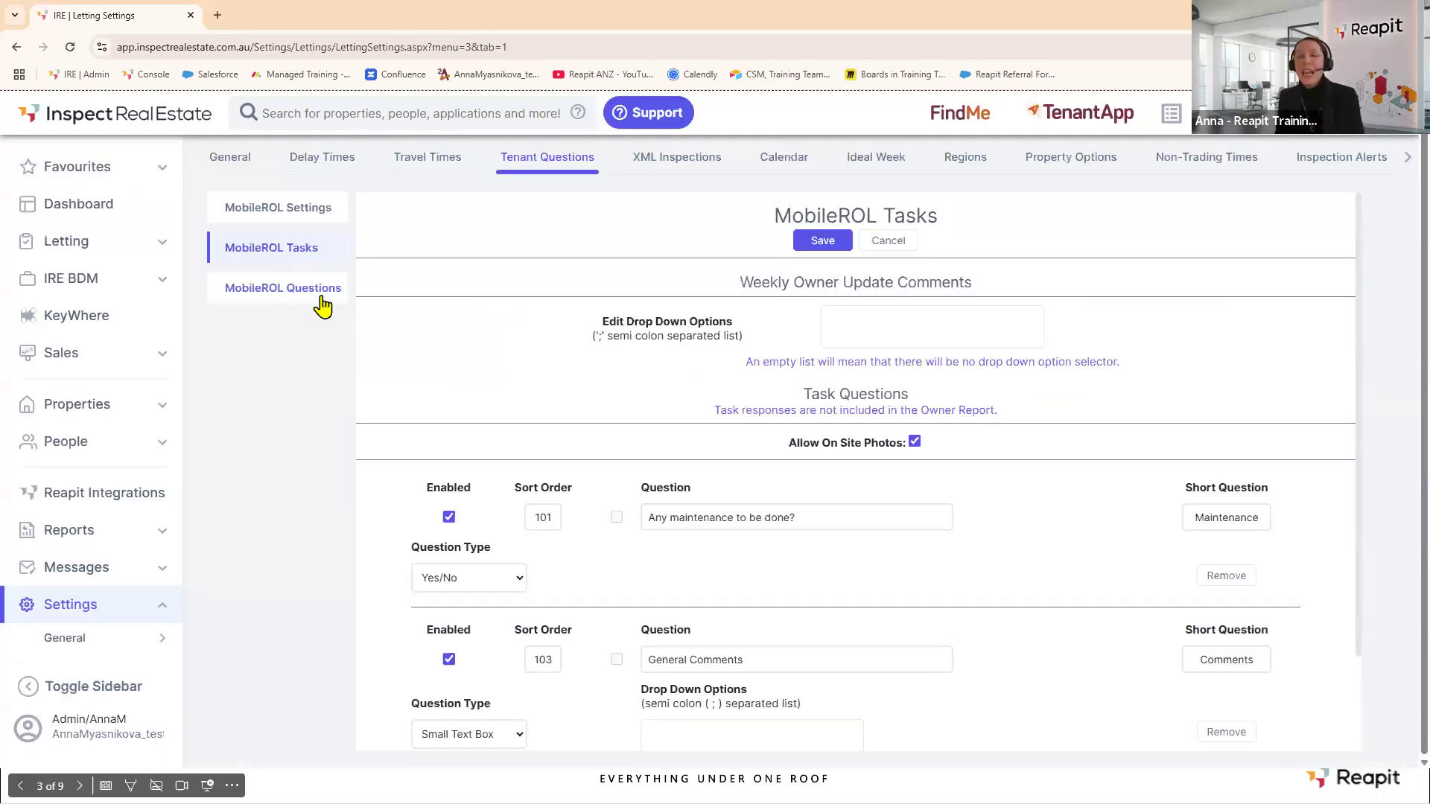
Add task 104 asking 'Has the property been presented in reasonable condition?'.
scroll(708, 438, down, 2)
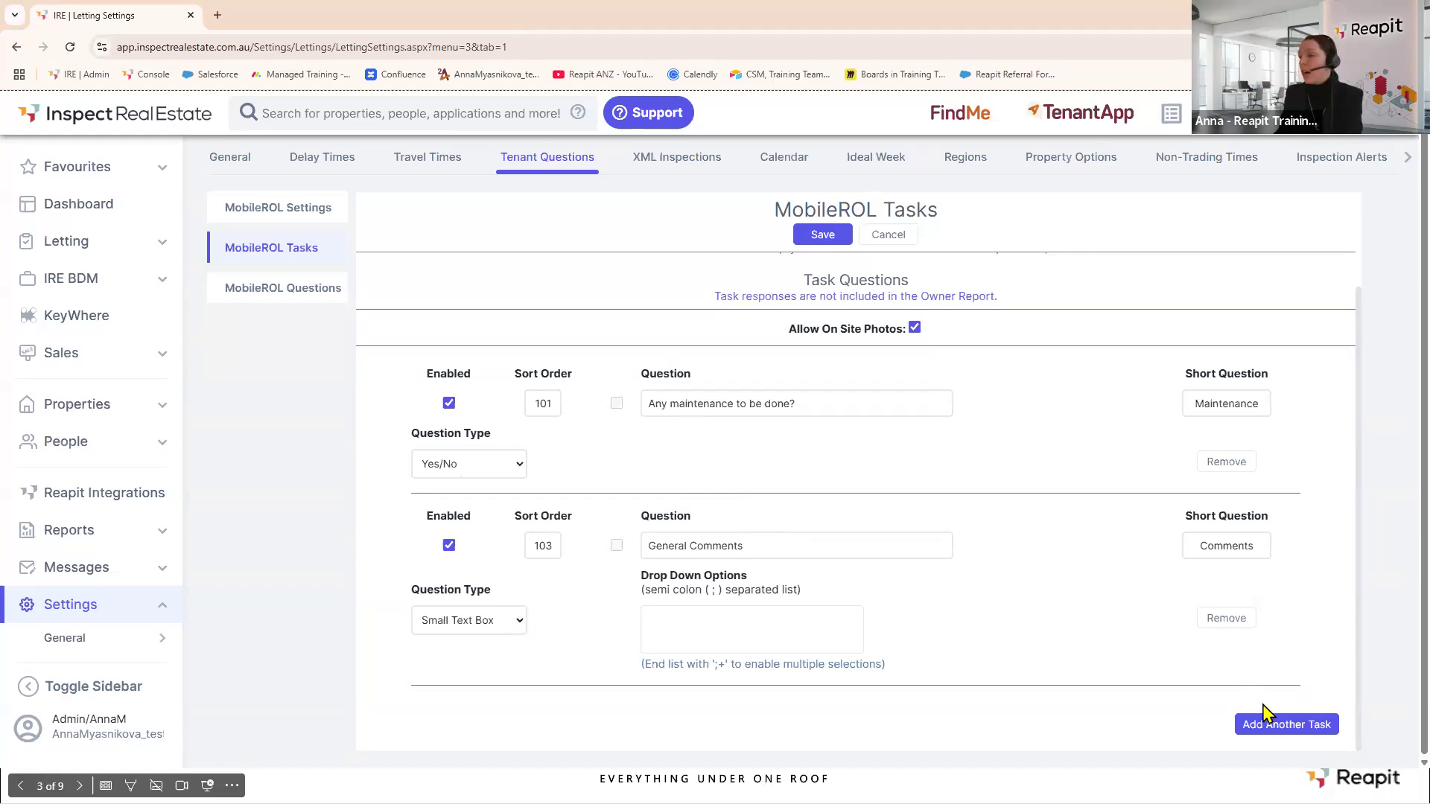
click(1271, 726)
scroll(903, 437, down, 4)
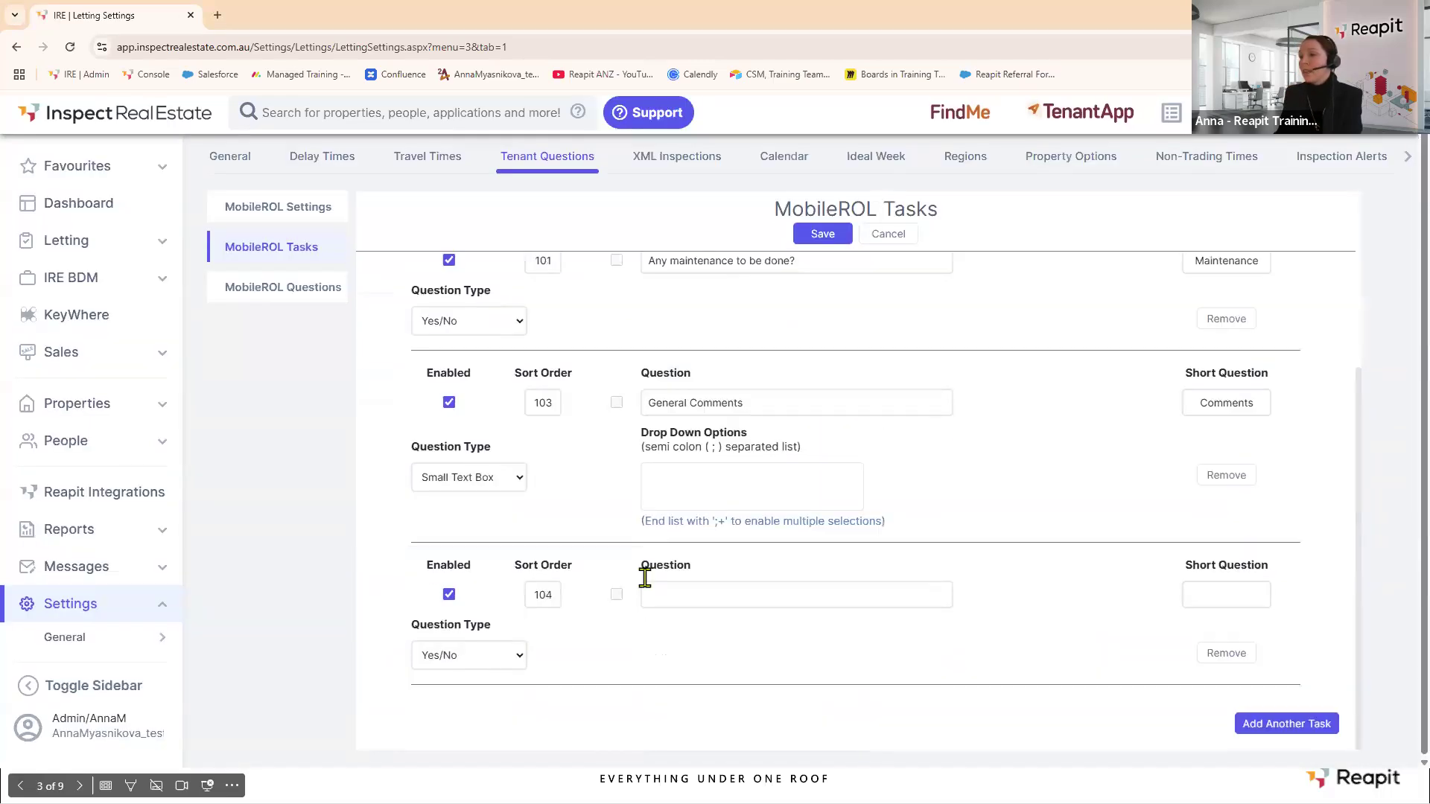
click(666, 594)
text(Has the property been presented in reasonable condition)
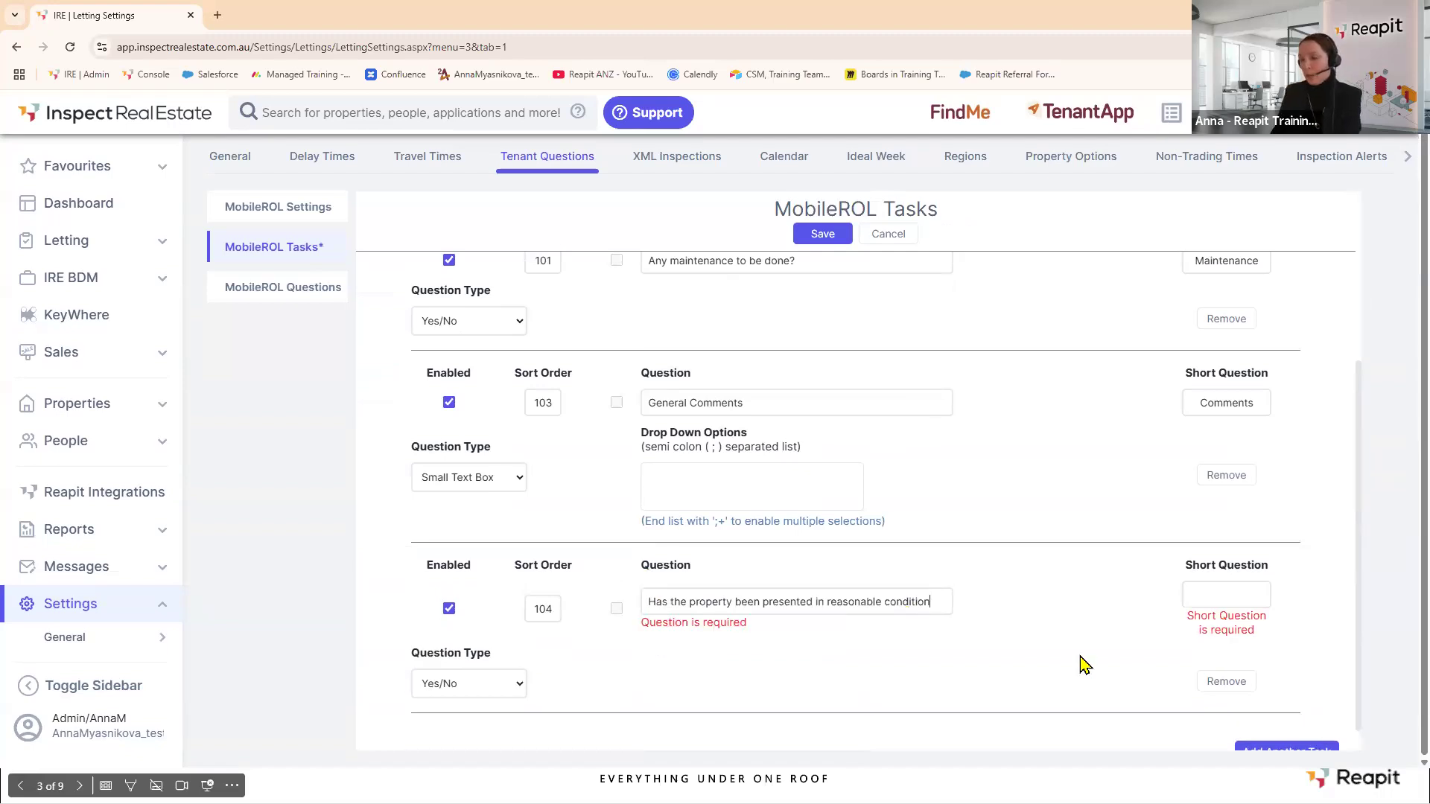
text(?)
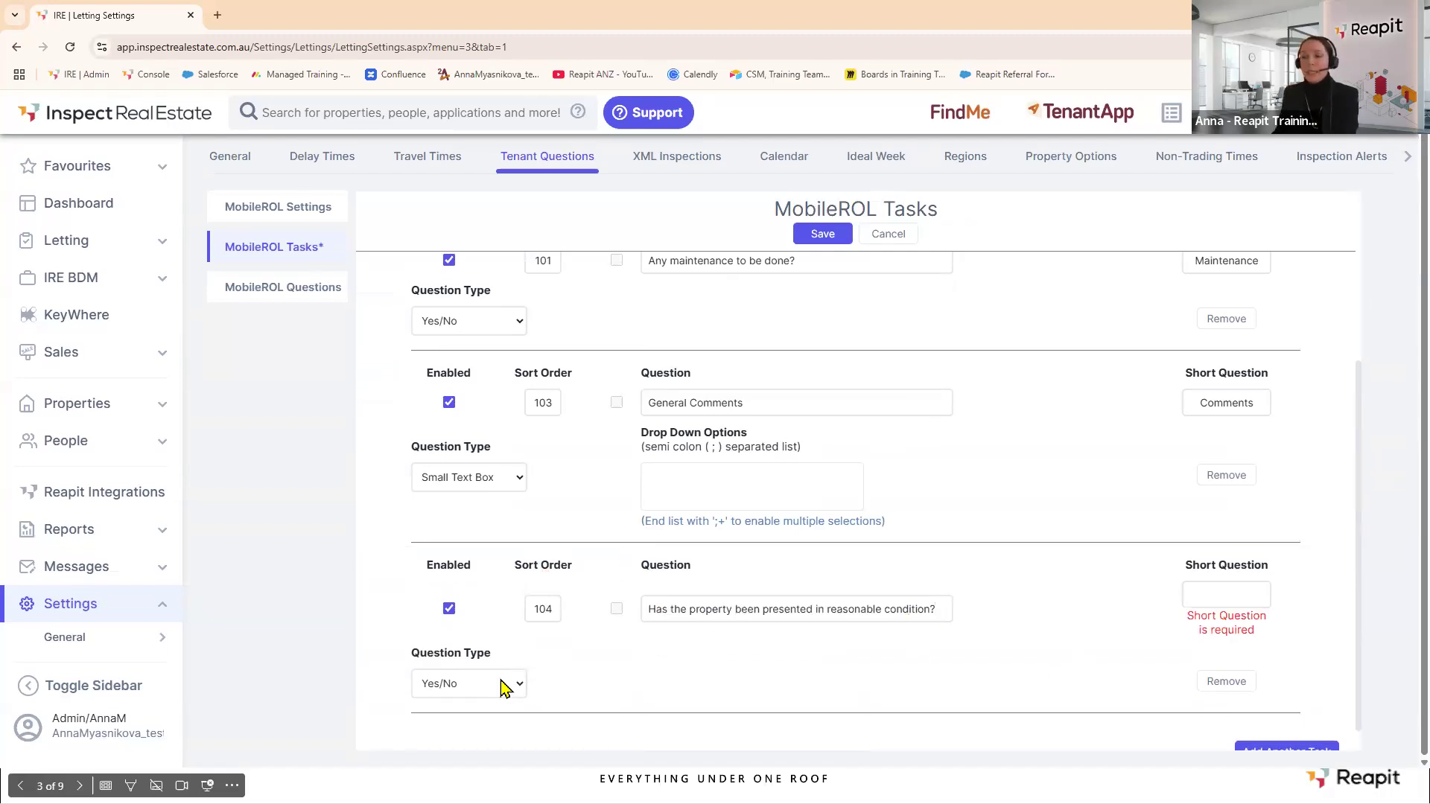
Give task 104 the short question 'Condition' and save the task settings.
click(1214, 594)
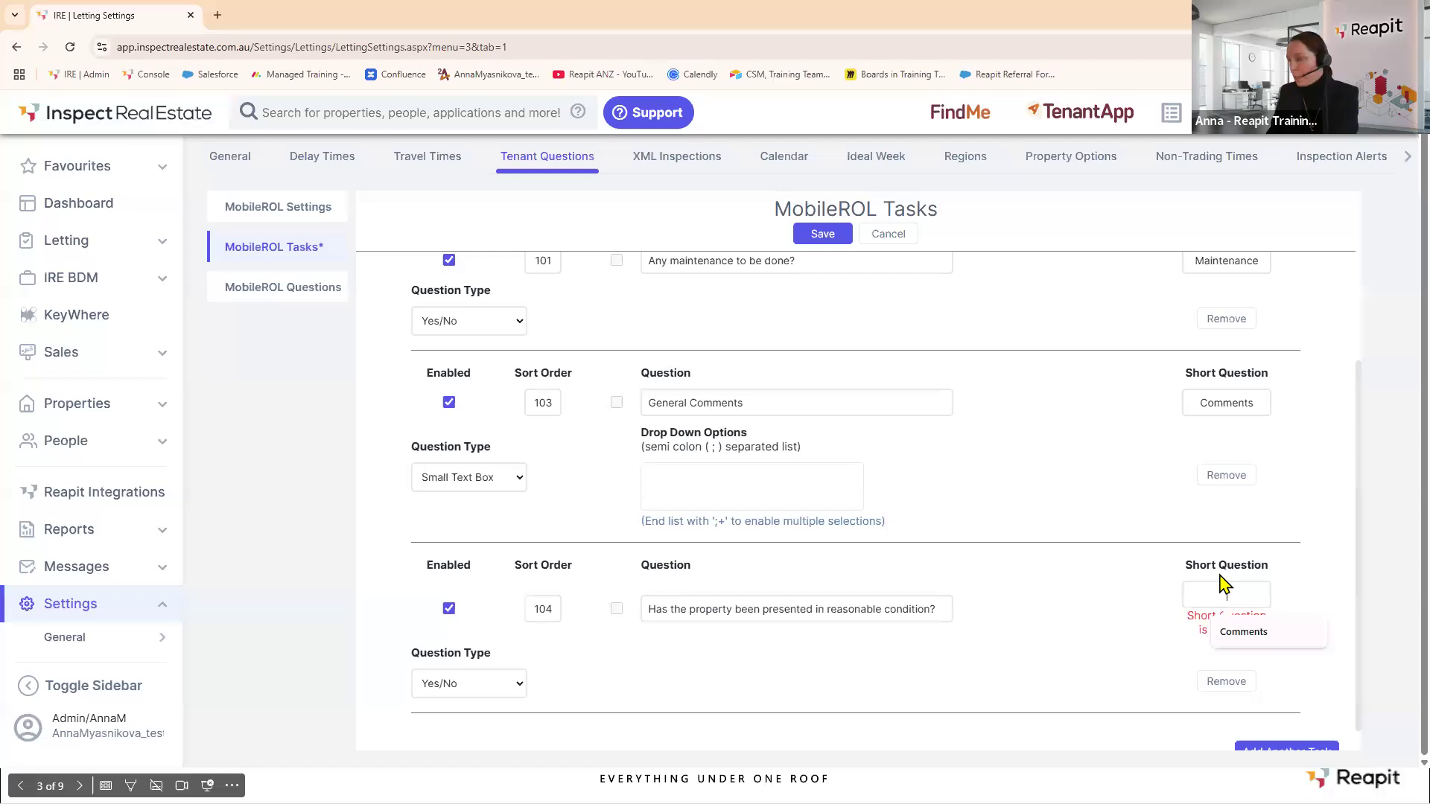
text(Co)
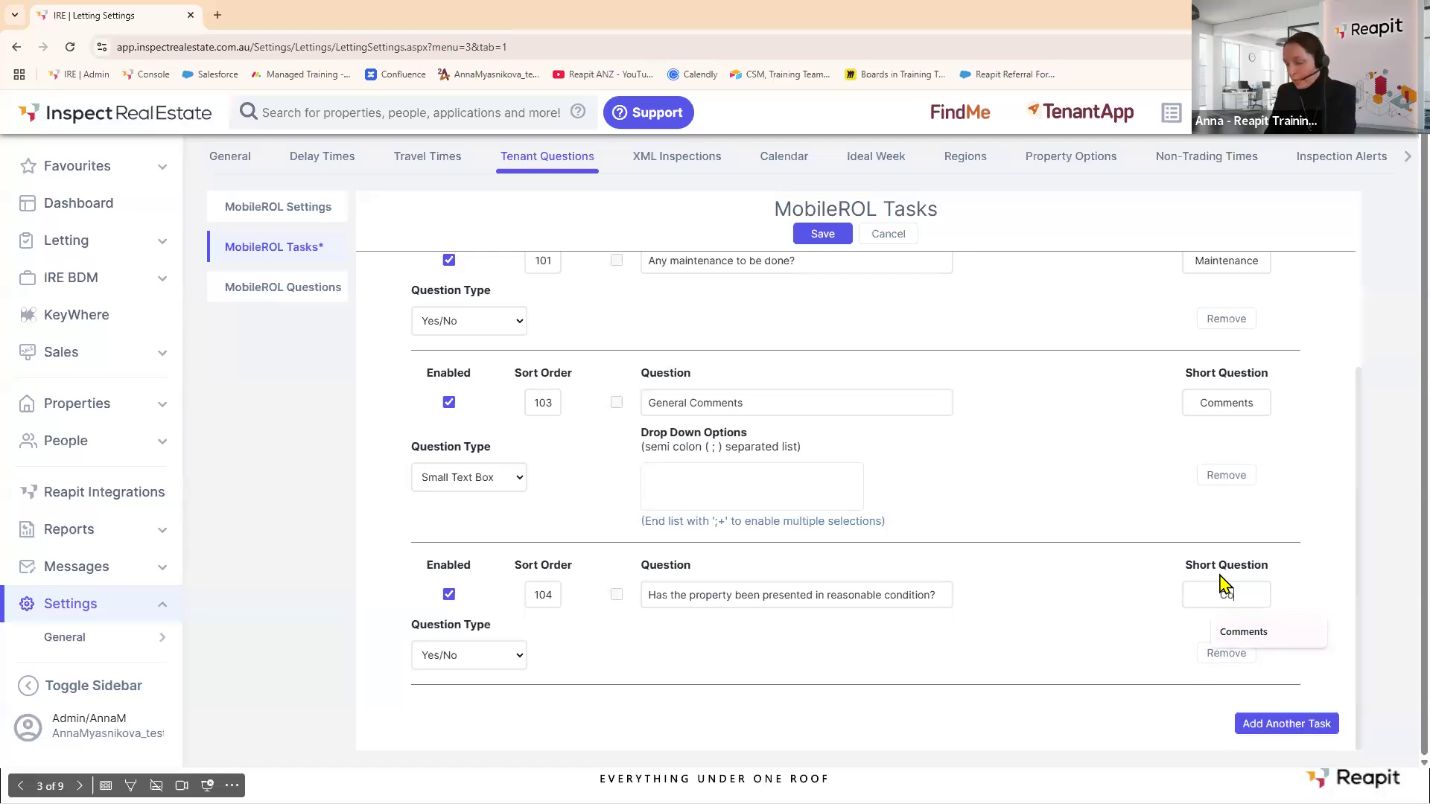
text(ndition)
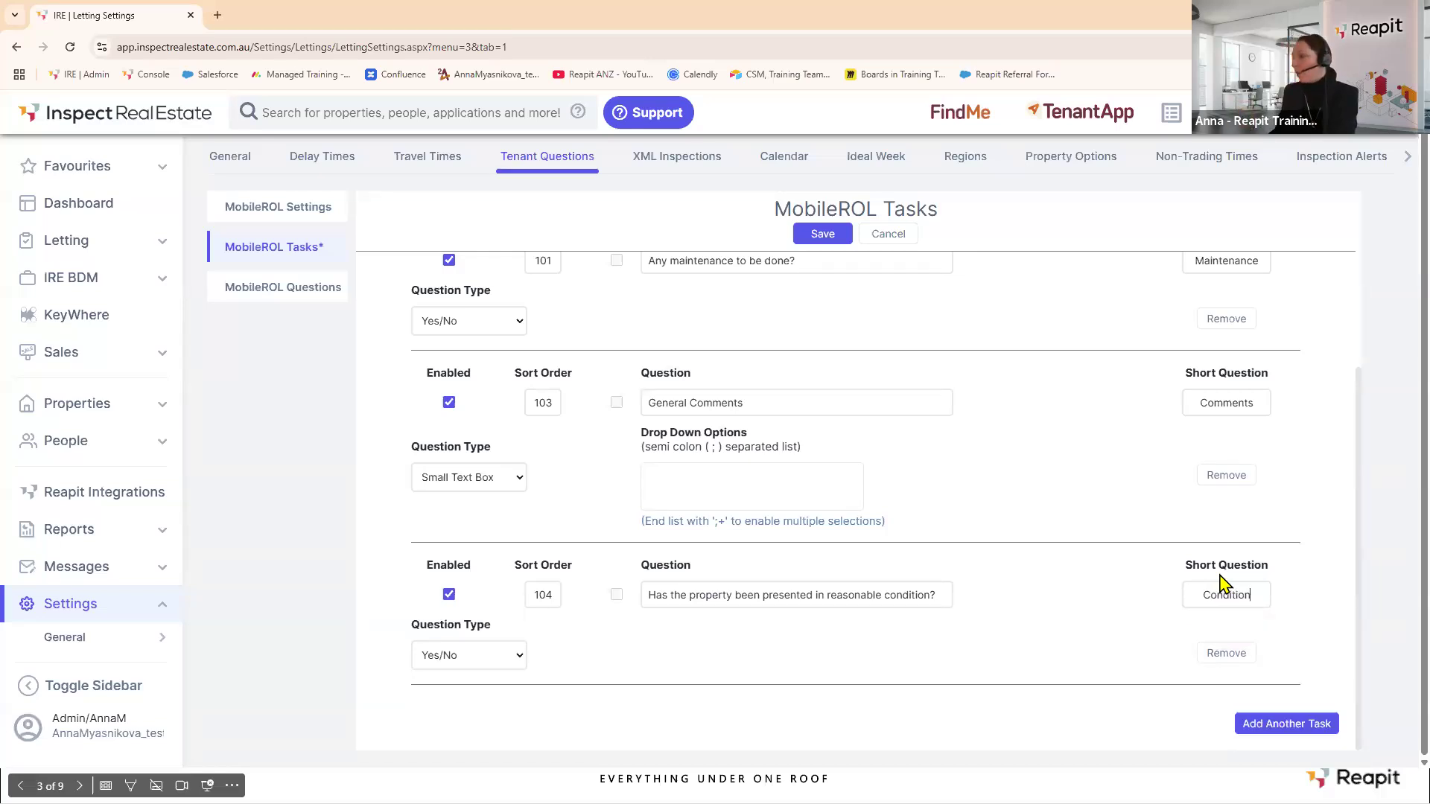
click(822, 237)
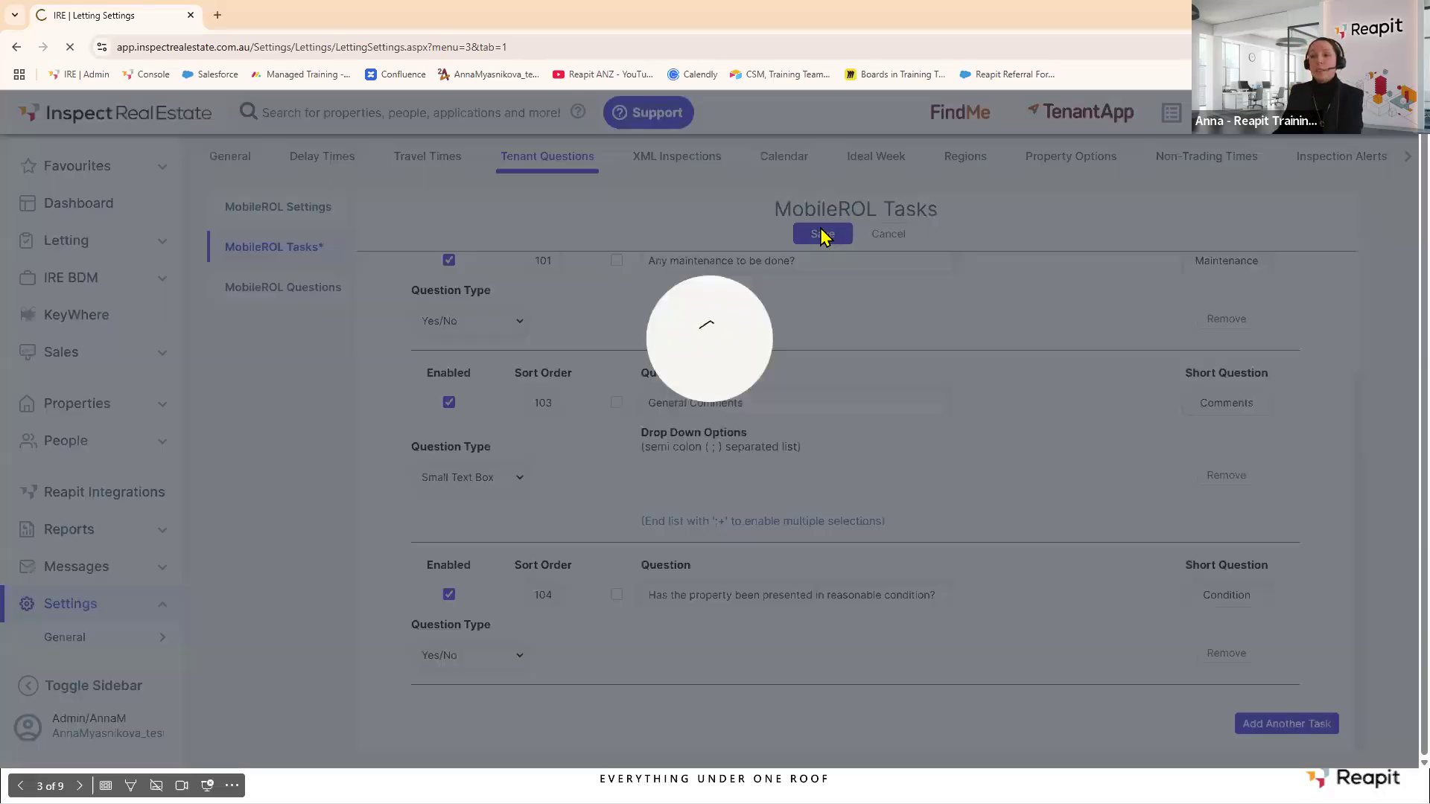
click(713, 296)
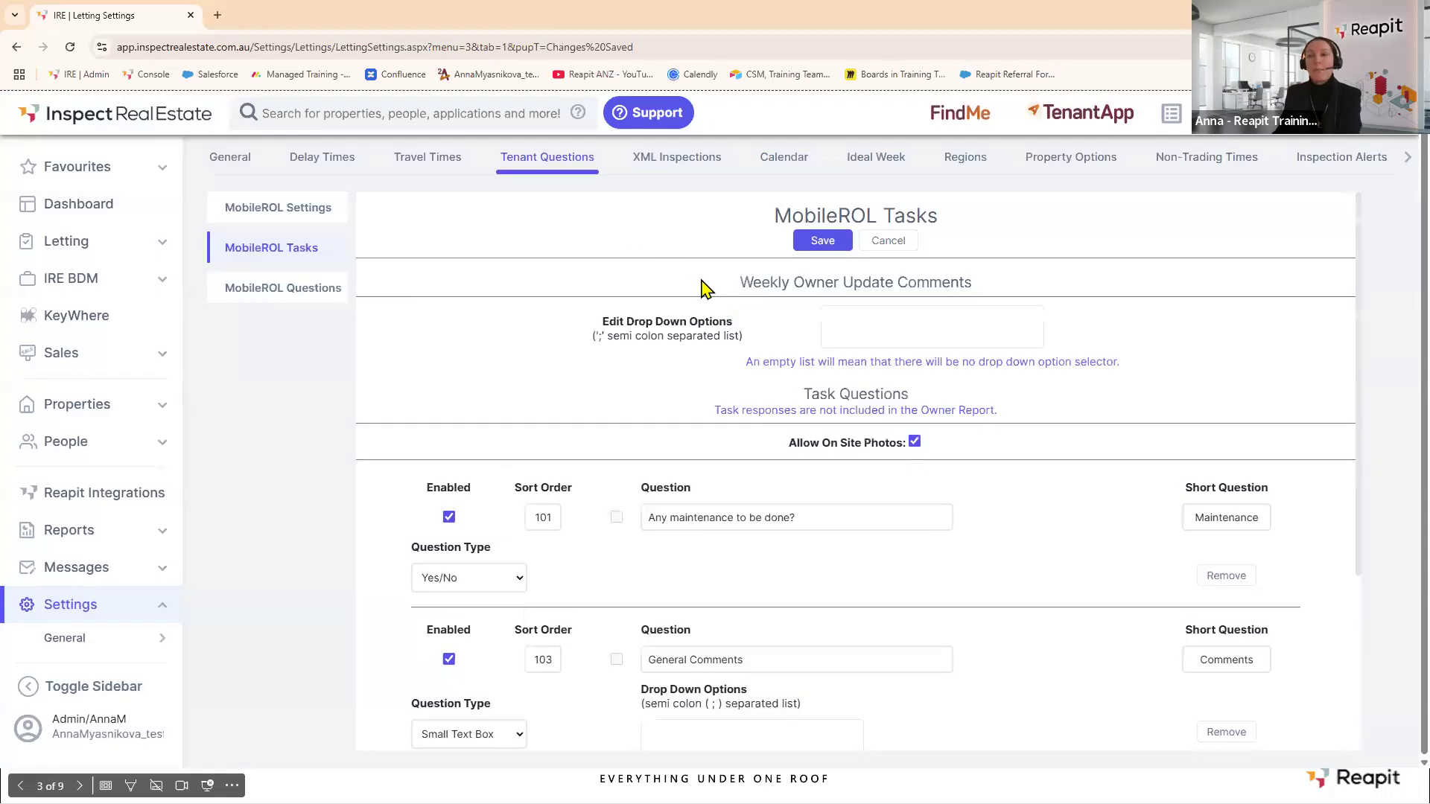
Review the four MobileROL tenant questions, add another question, and save the settings.
click(250, 292)
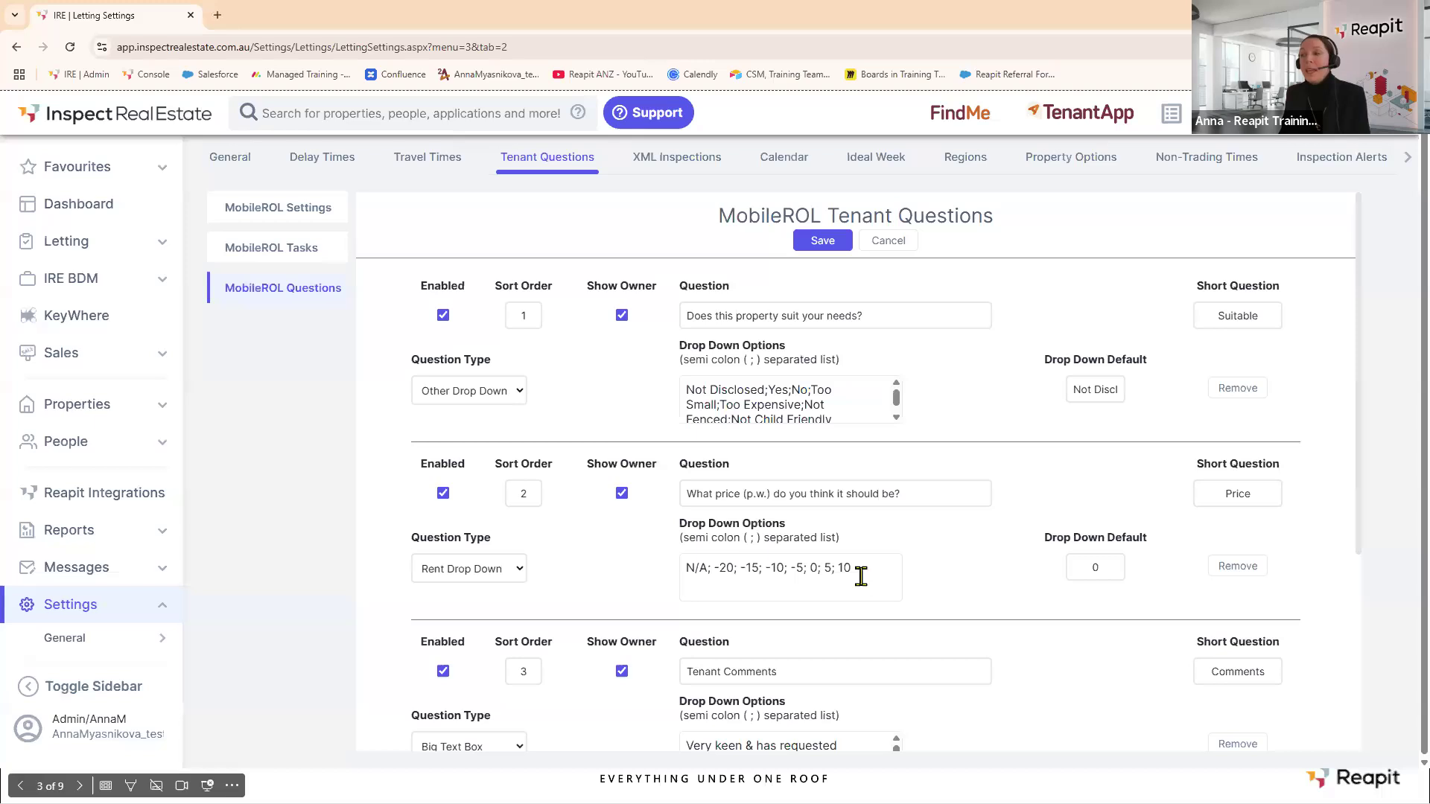
scroll(861, 568, down, 3)
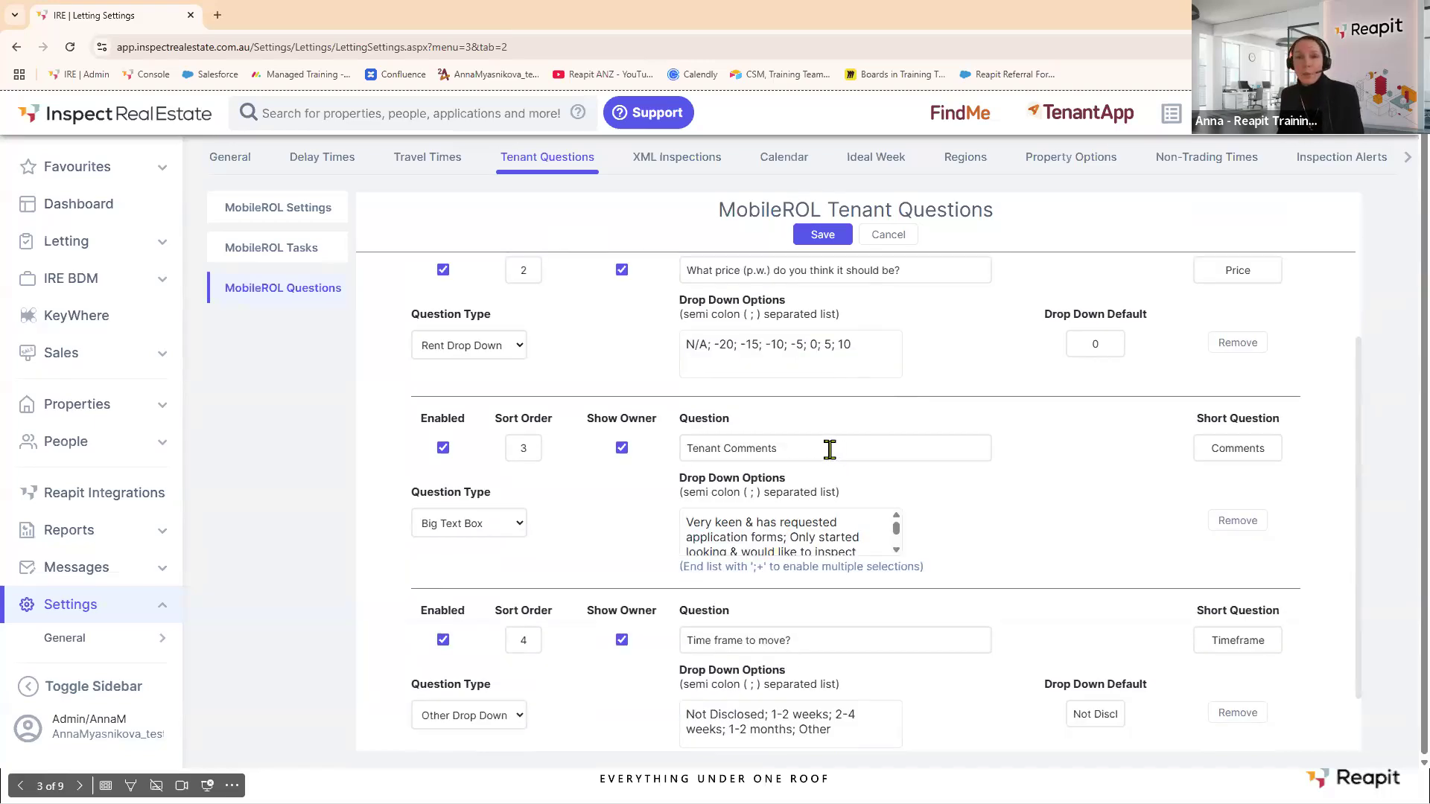
scroll(829, 449, down, 1)
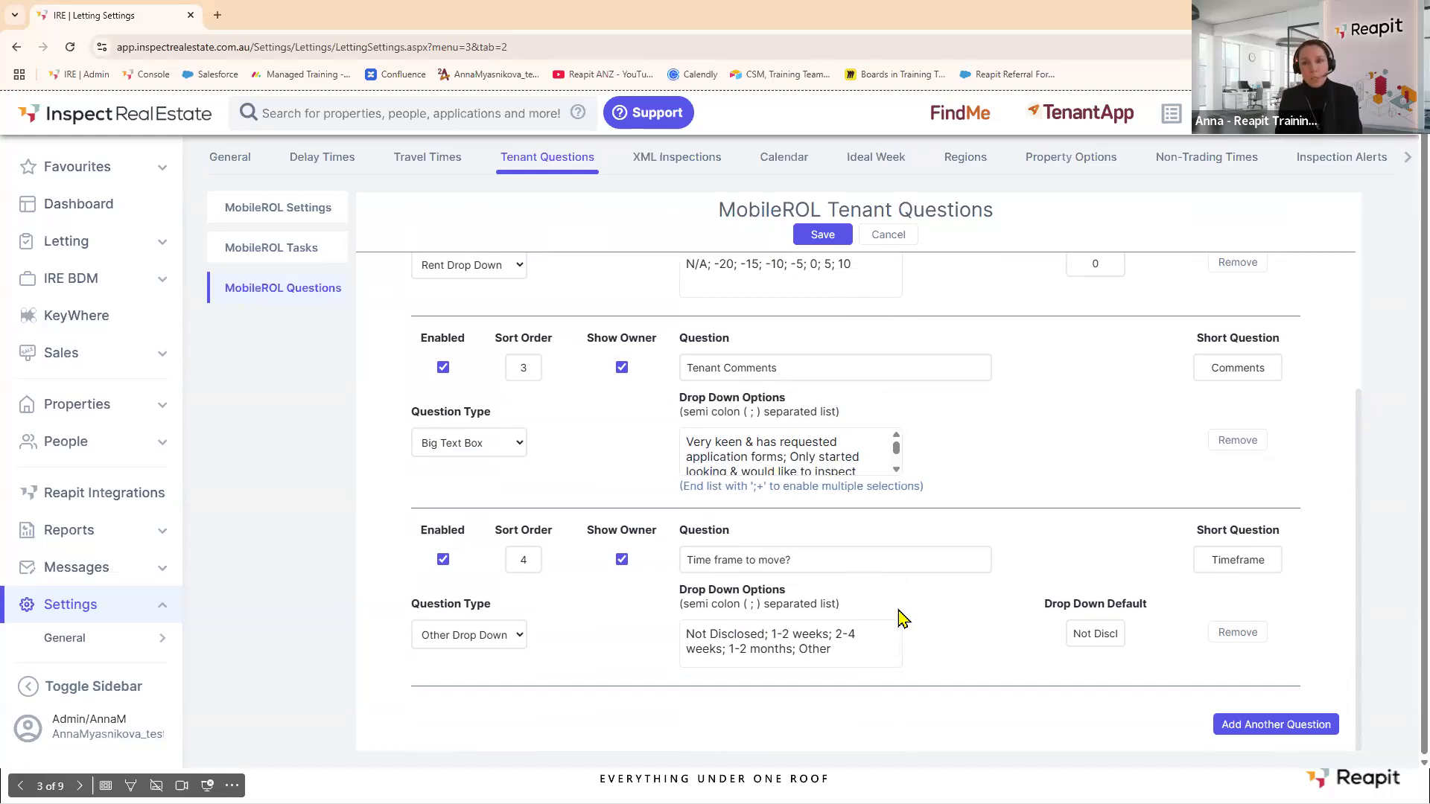
click(1296, 731)
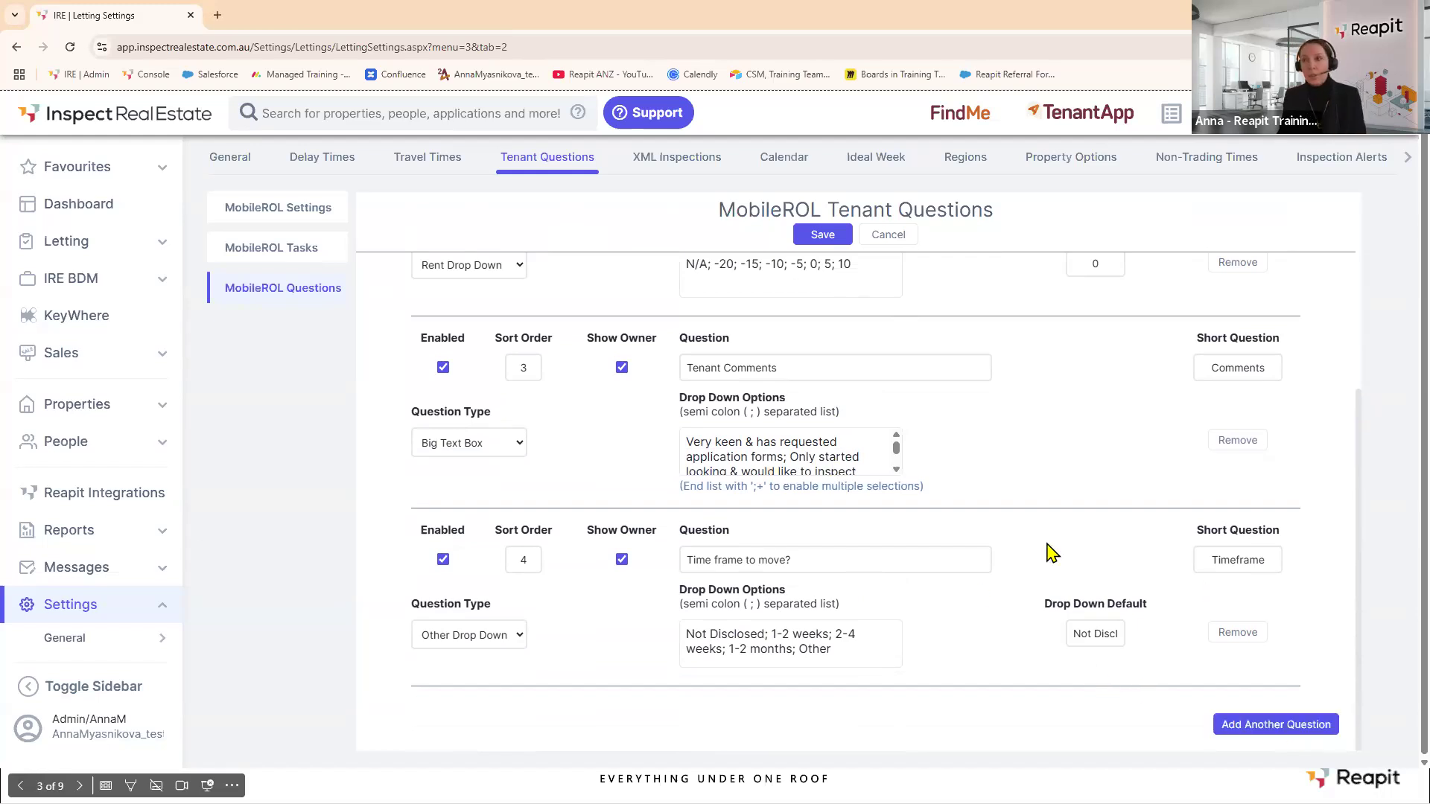
click(811, 235)
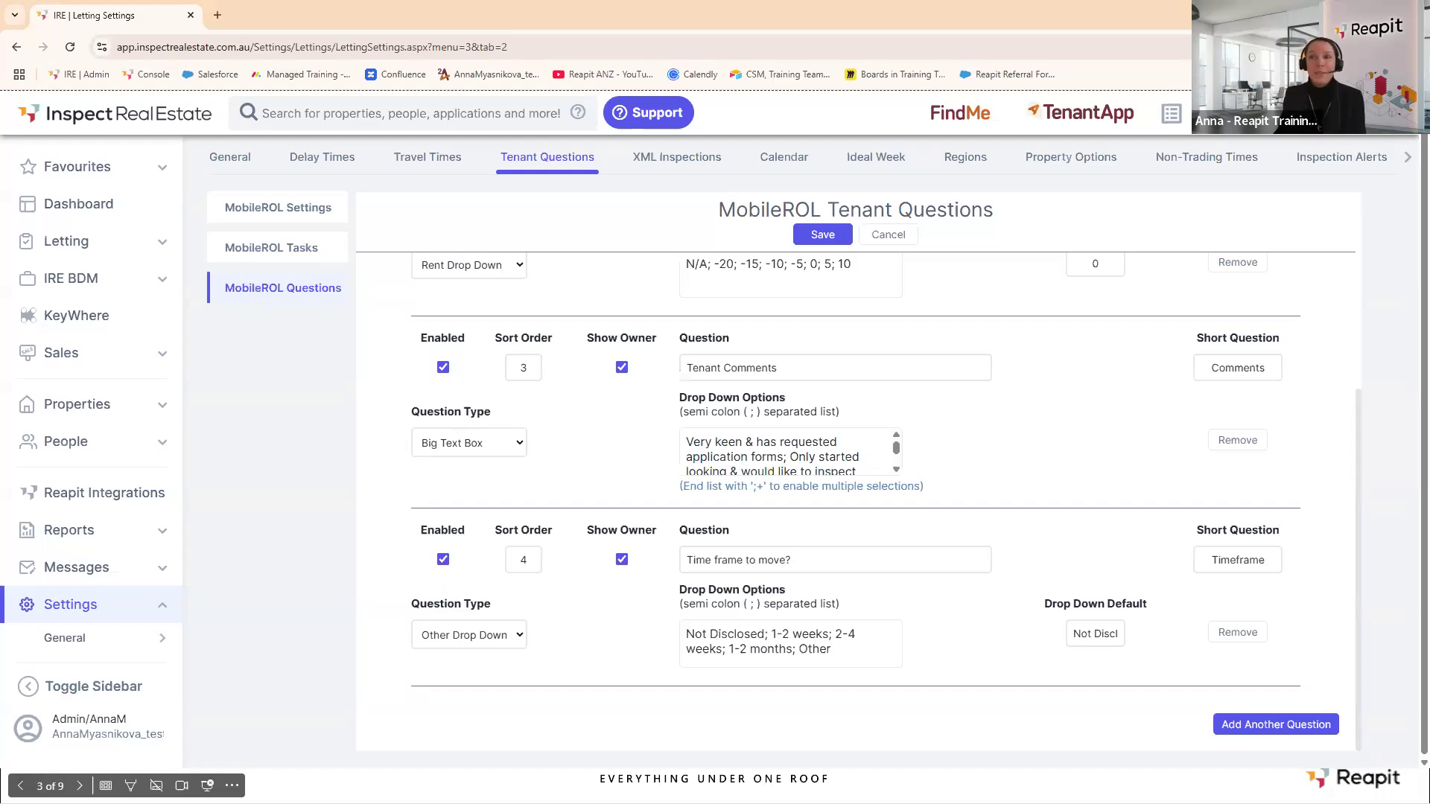
click(162, 242)
Open the Letting Inspections list, then launch MobileROL in a new tab from the Inspections flyout.
mouse_move(164, 302)
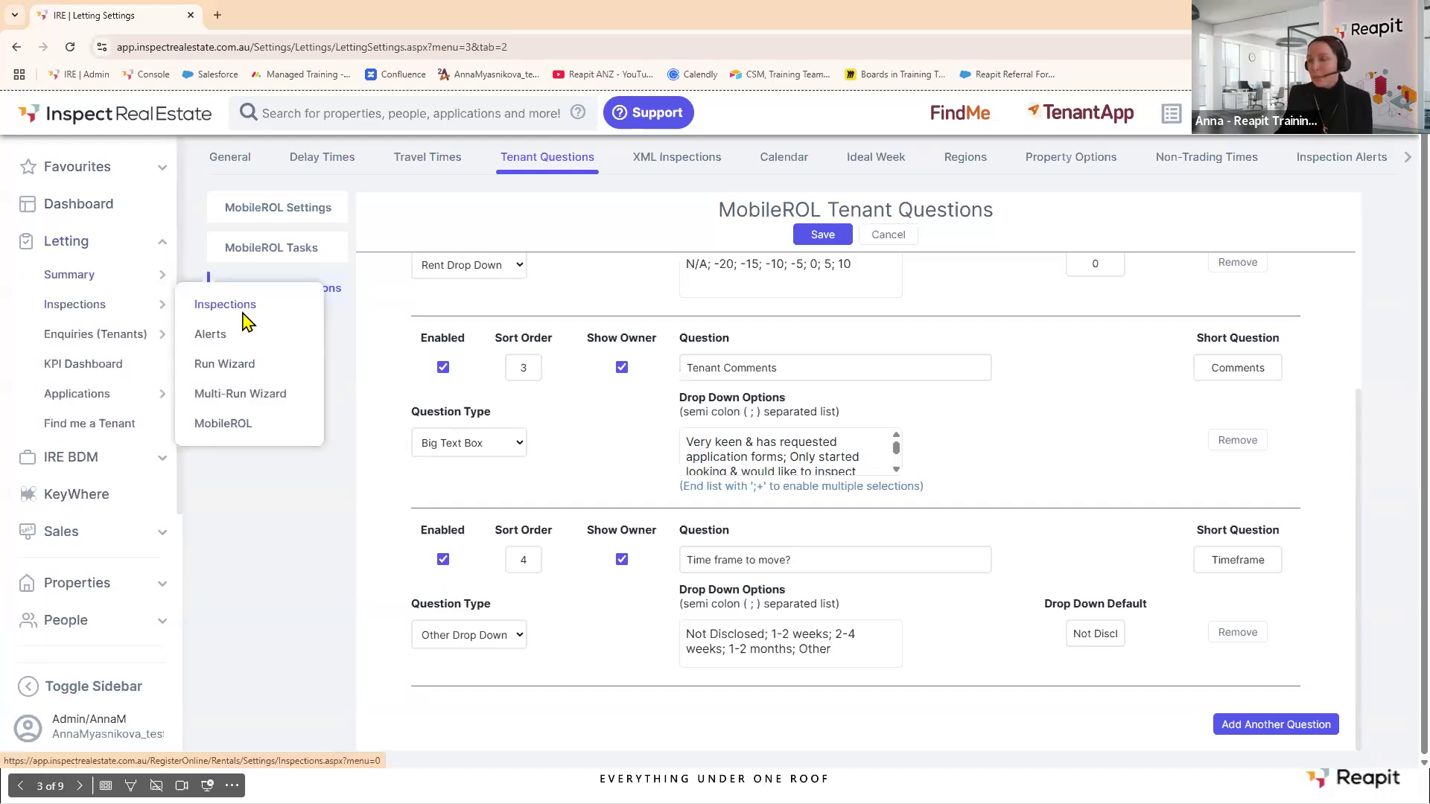
click(245, 320)
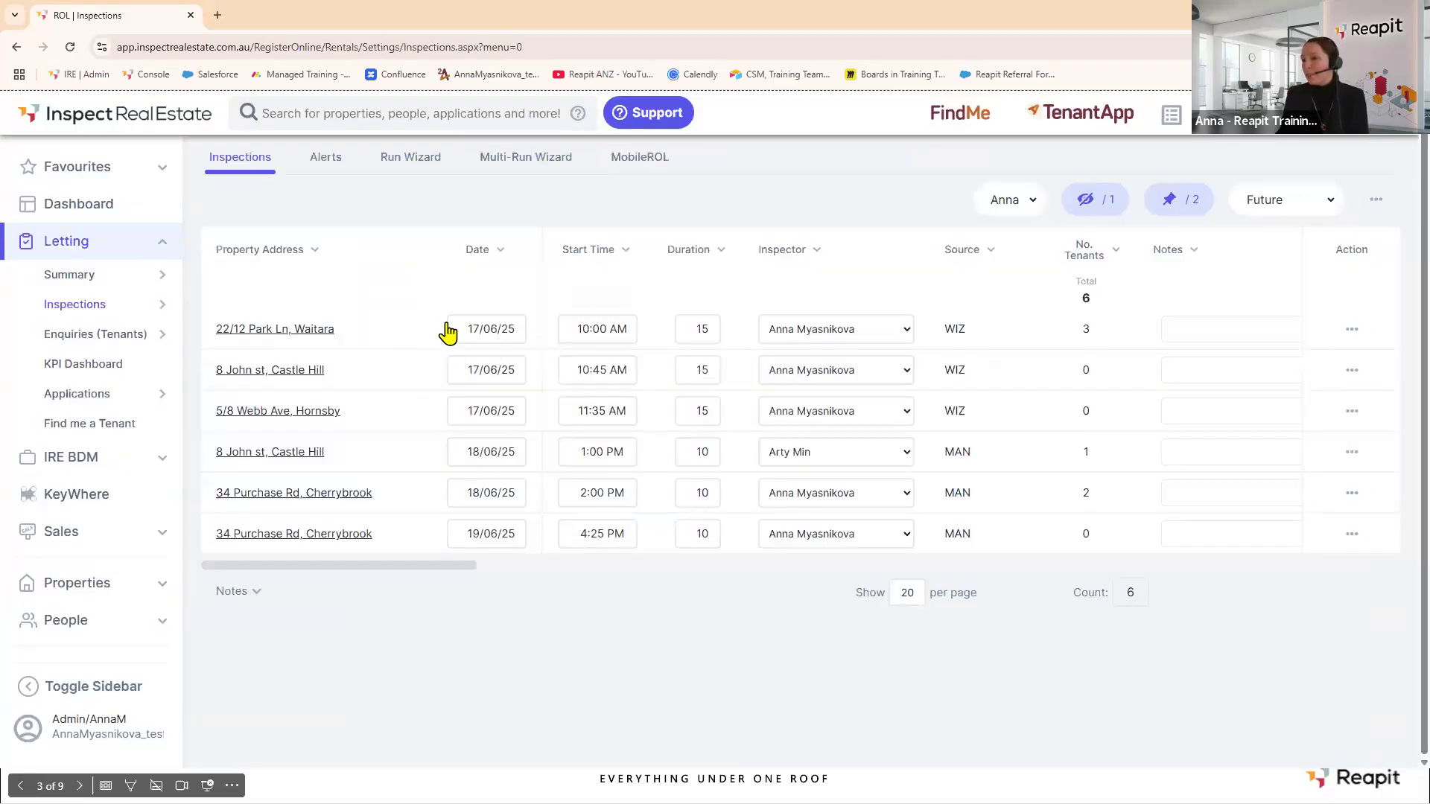
mouse_move(161, 304)
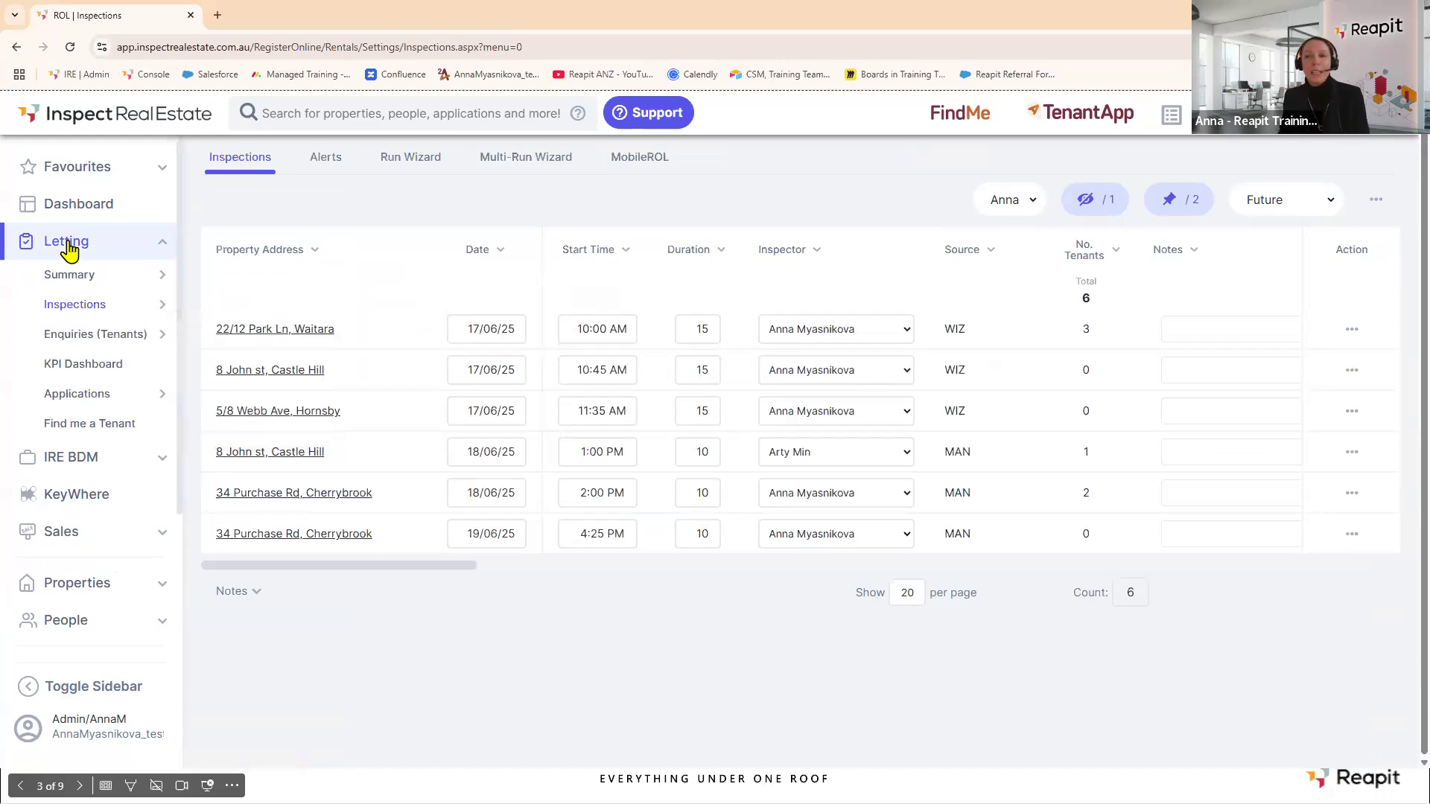
mouse_move(67, 307)
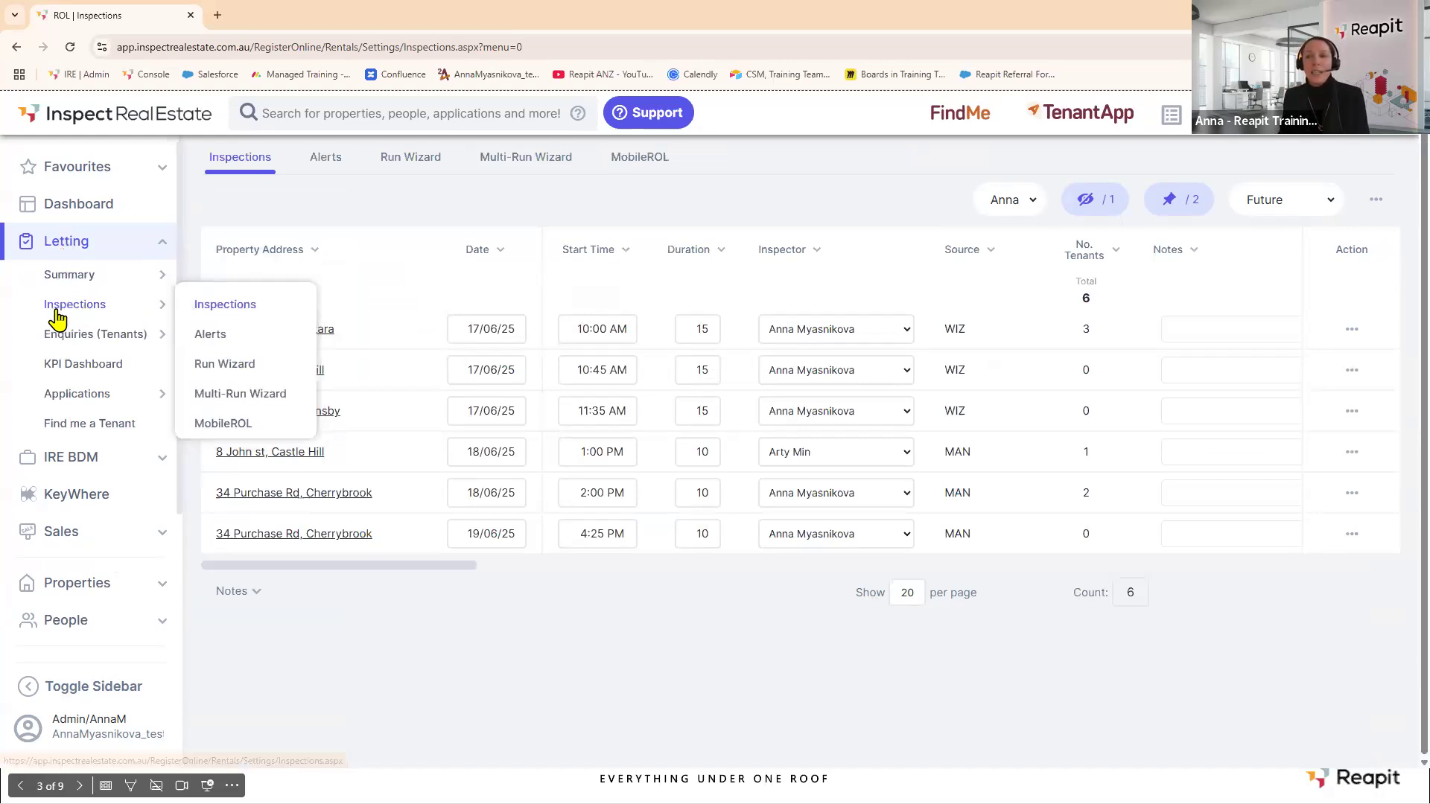
click(223, 423)
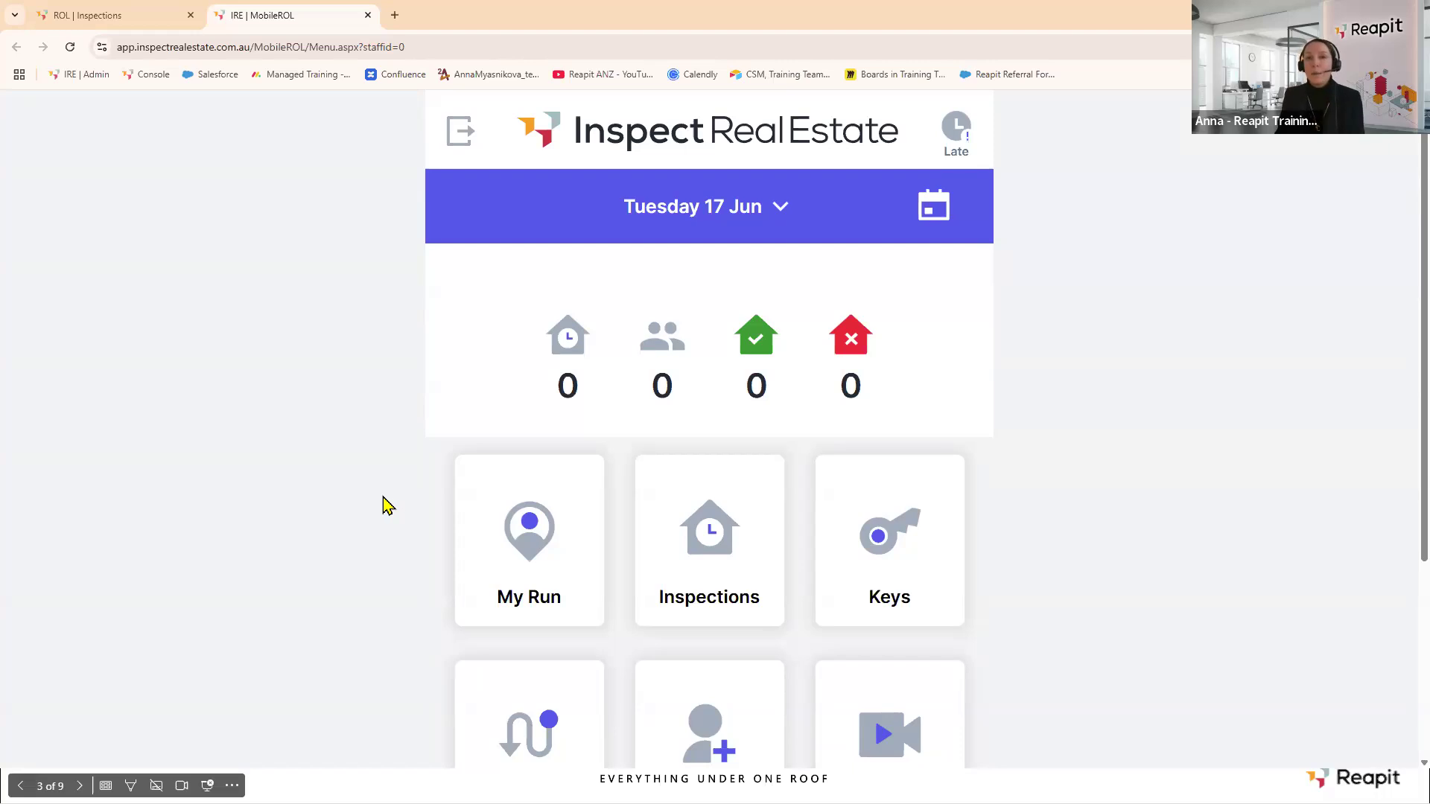
click(419, 44)
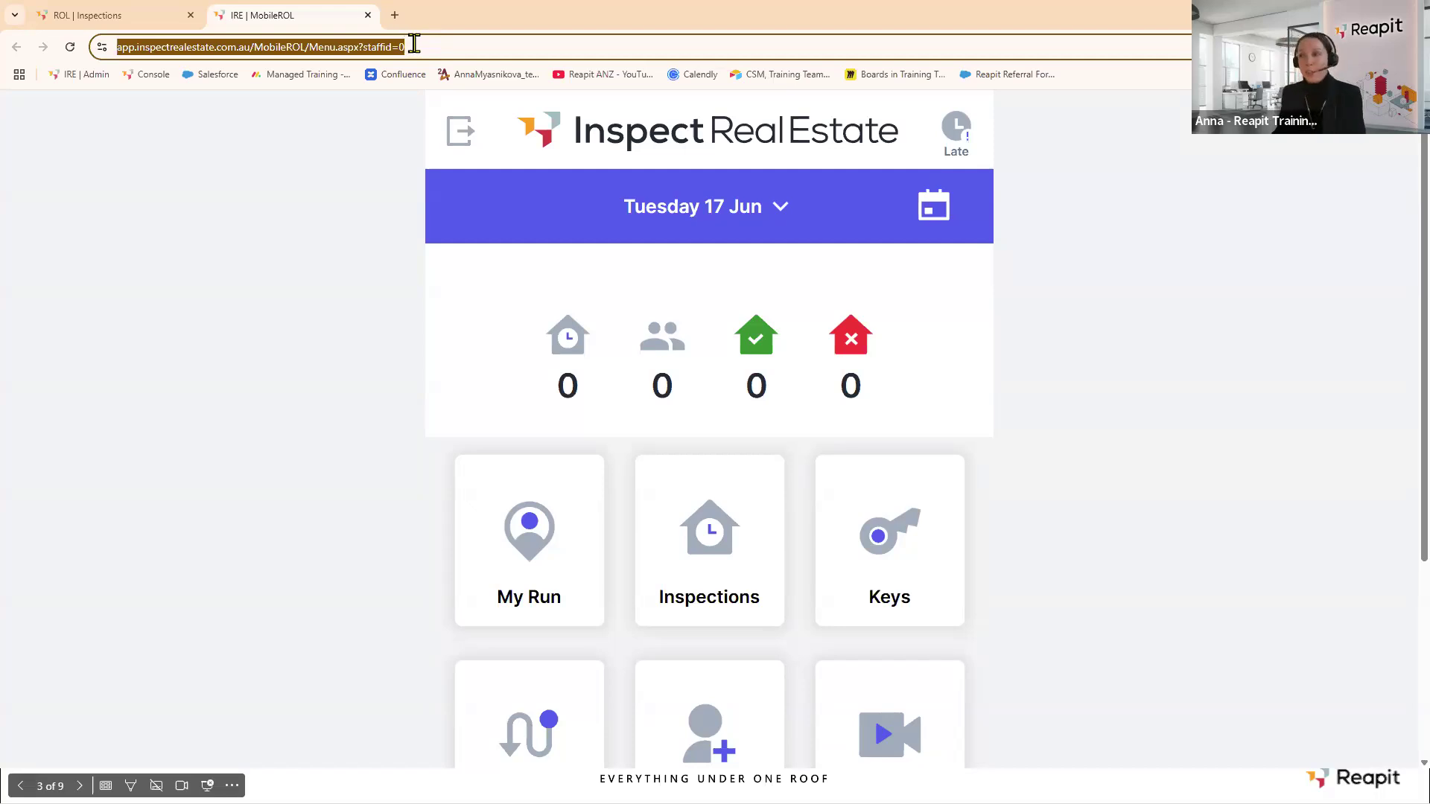
click(1063, 227)
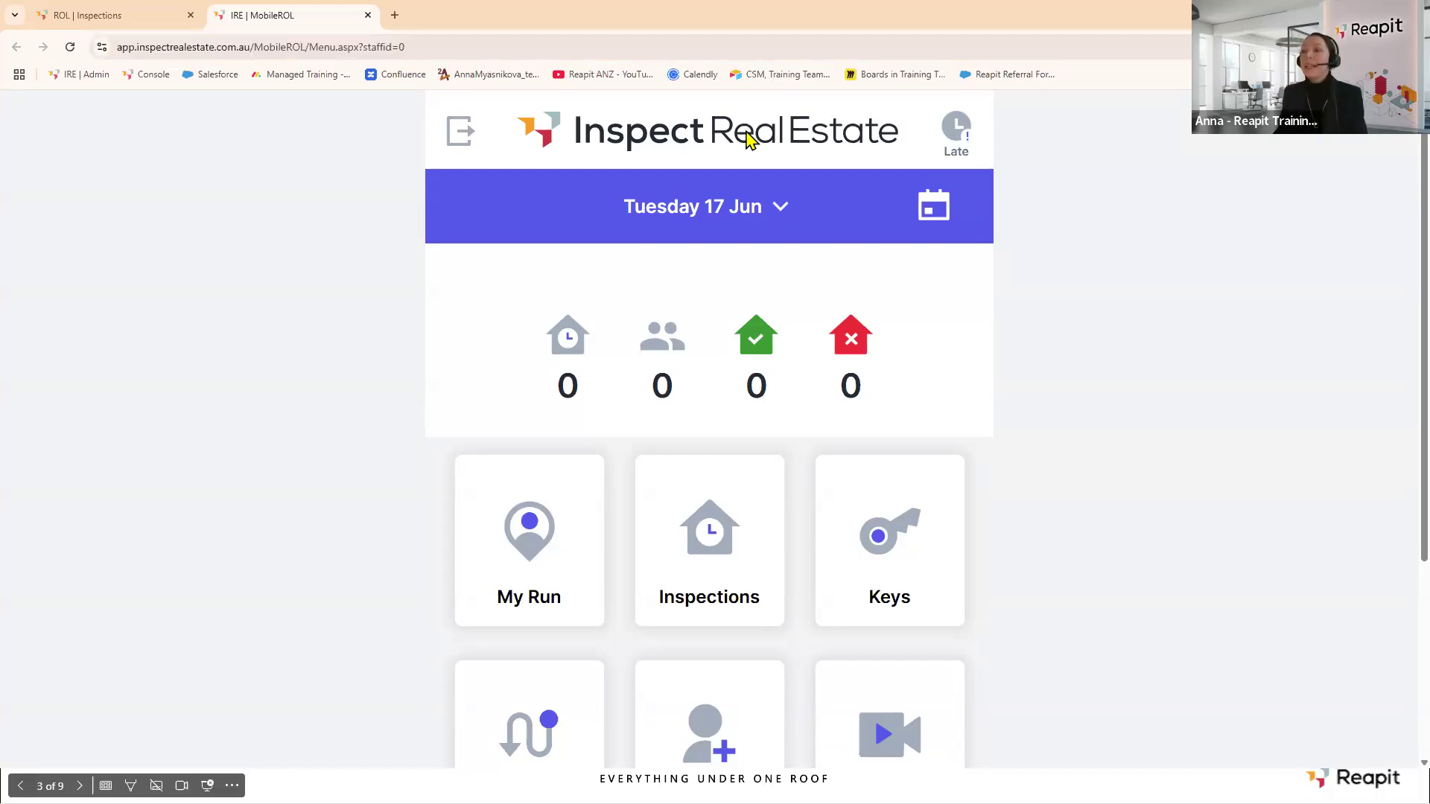
click(776, 215)
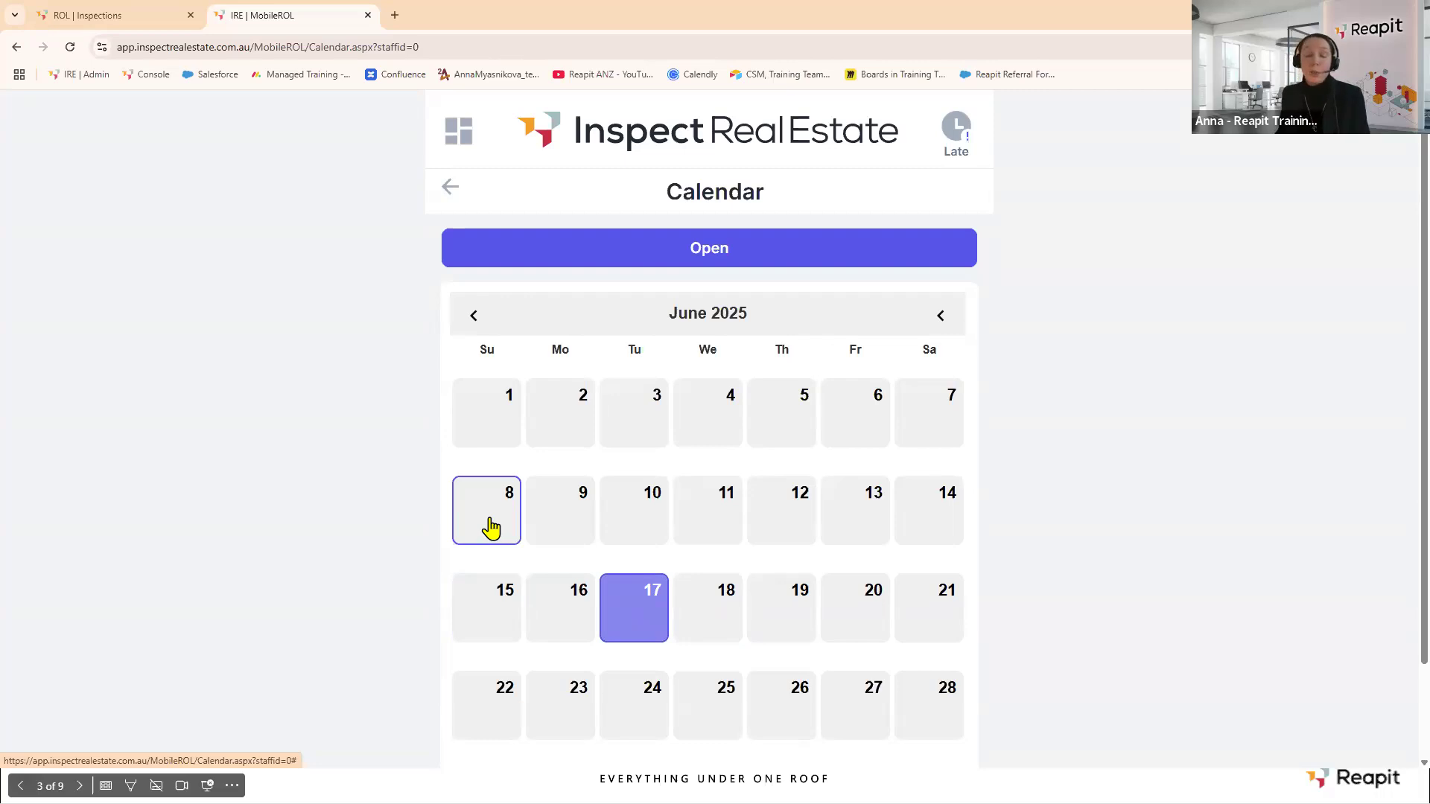
click(927, 520)
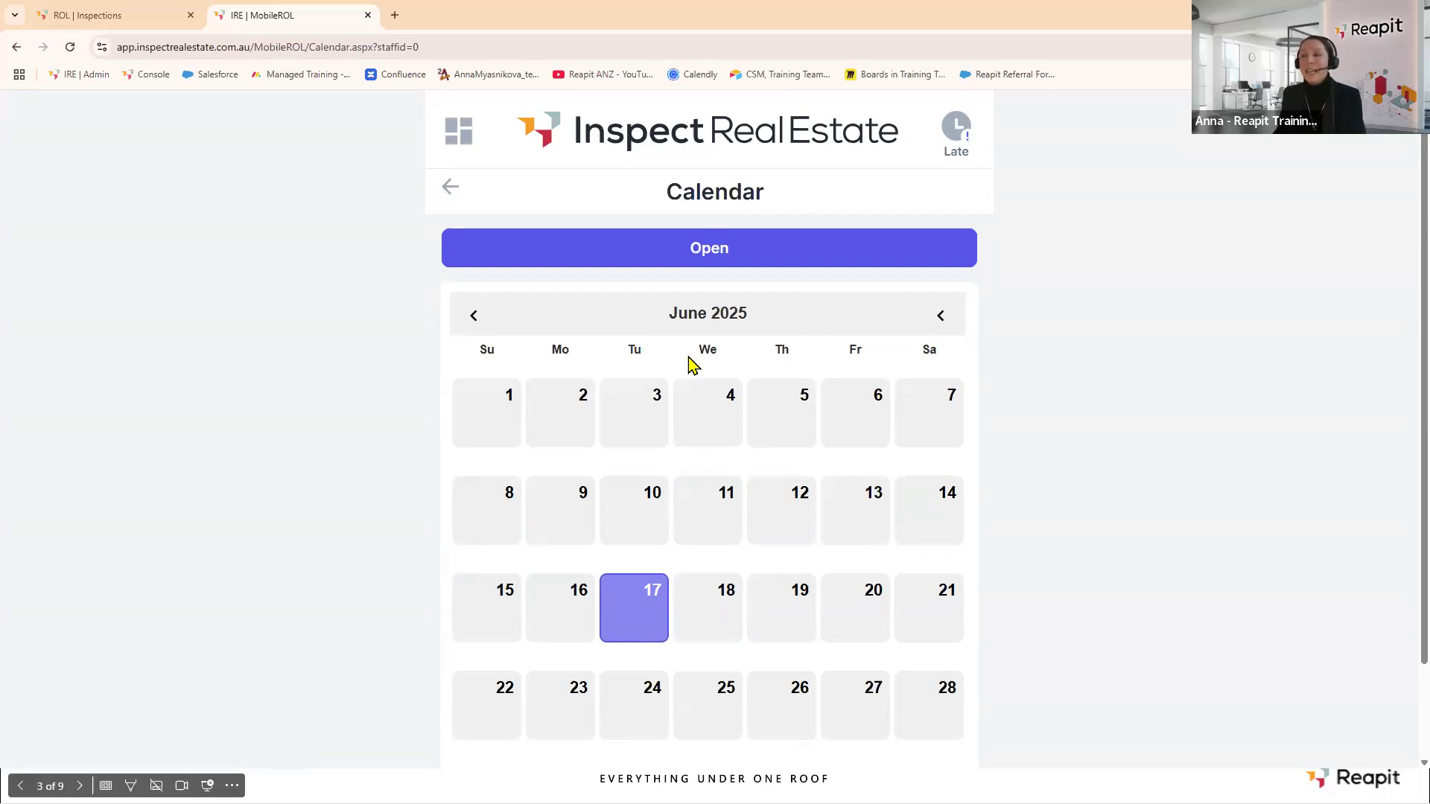
click(703, 257)
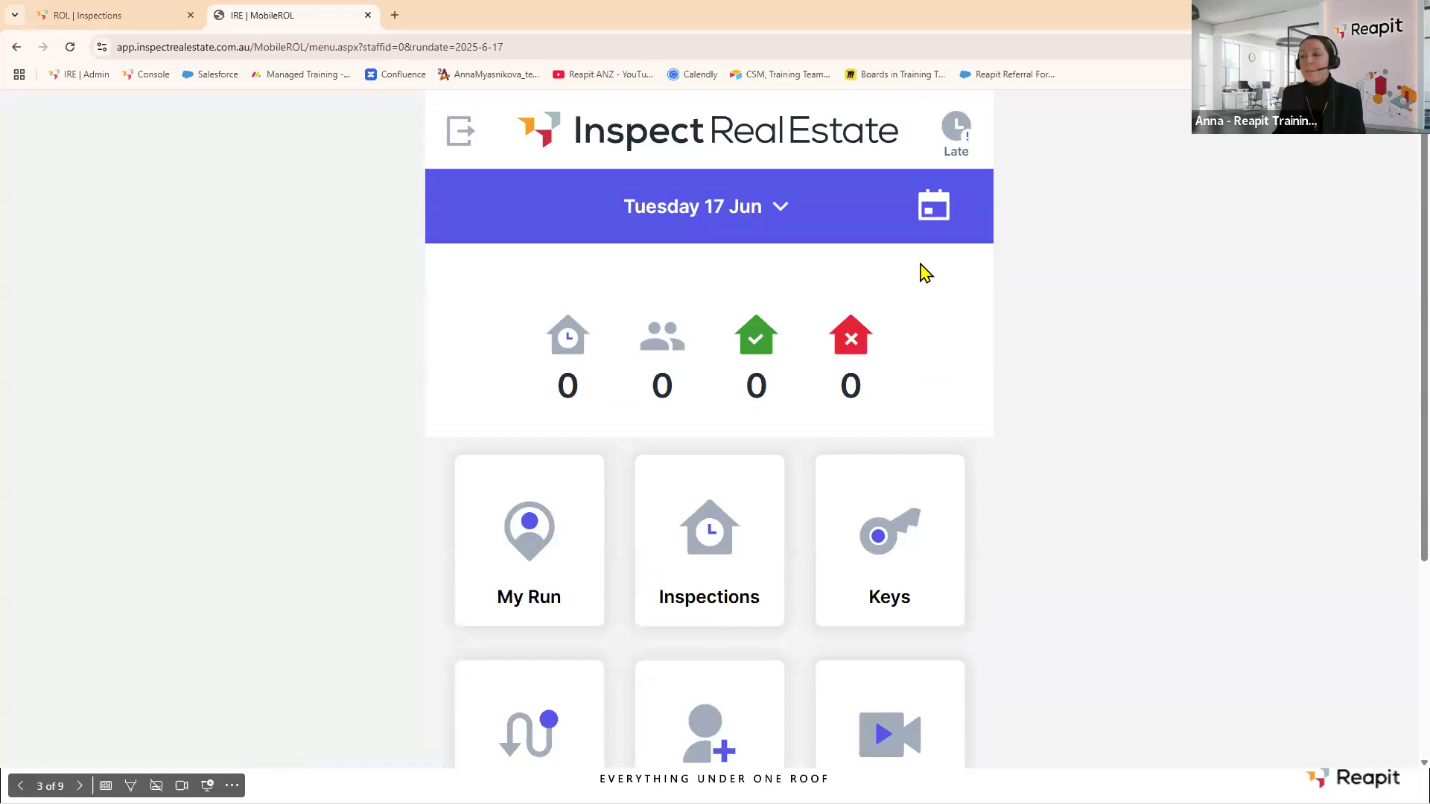
scroll(924, 272, down, 4)
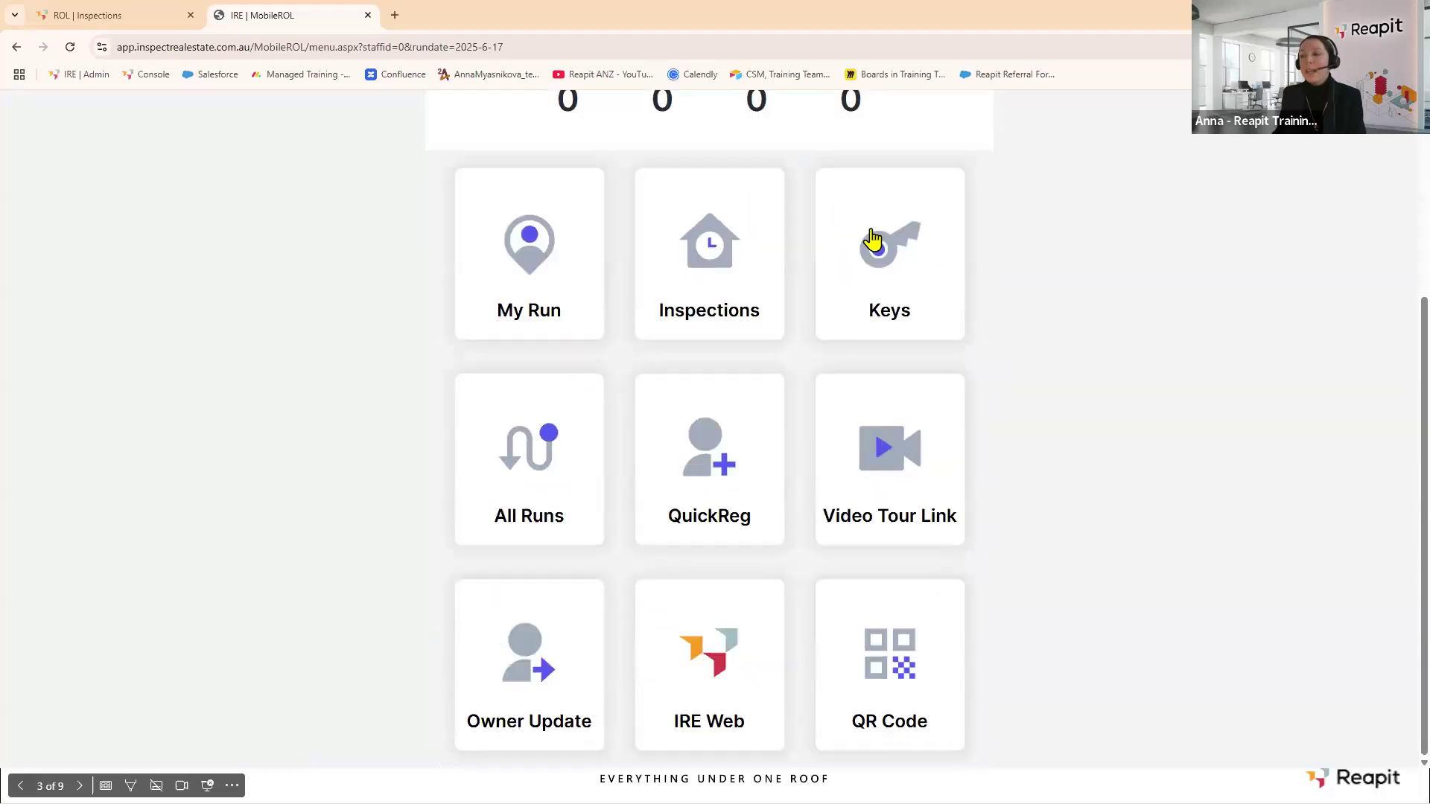
click(708, 275)
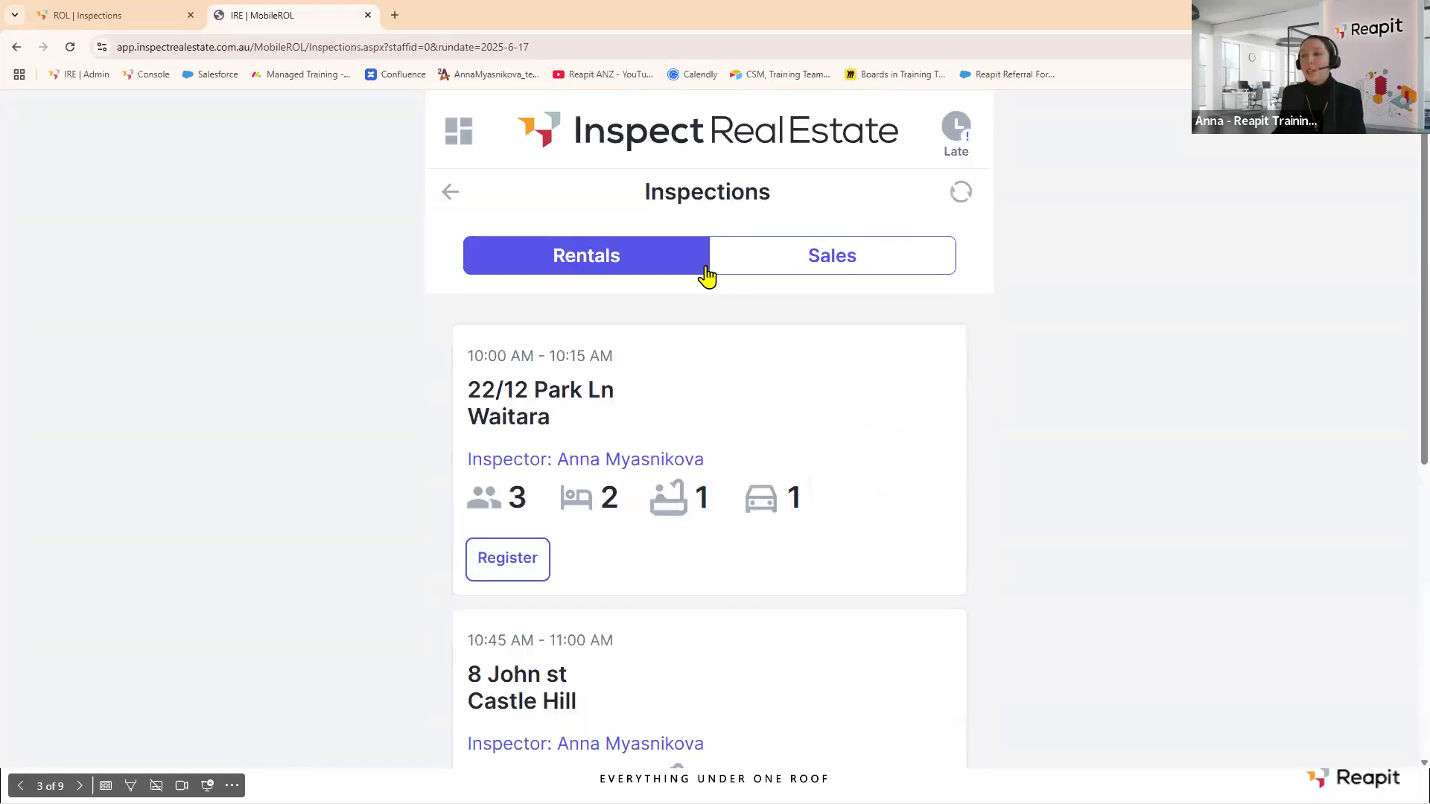
scroll(813, 383, down, 2)
scroll(814, 381, down, 5)
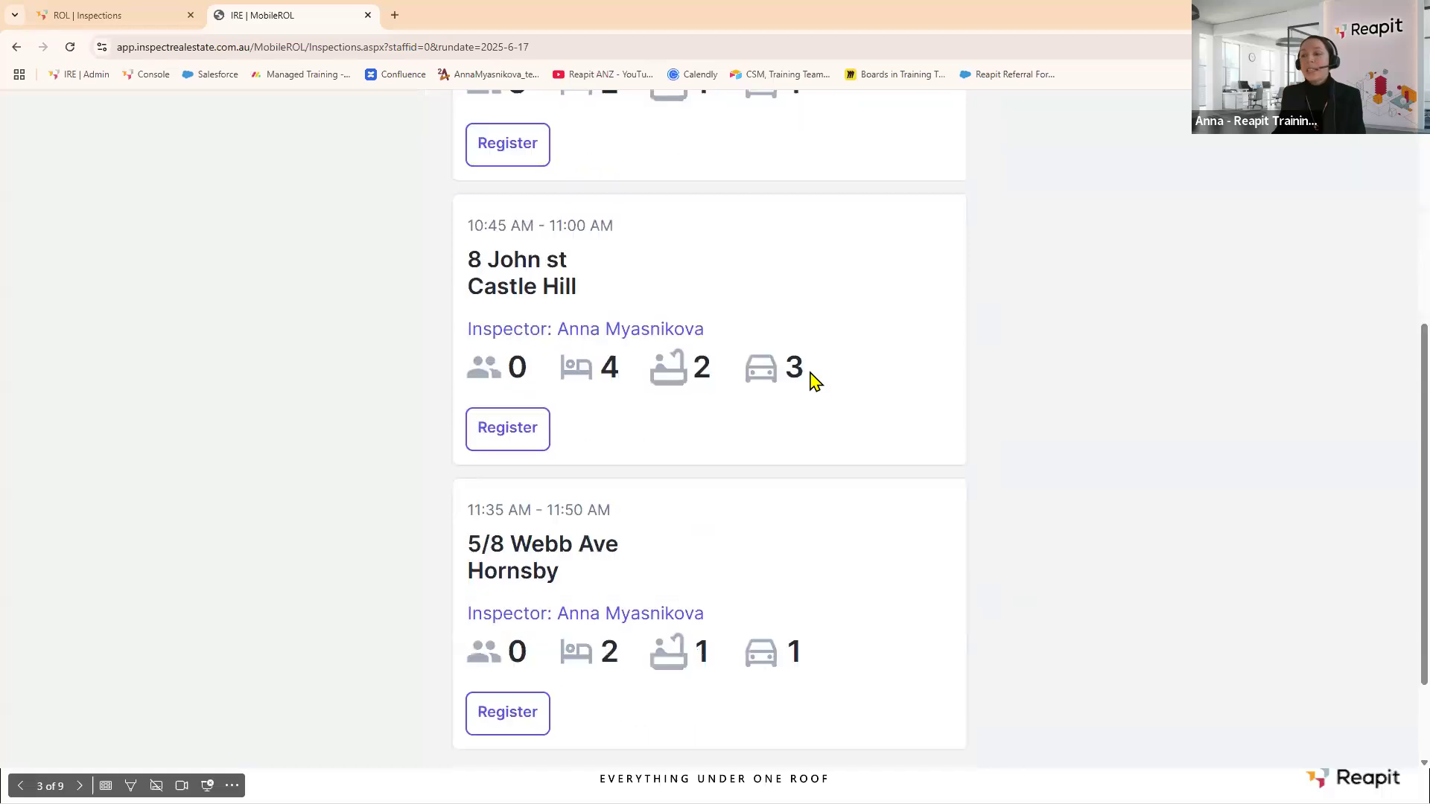
scroll(813, 381, up, 6)
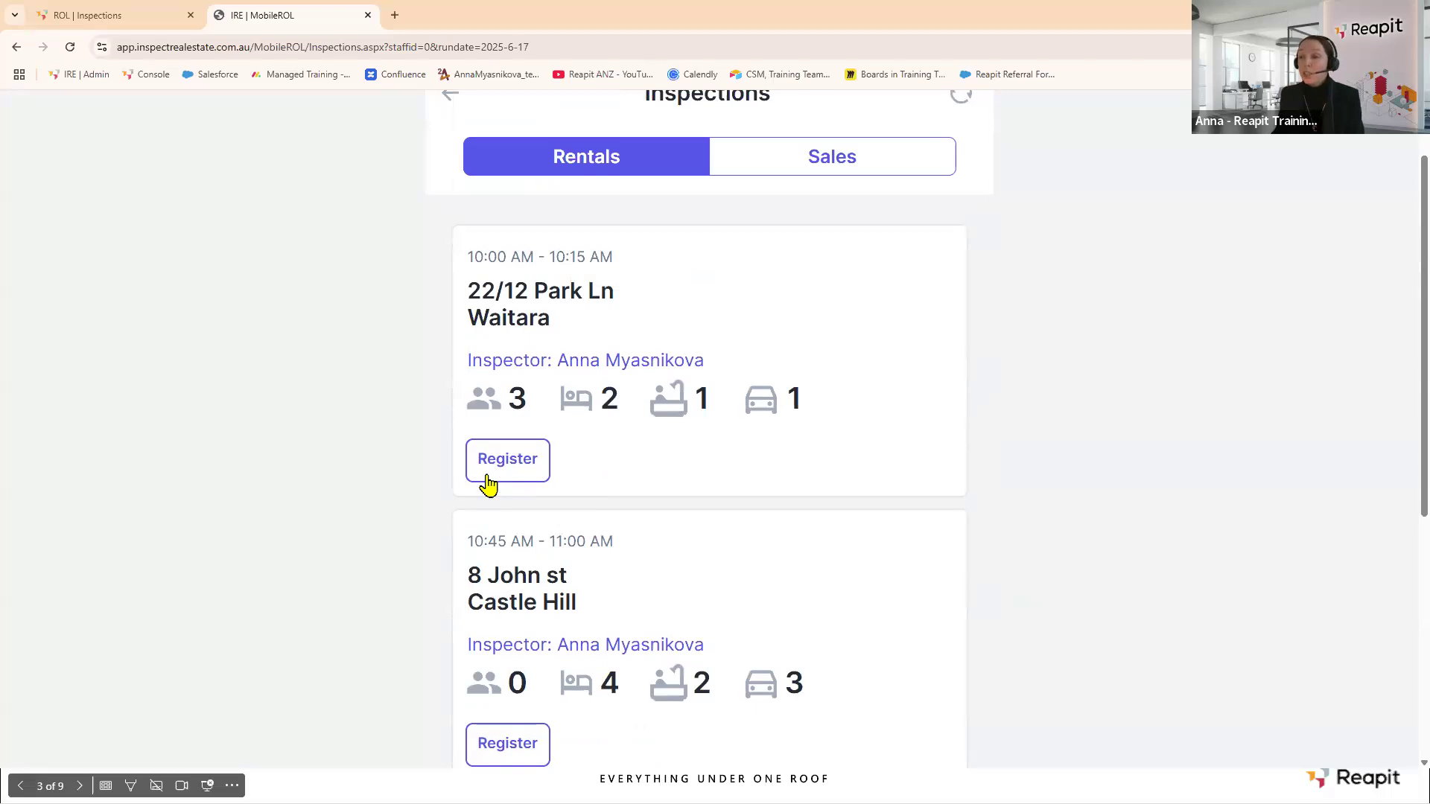
scroll(488, 484, down, 3)
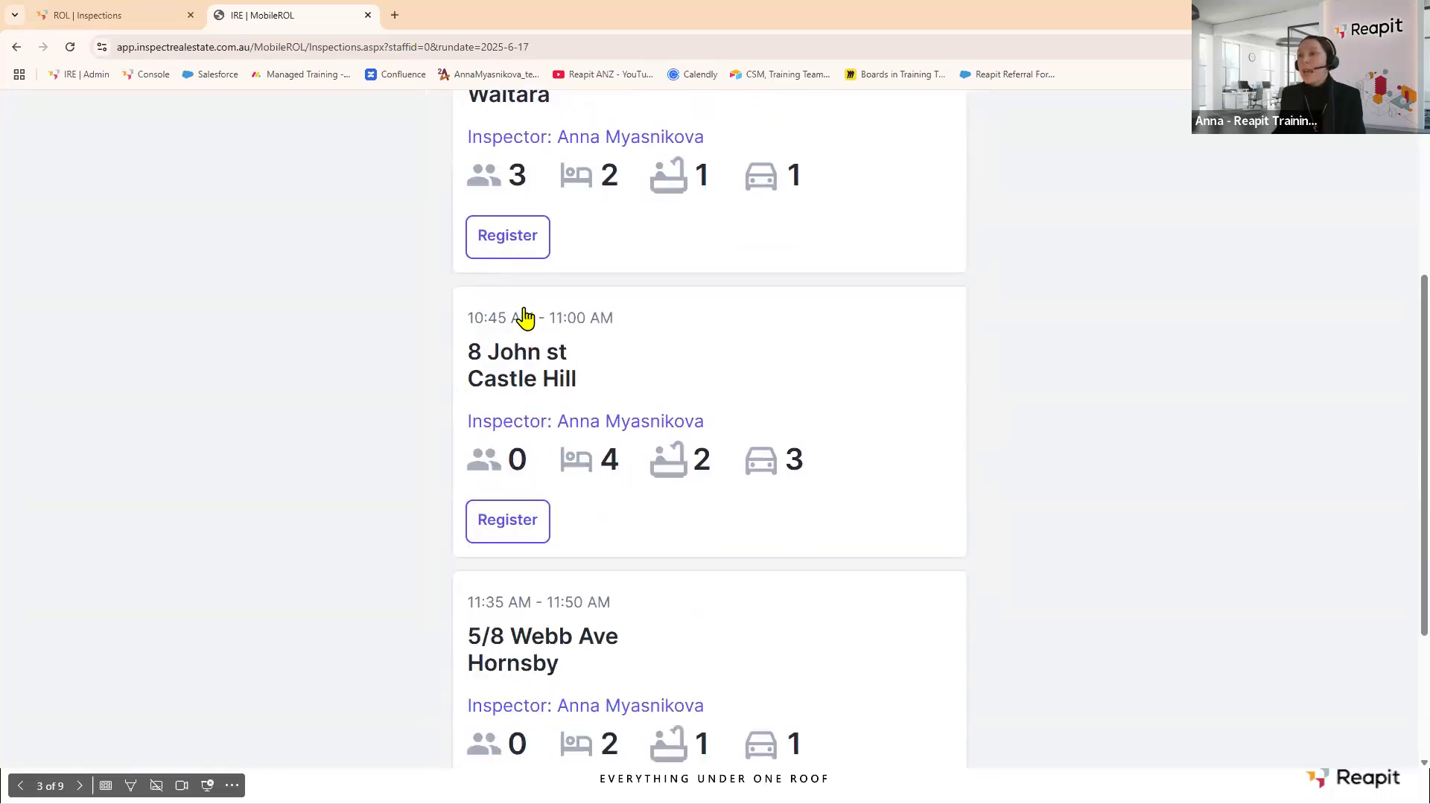
scroll(525, 318, up, 3)
click(501, 292)
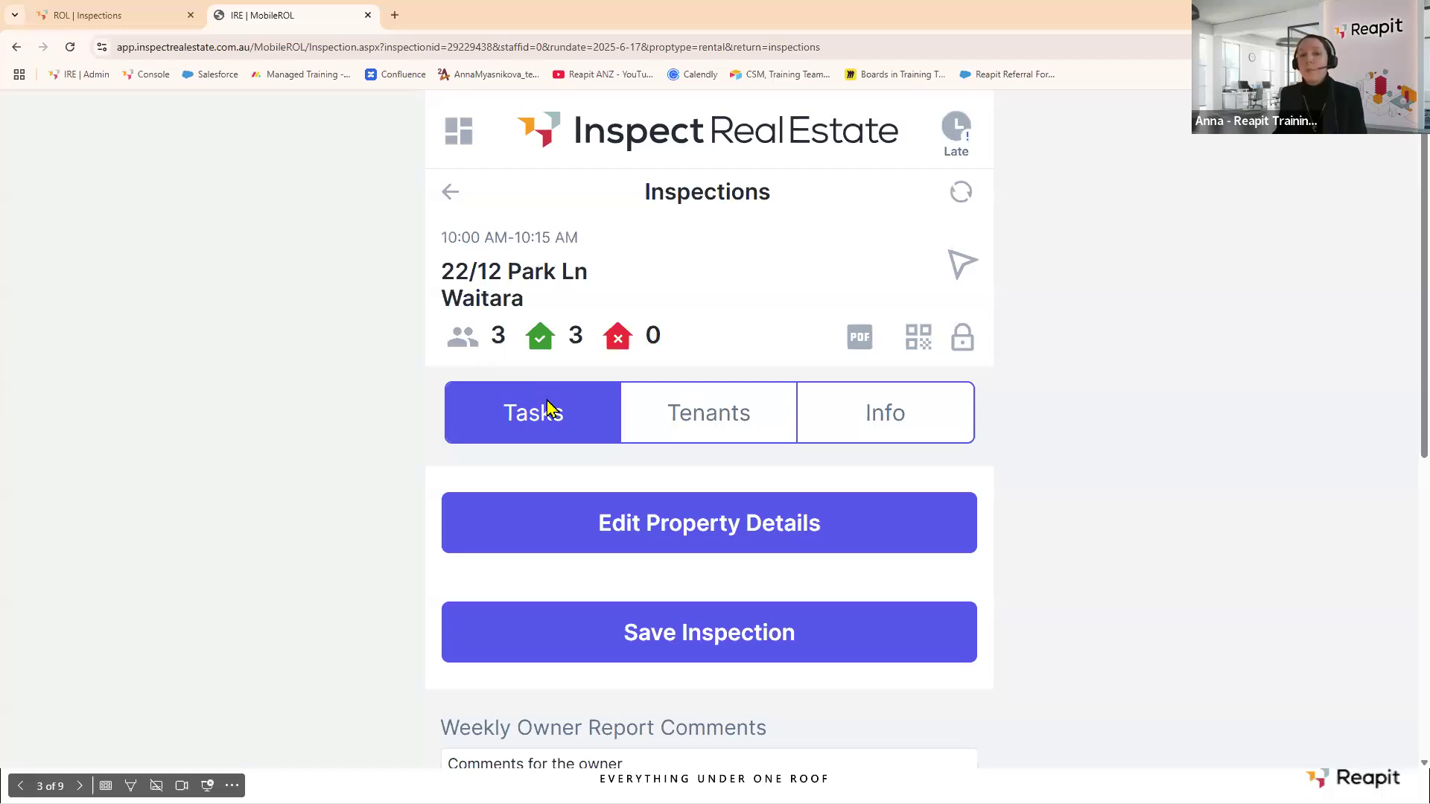
scroll(547, 409, down, 3)
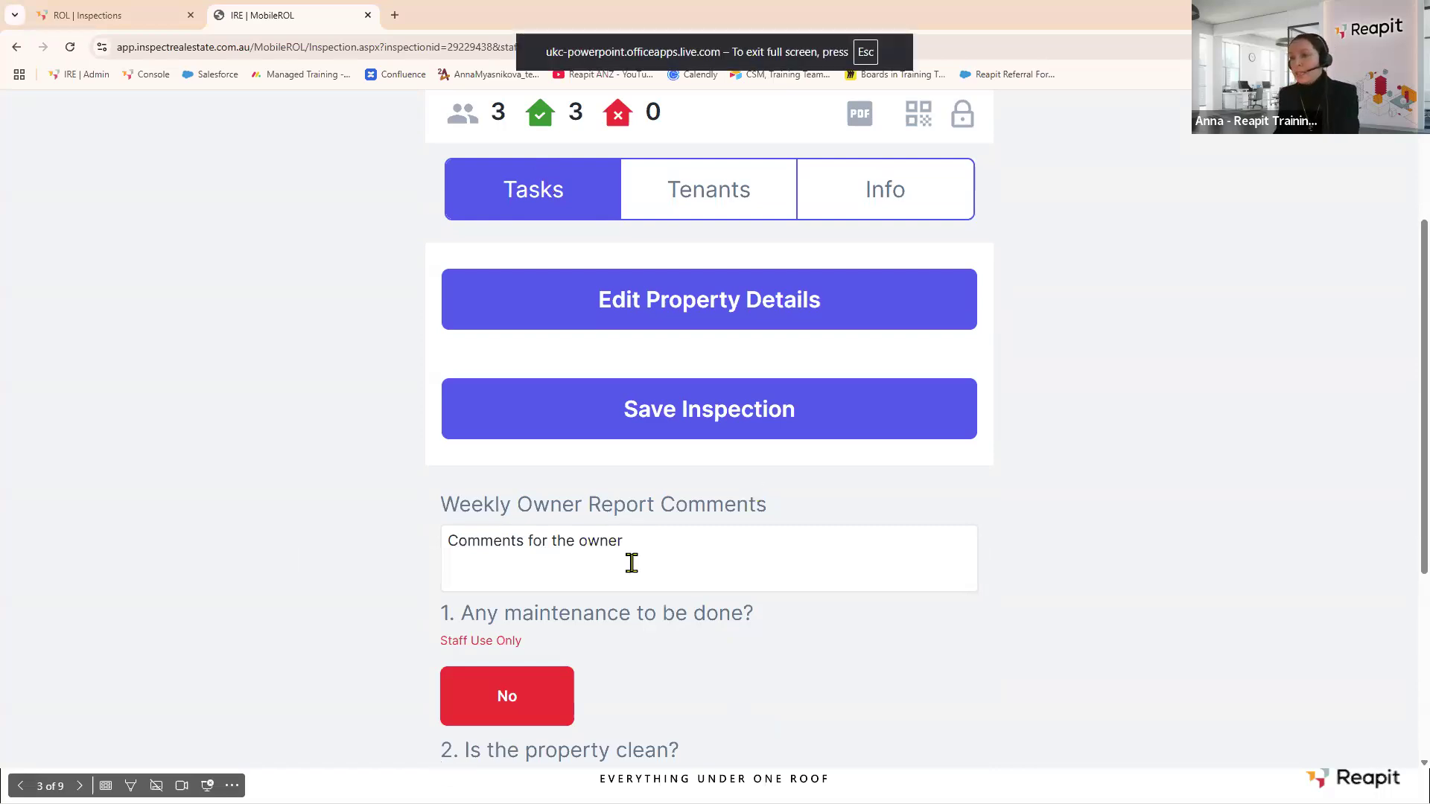
key(ctrl+a)
text(Property is immaculate, very well looked after)
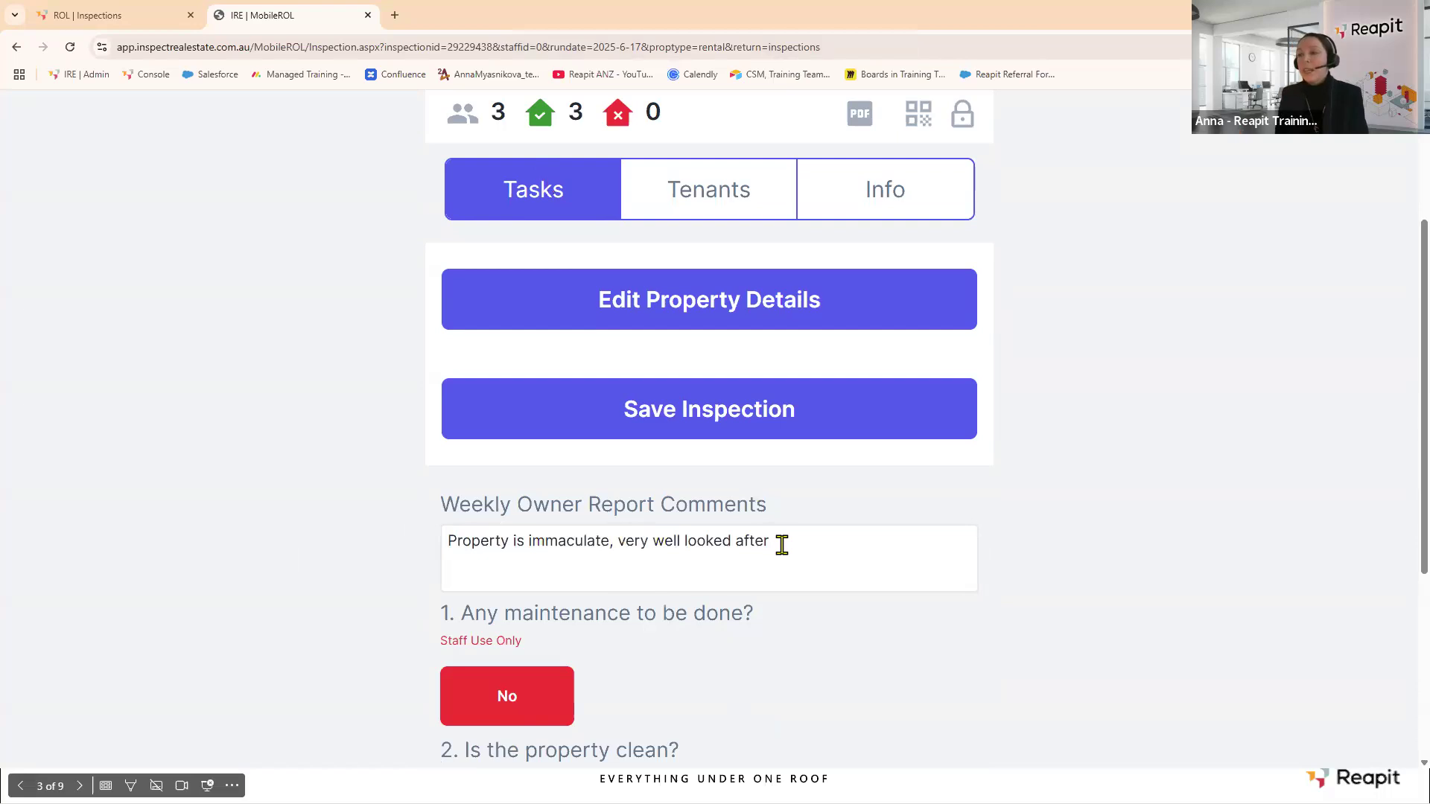
Enter the general comment noting tenant-reported maintenance and open the photo file picker.
scroll(629, 520, down, 2)
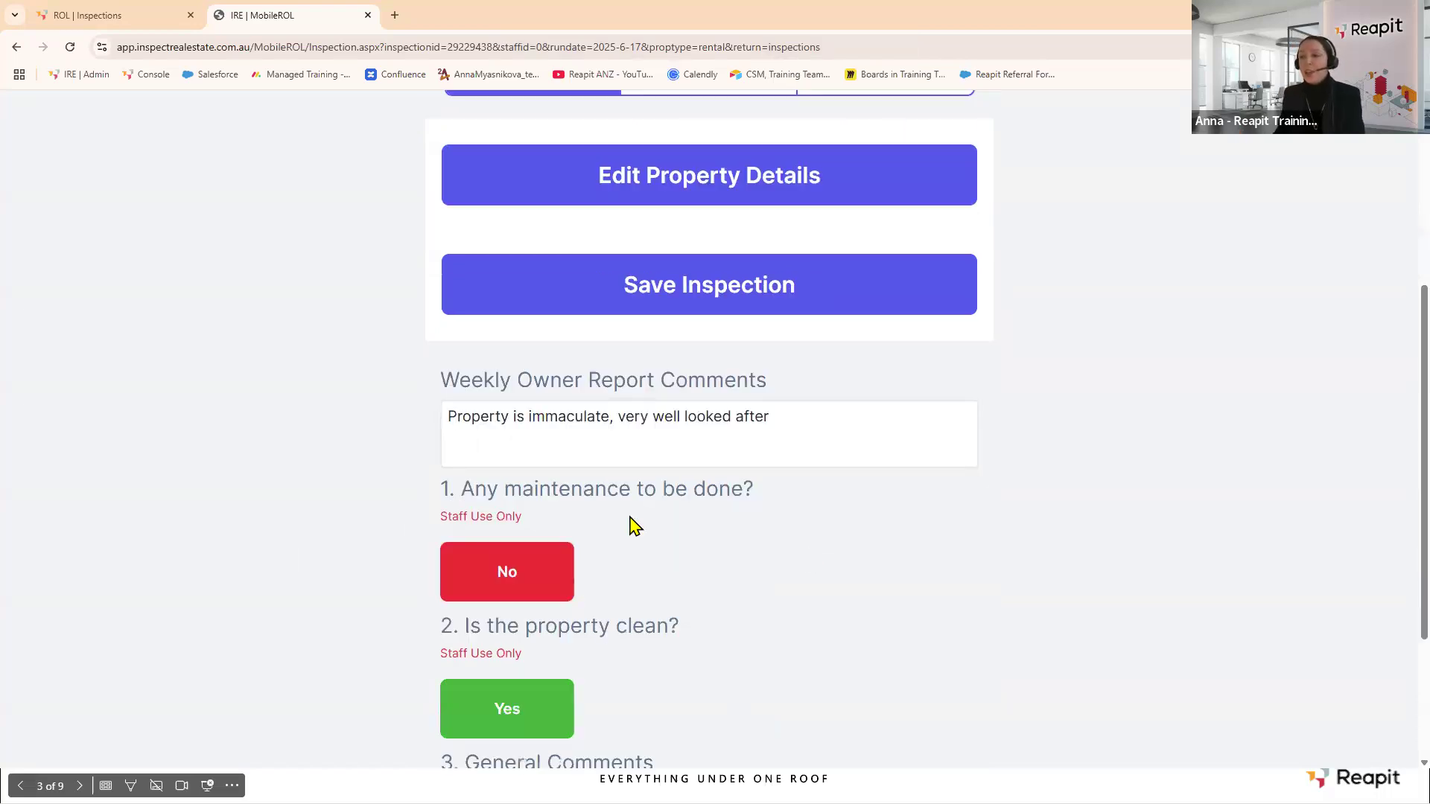
scroll(738, 586, down, 1)
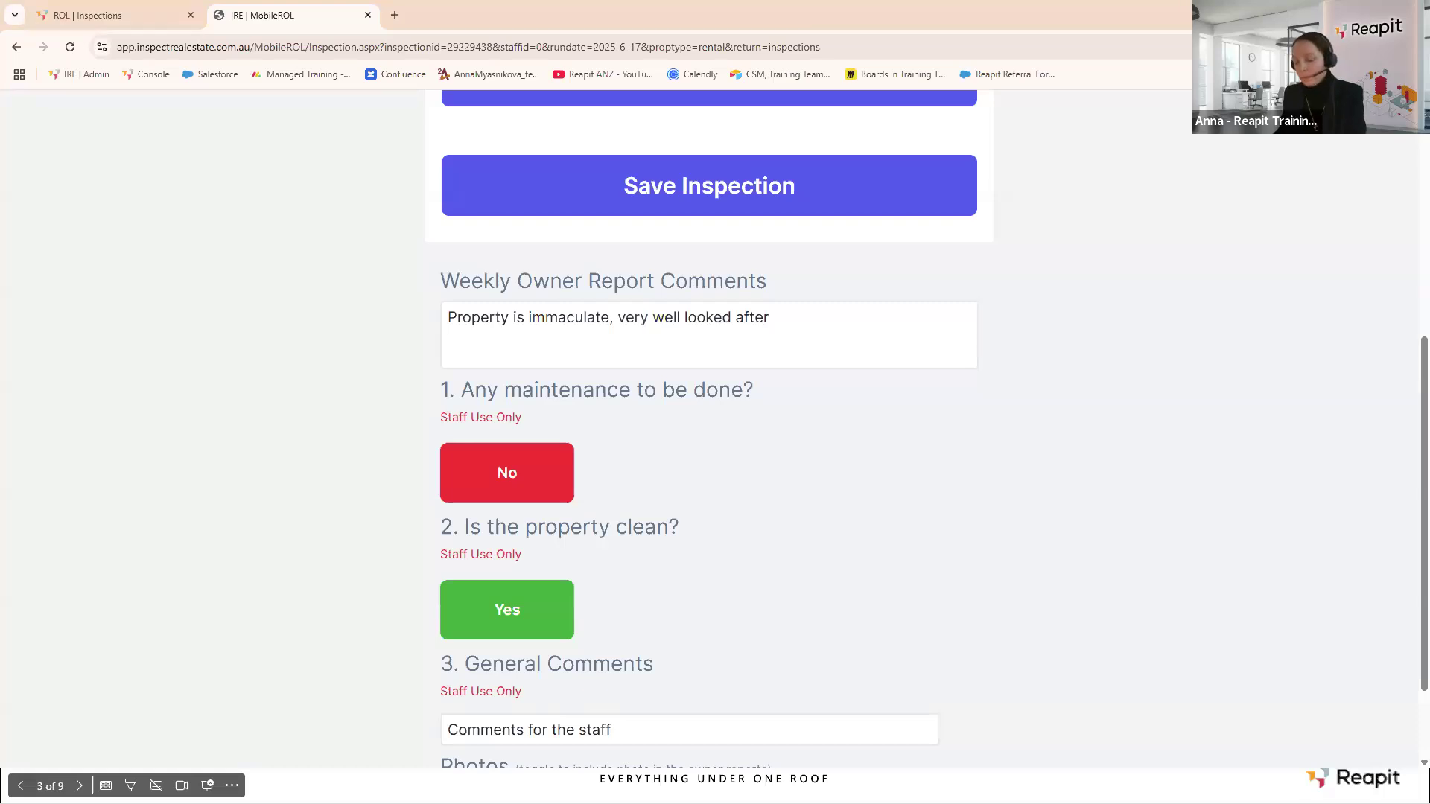
drag(641, 730, 357, 718)
text(Tenant has reported maintenance)
scroll(964, 555, down, 2)
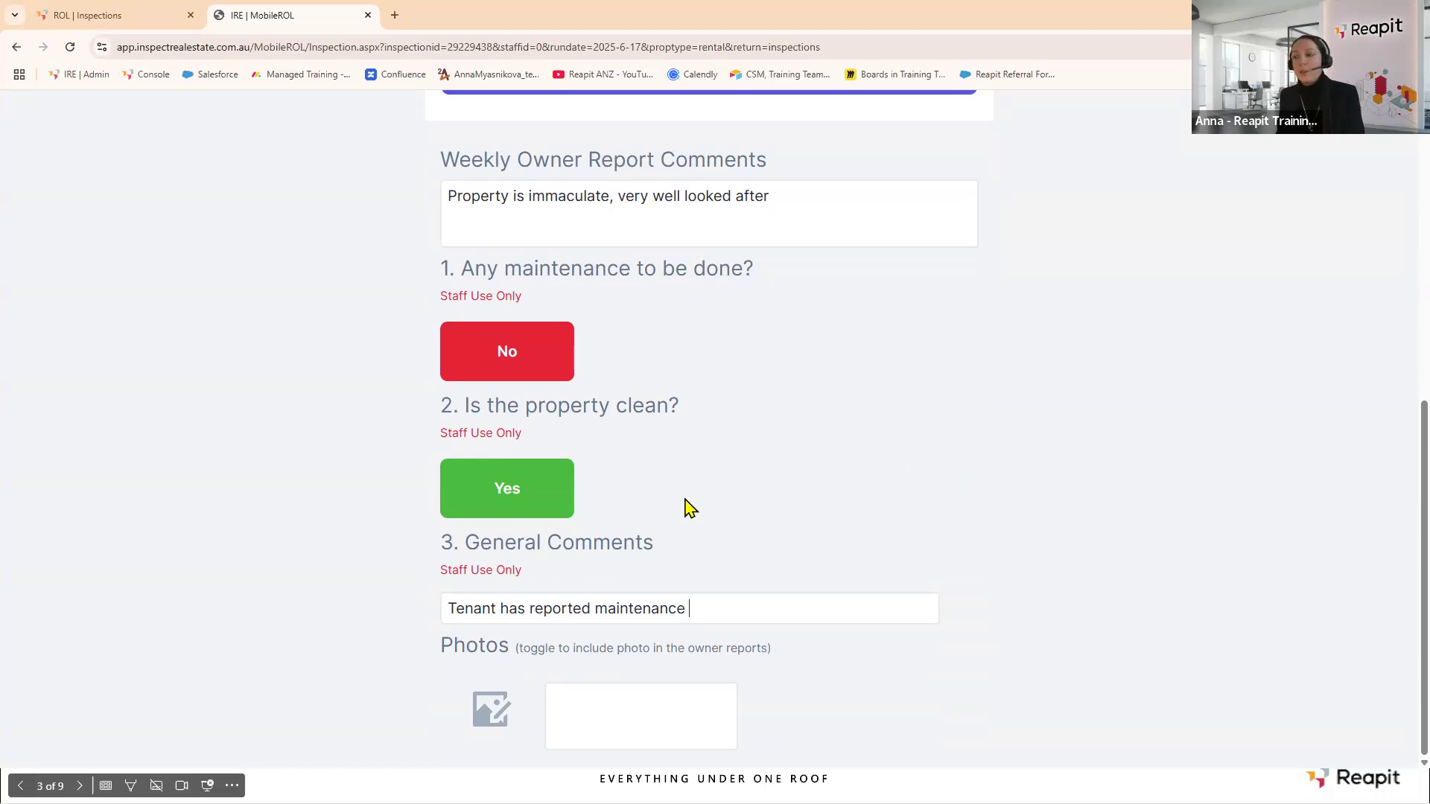
click(493, 713)
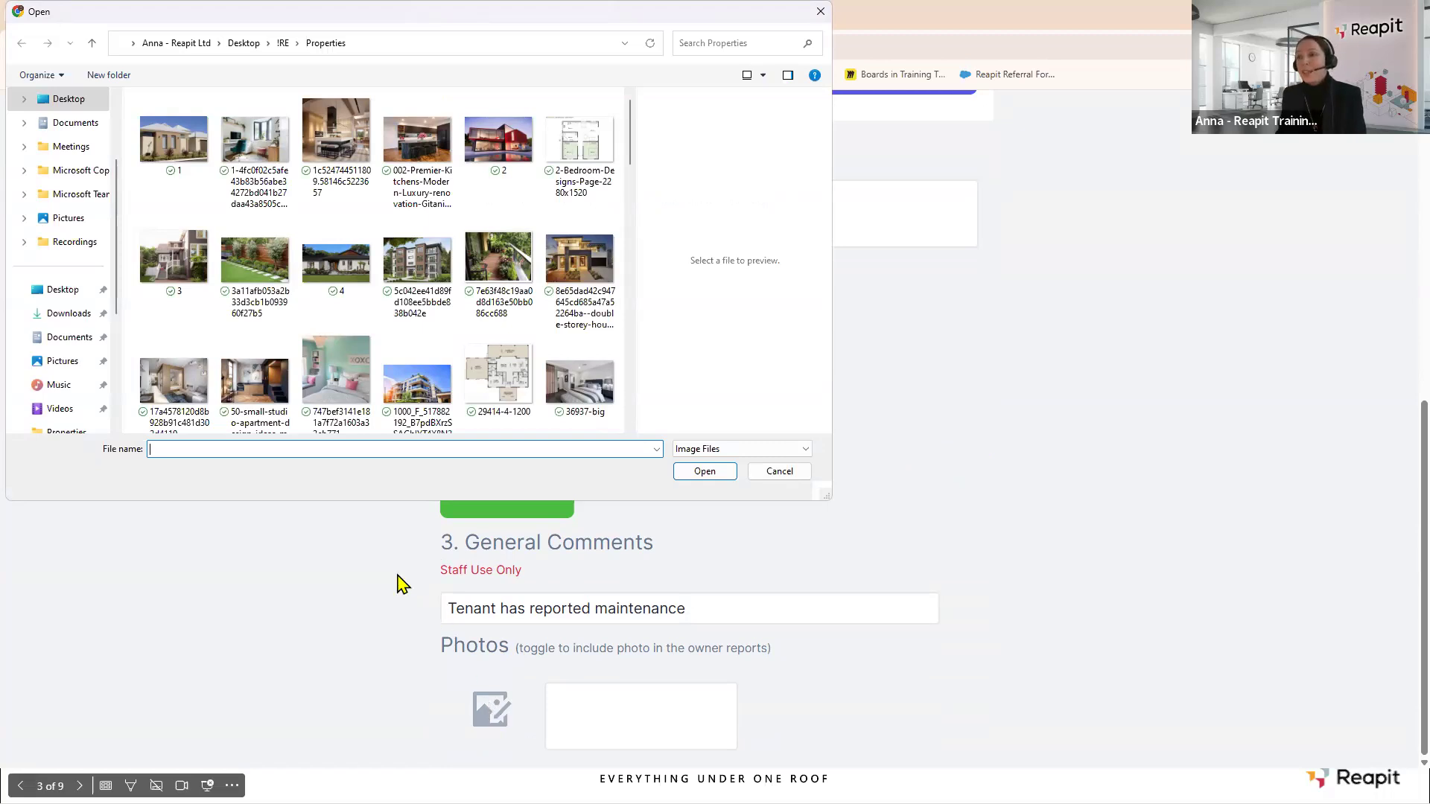
Upload the small studio apartment photo, caption it with the owner comment, and include it in owner reports.
click(233, 369)
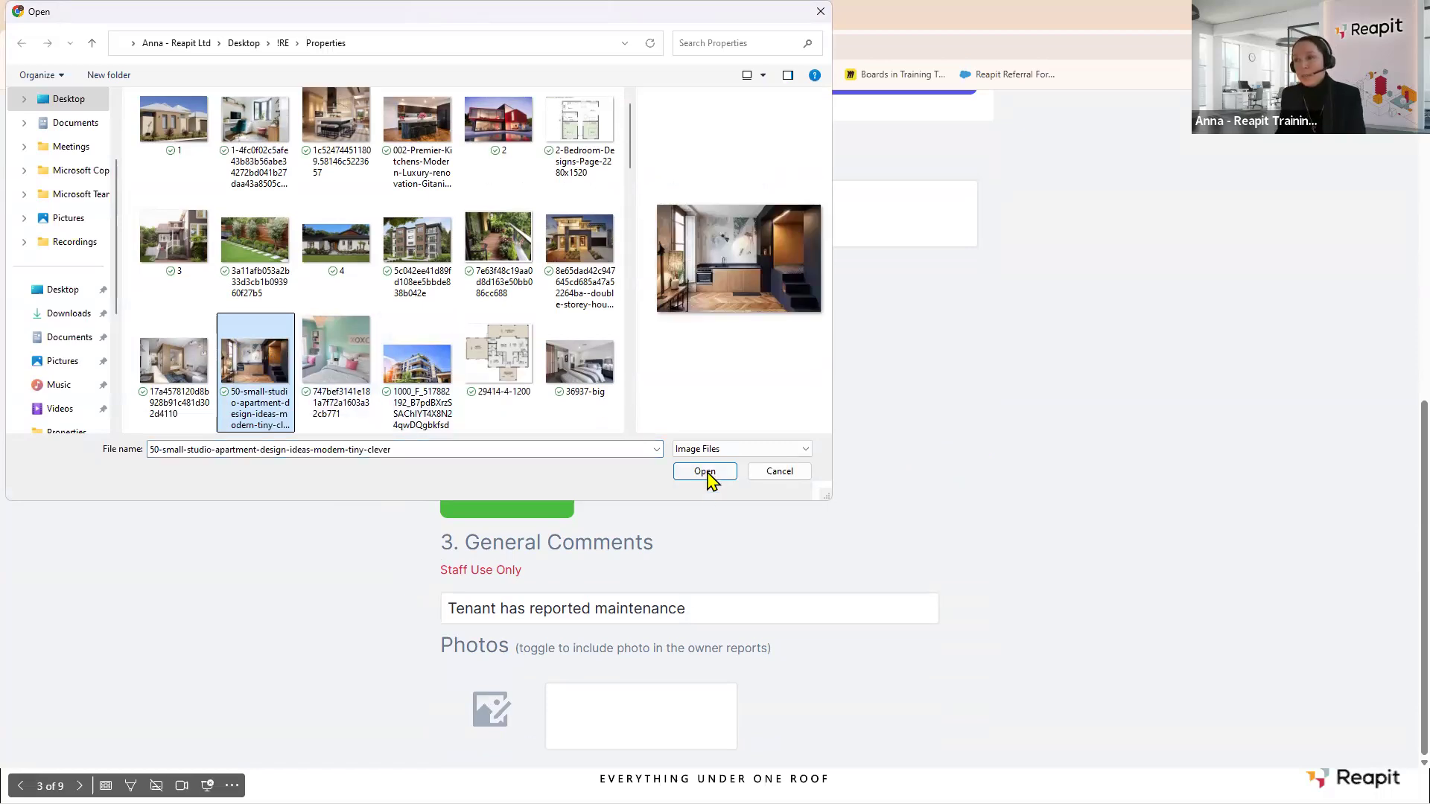
click(705, 472)
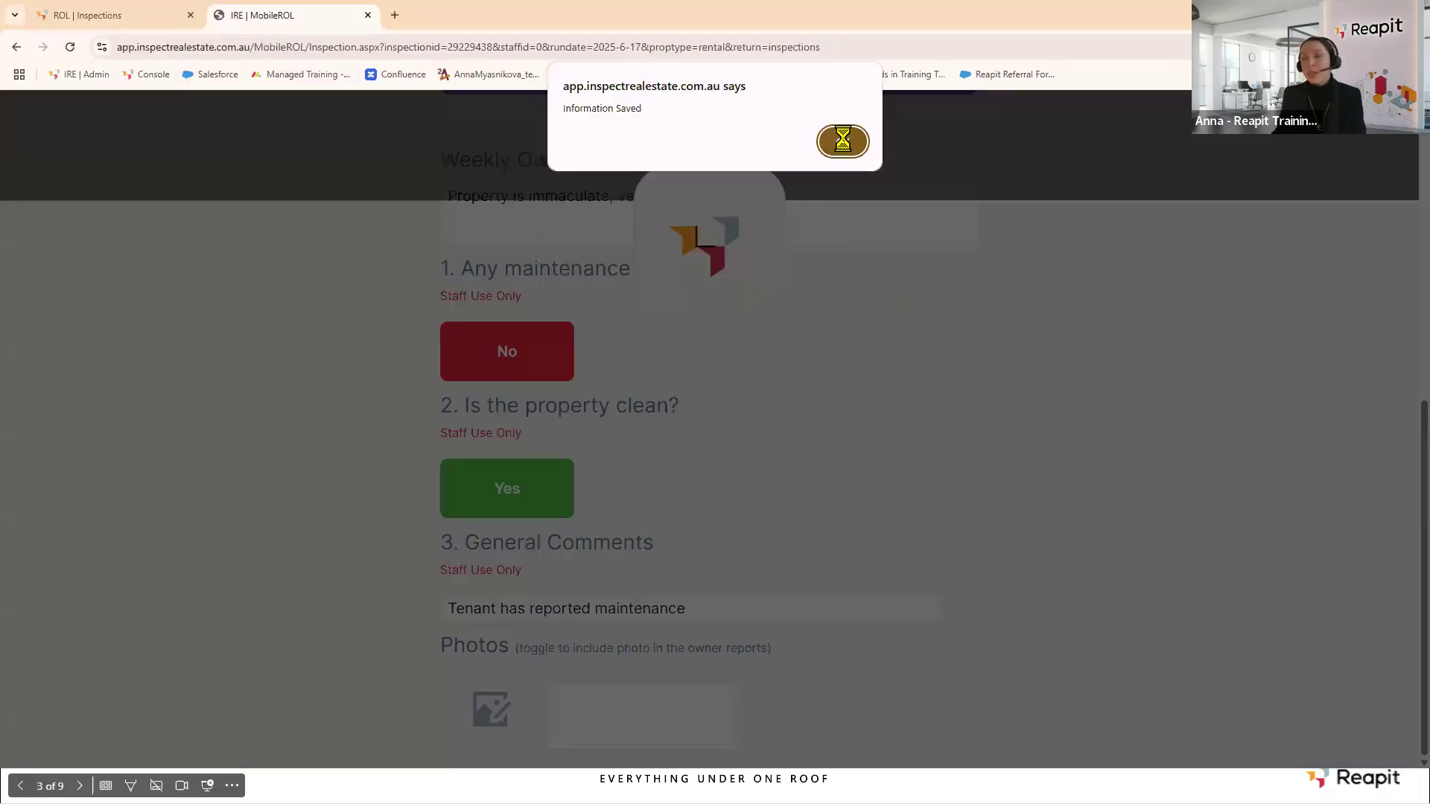
click(841, 143)
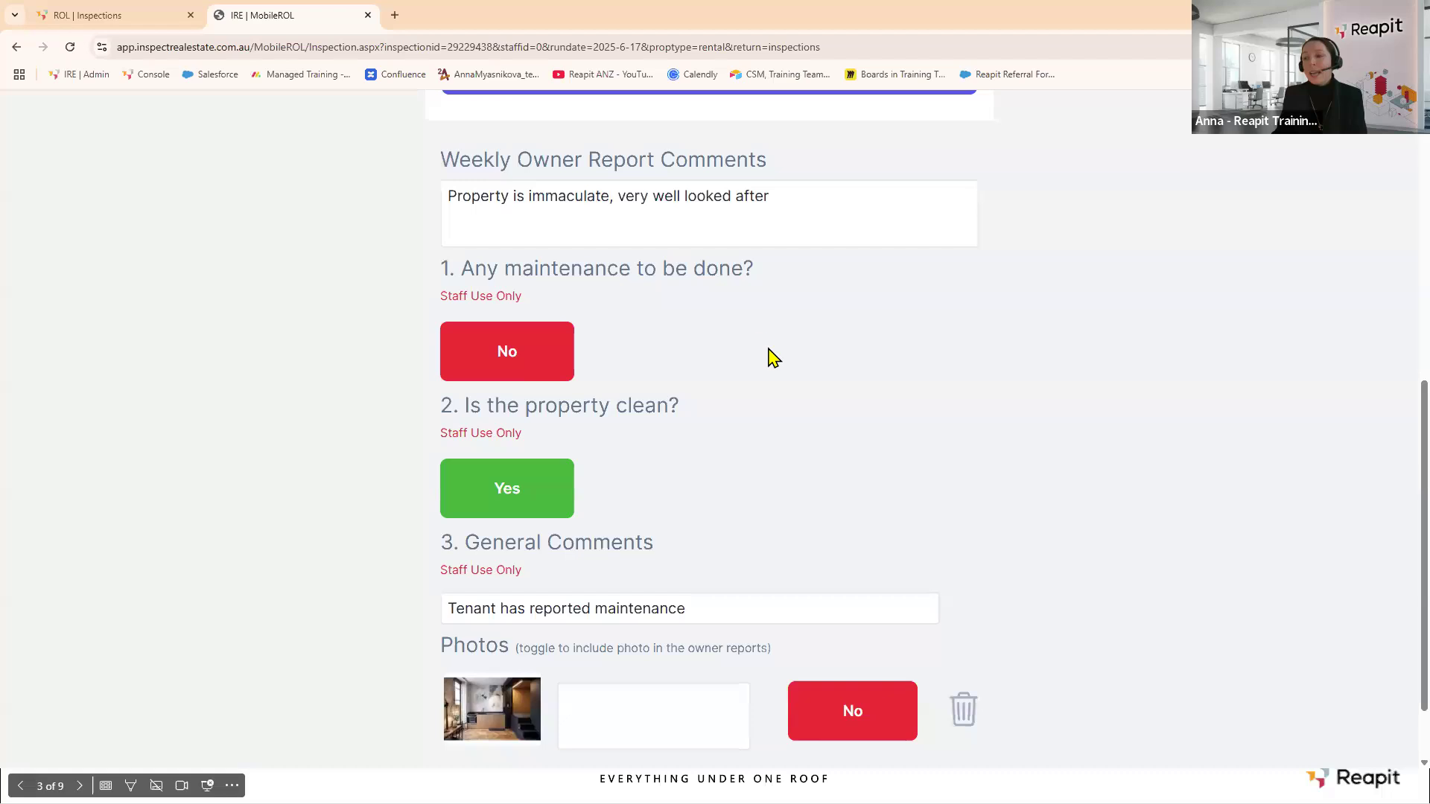
scroll(773, 358, down, 1)
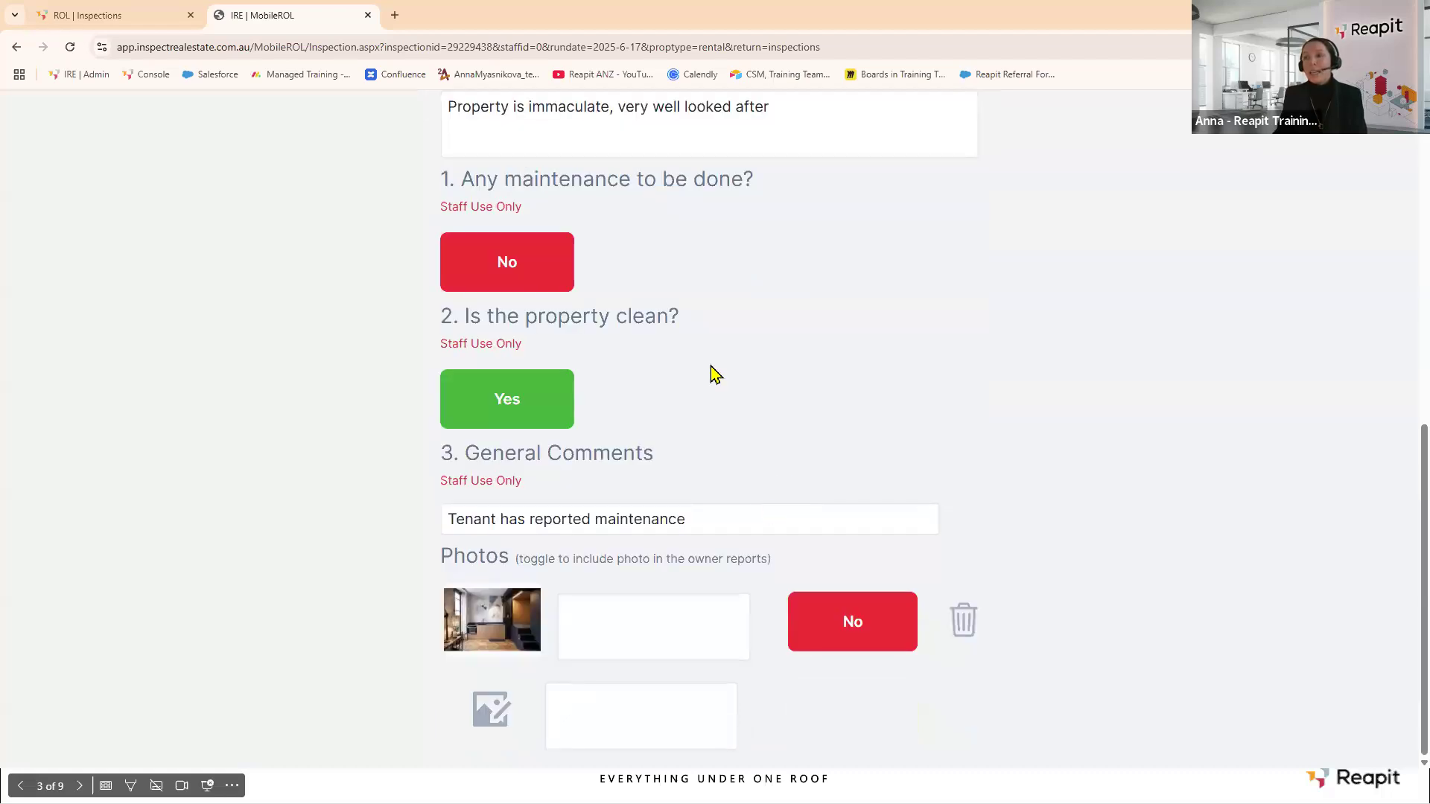
scroll(718, 350, up, 1)
drag(782, 168, 356, 153)
key(ctrl+c)
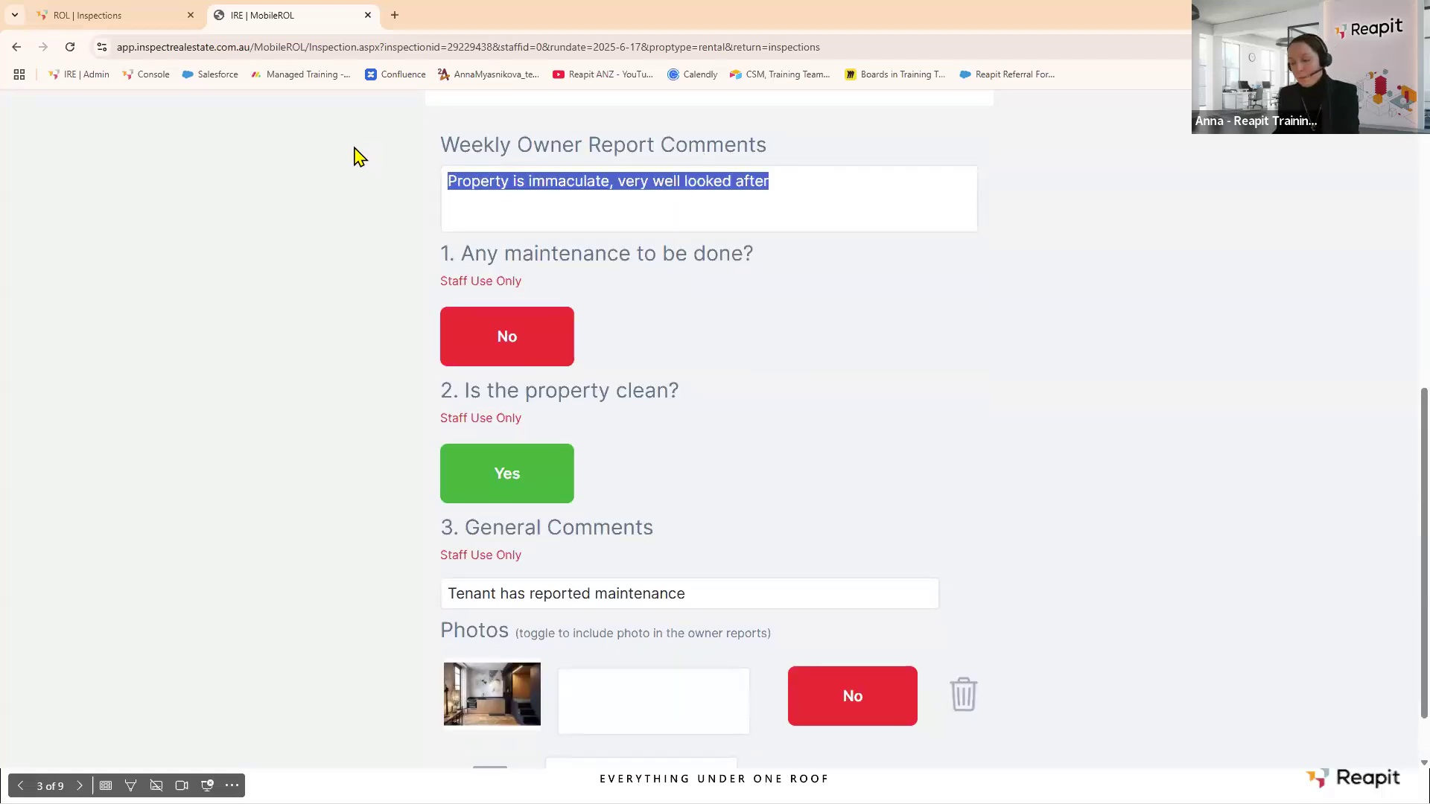
click(584, 689)
key(ctrl+v)
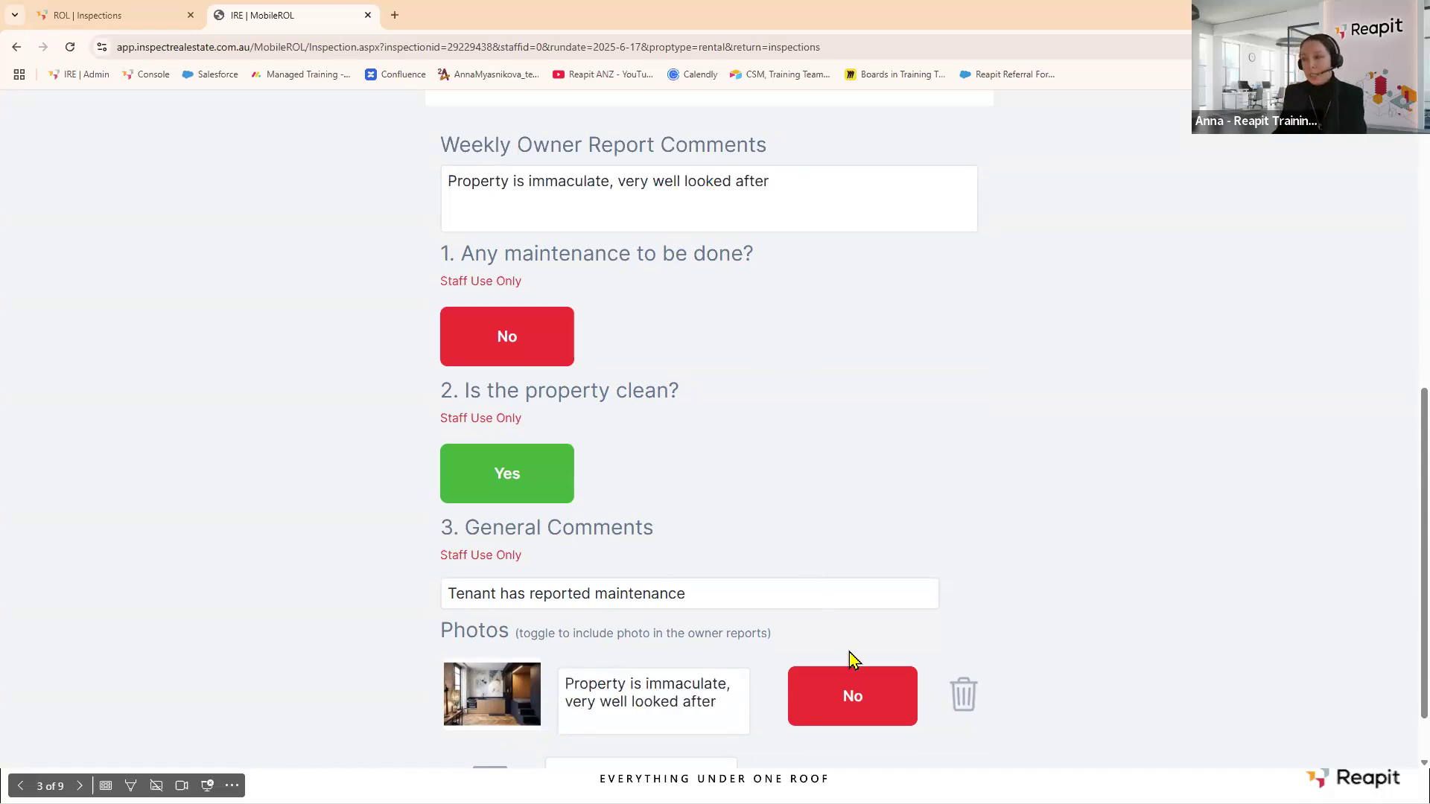
click(855, 708)
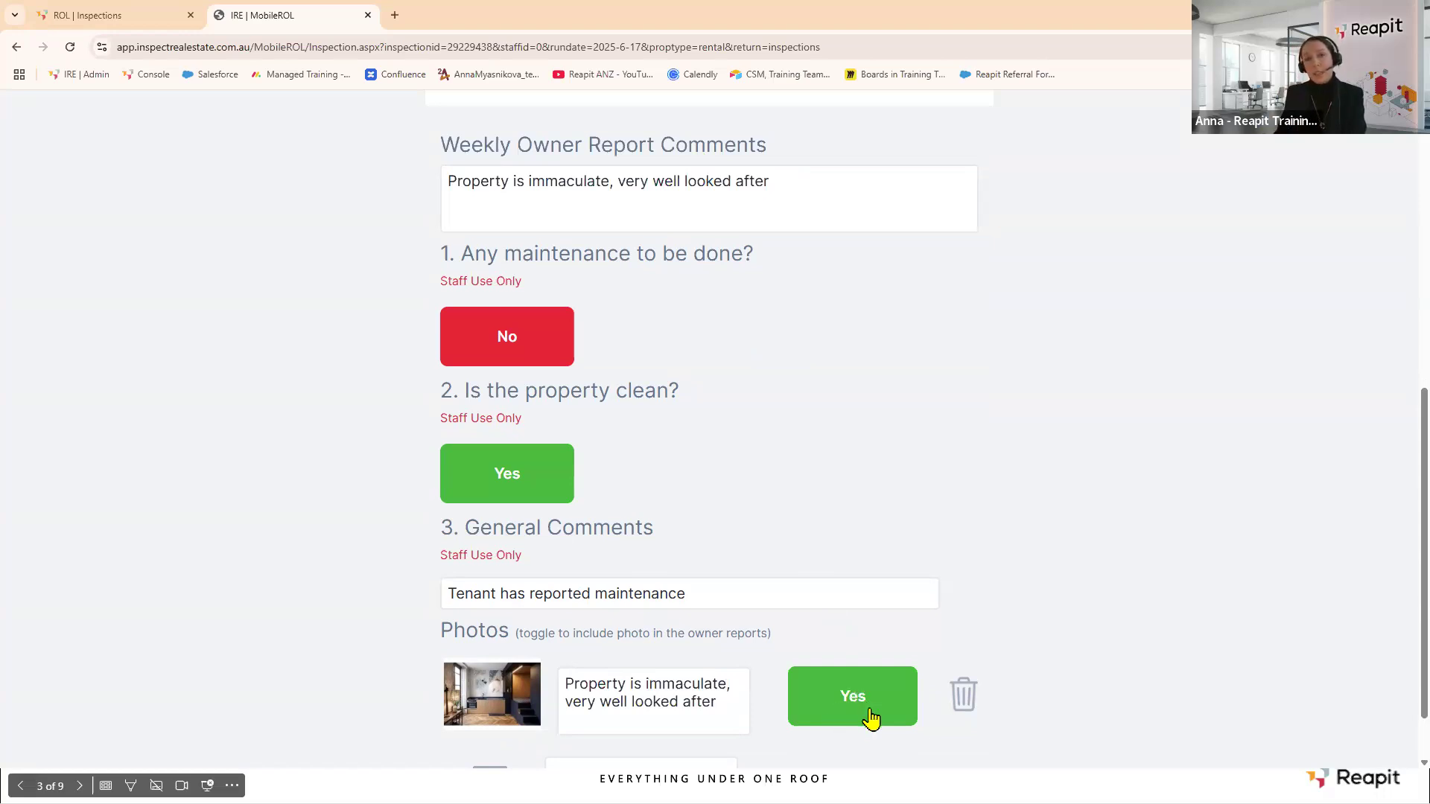
scroll(888, 585, down, 1)
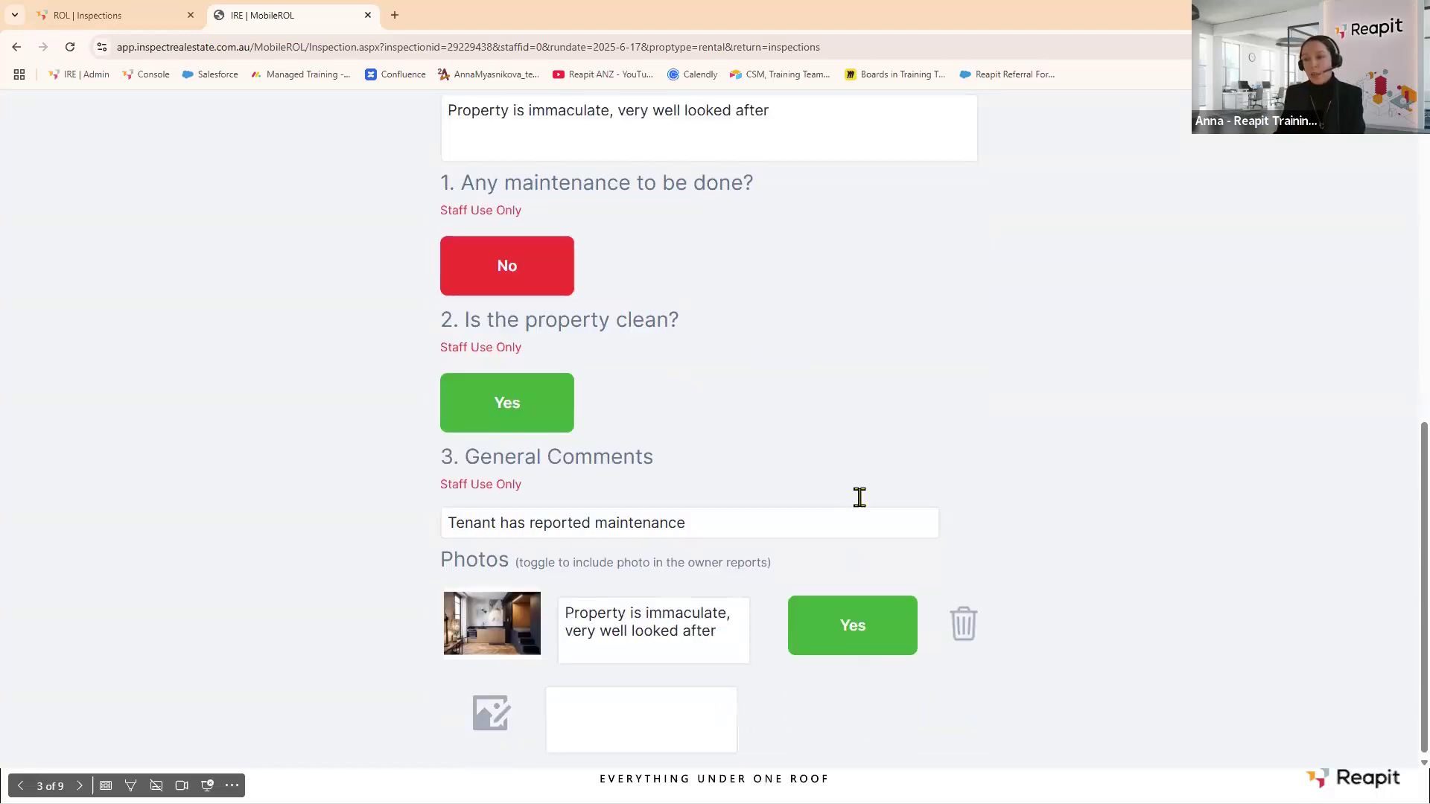
Upload the Broken door photo captioned with the maintenance comment, then show the inspection's tenants.
click(484, 714)
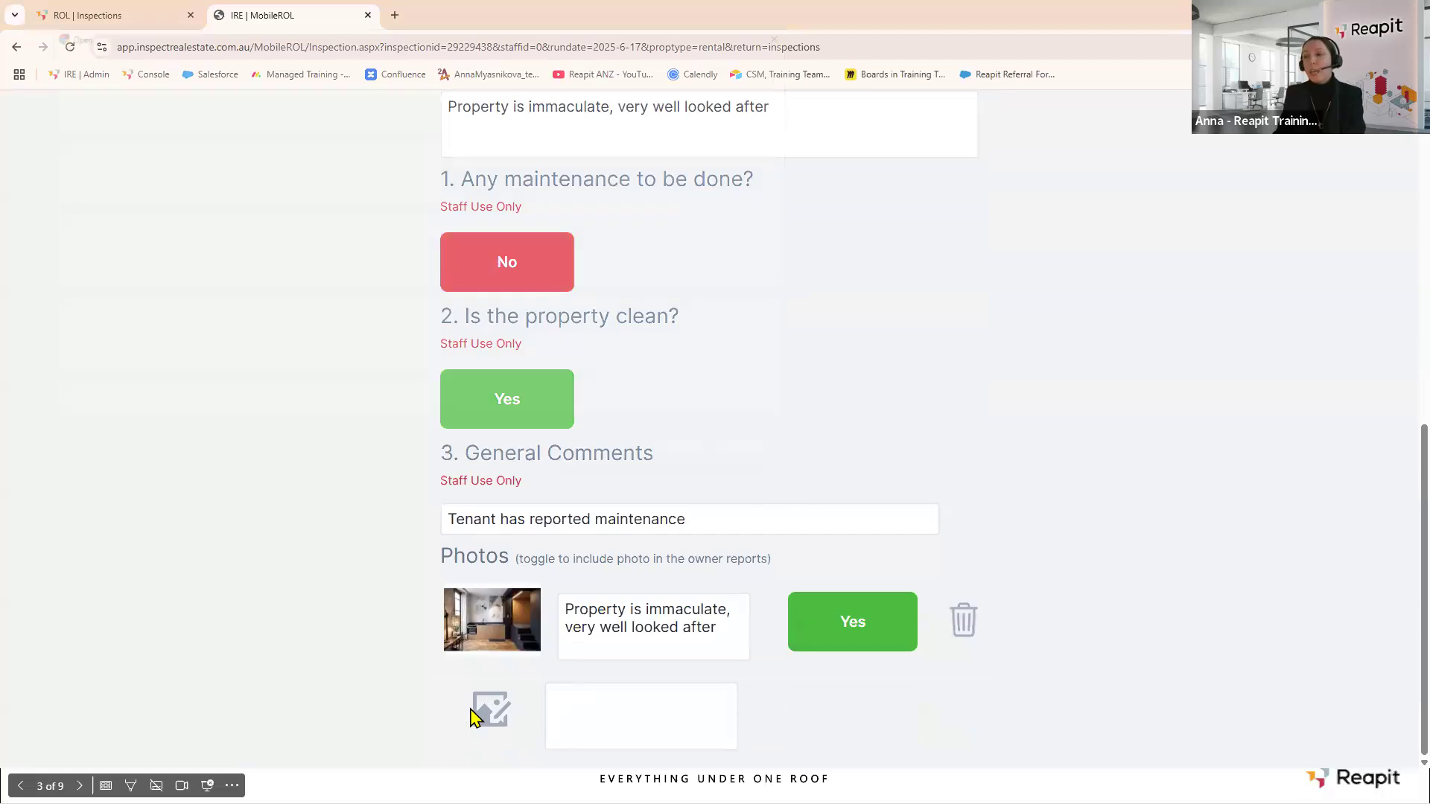
scroll(566, 298, down, 3)
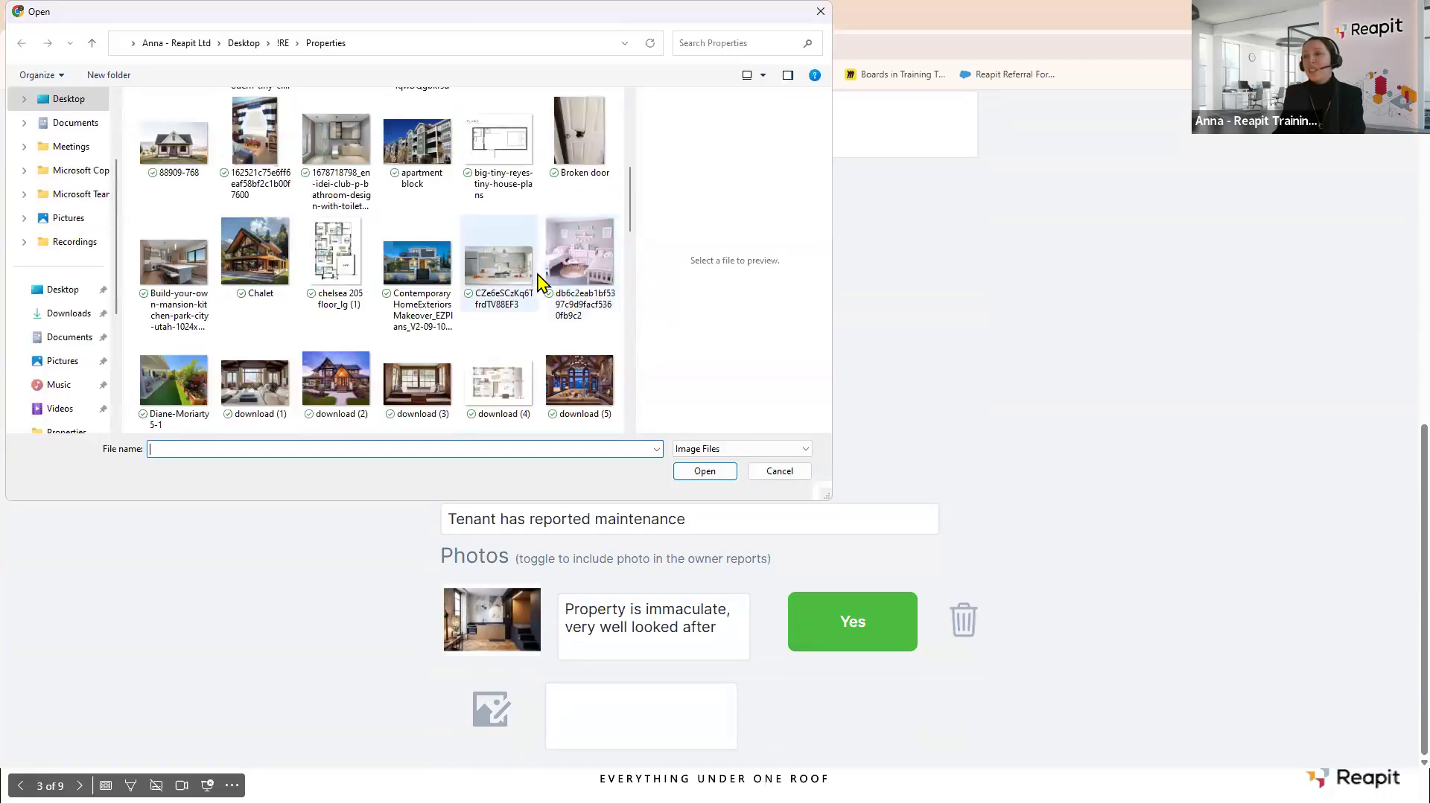
click(580, 138)
click(713, 472)
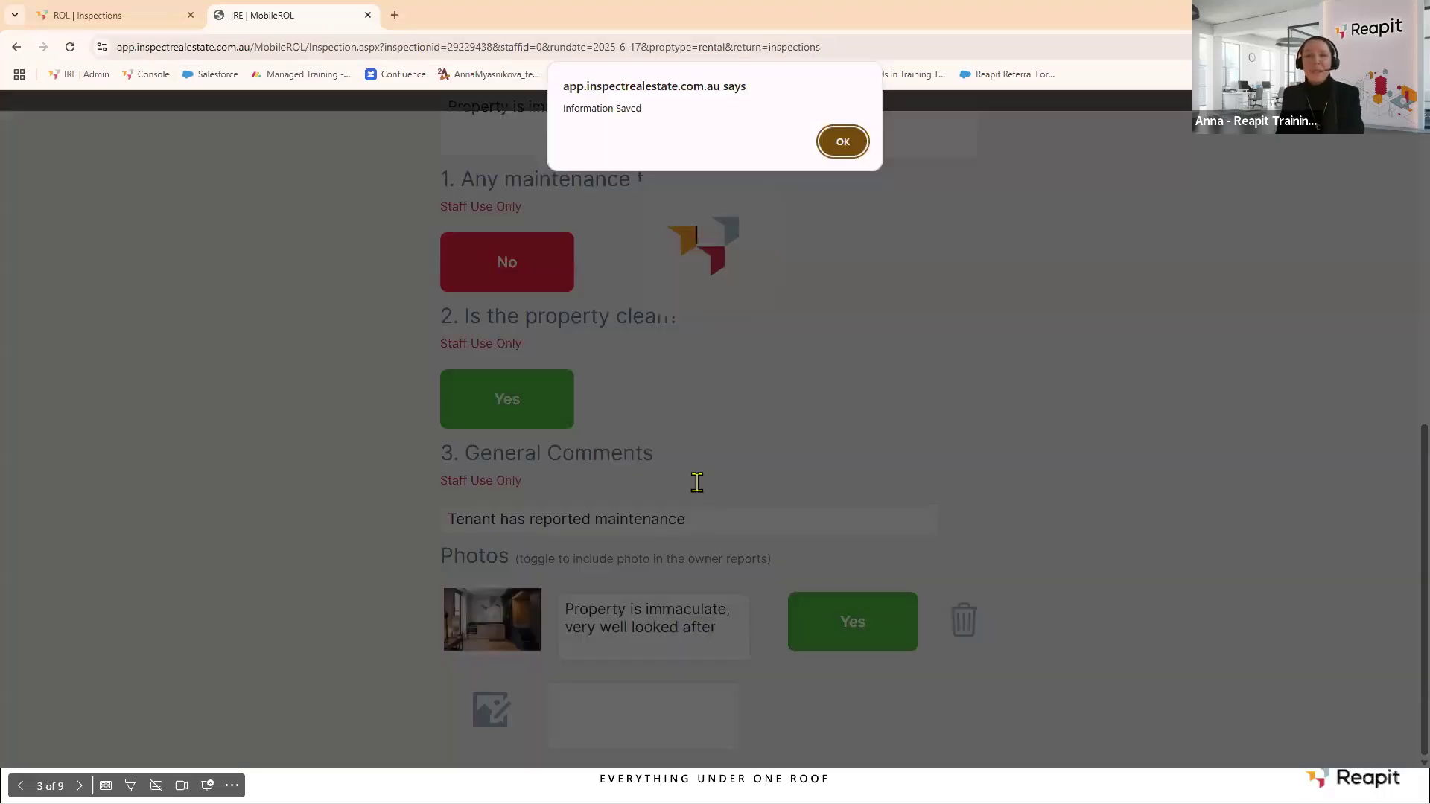
click(842, 141)
scroll(622, 530, down, 1)
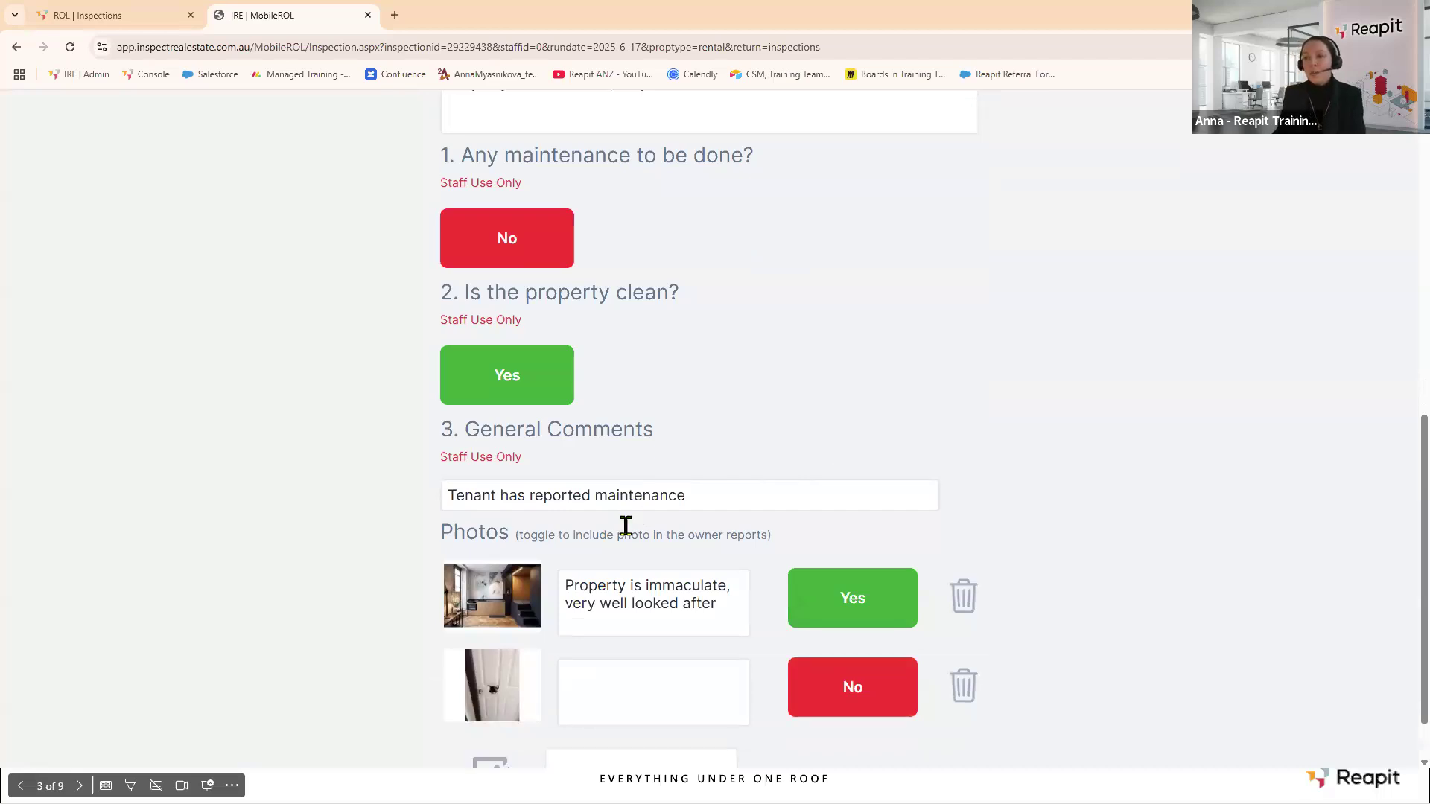
scroll(610, 461, up, 4)
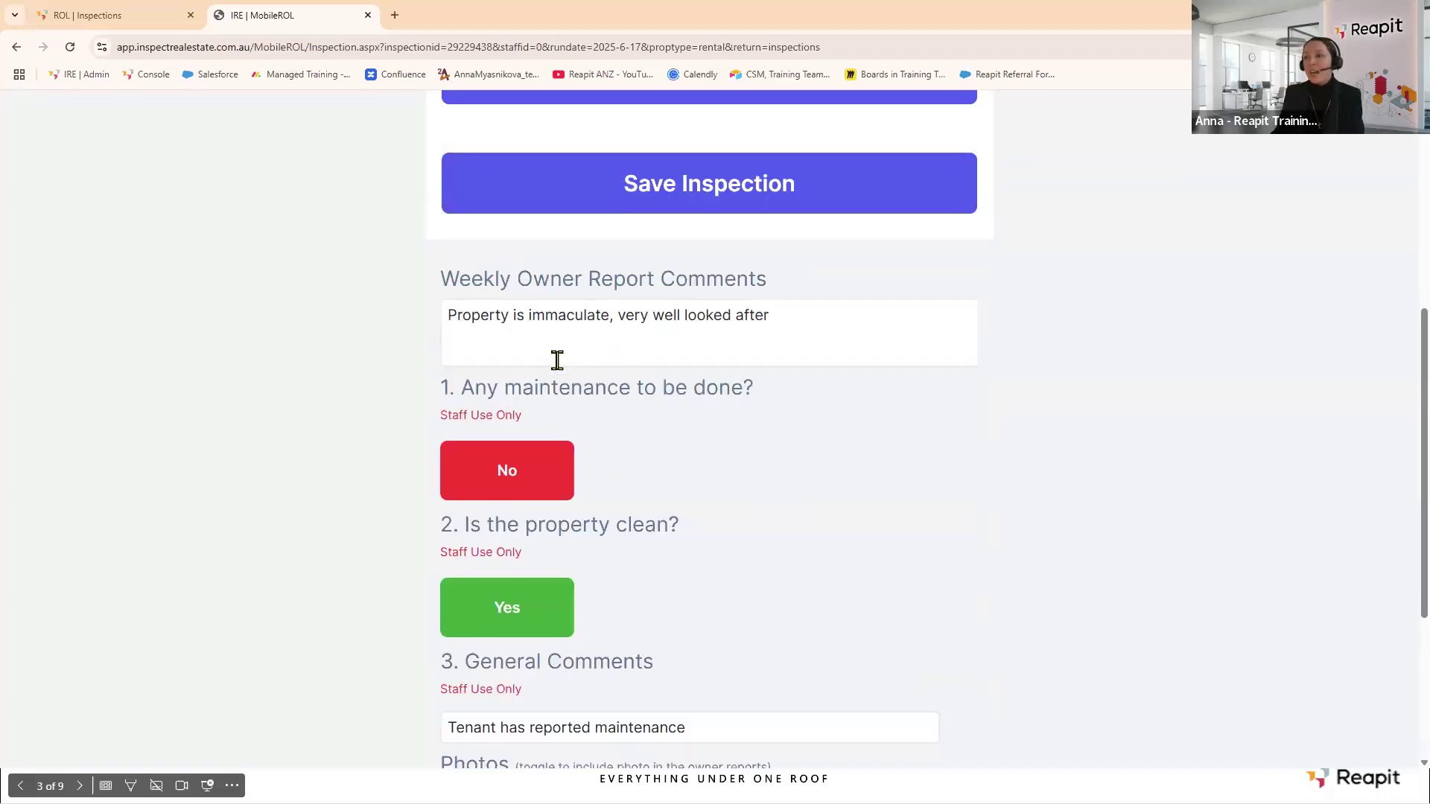
scroll(561, 370, up, 3)
scroll(561, 370, down, 5)
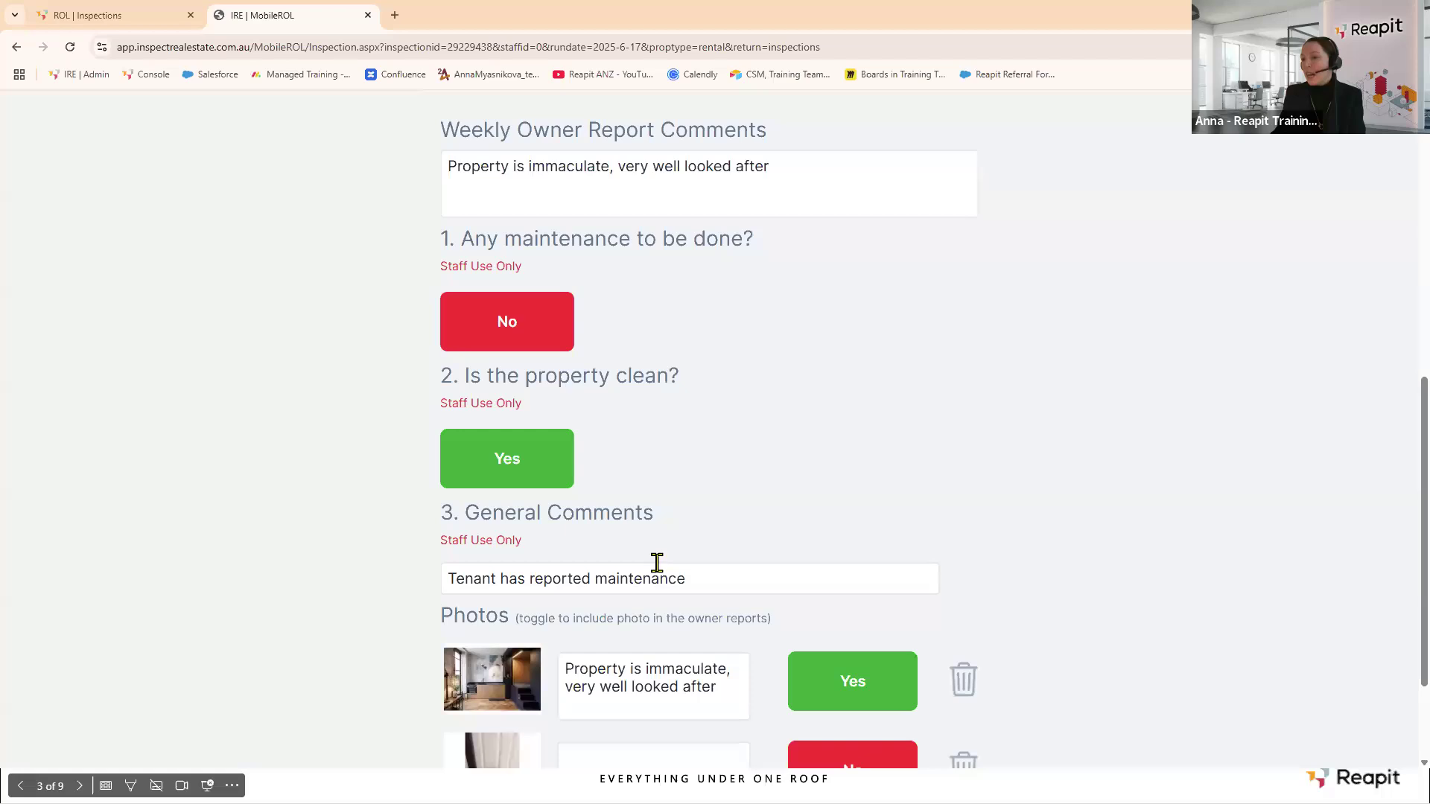
drag(665, 581, 342, 579)
key(ctrl+c)
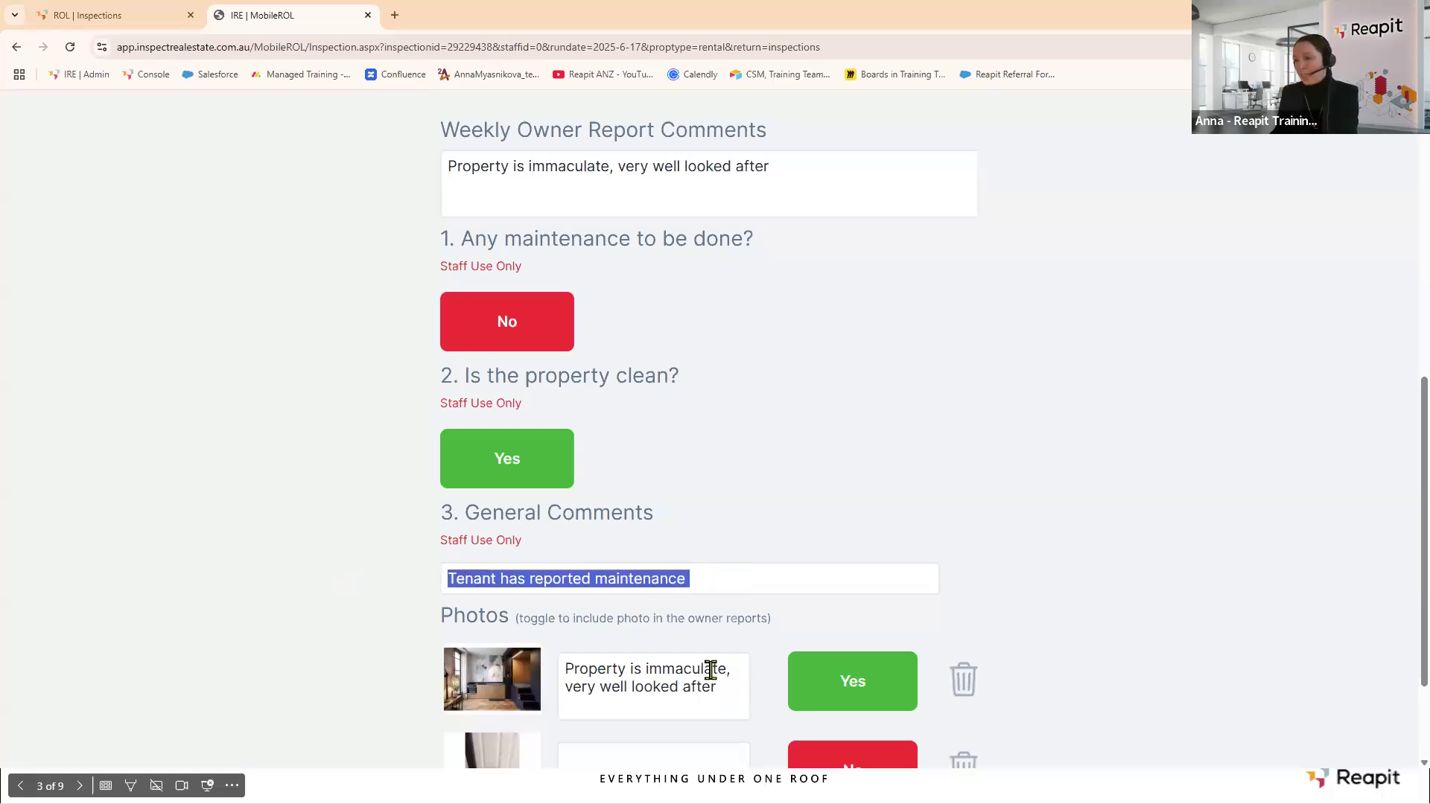
scroll(708, 670, down, 2)
click(627, 610)
key(ctrl+v)
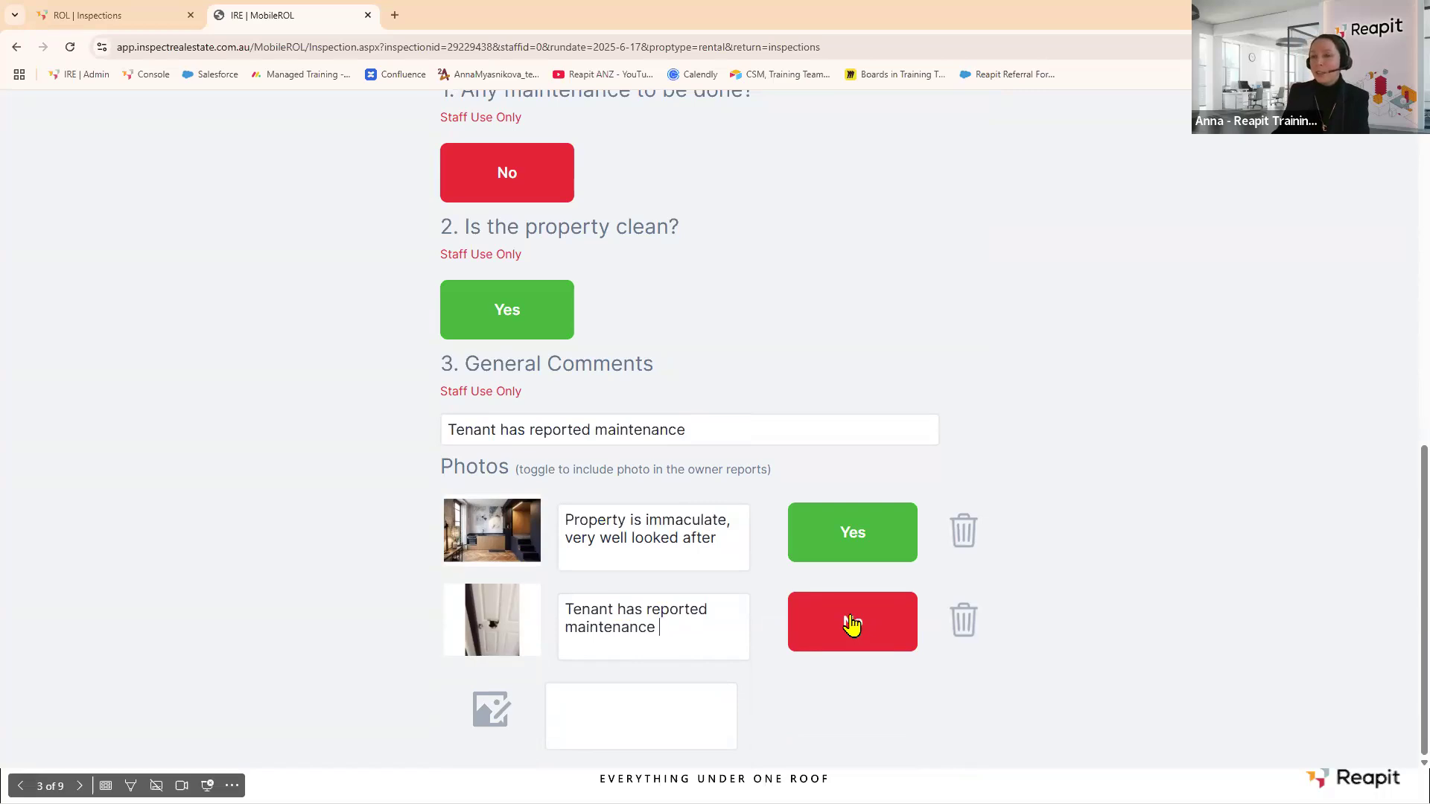
scroll(850, 622, up, 10)
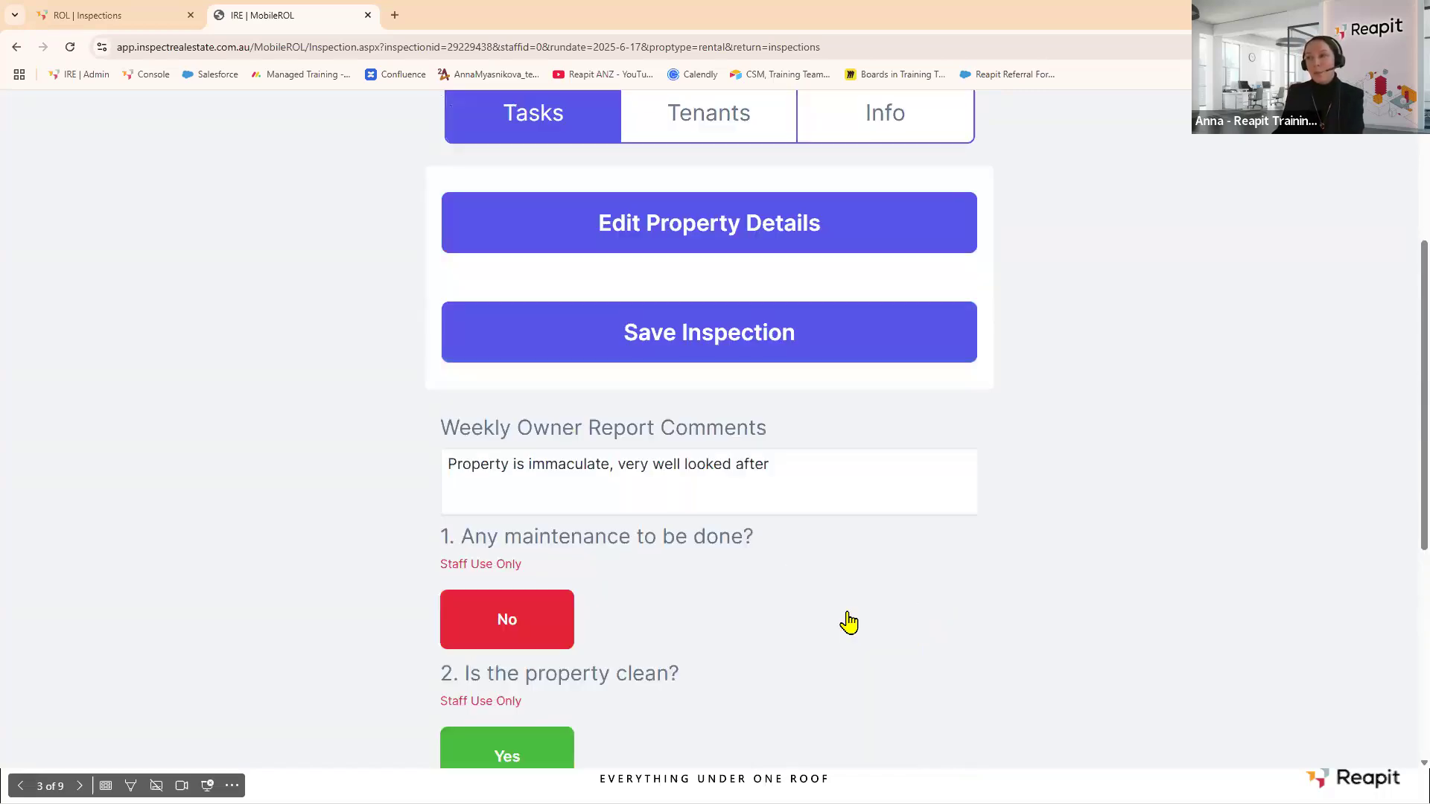
click(686, 417)
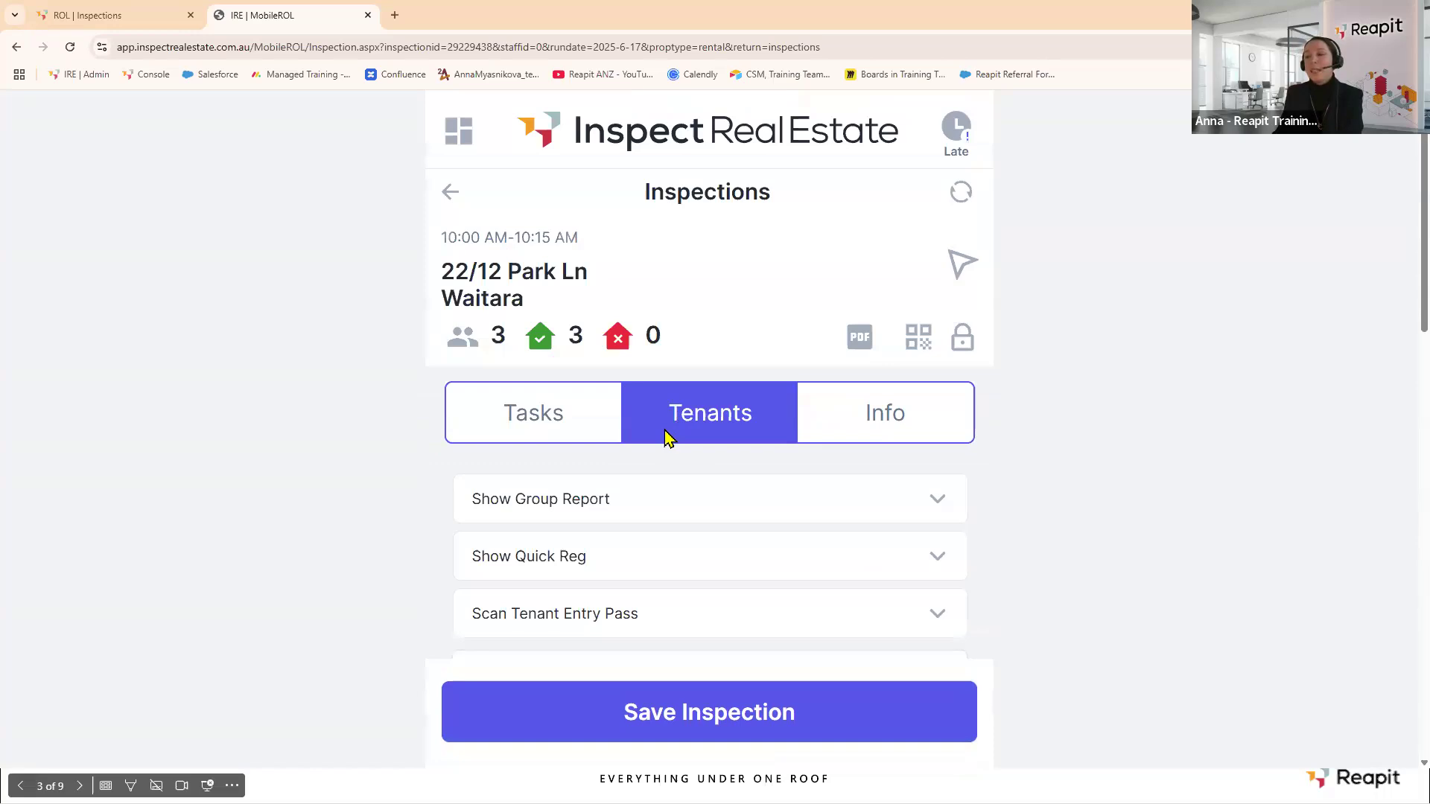
Set the registered tenant to Yes Applying and Attended Yes, then send them the 2Apply link.
scroll(661, 436, down, 3)
scroll(658, 408, down, 2)
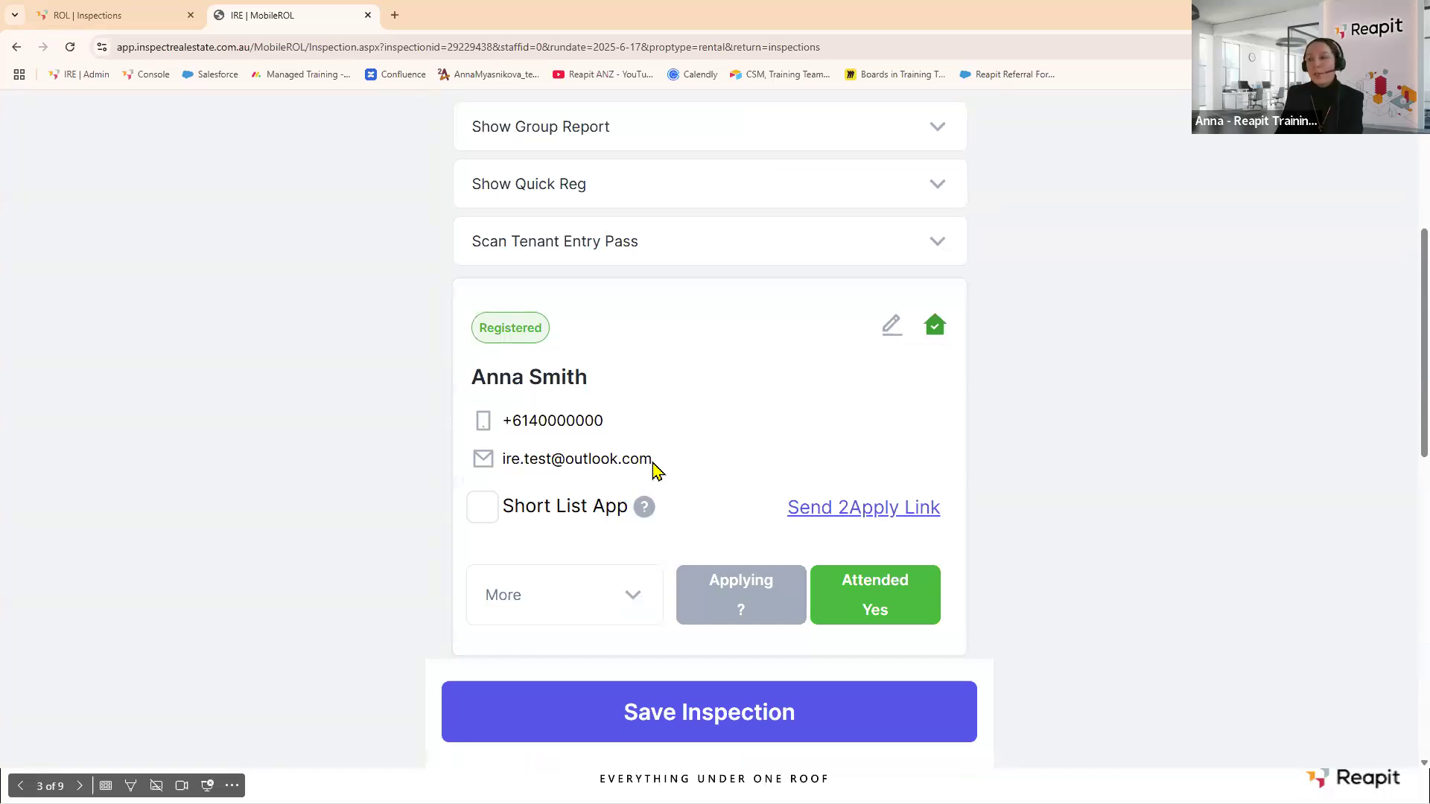
click(755, 606)
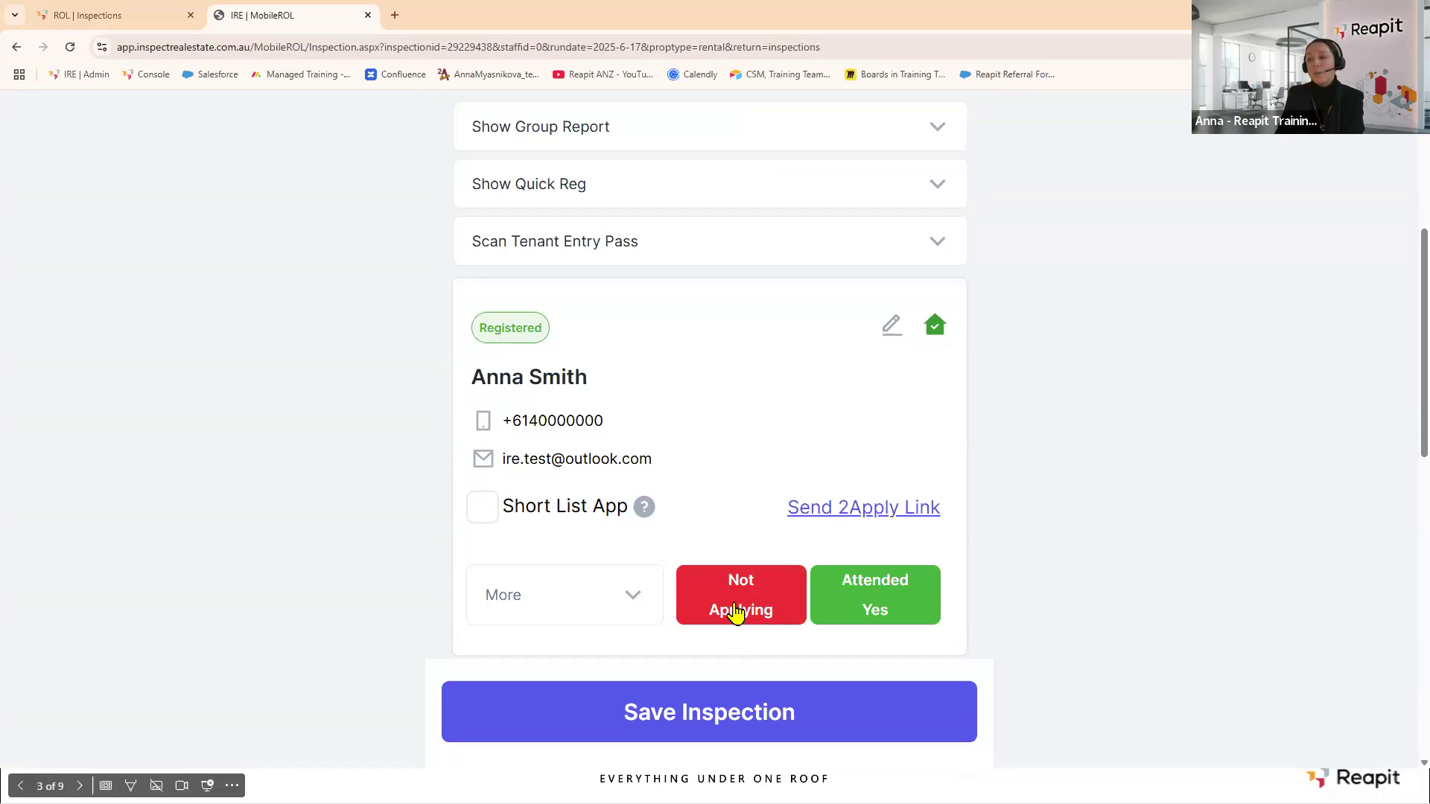
click(735, 611)
click(911, 607)
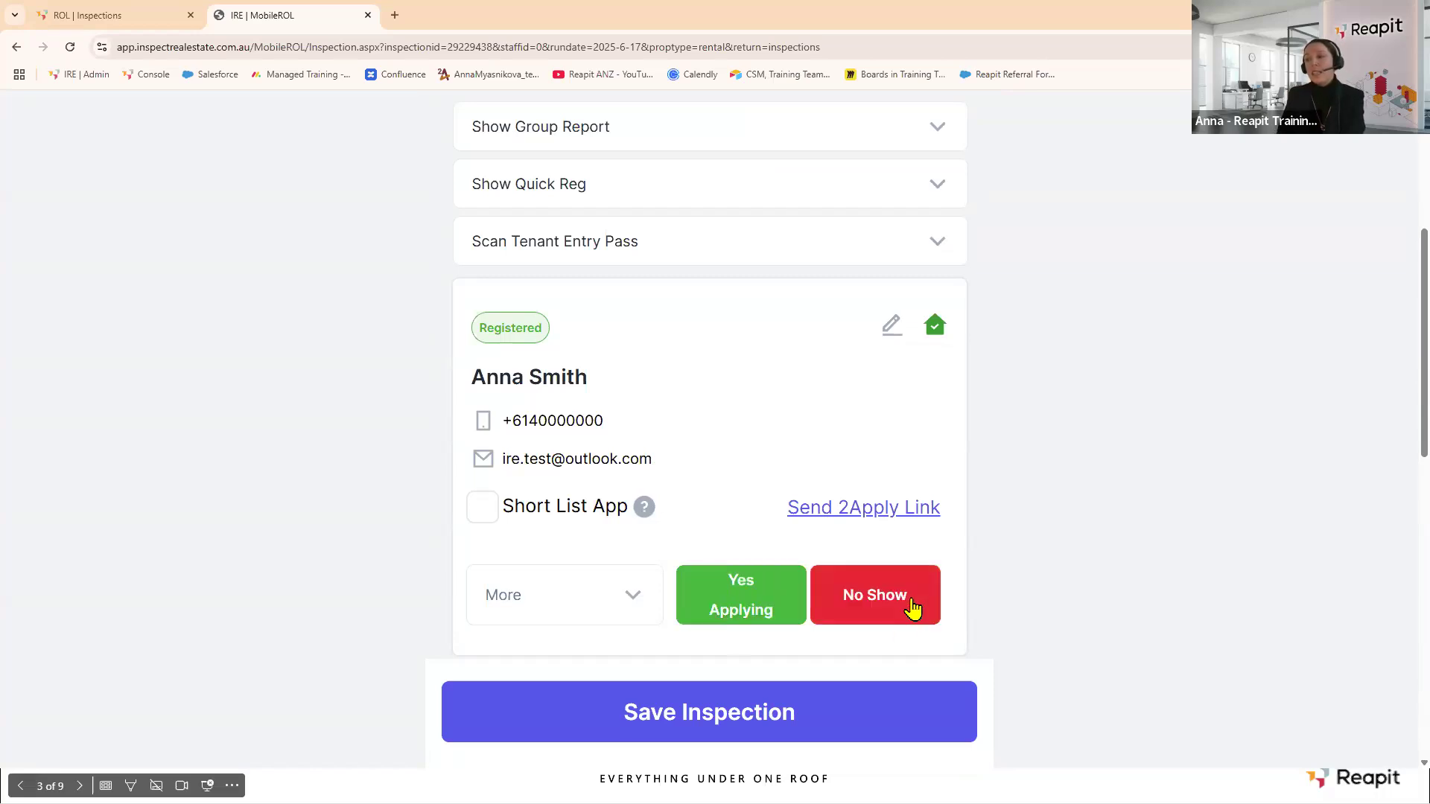
click(907, 605)
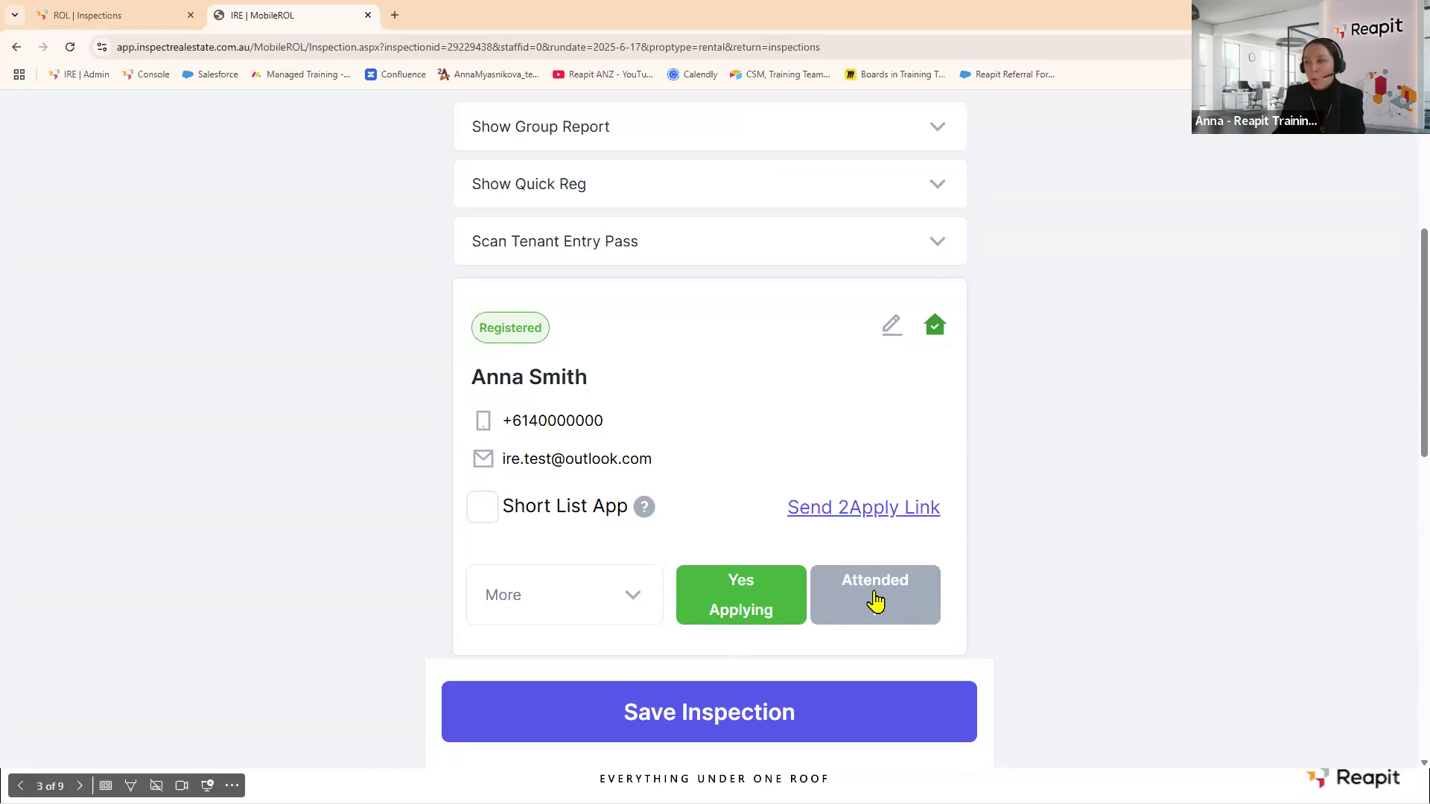
click(877, 613)
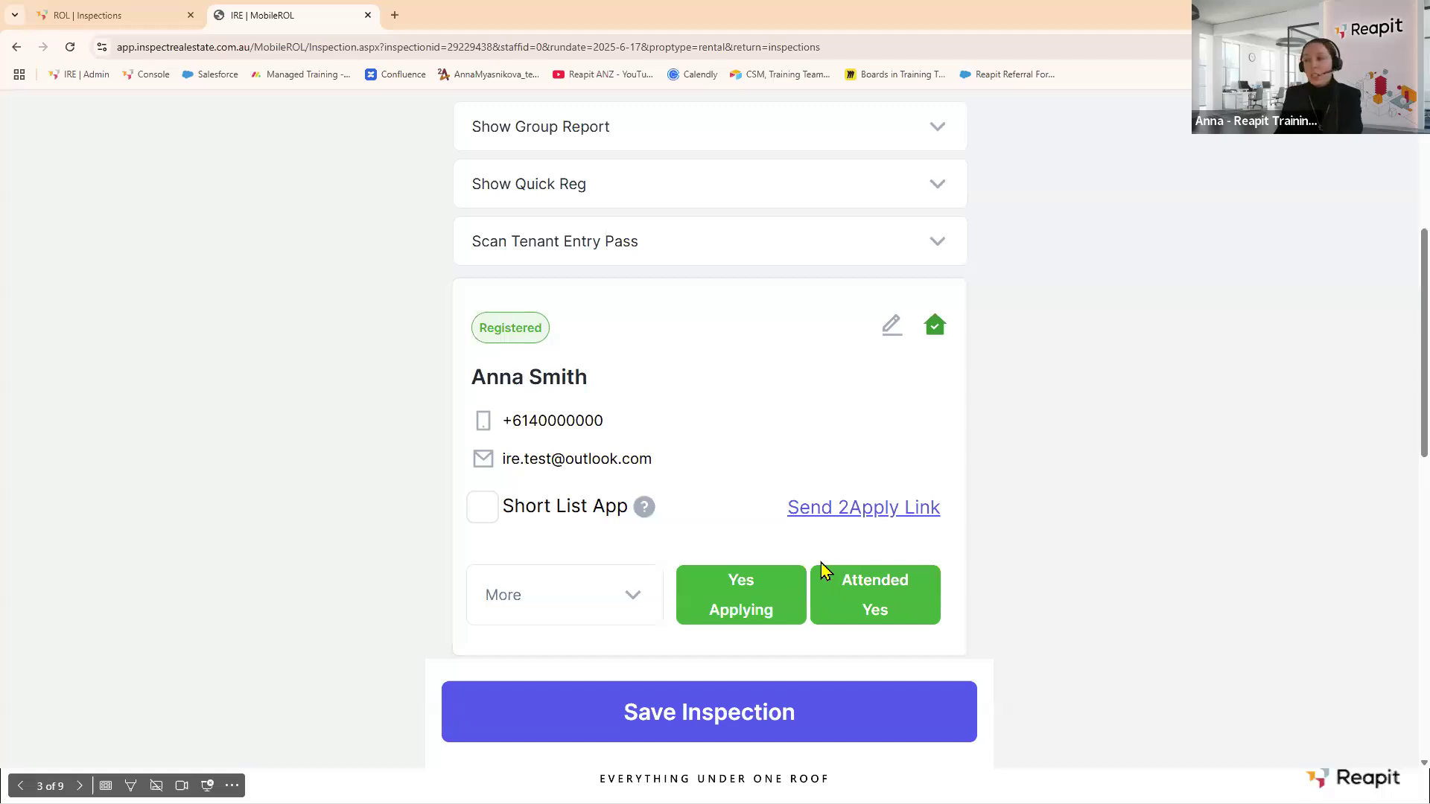
click(841, 513)
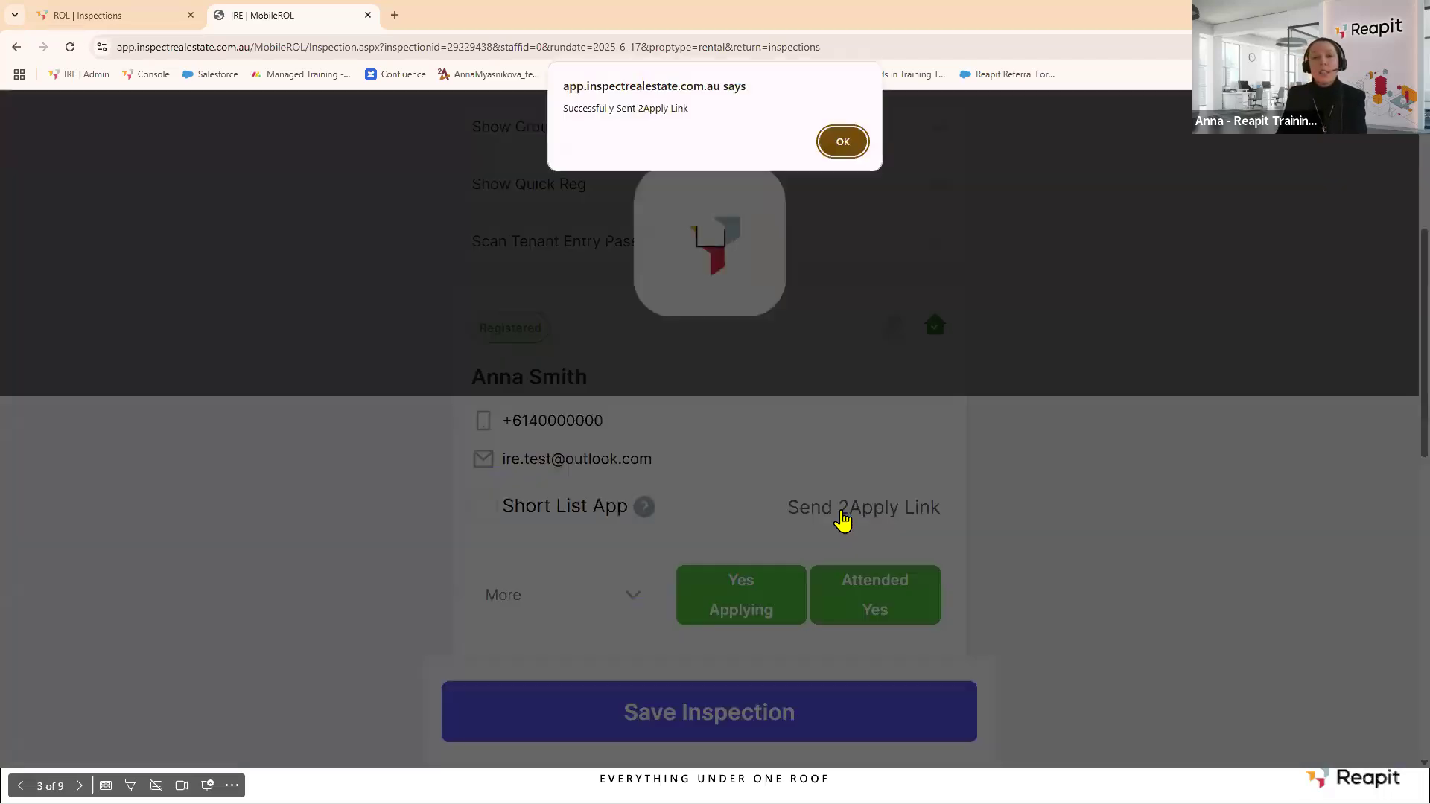
click(844, 143)
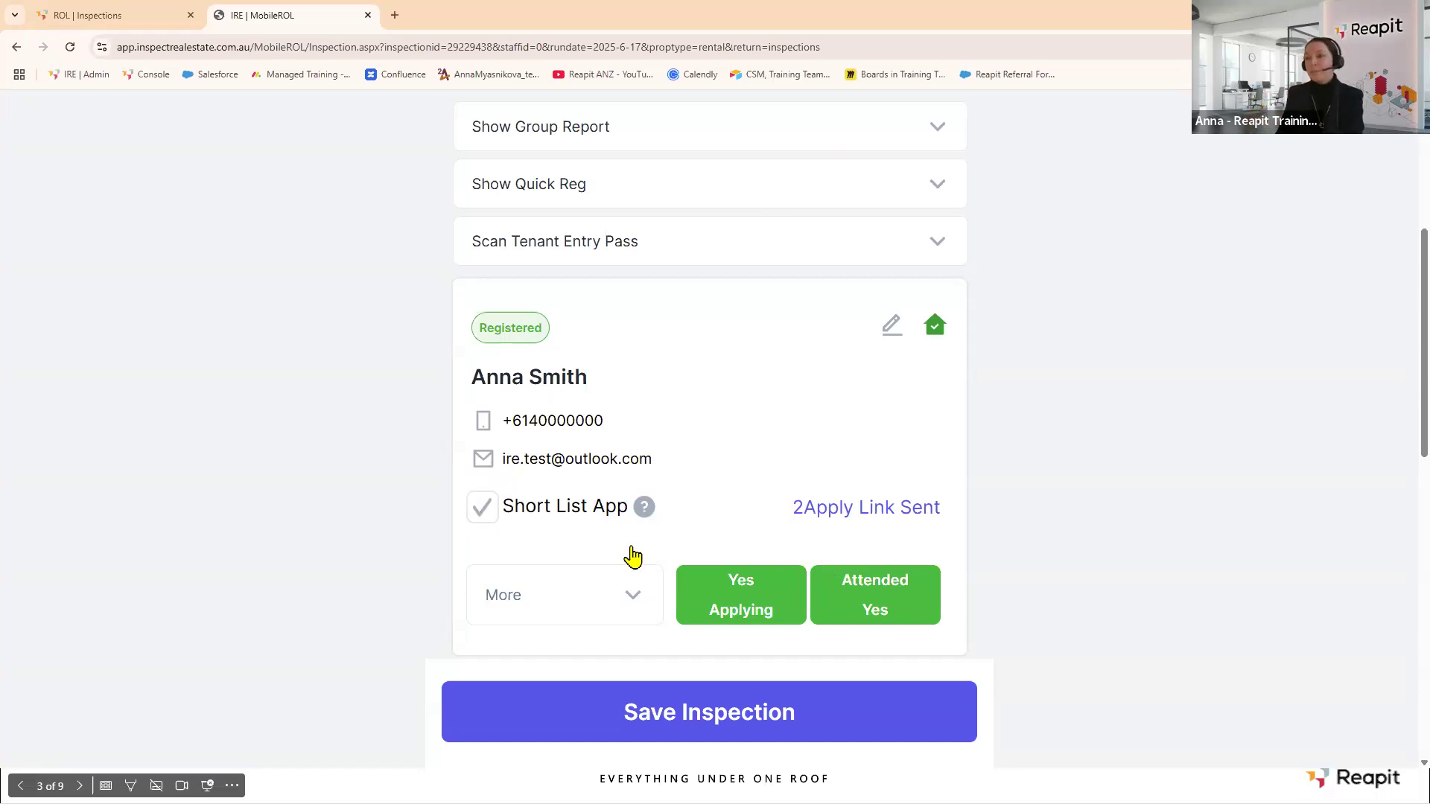
Record the attendee's answers (suits Yes, $660 weekly, very keen, moving 2-4 weeks) and save the inspection.
click(634, 595)
scroll(718, 432, down, 5)
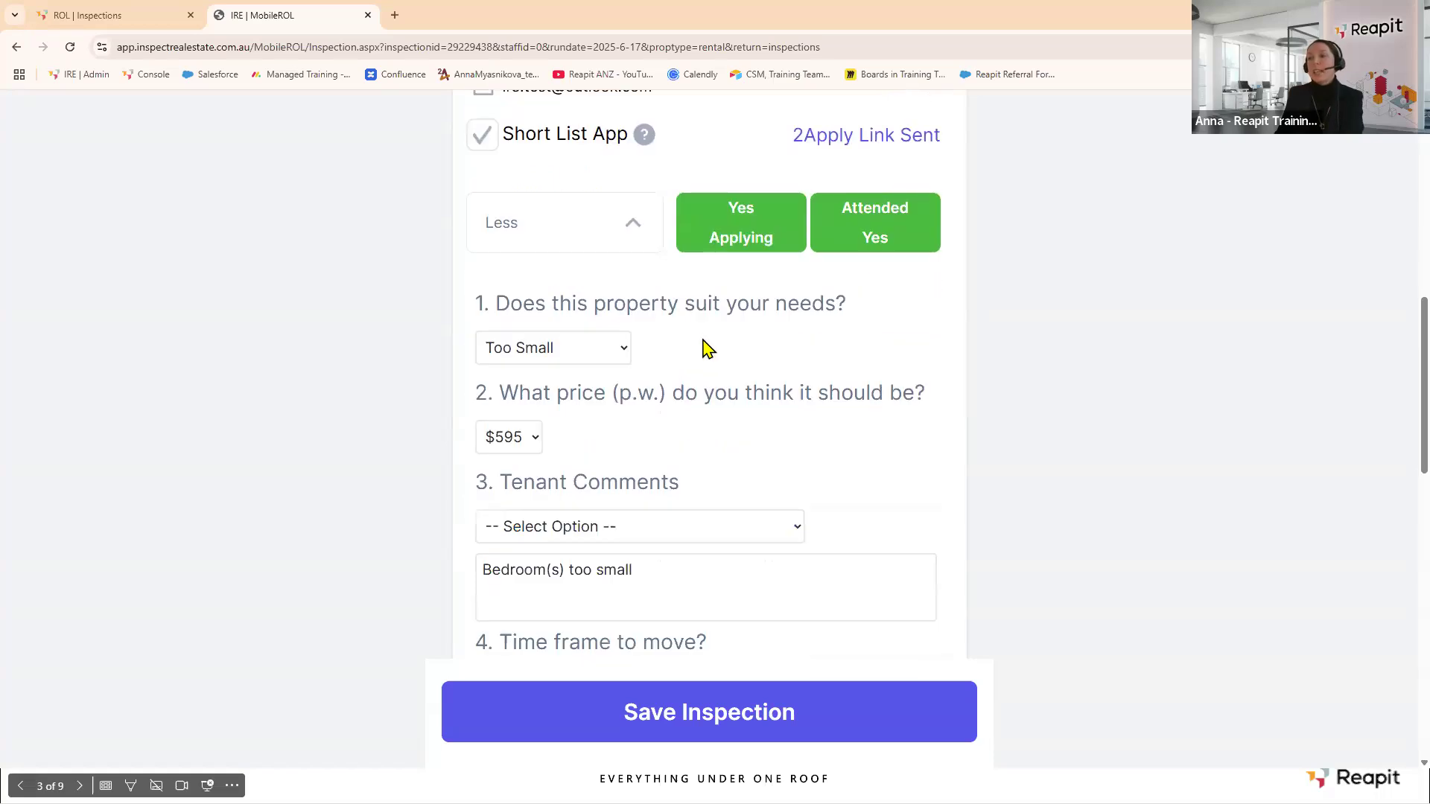
click(626, 348)
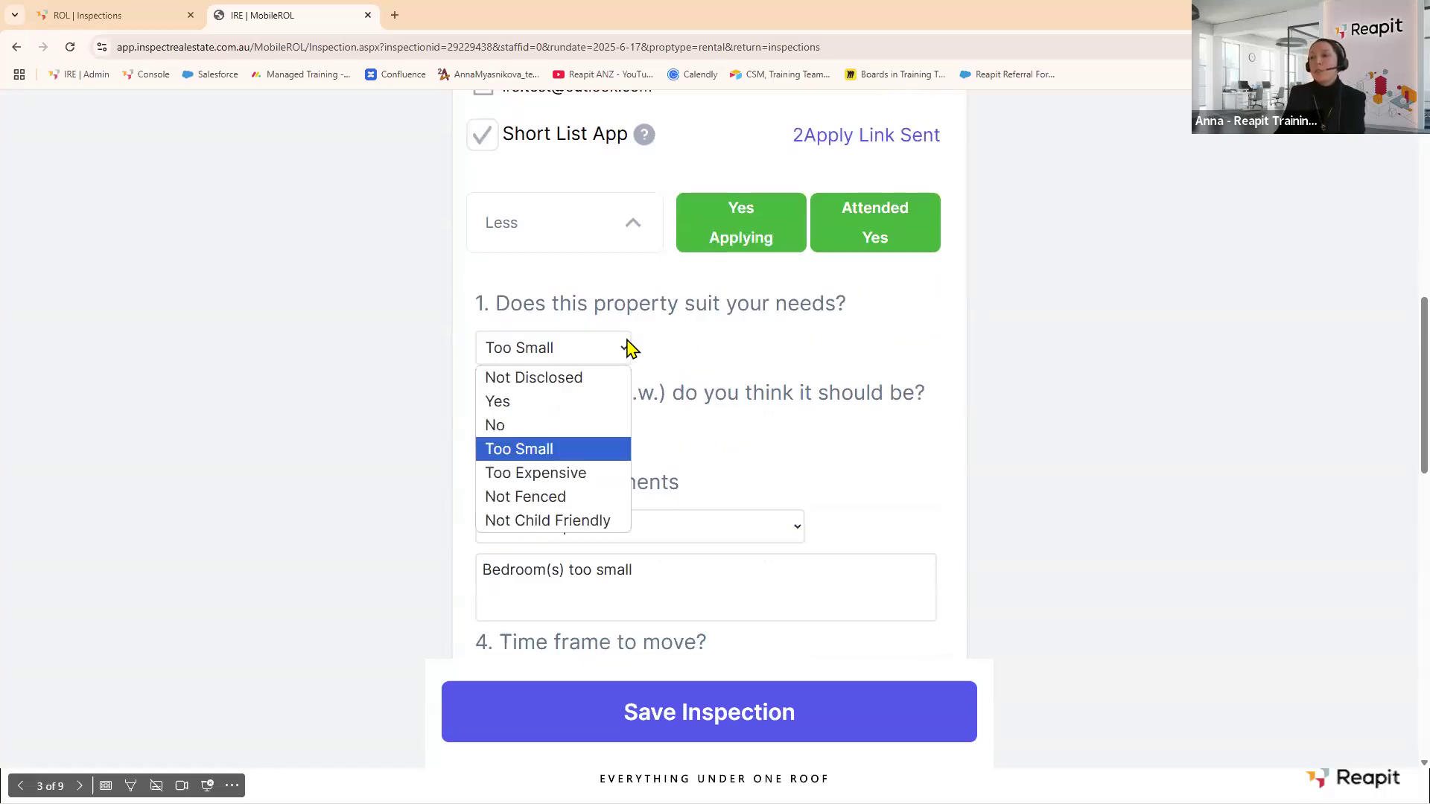
click(517, 402)
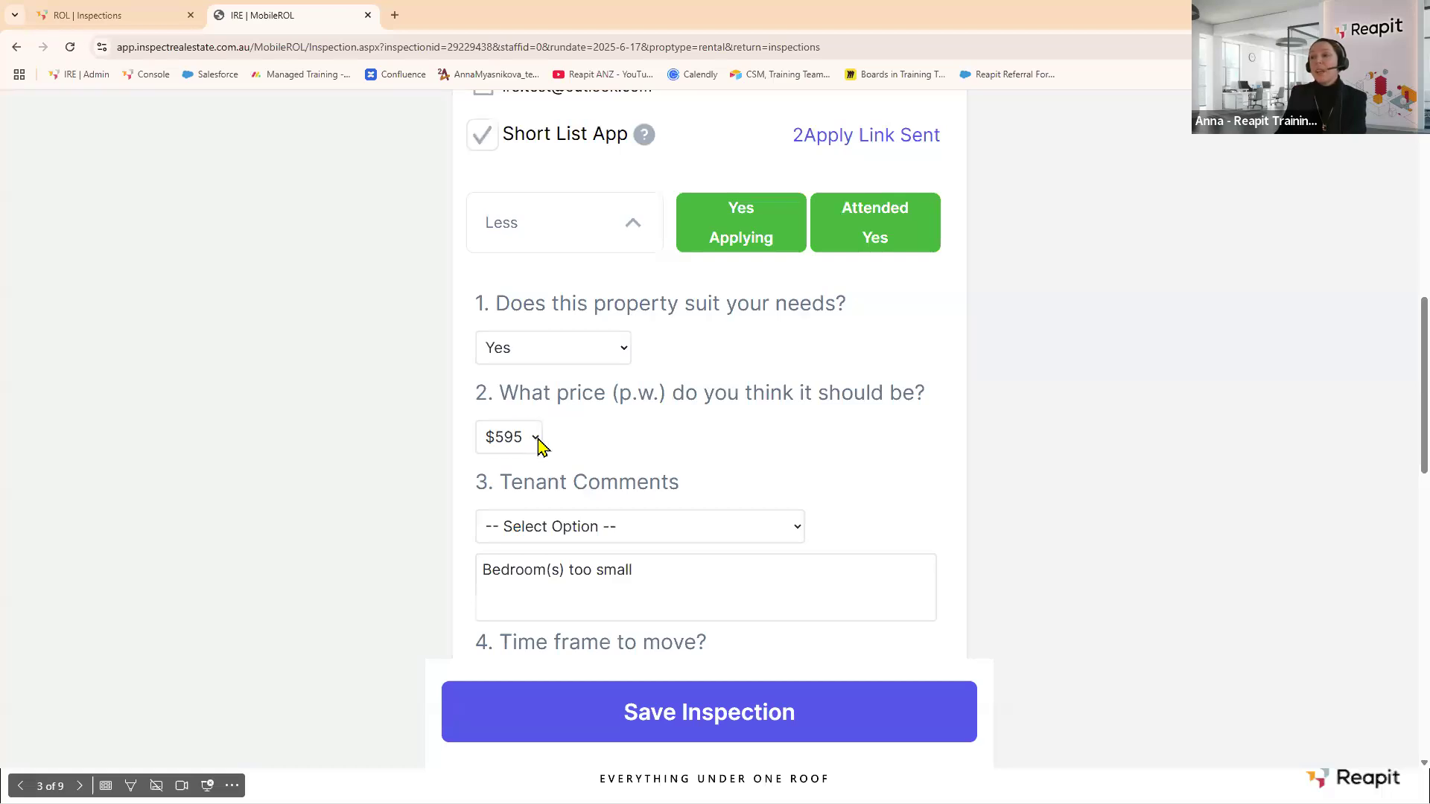
click(539, 439)
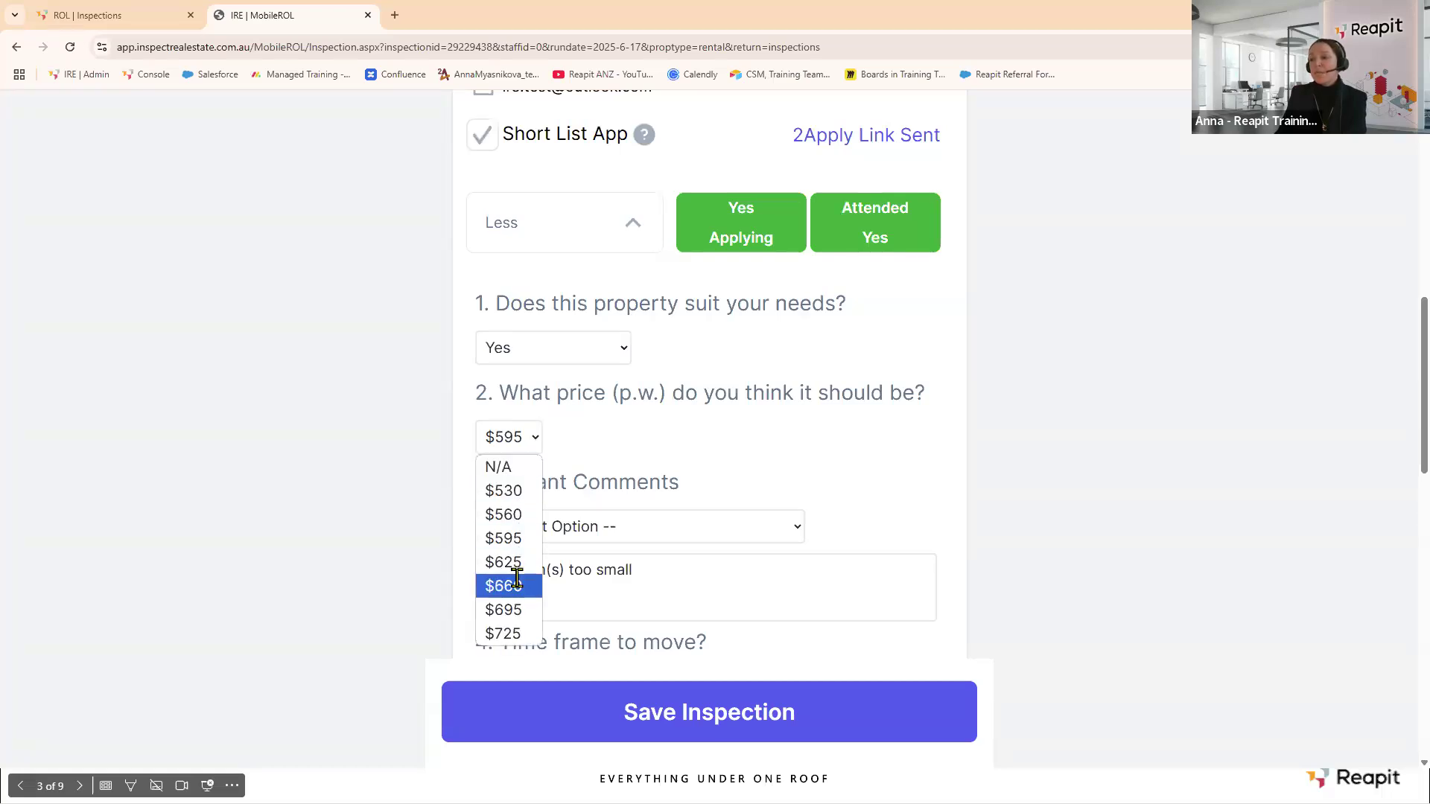
click(511, 584)
click(794, 531)
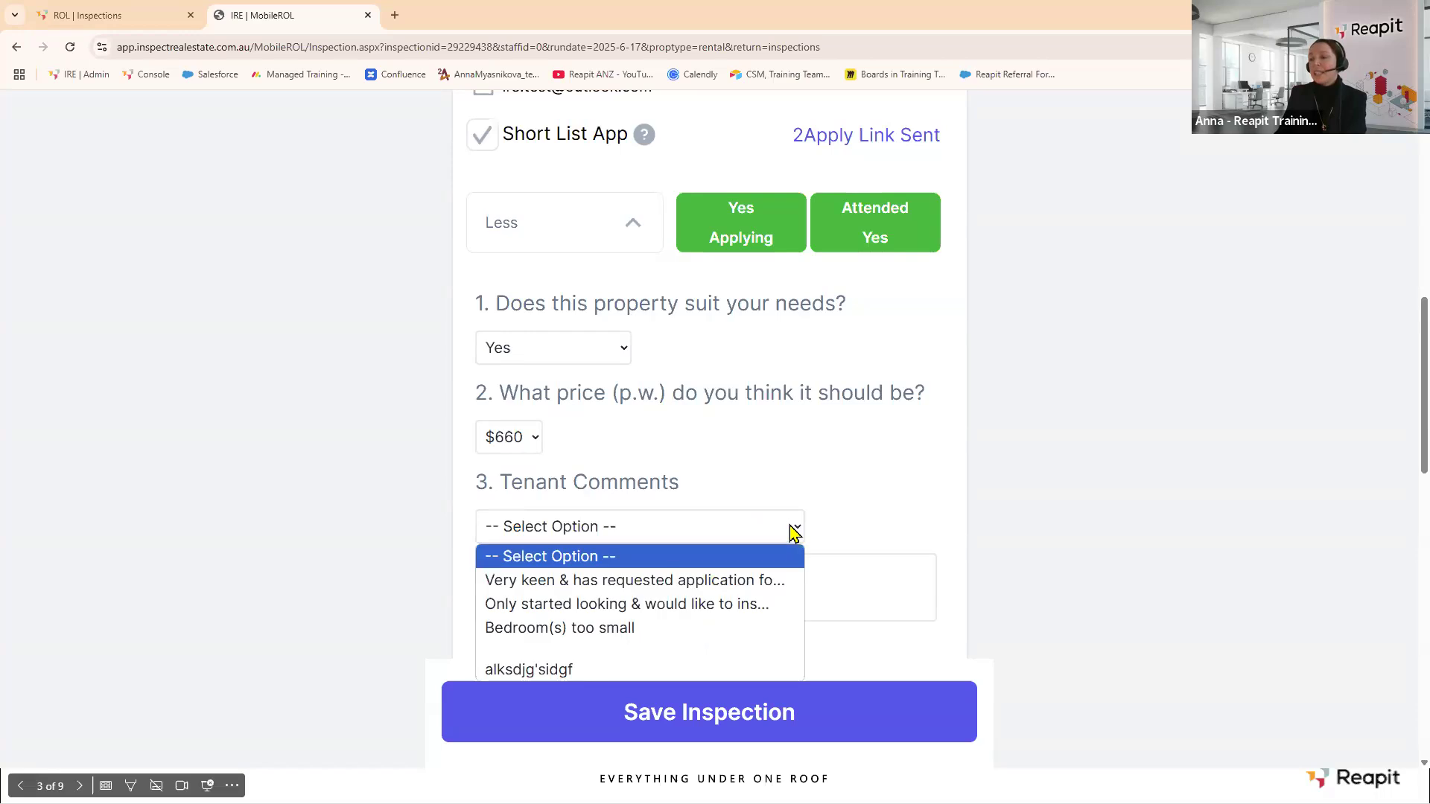
click(668, 582)
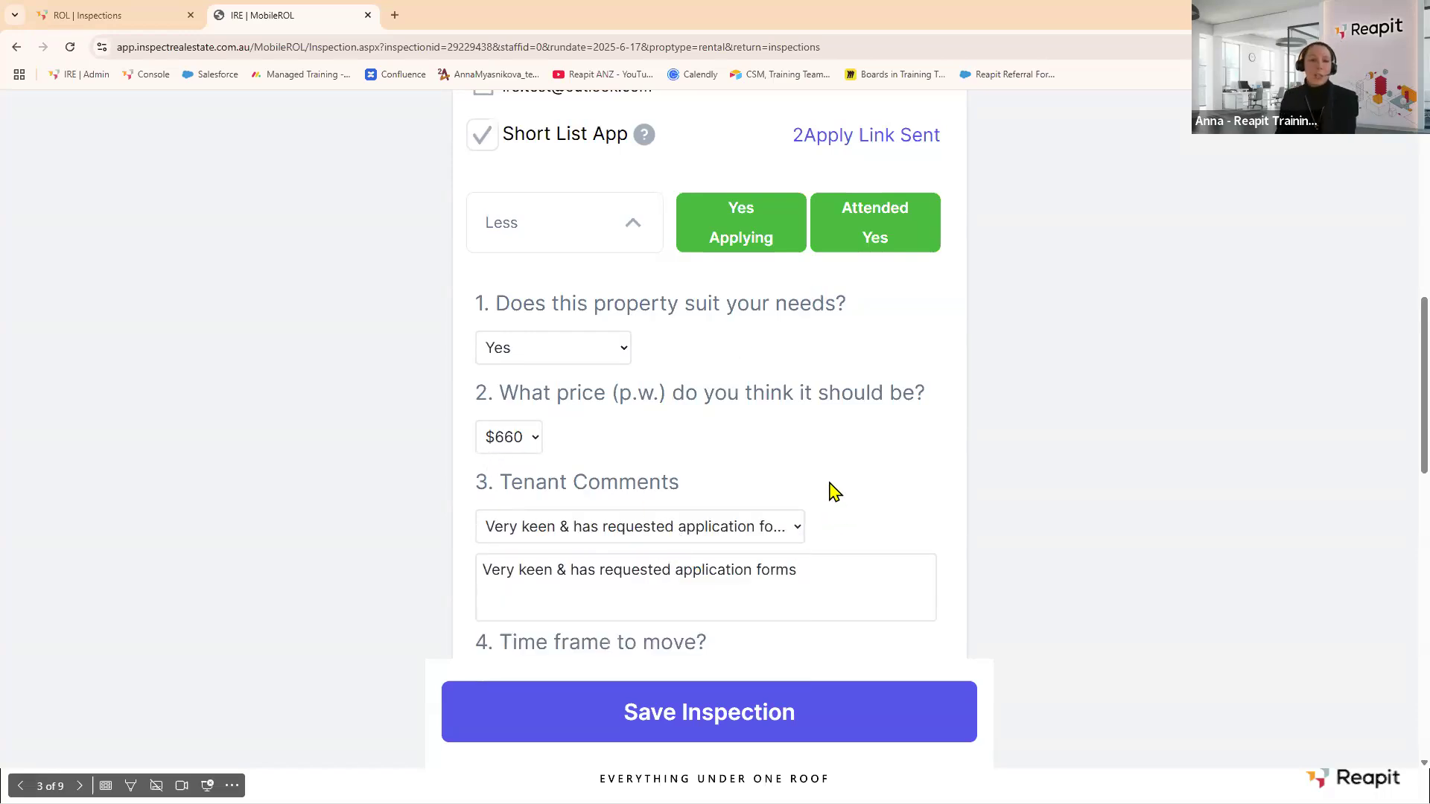
scroll(744, 446, down, 2)
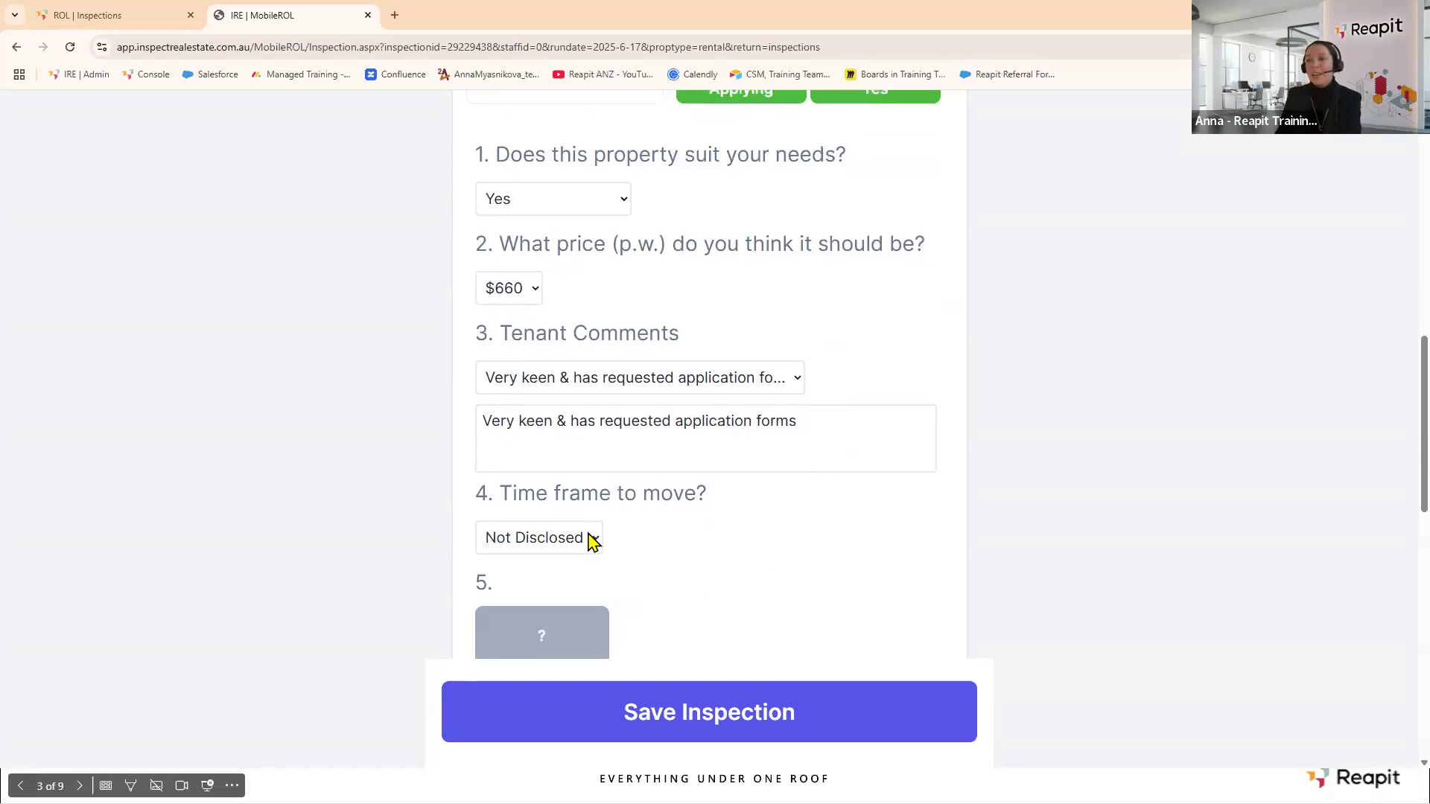
click(596, 537)
click(553, 617)
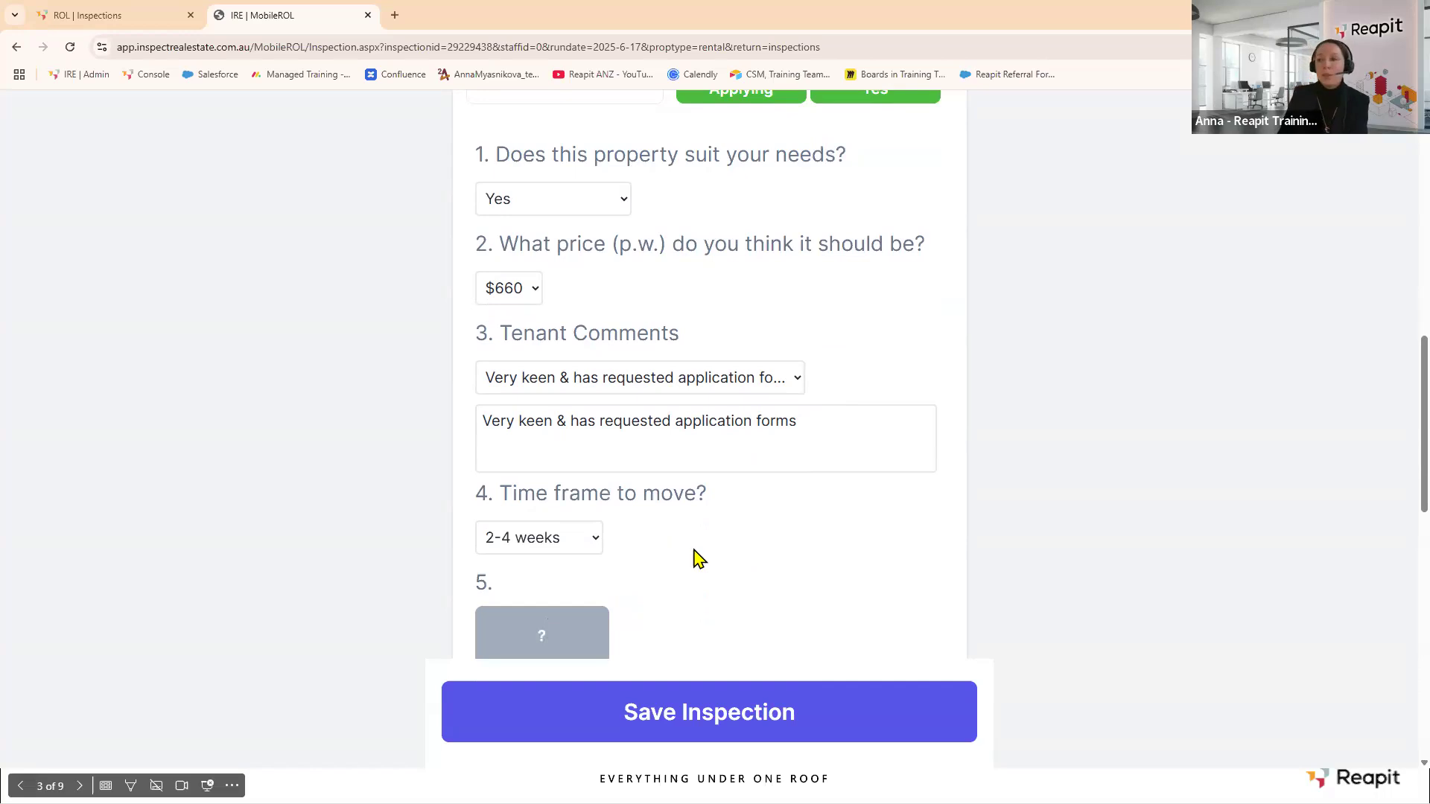
click(718, 713)
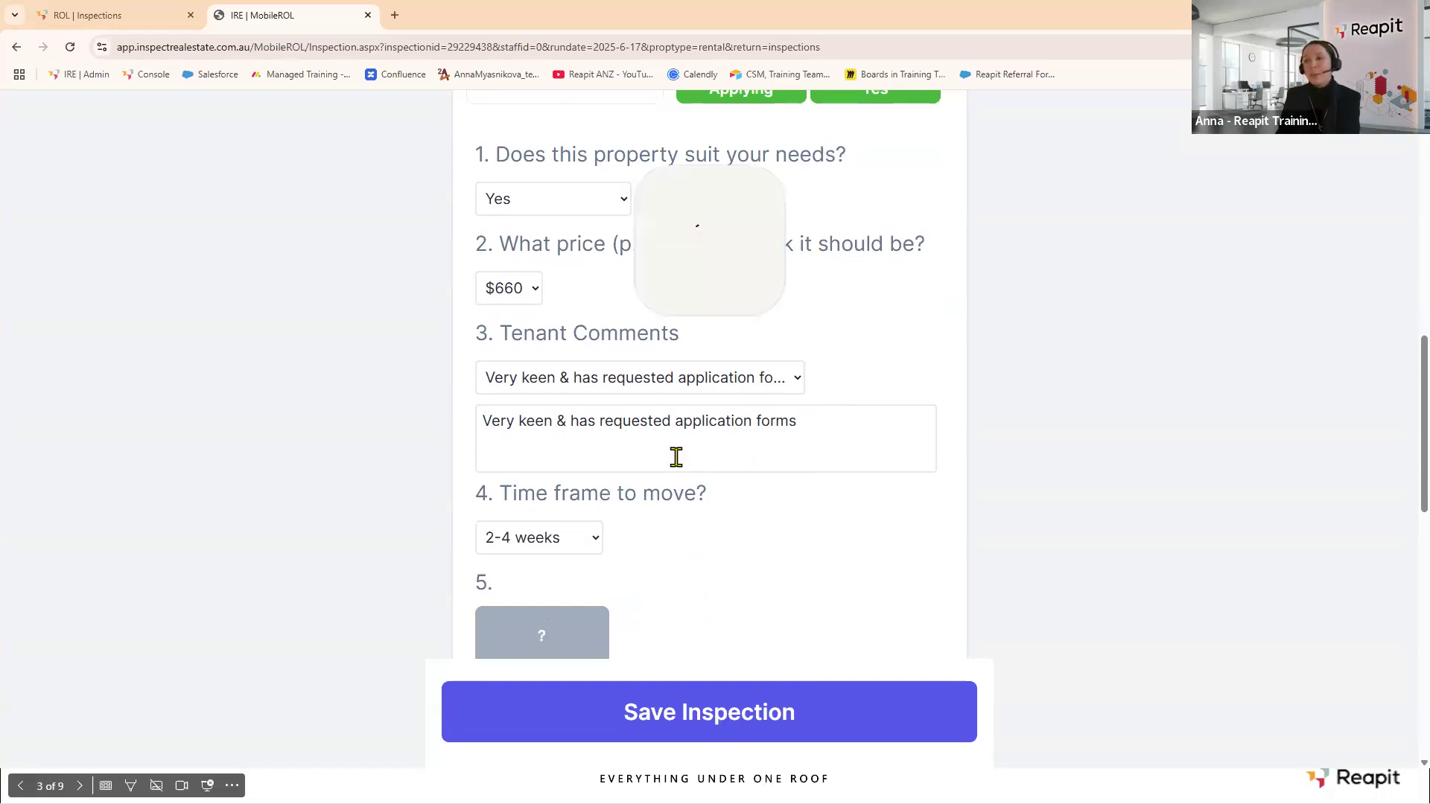
click(842, 143)
scroll(648, 399, down, 3)
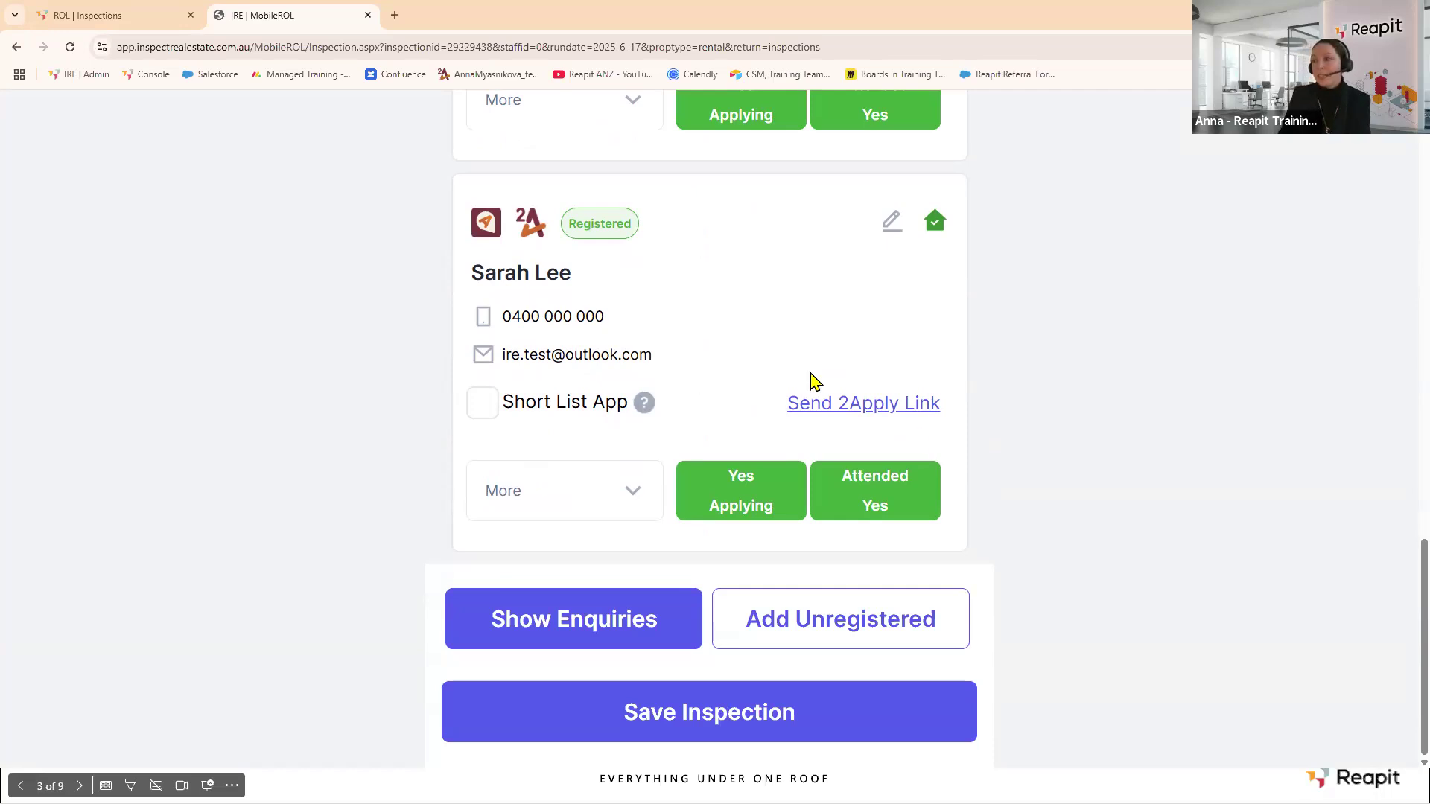
Add an unregistered attendee and look up their details from the autofilled mobile number.
click(854, 629)
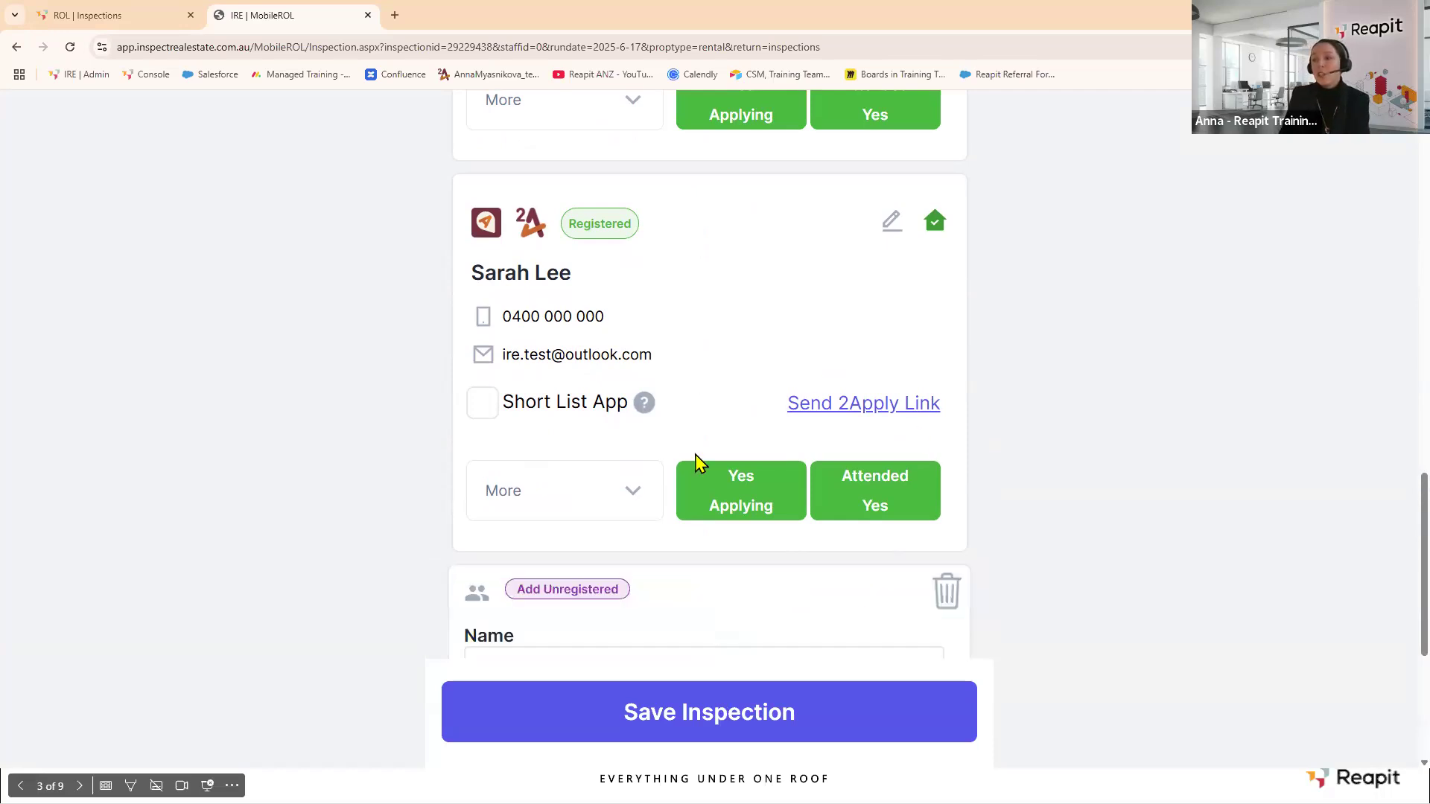
scroll(698, 466, down, 5)
click(509, 362)
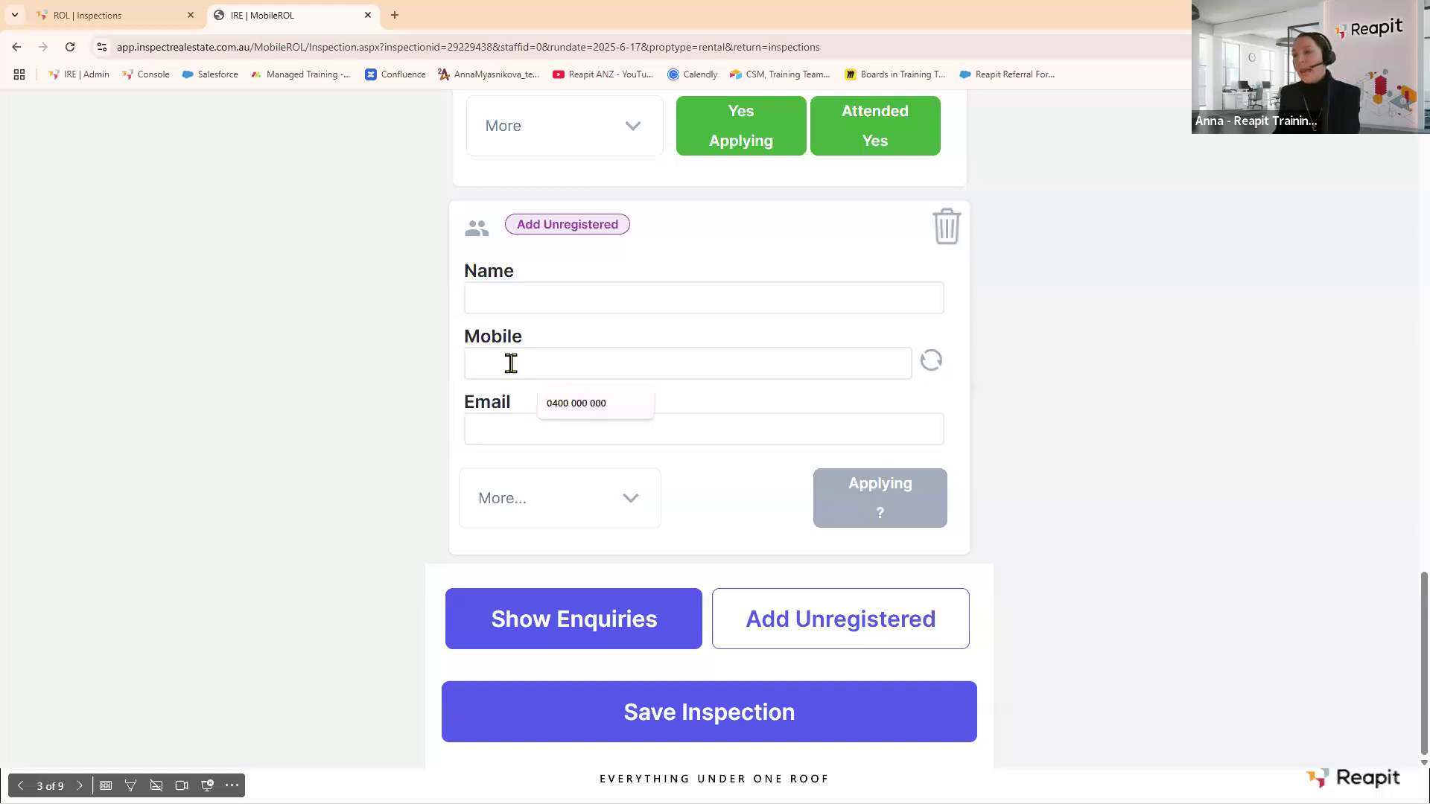
click(566, 404)
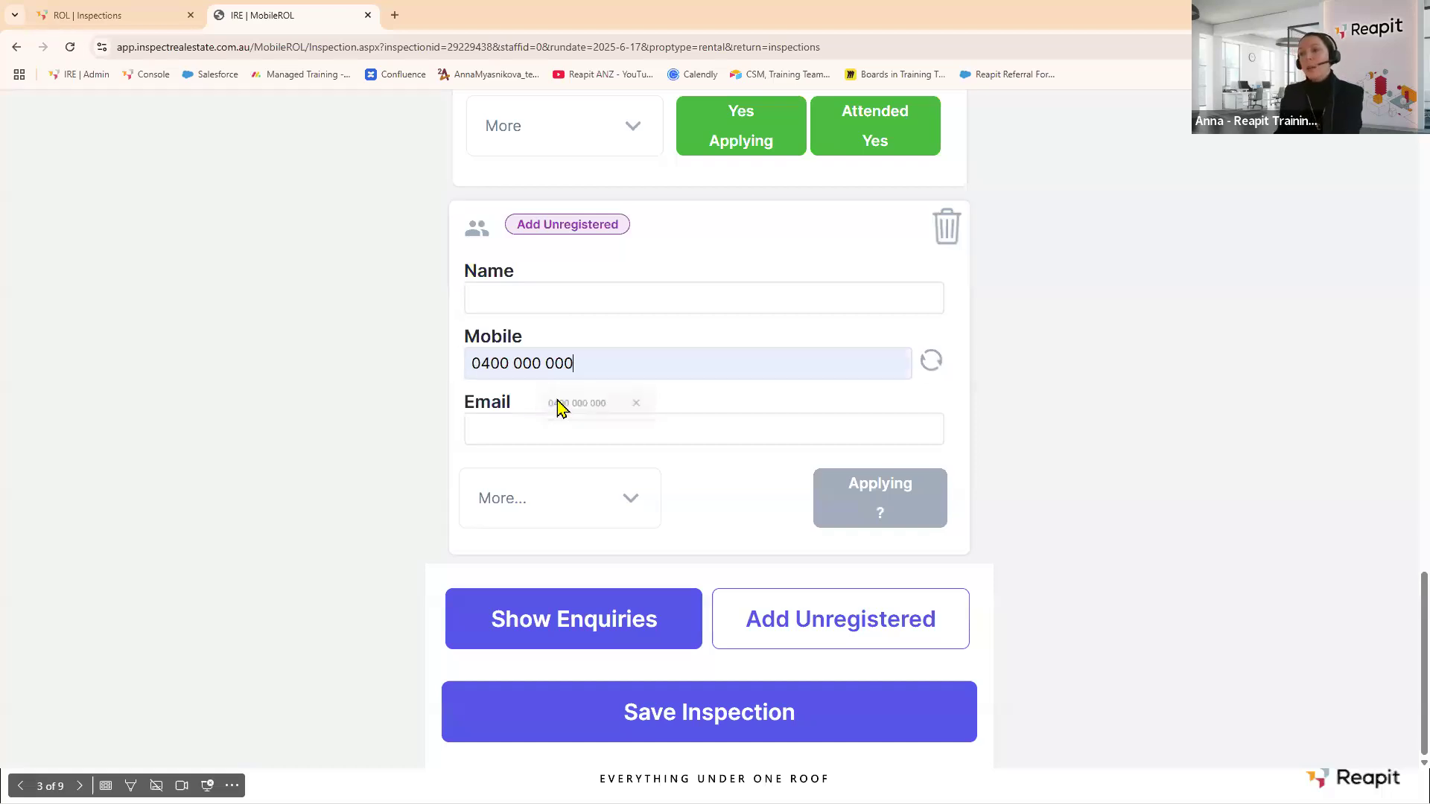
click(930, 363)
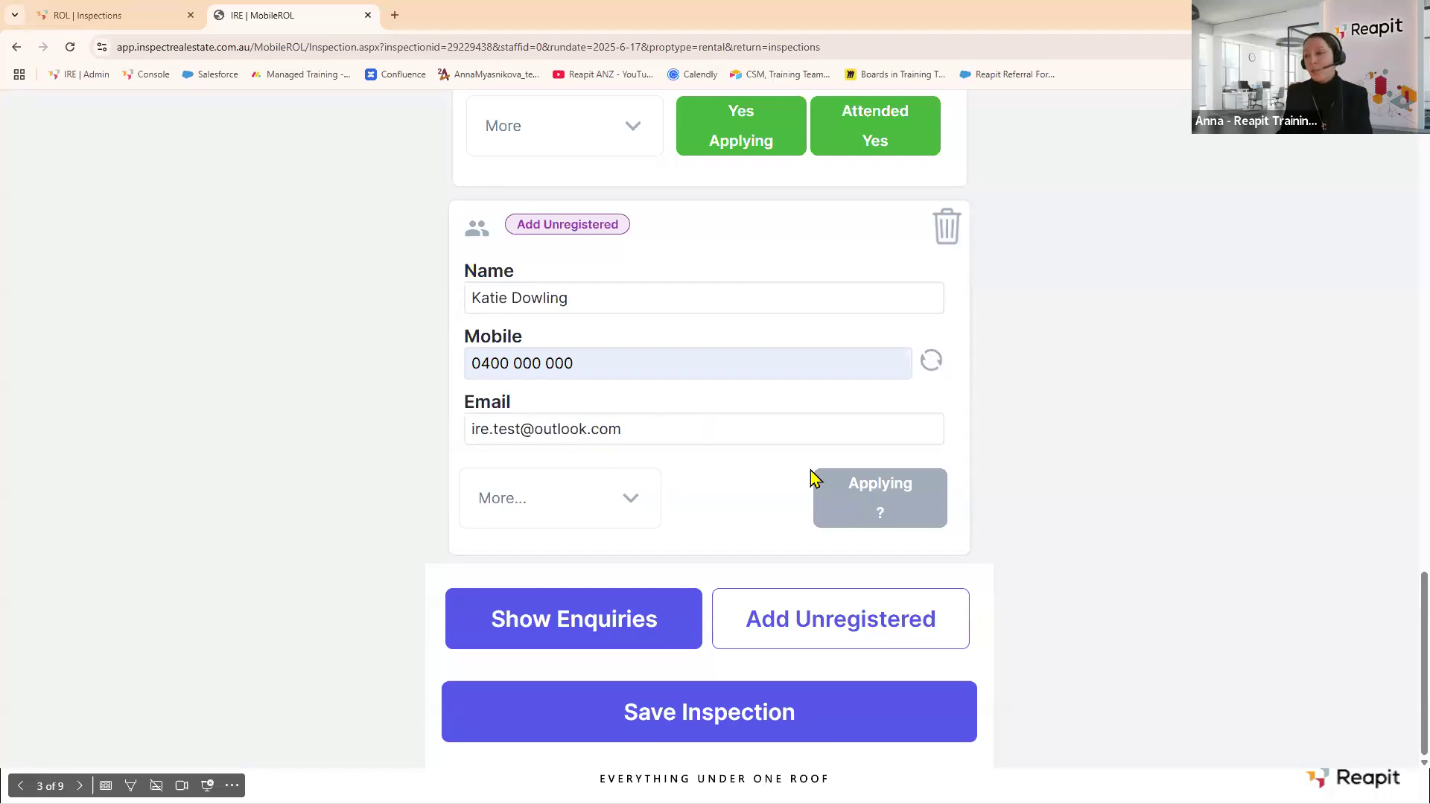
Mark the new attendee Not Applying because the property is Too Small, and save the inspection.
click(886, 499)
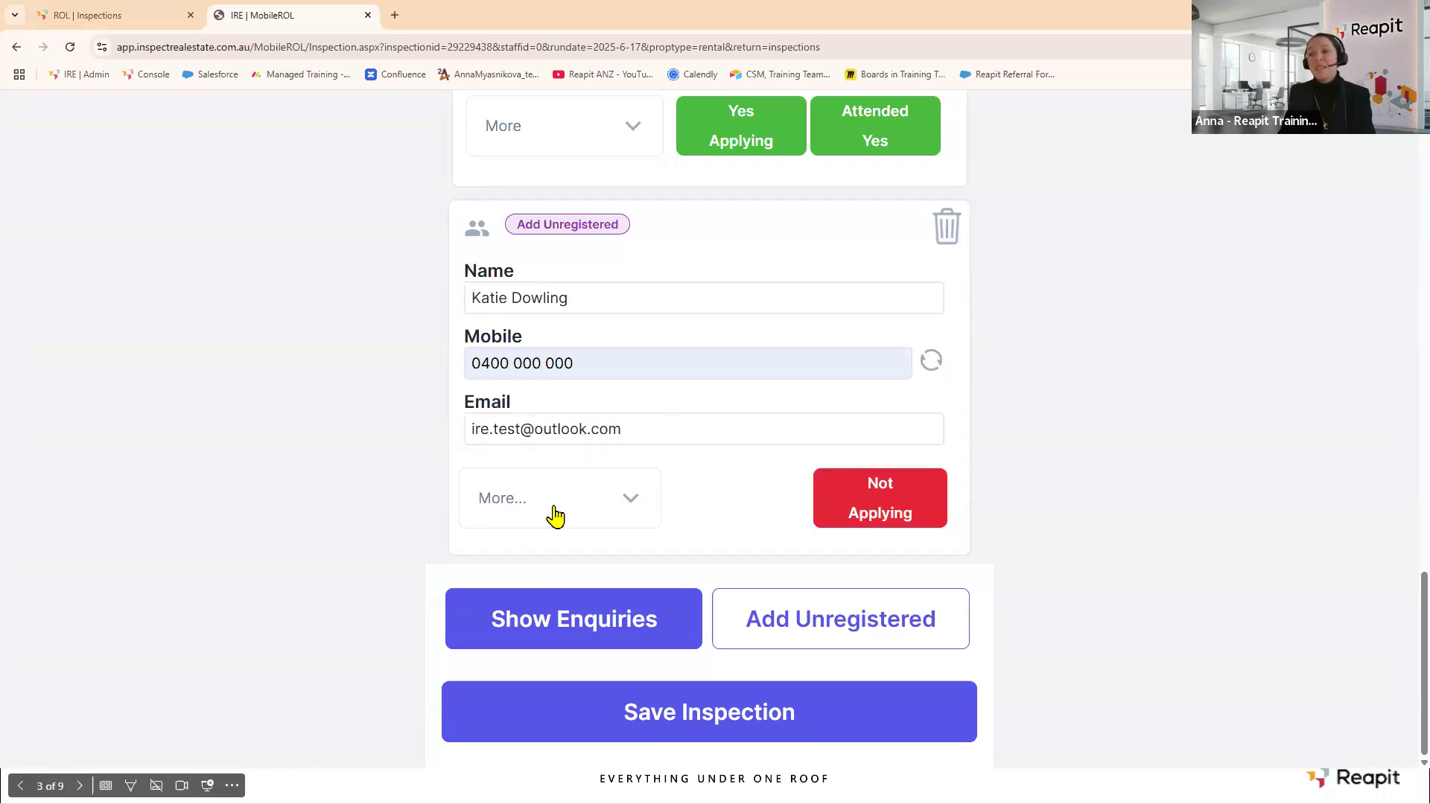
click(638, 506)
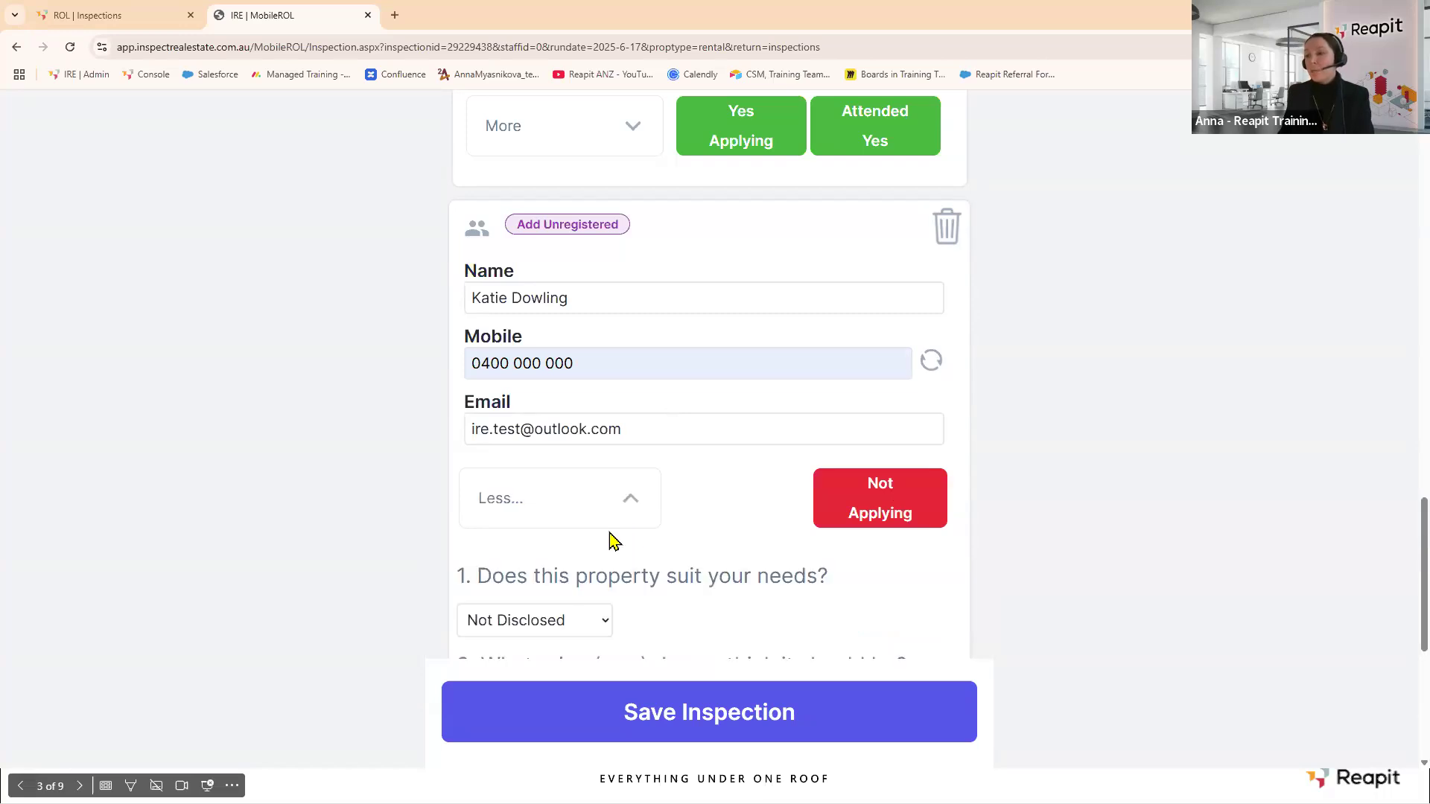
click(606, 623)
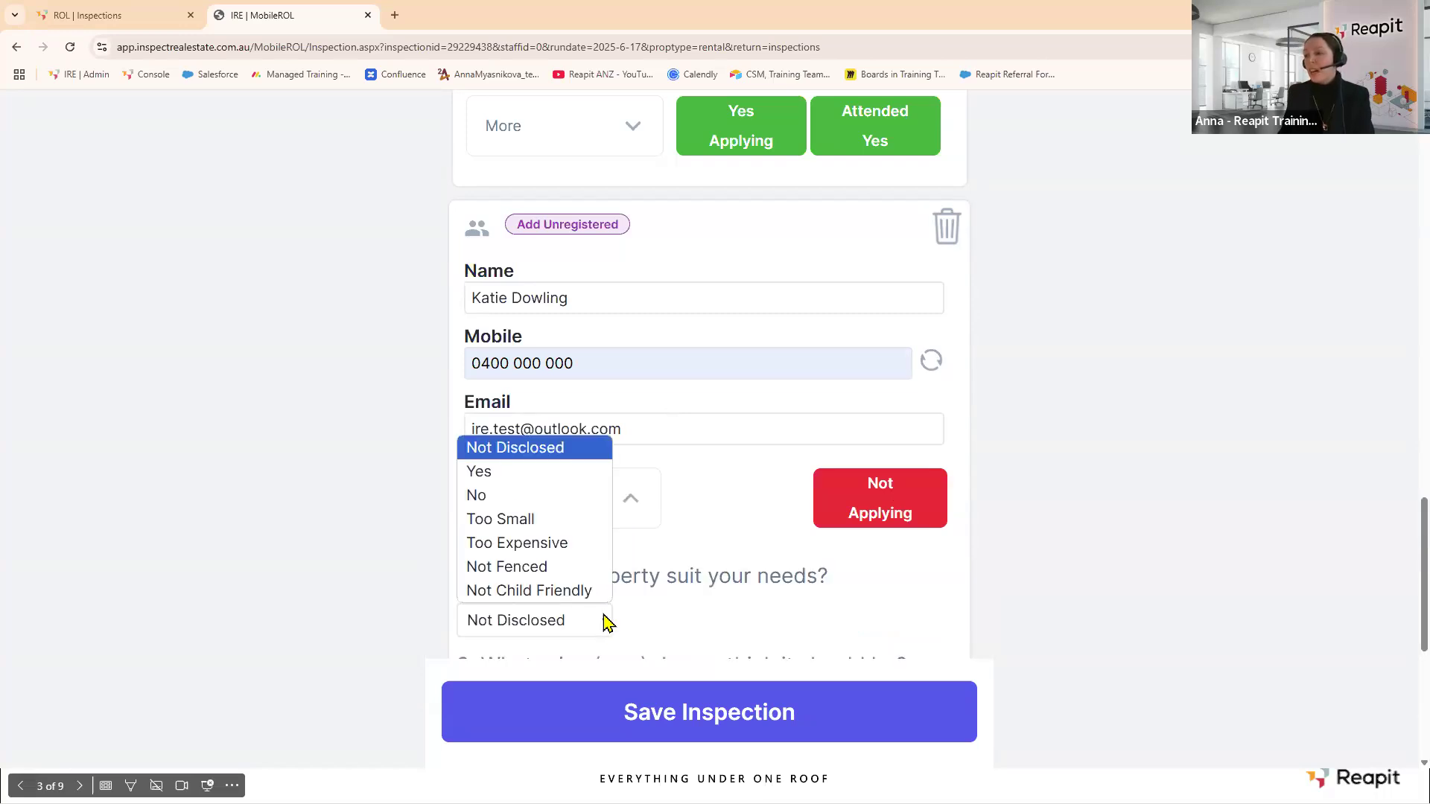
click(523, 519)
click(700, 712)
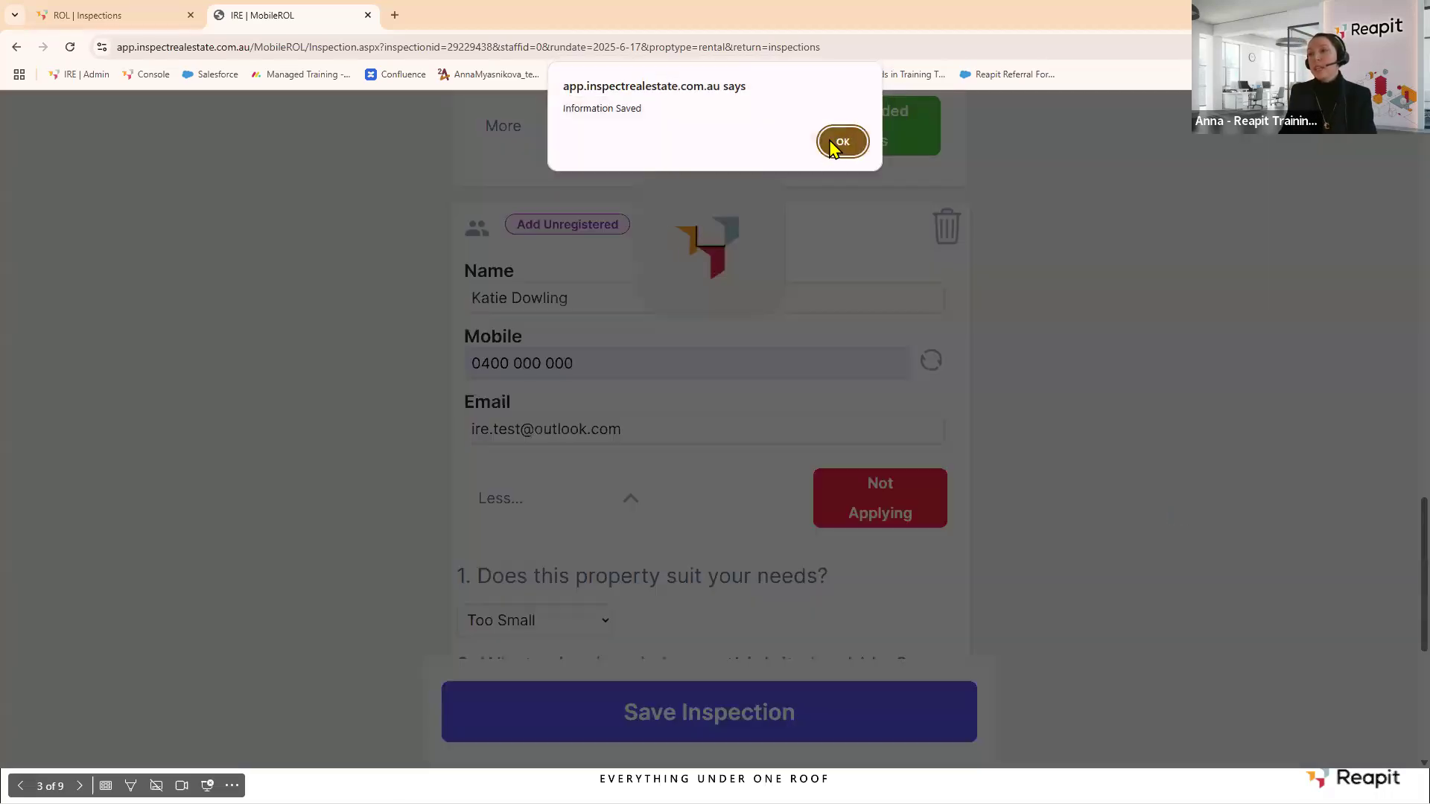
click(837, 143)
scroll(1057, 519, up, 20)
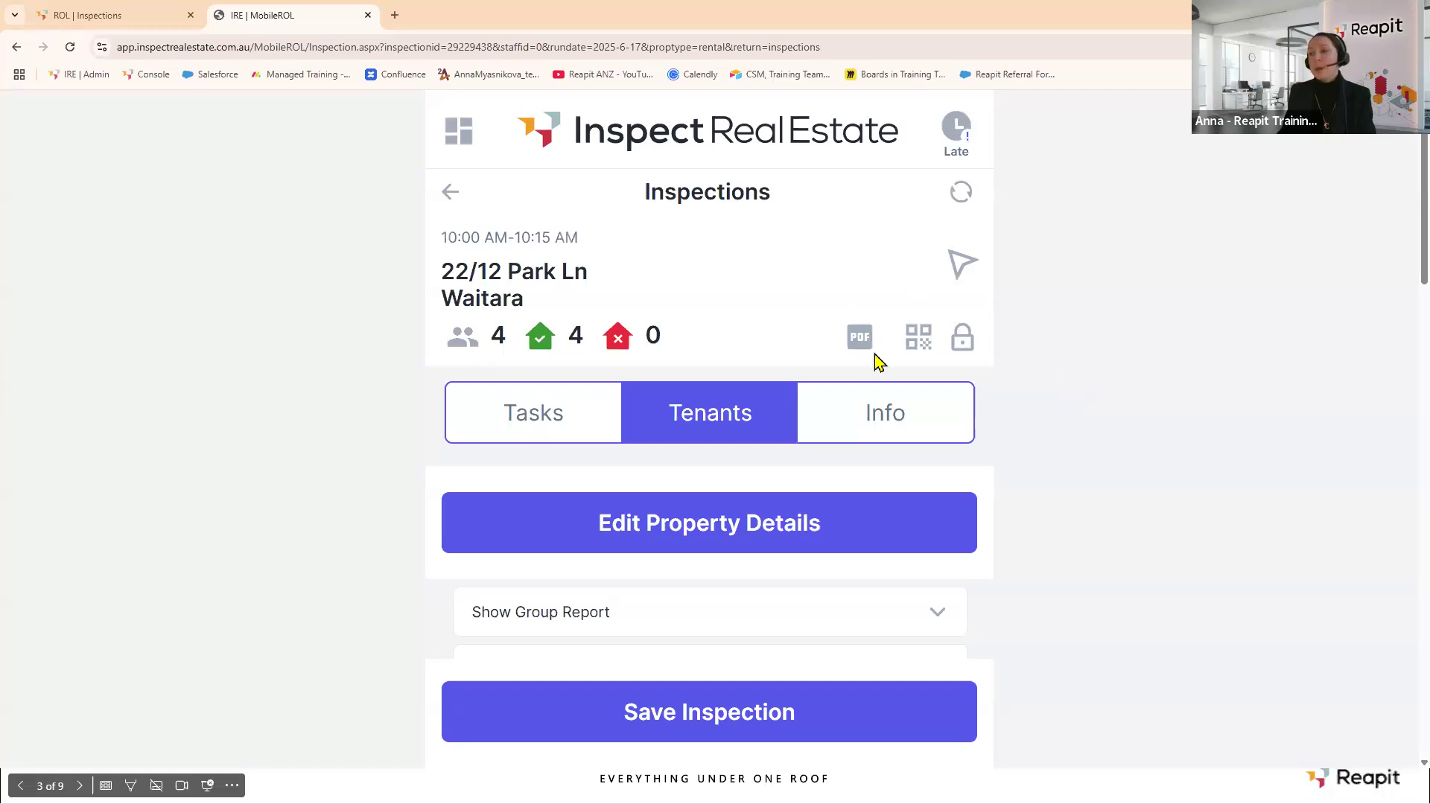
Read through the Agent Report showing 4 registered, 4 attended and 3 applying, then close it.
click(859, 338)
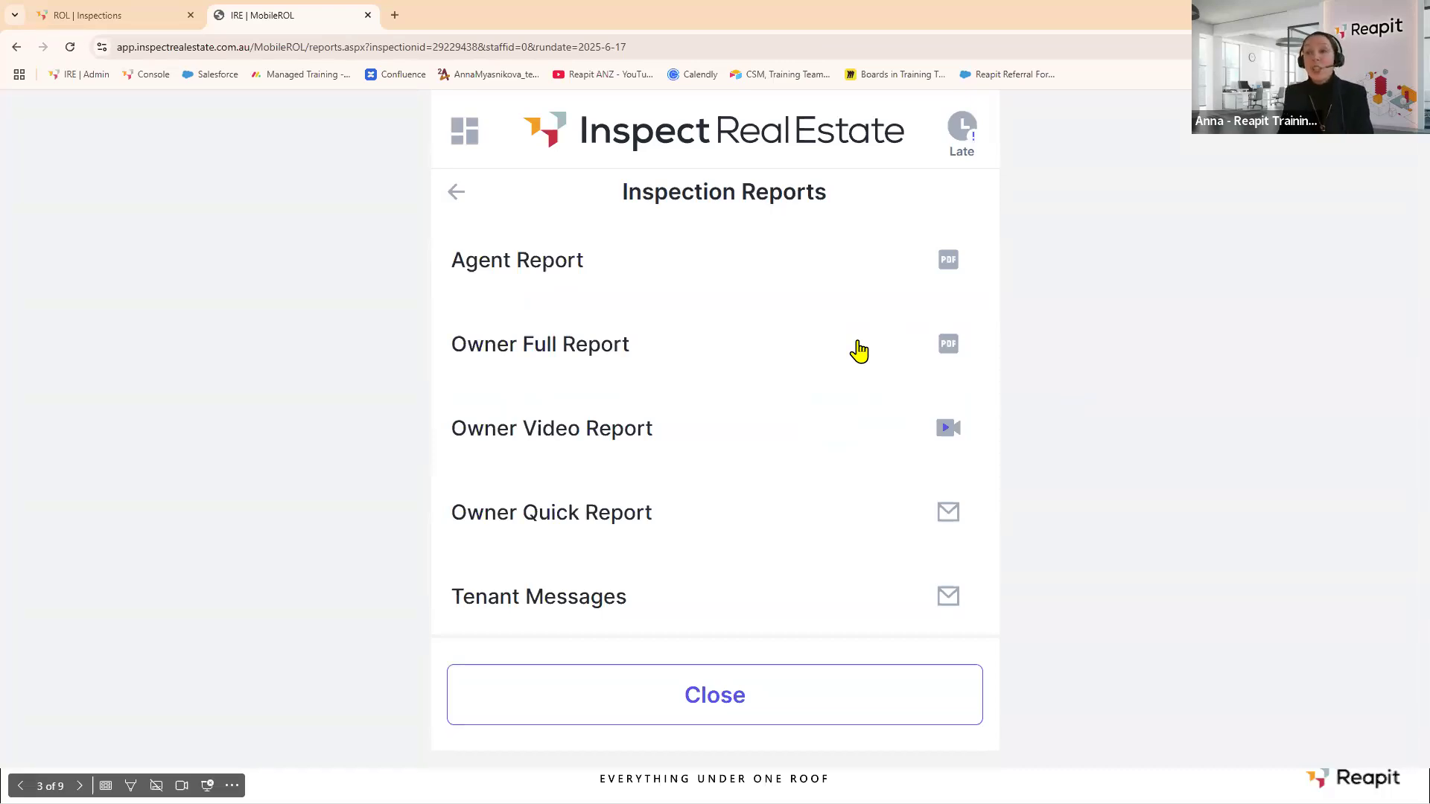
click(509, 262)
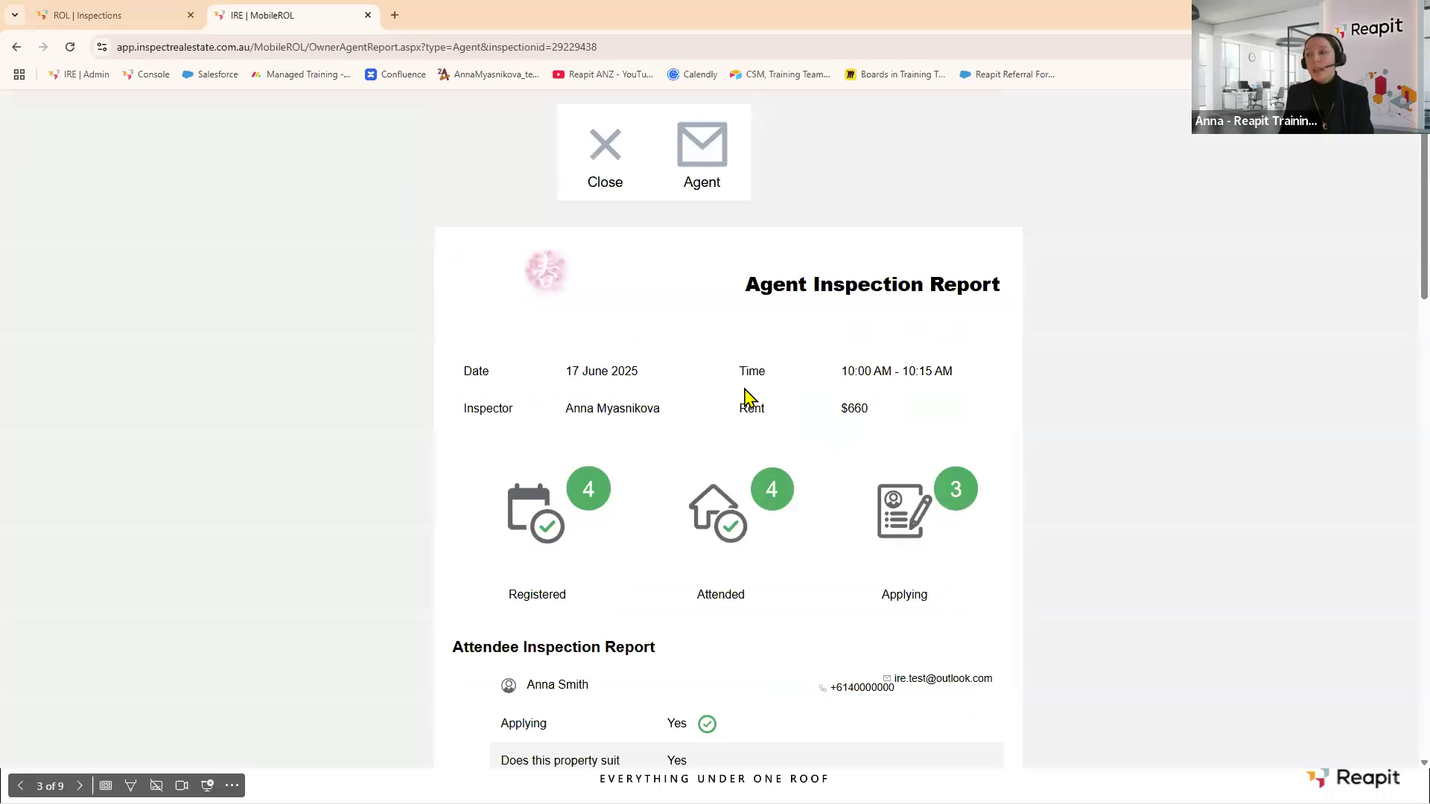
scroll(747, 394, down, 1)
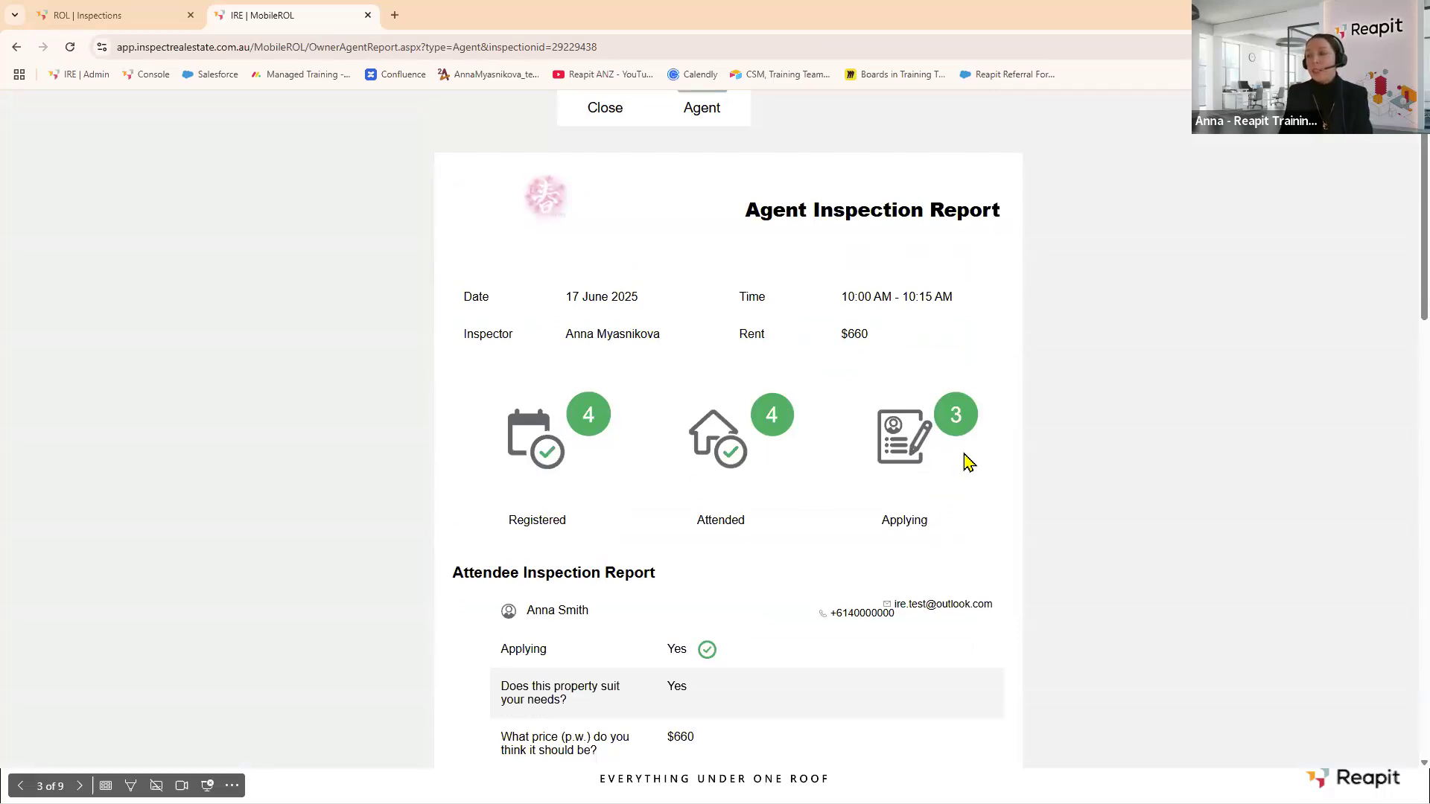
scroll(967, 461, down, 3)
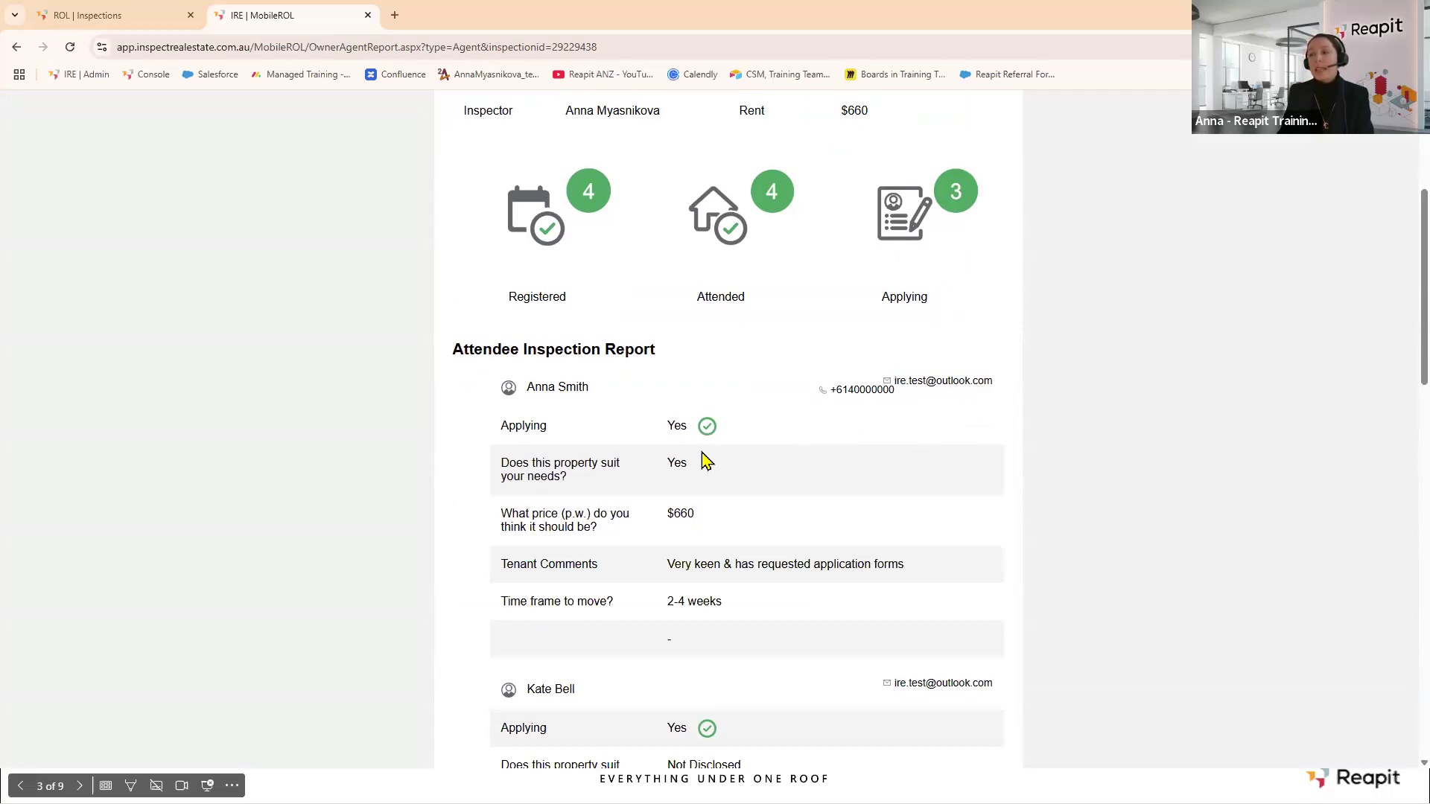
scroll(727, 555, down, 2)
scroll(730, 551, down, 10)
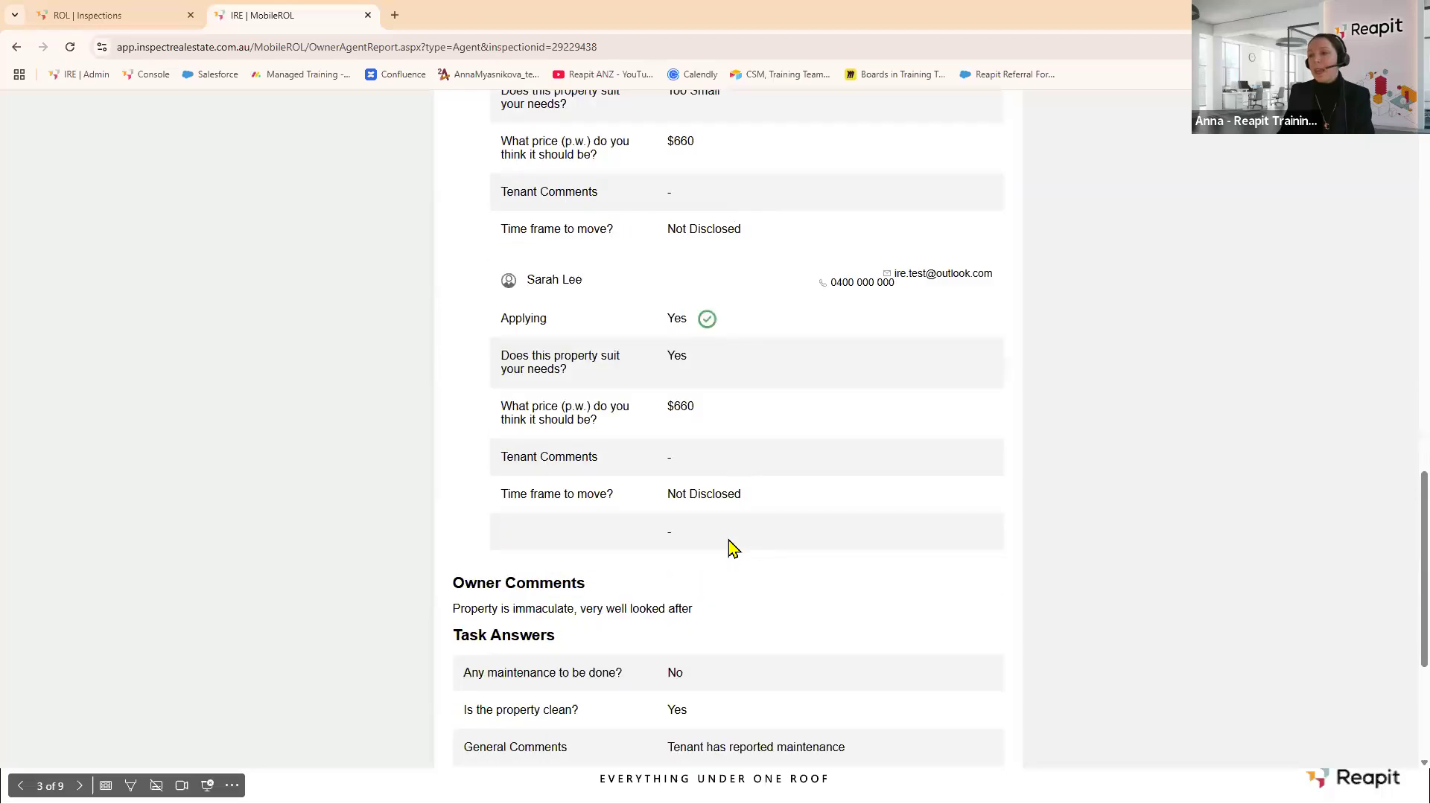
scroll(730, 548, down, 2)
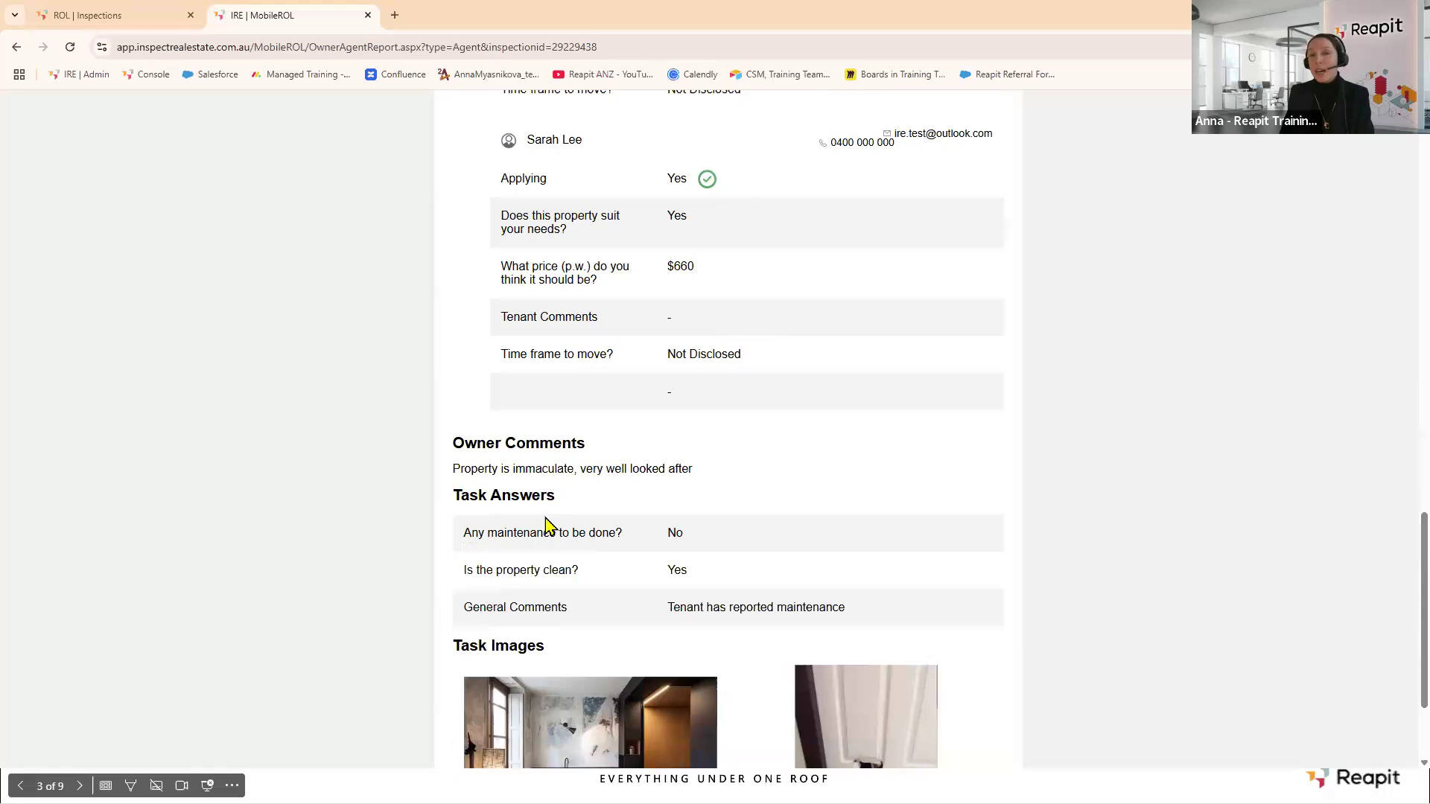
scroll(549, 522, down, 2)
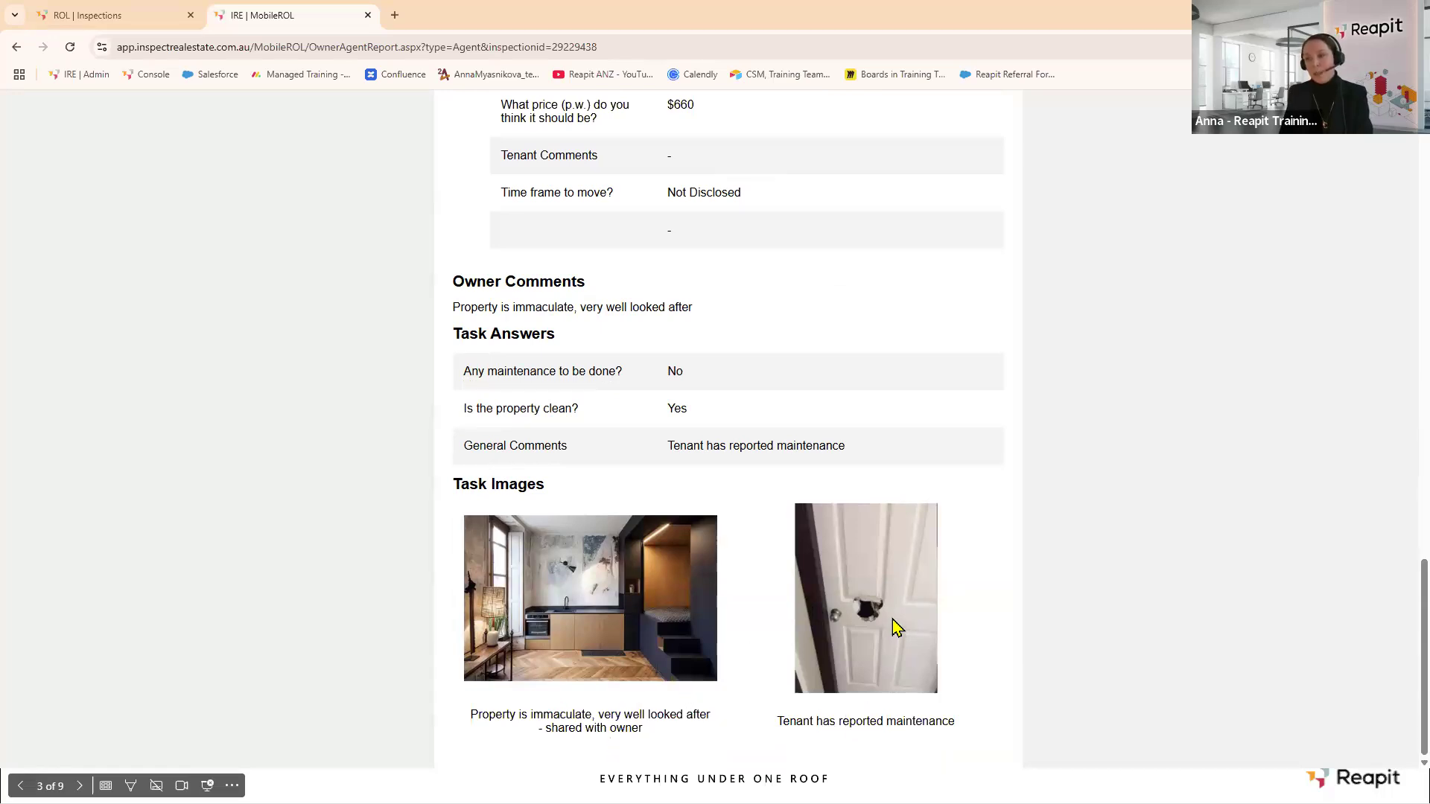
scroll(897, 628, up, 20)
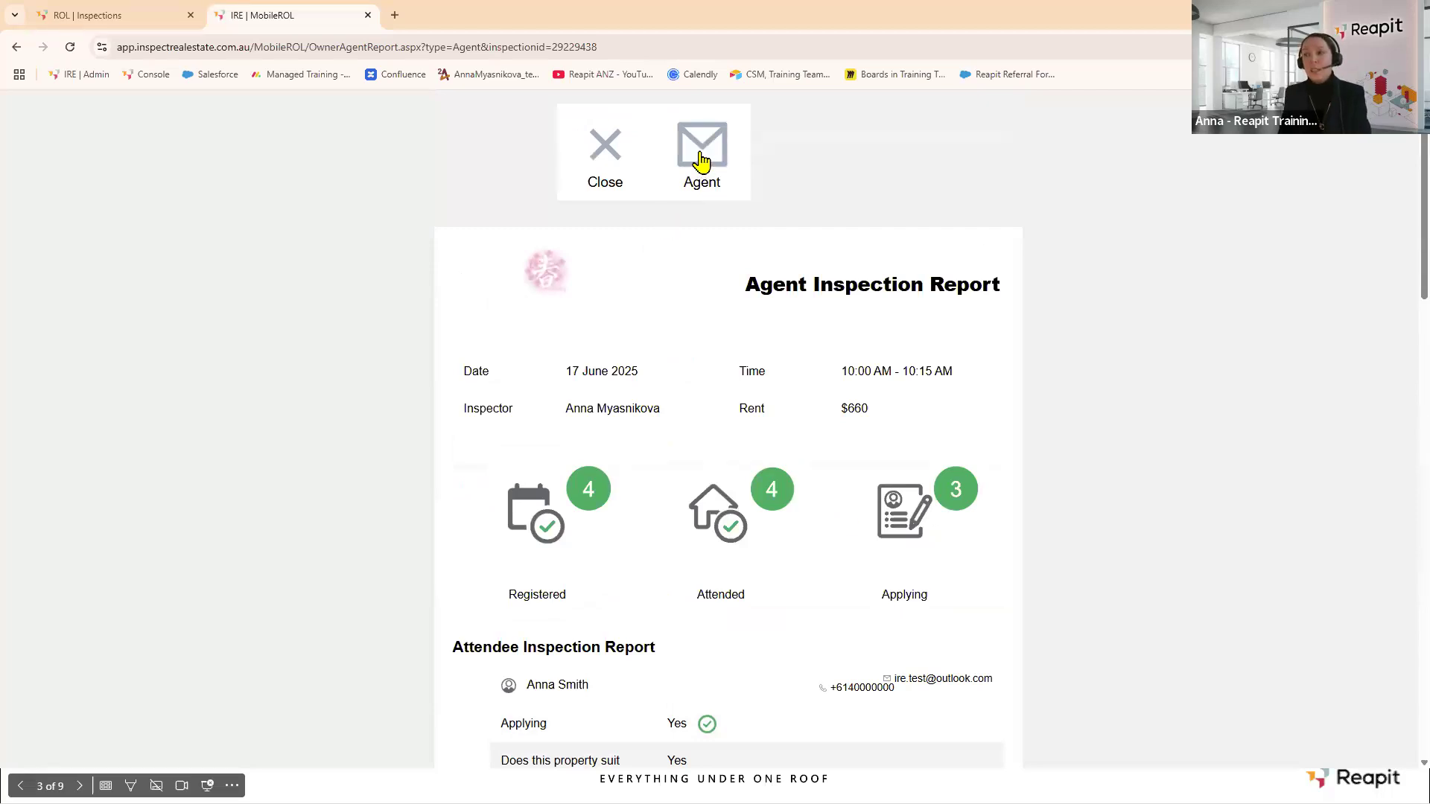
click(606, 153)
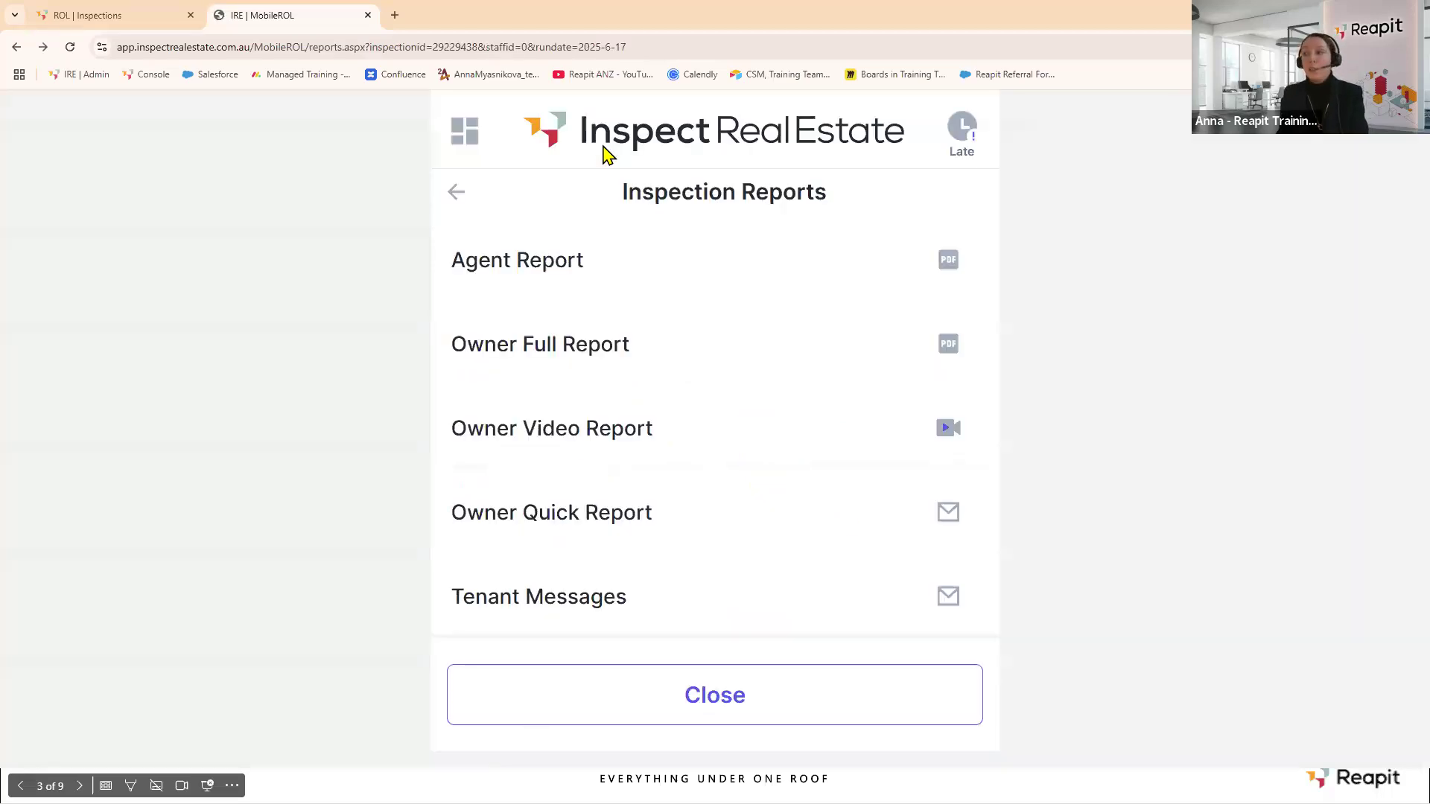
click(531, 349)
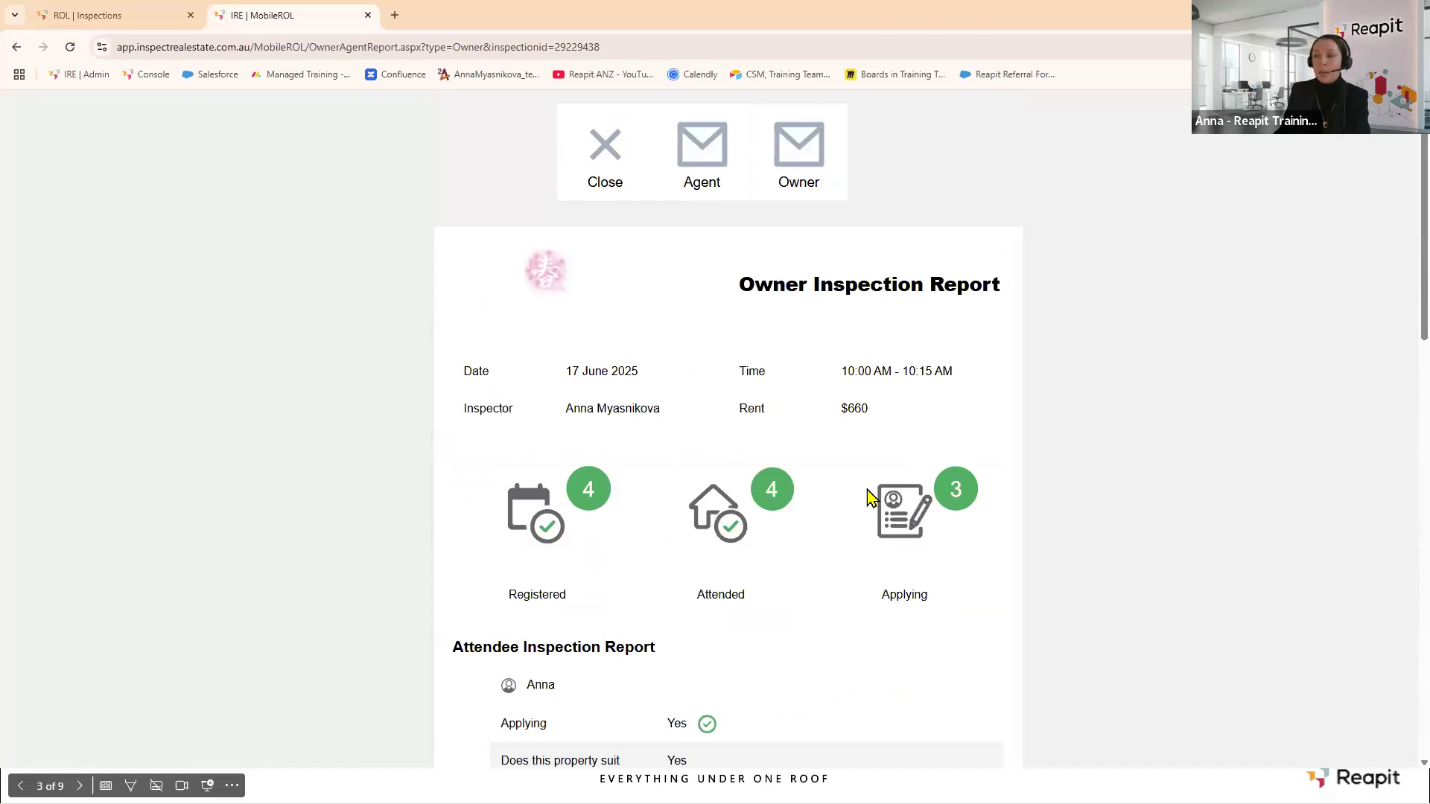
scroll(868, 491, down, 2)
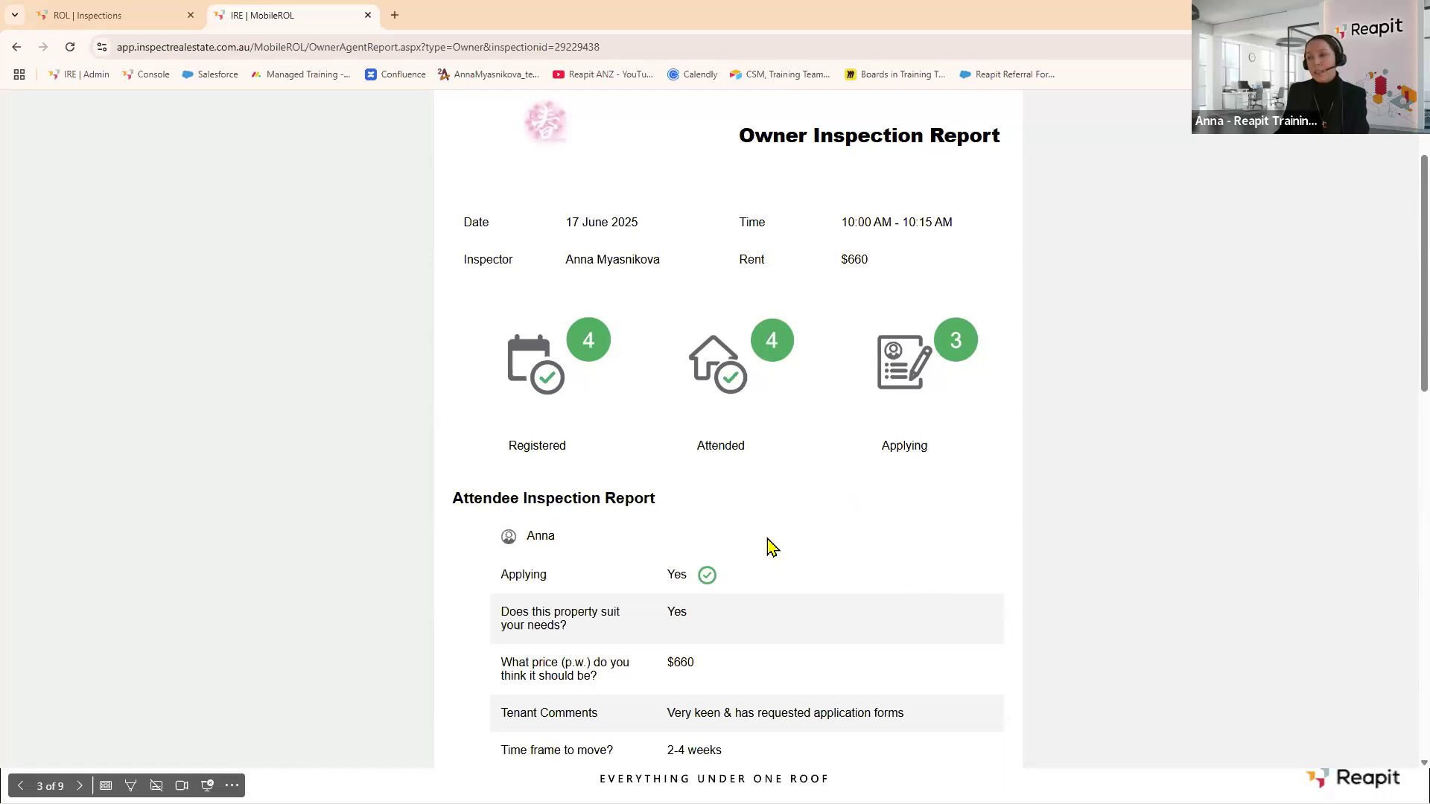
scroll(763, 522, down, 4)
scroll(754, 438, down, 8)
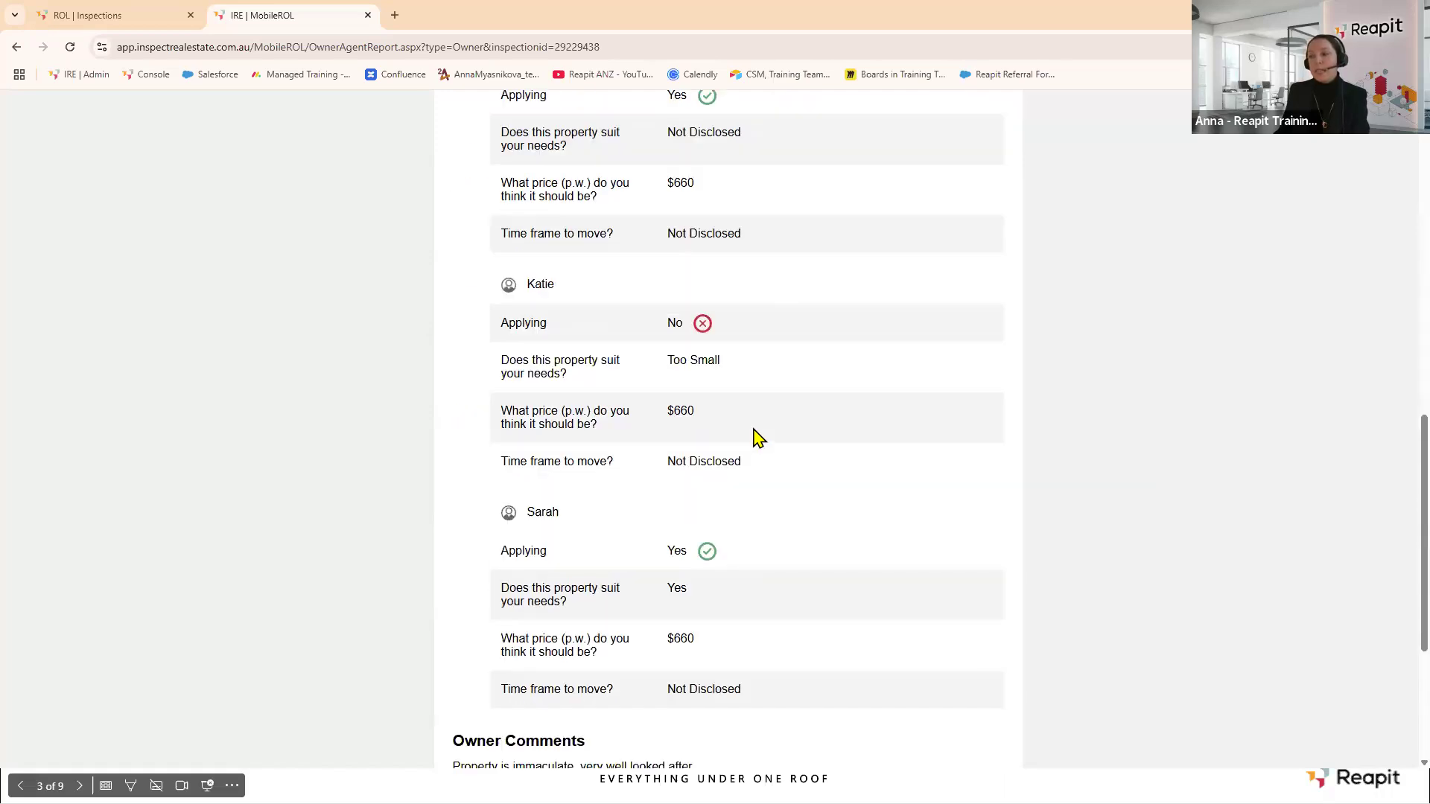
scroll(748, 436, down, 2)
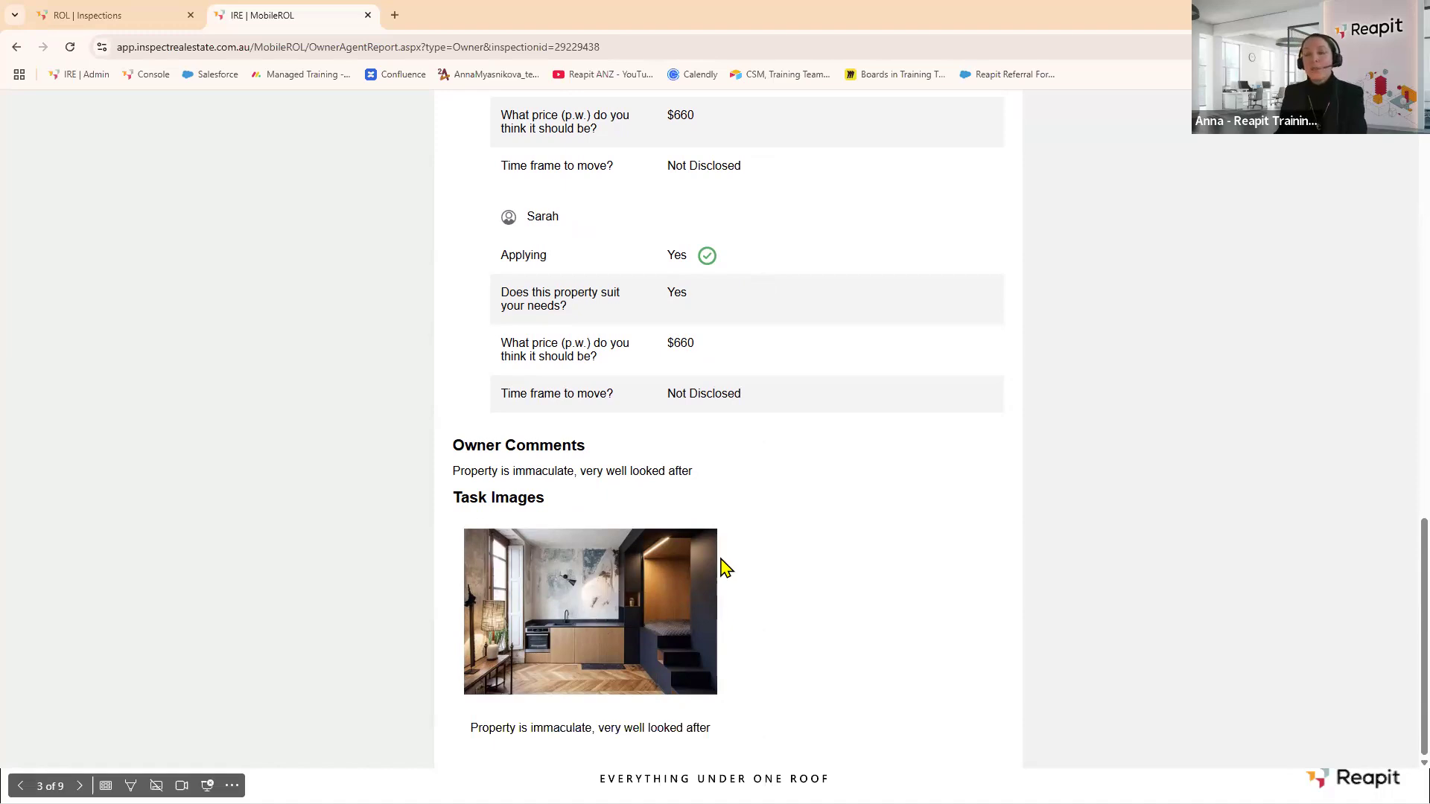
scroll(721, 573, up, 20)
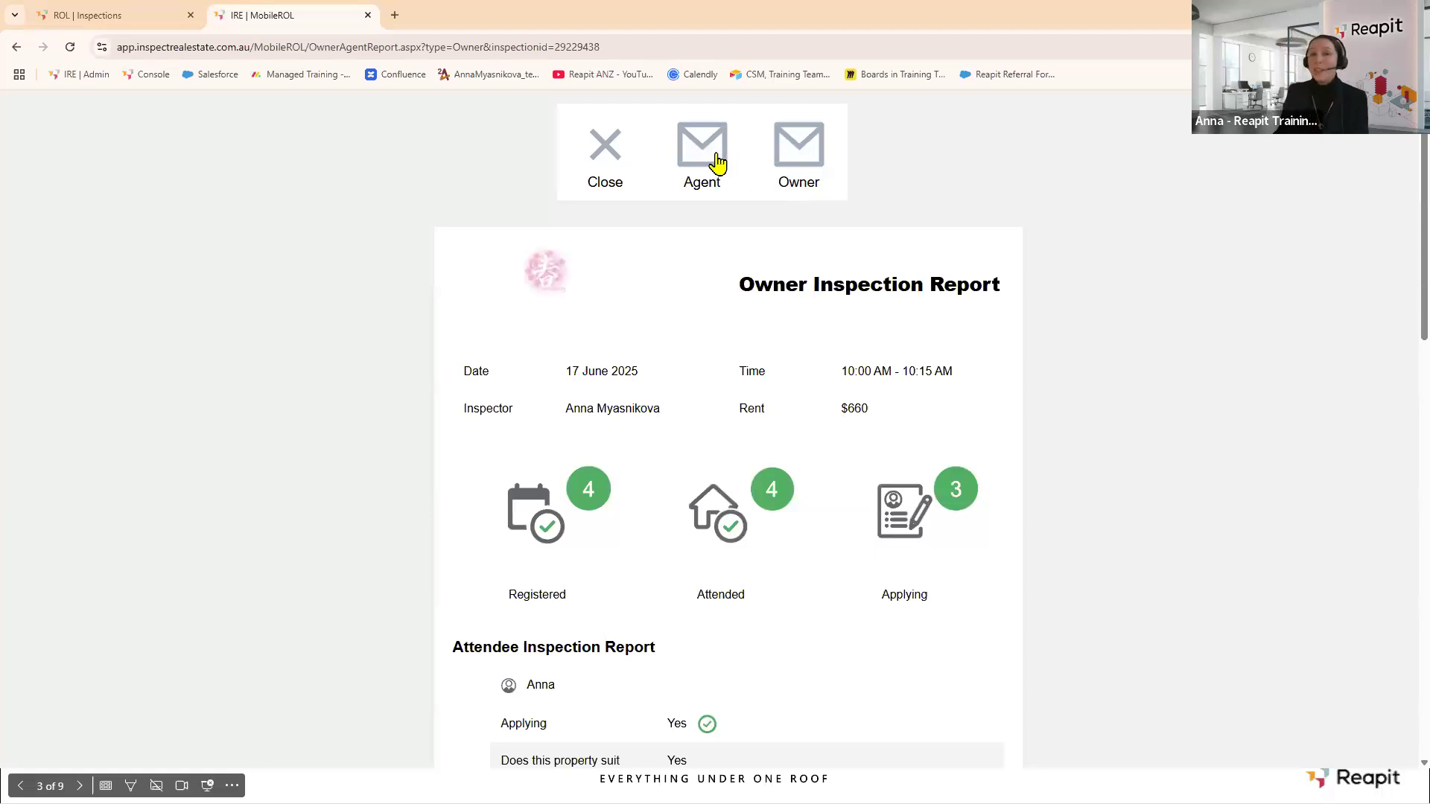
click(606, 145)
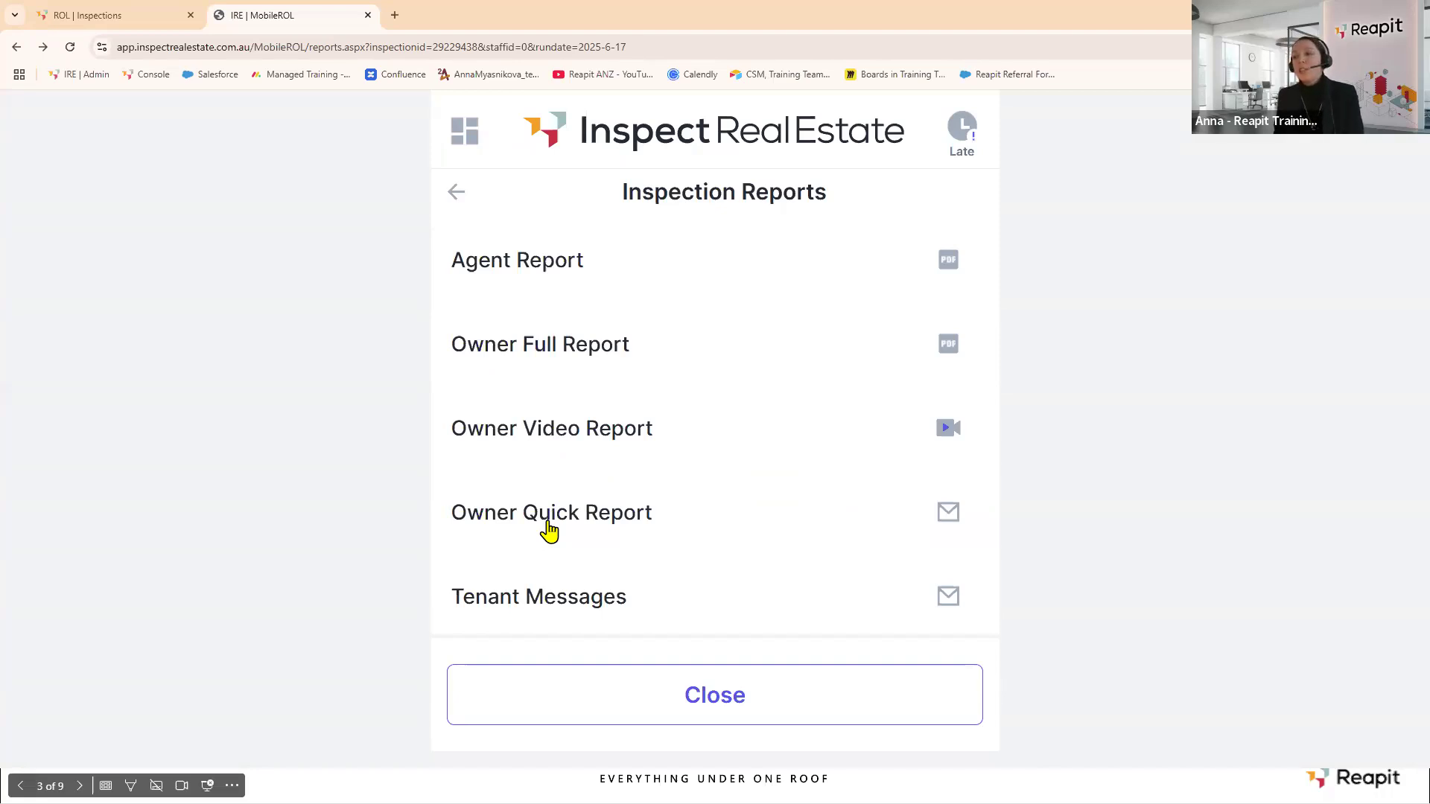
Read the Owner Quick Report email, then go back and open Tenant Messages for the inspection.
click(548, 530)
scroll(796, 319, down, 2)
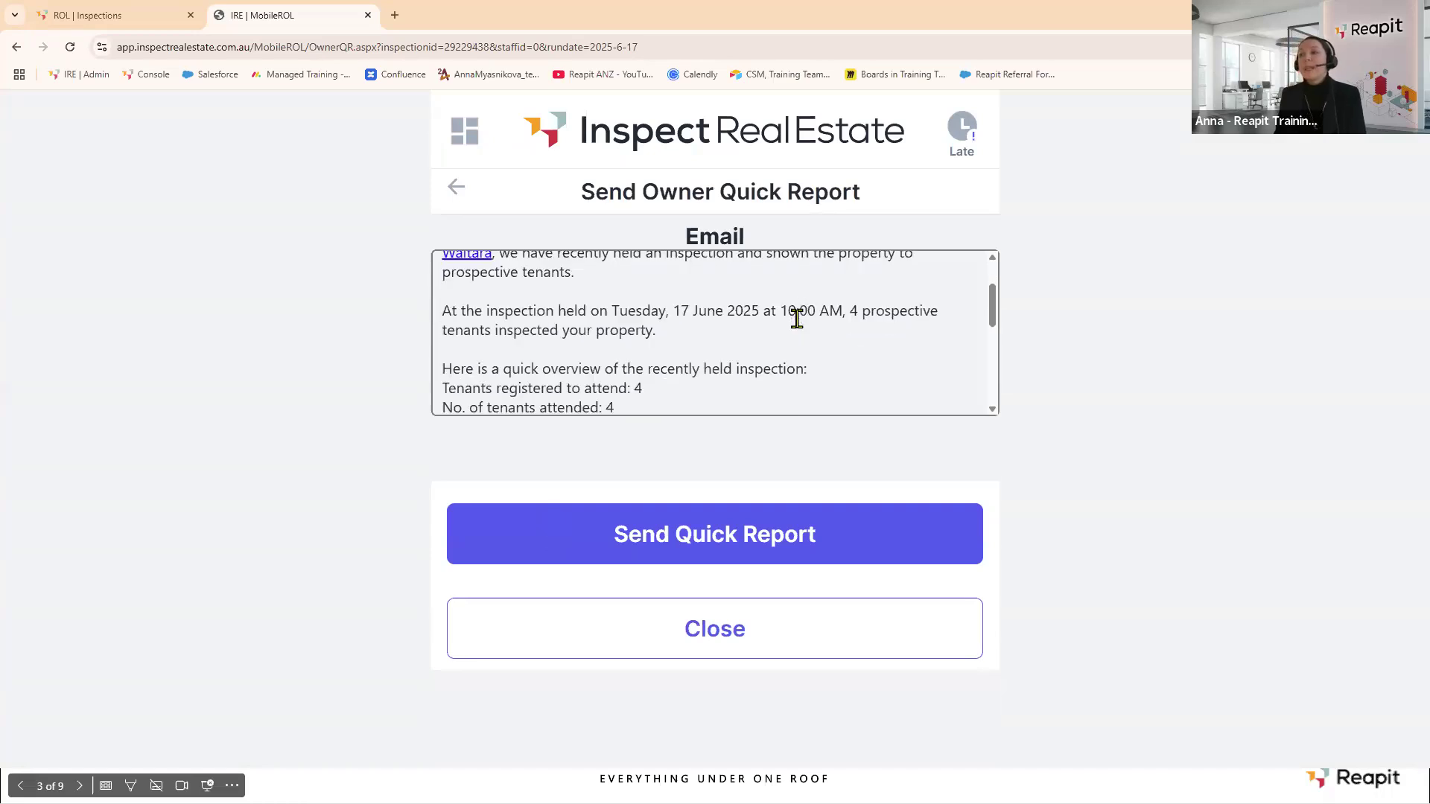
scroll(797, 319, down, 2)
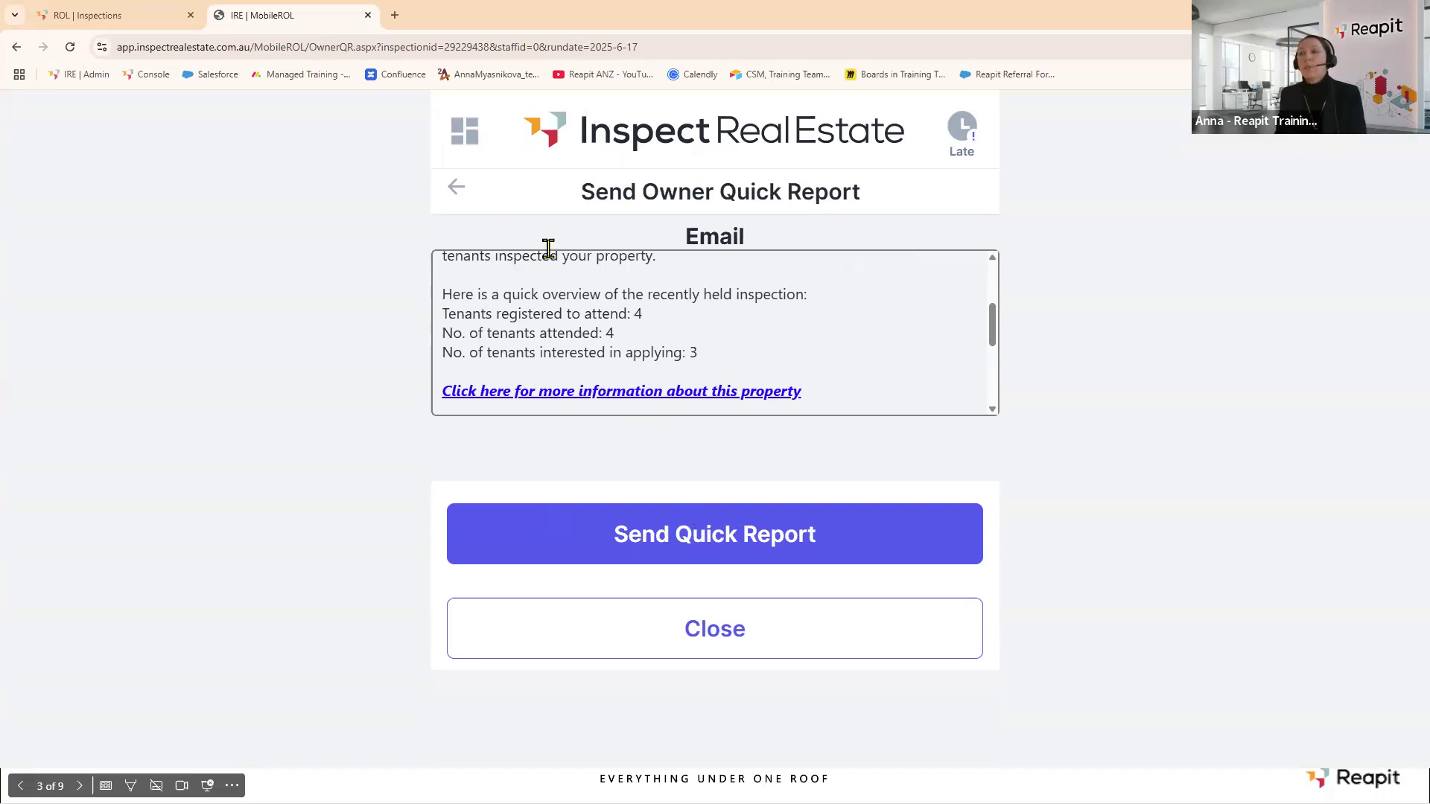
click(459, 190)
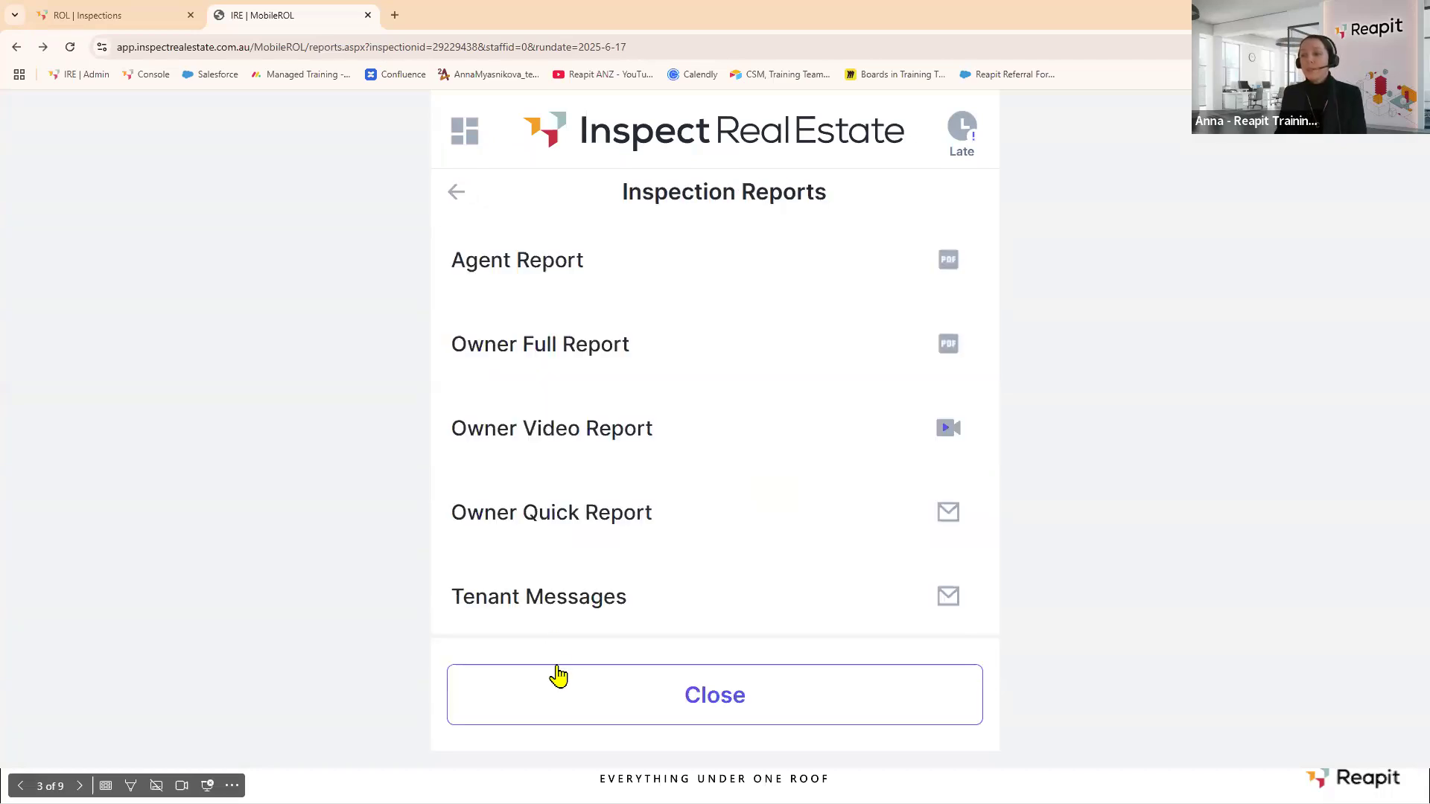
click(563, 615)
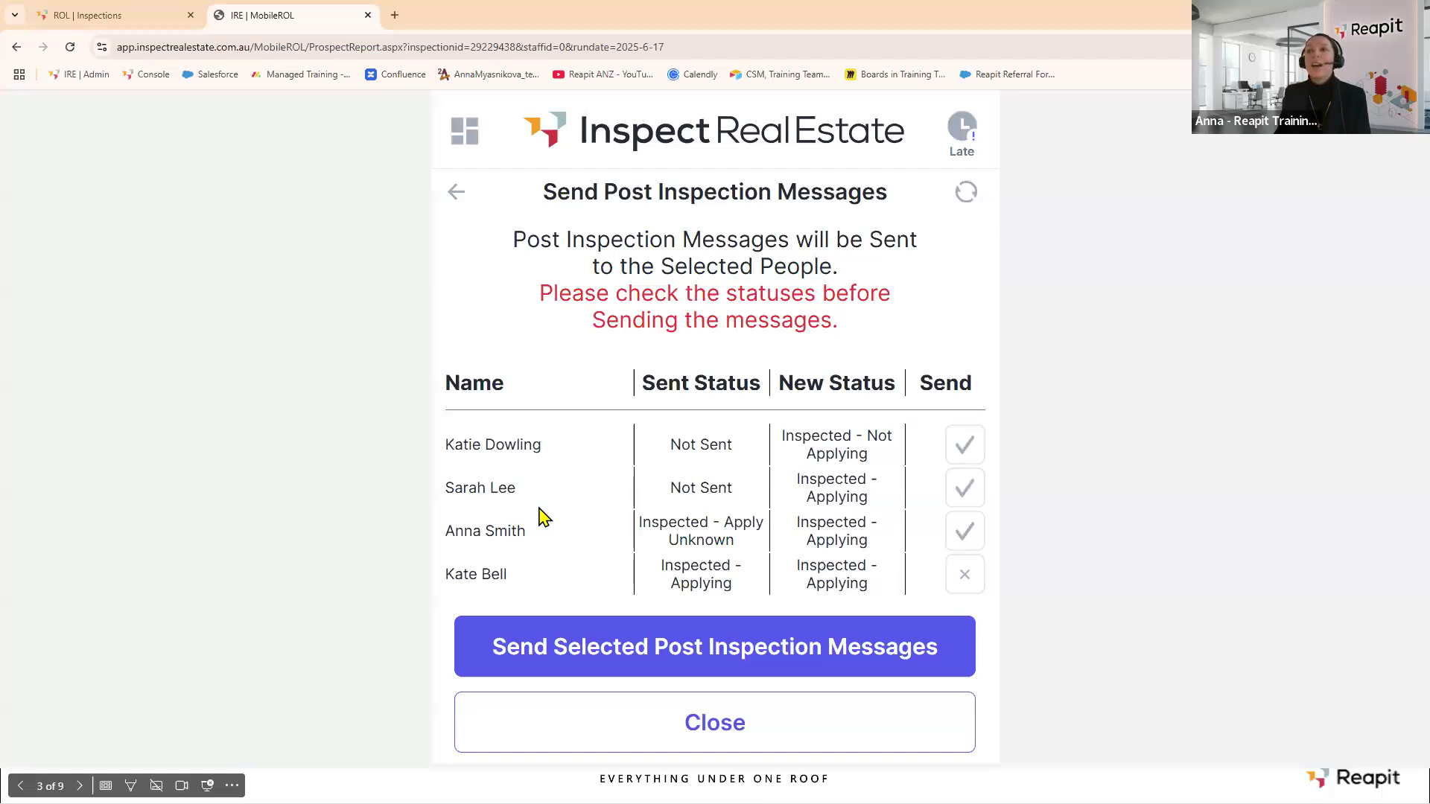
Check the letting MobileROL Settings in the other tab, then return to the post-inspection messages.
click(67, 15)
scroll(118, 350, down, 3)
click(161, 606)
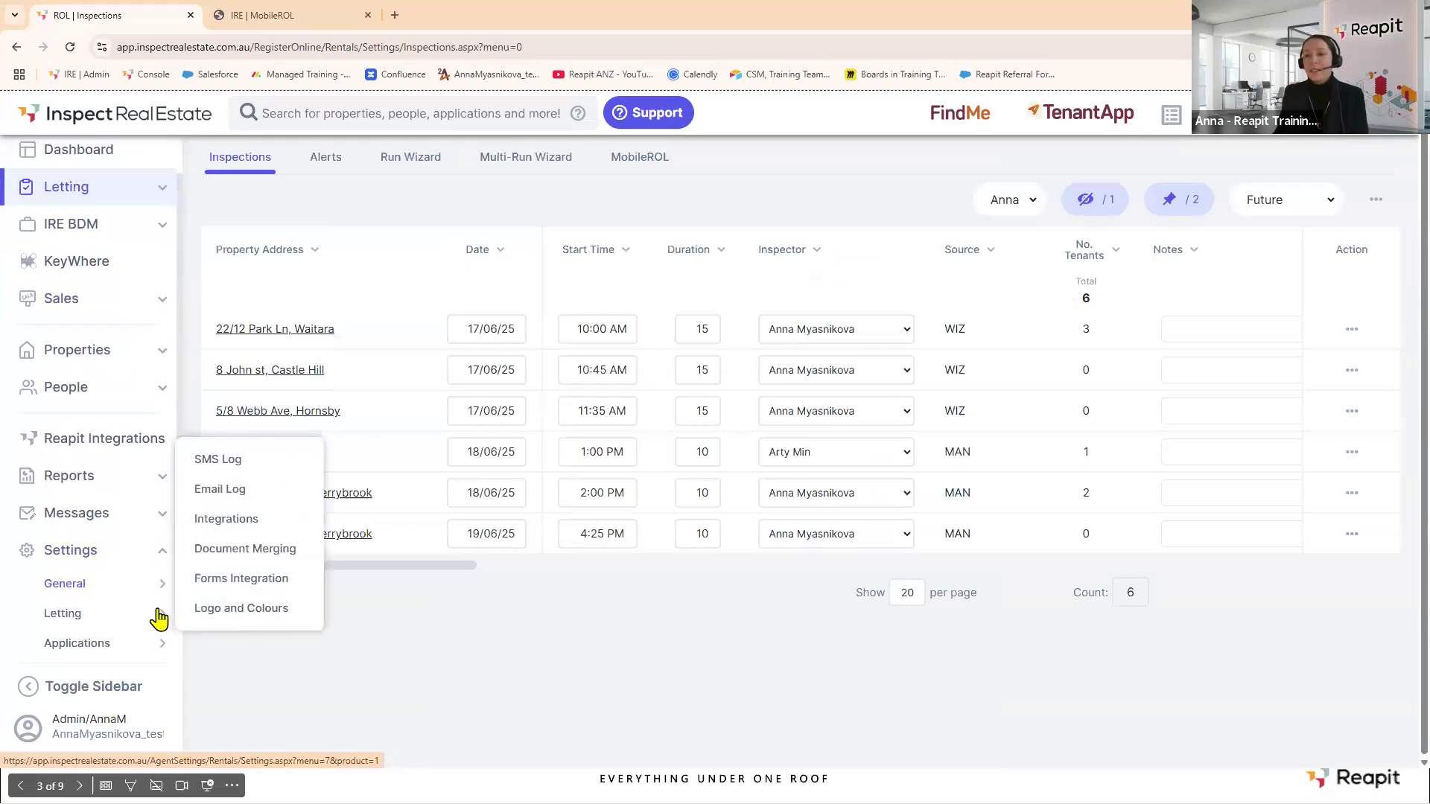
mouse_move(160, 614)
click(246, 408)
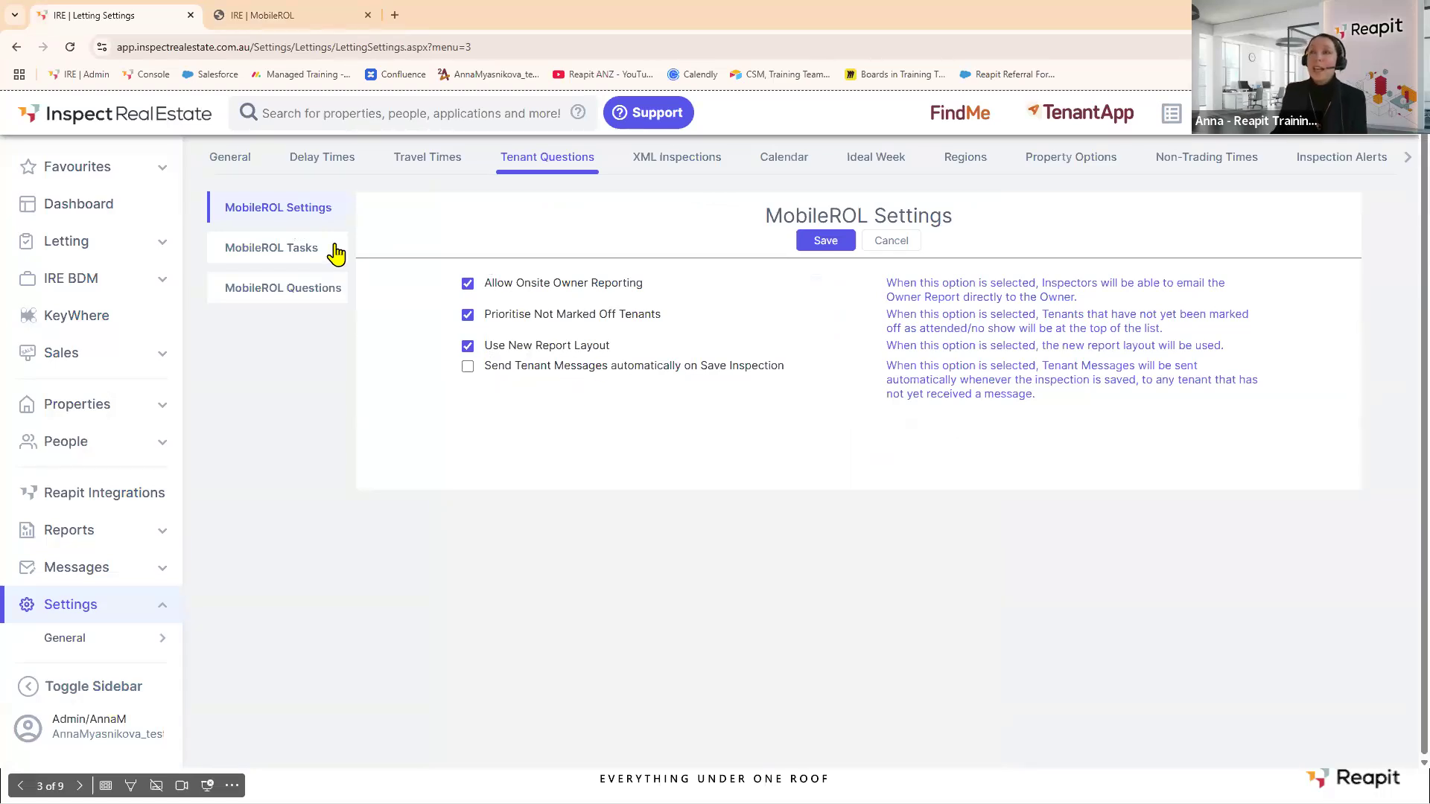
click(287, 21)
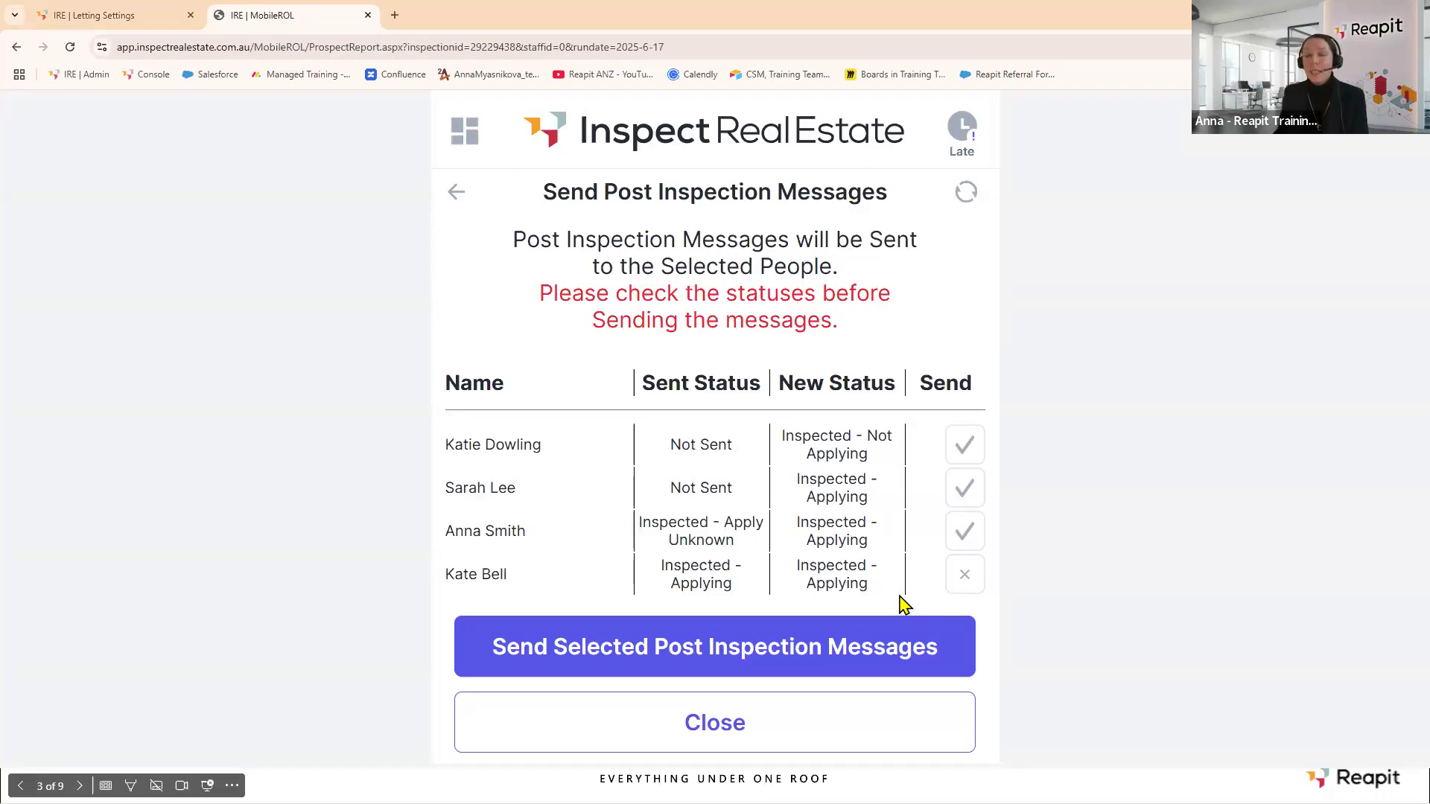
click(149, 15)
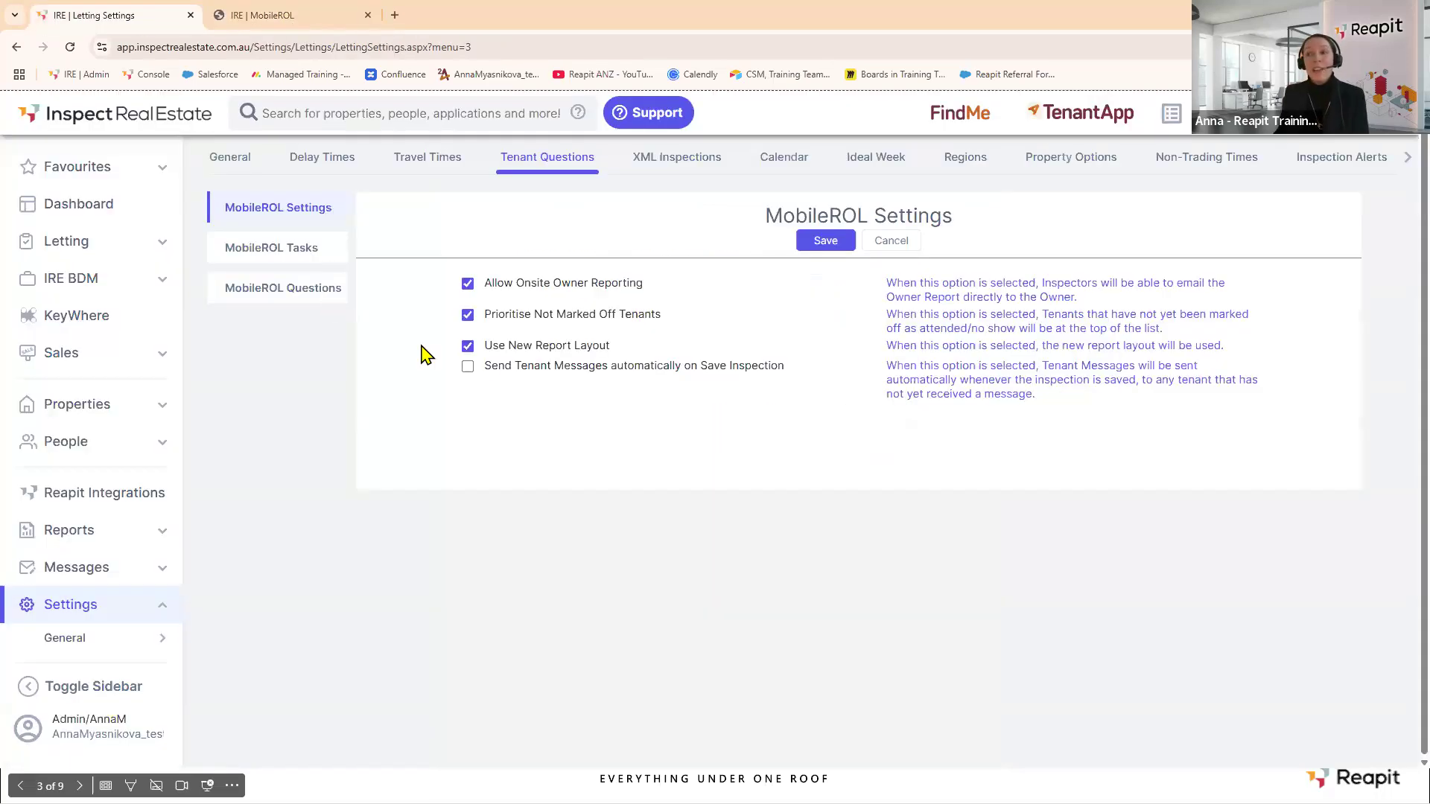
click(253, 15)
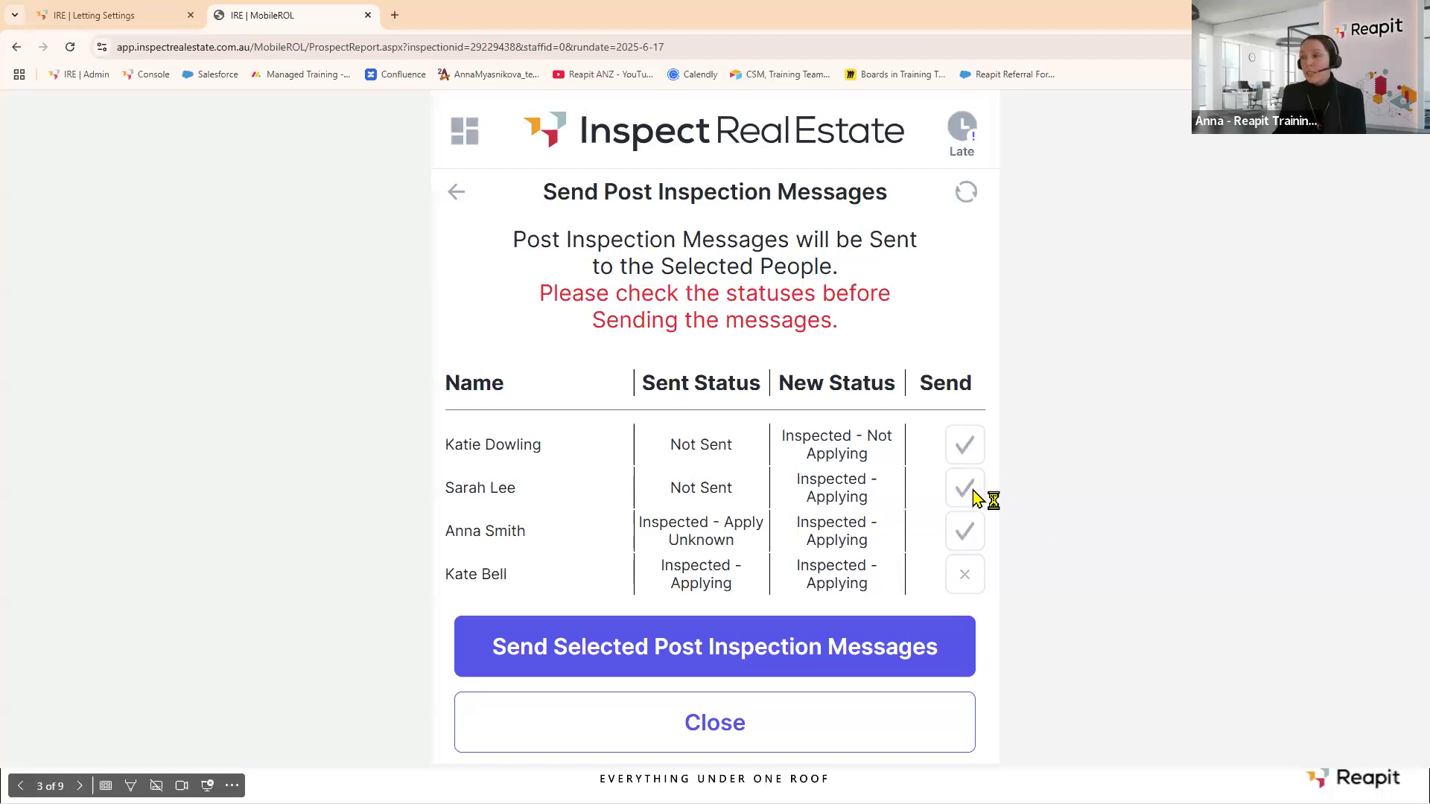
Include the last tenant and send the selected post-inspection messages to all four attendees.
click(968, 579)
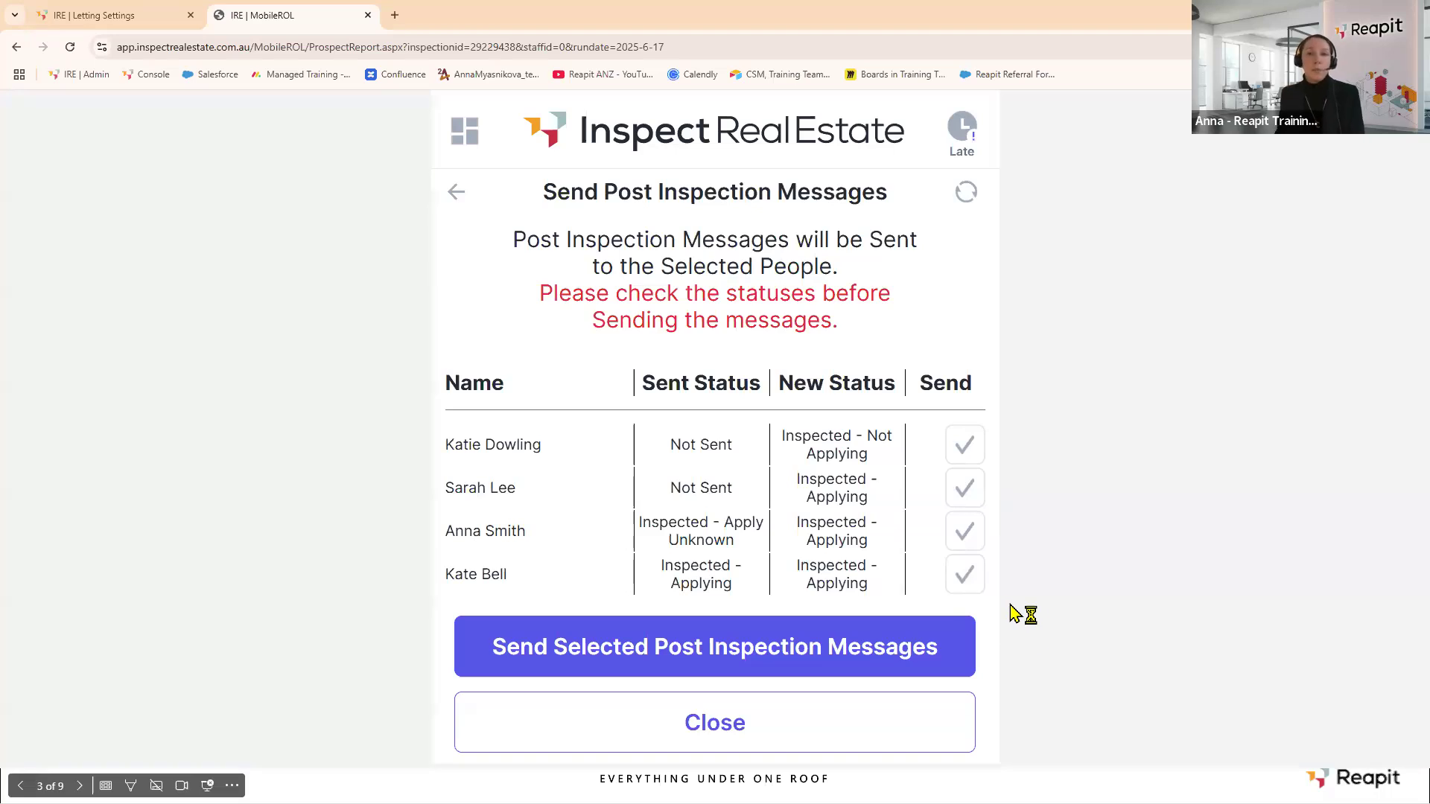
click(741, 649)
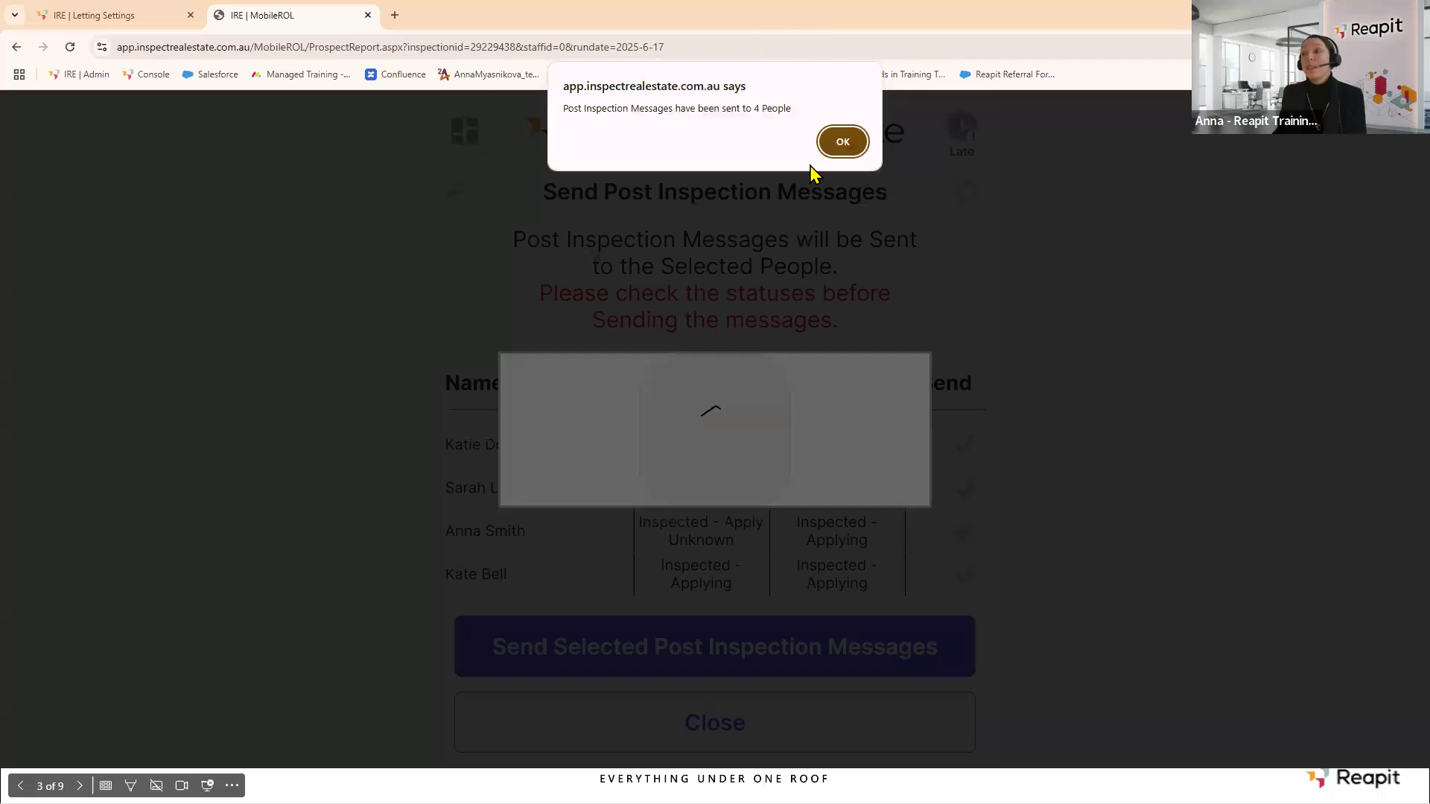
click(852, 145)
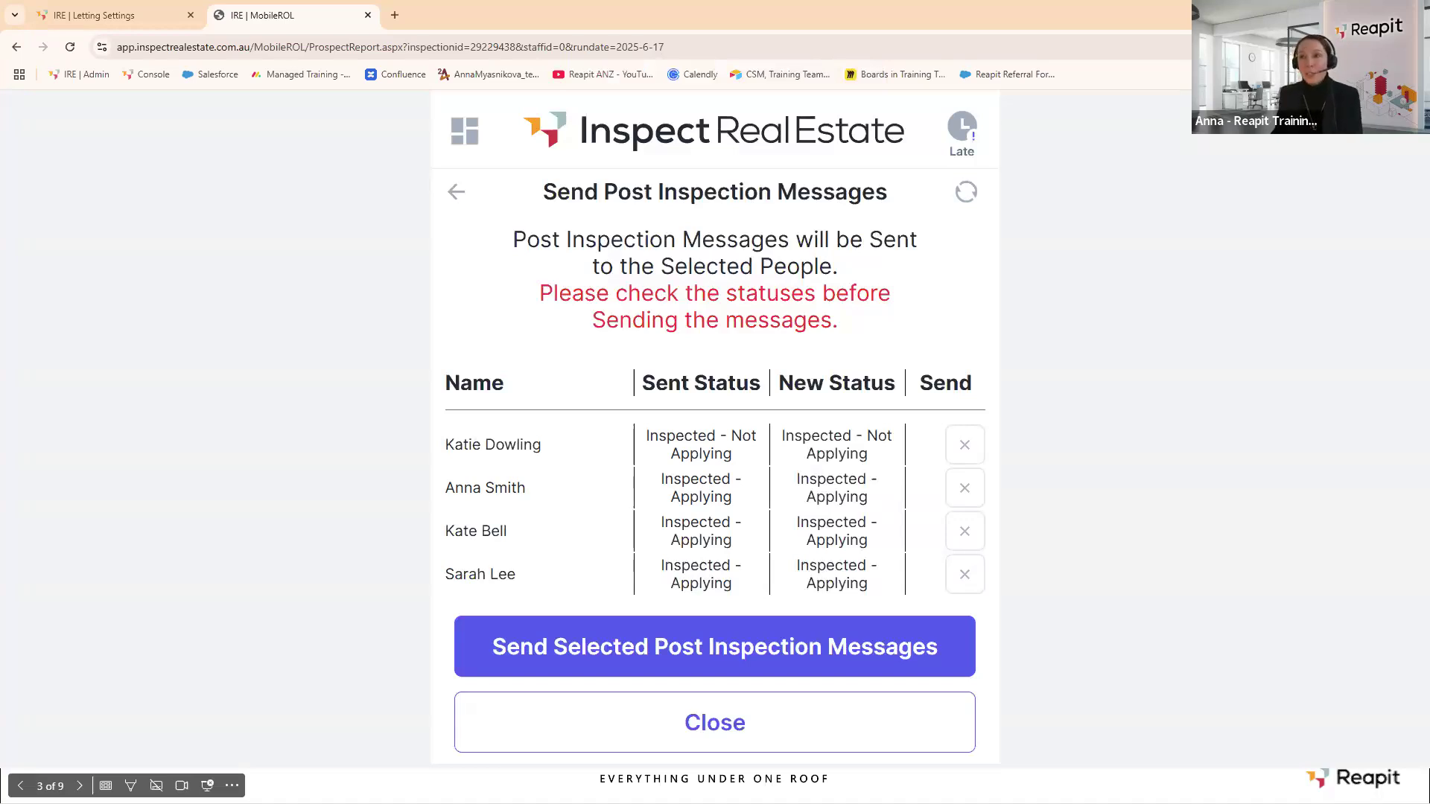
Close the inspection app tab and open the letting Inspection Summary.
click(368, 15)
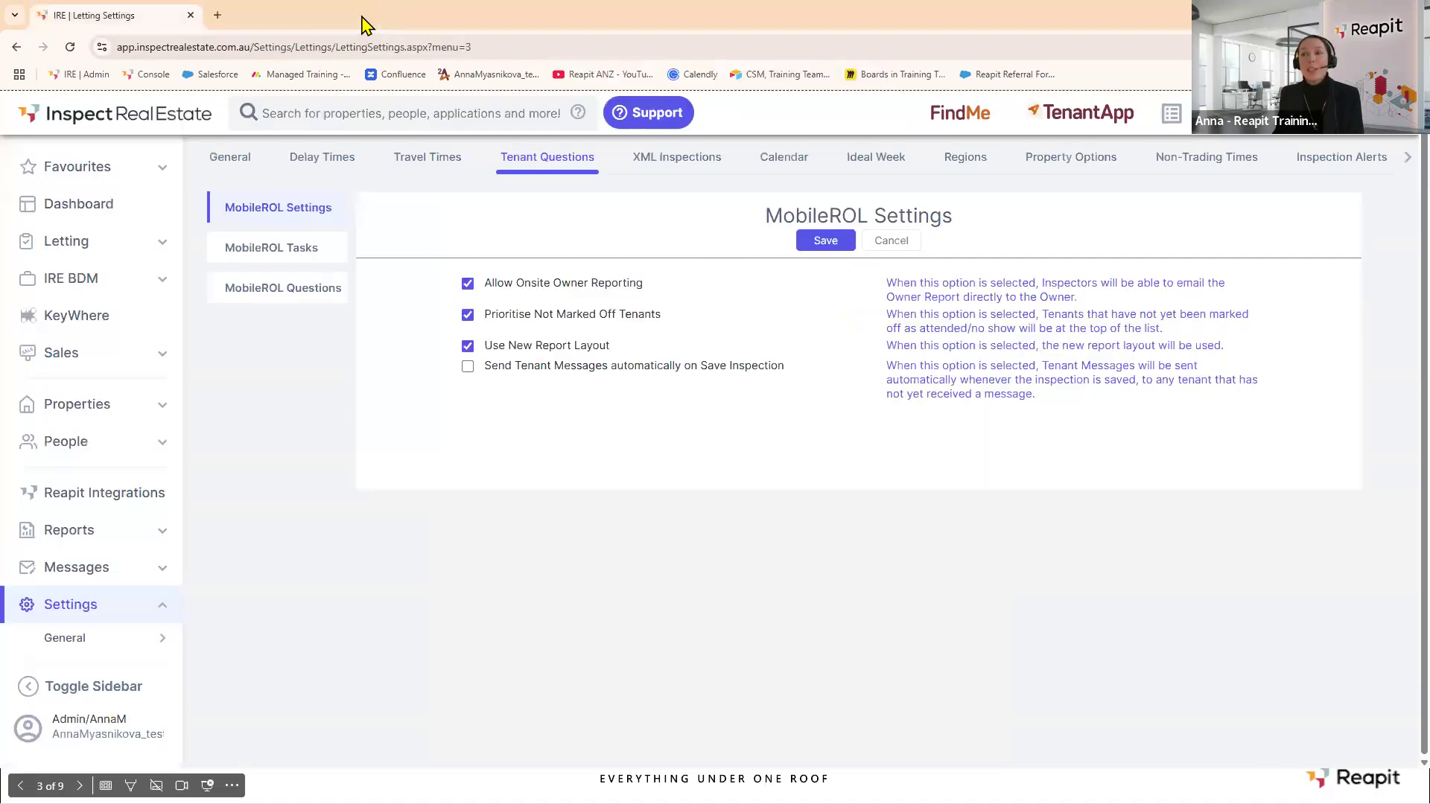
click(168, 249)
mouse_move(150, 275)
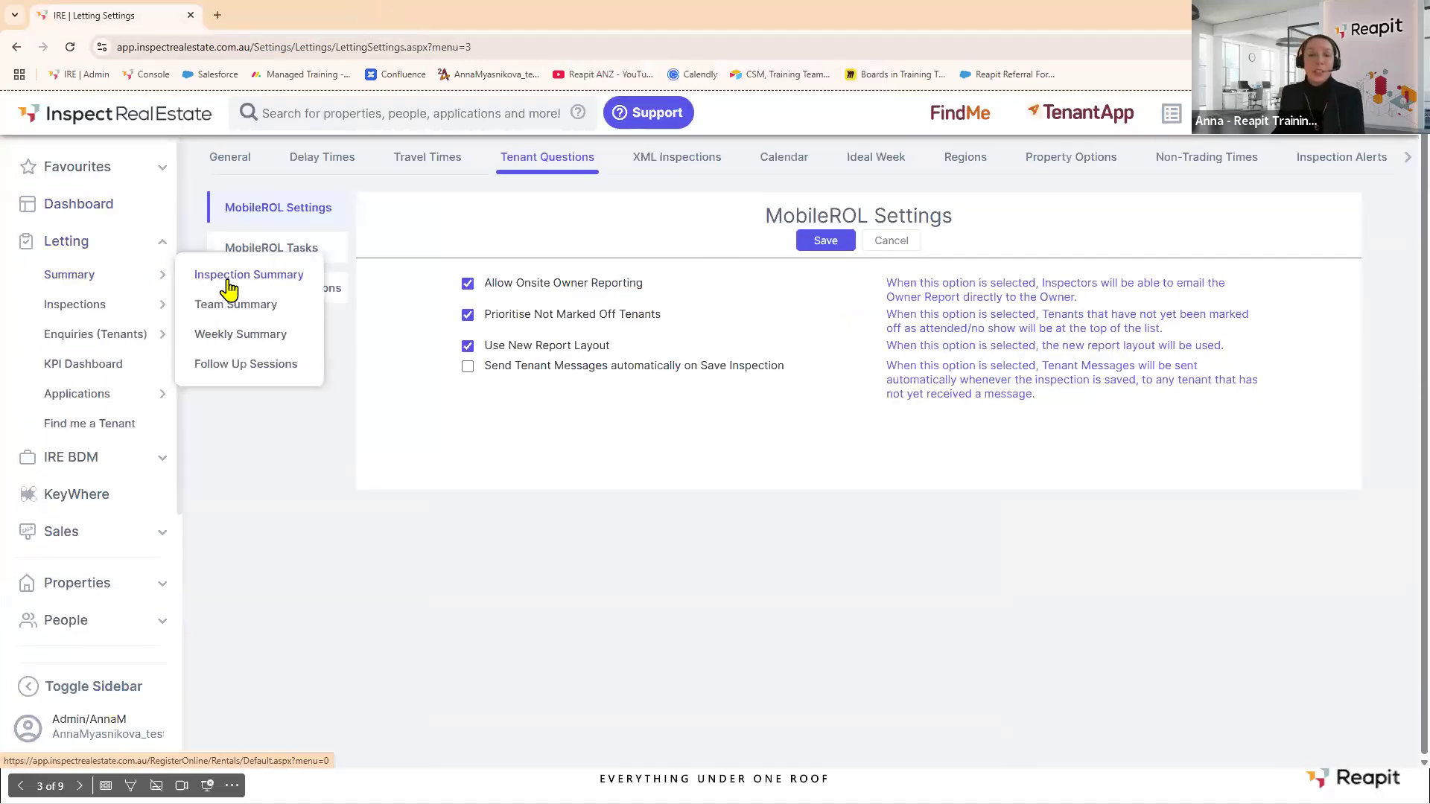
click(228, 281)
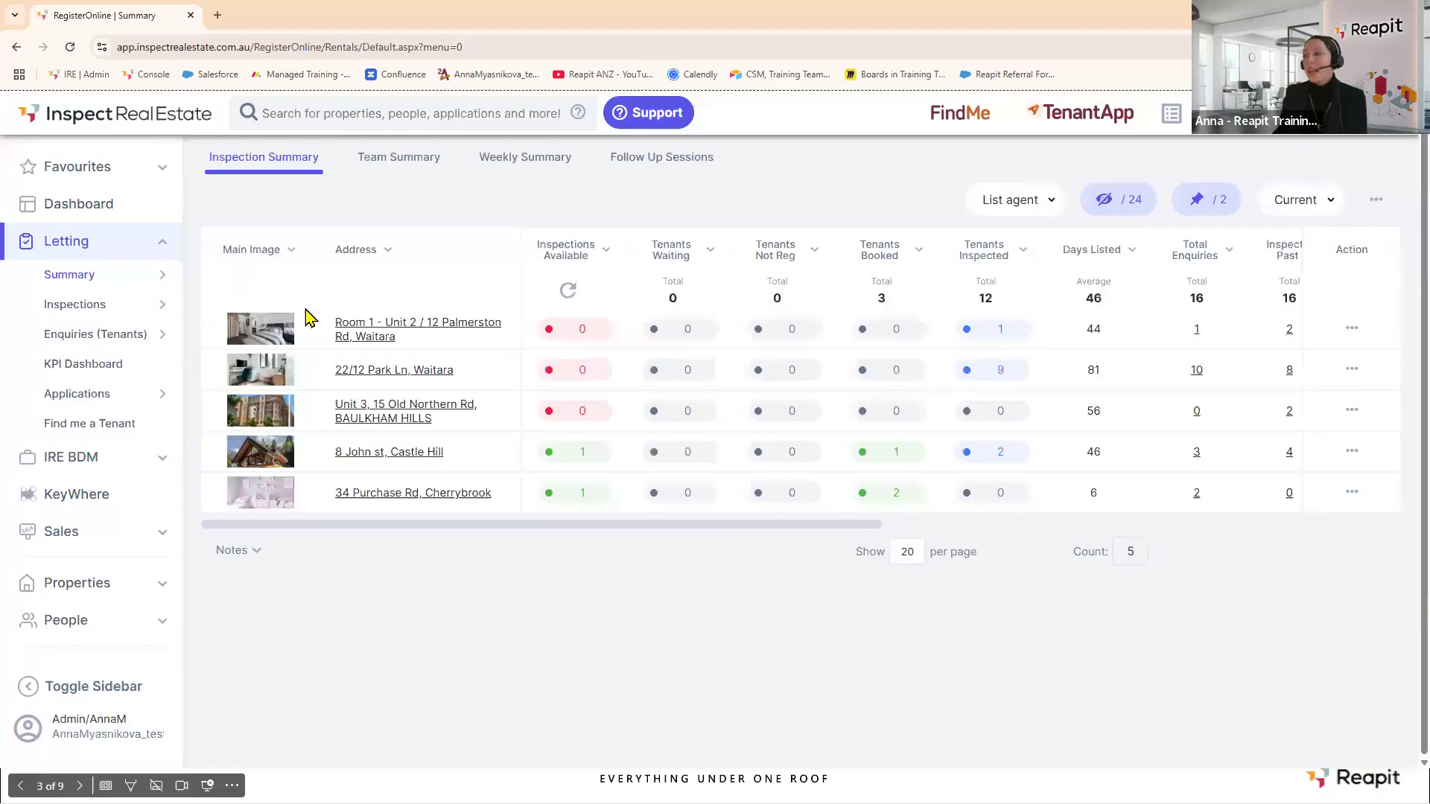
click(1350, 330)
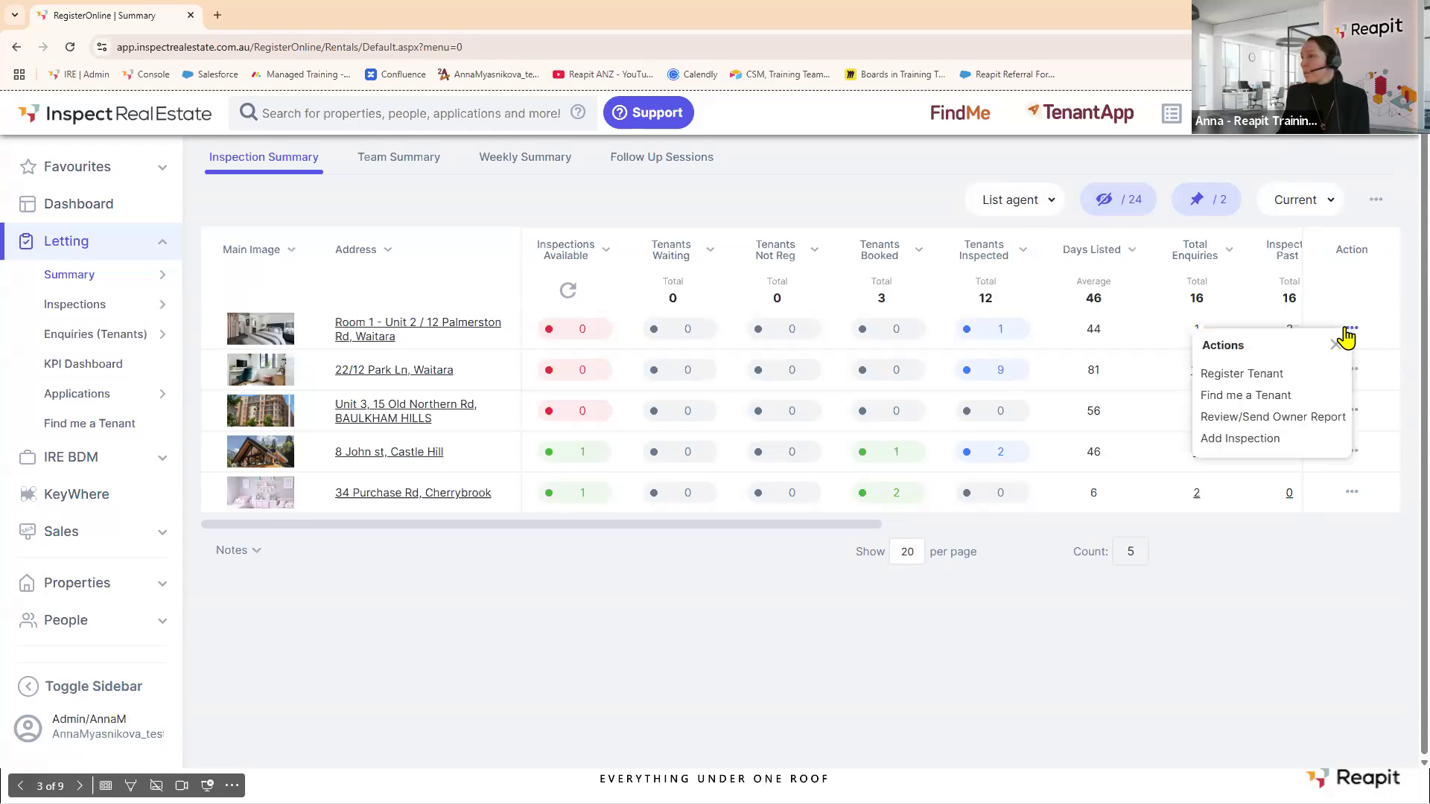
click(1325, 422)
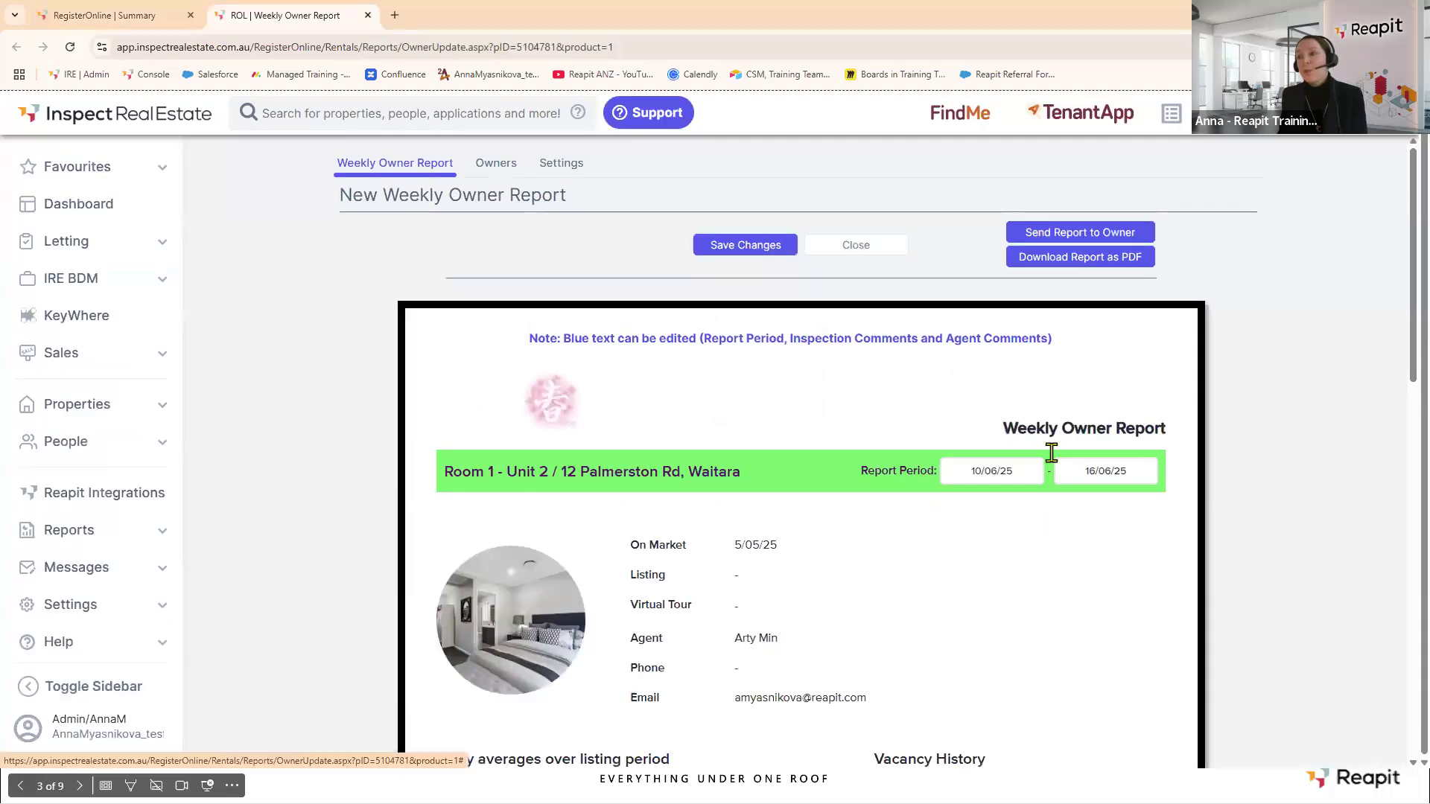
scroll(1034, 472, down, 5)
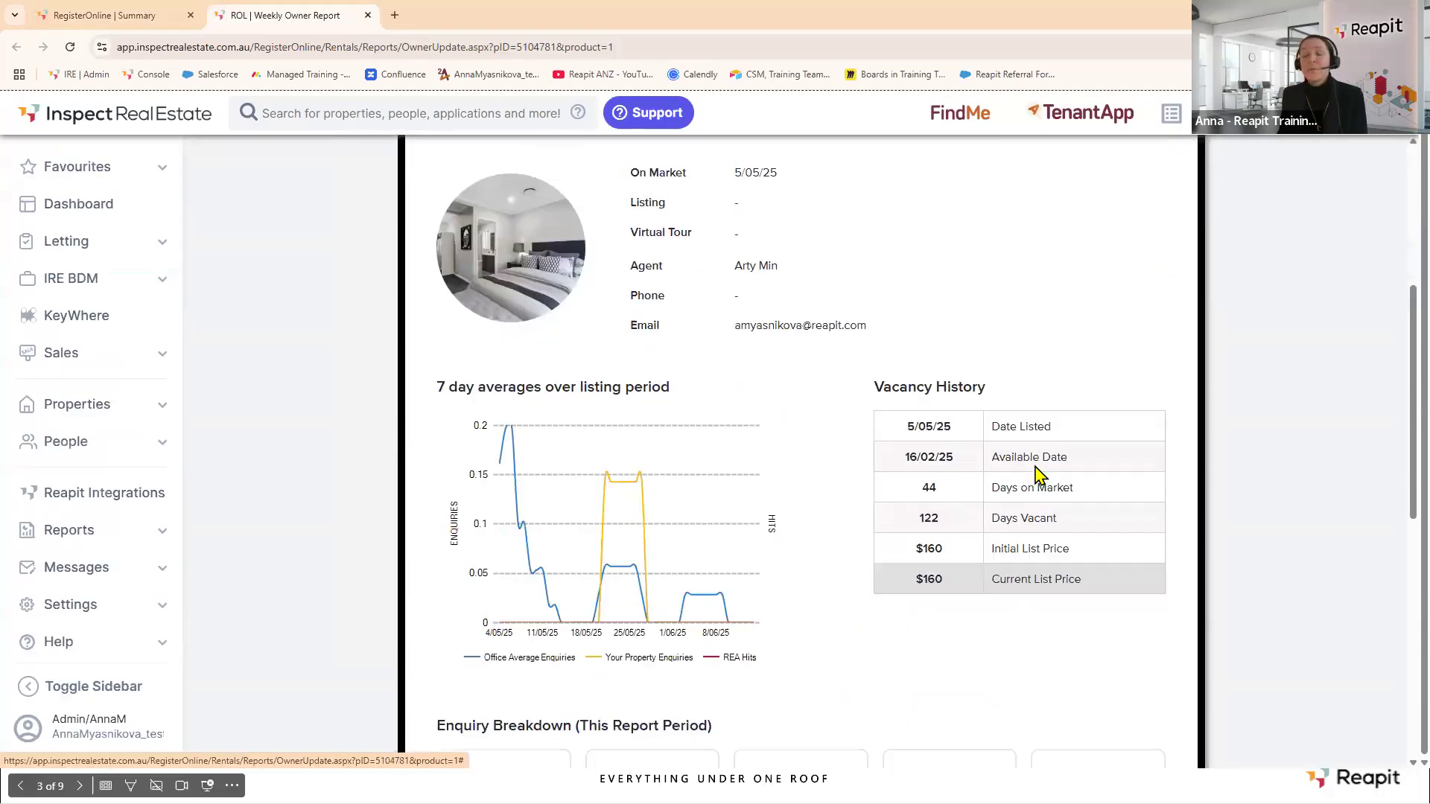
scroll(1039, 467, down, 2)
scroll(1038, 466, down, 6)
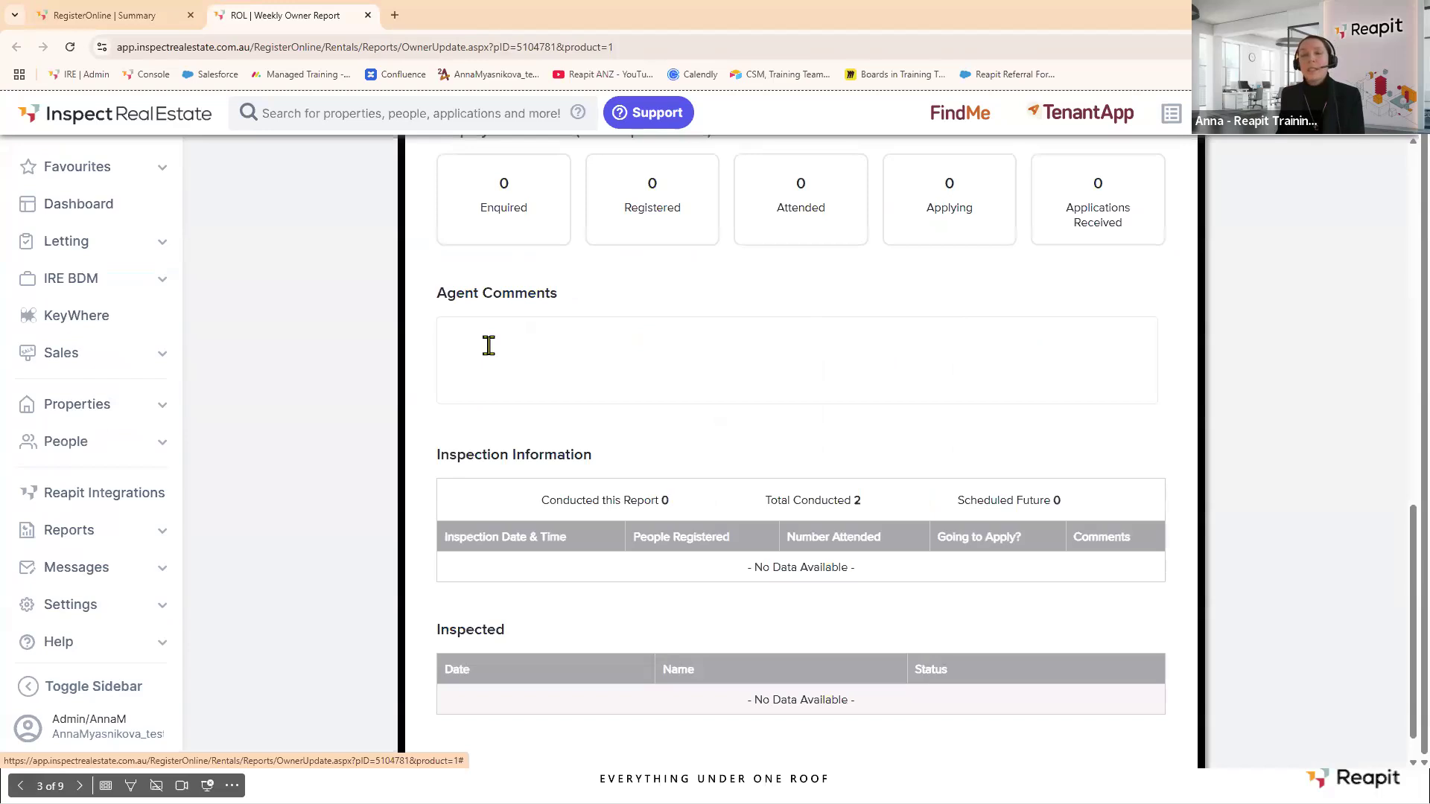
scroll(509, 335, down, 1)
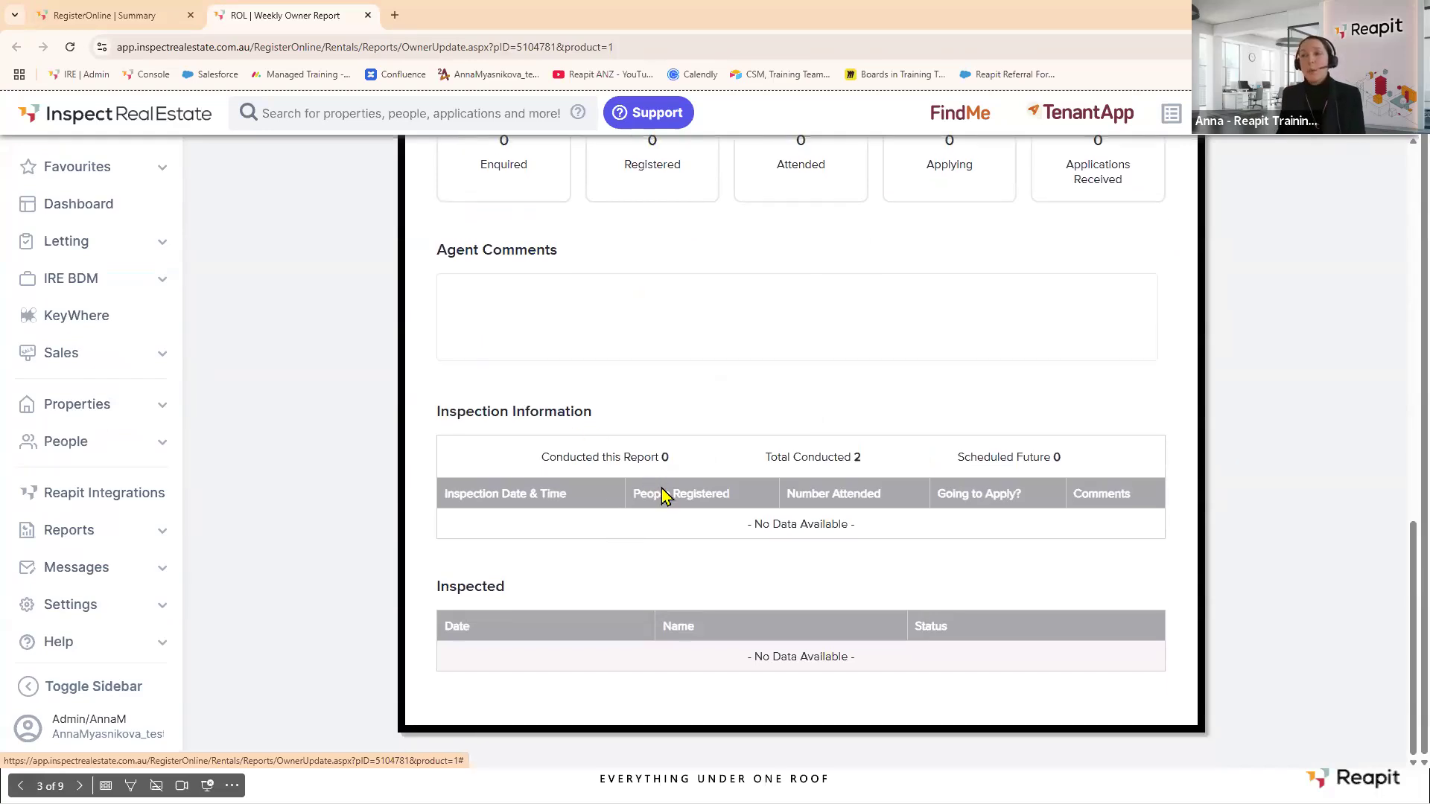
scroll(668, 492, up, 1)
scroll(669, 491, up, 10)
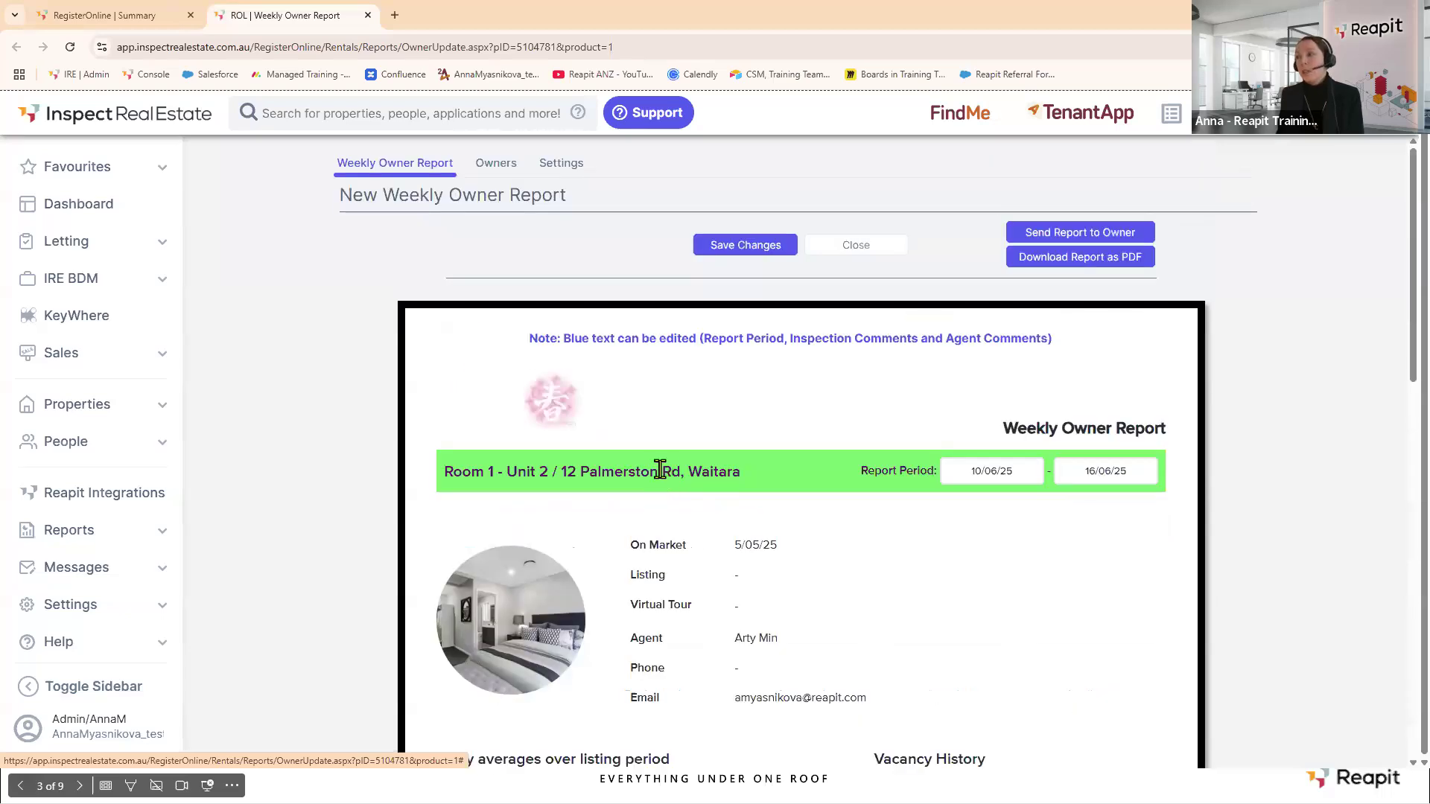
click(1022, 242)
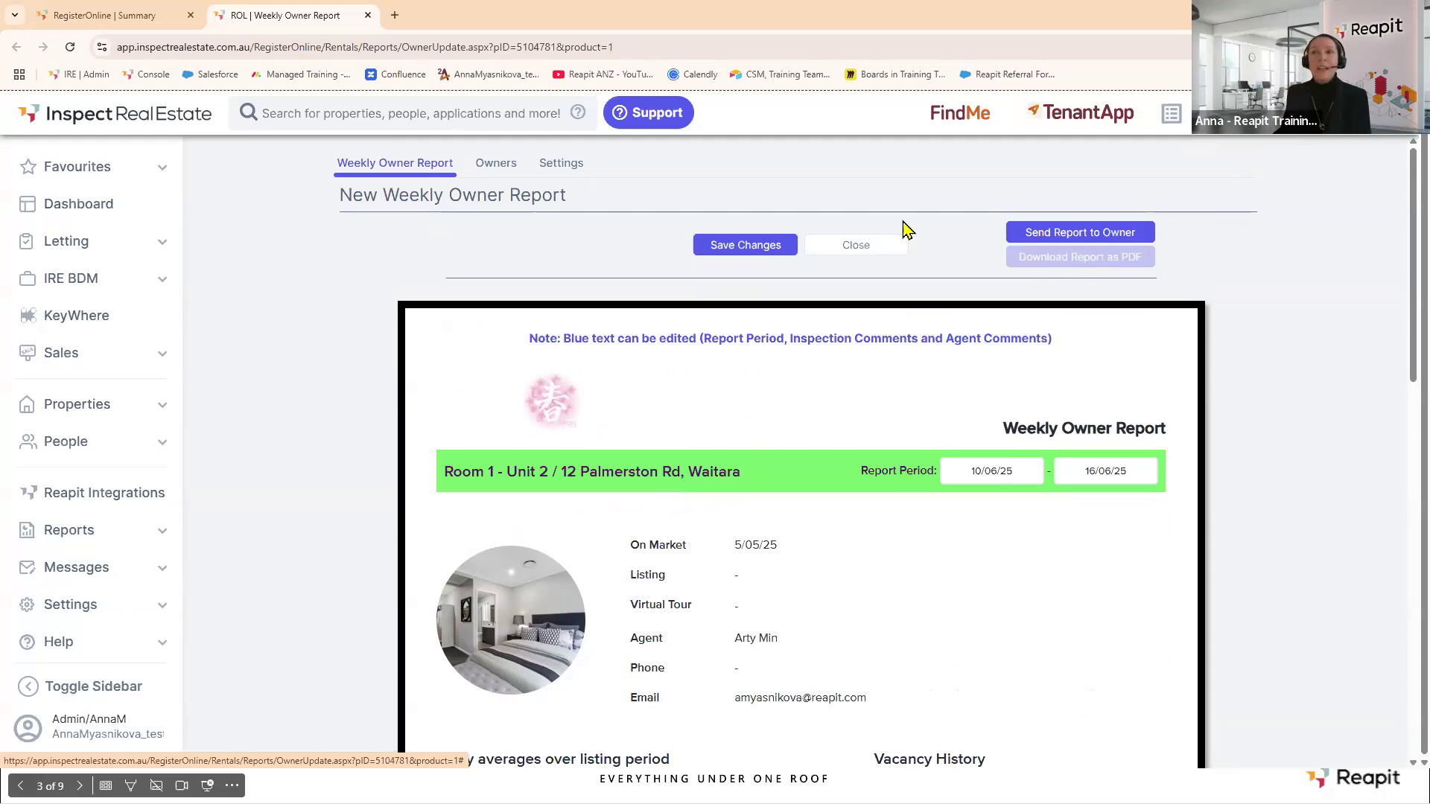
click(367, 15)
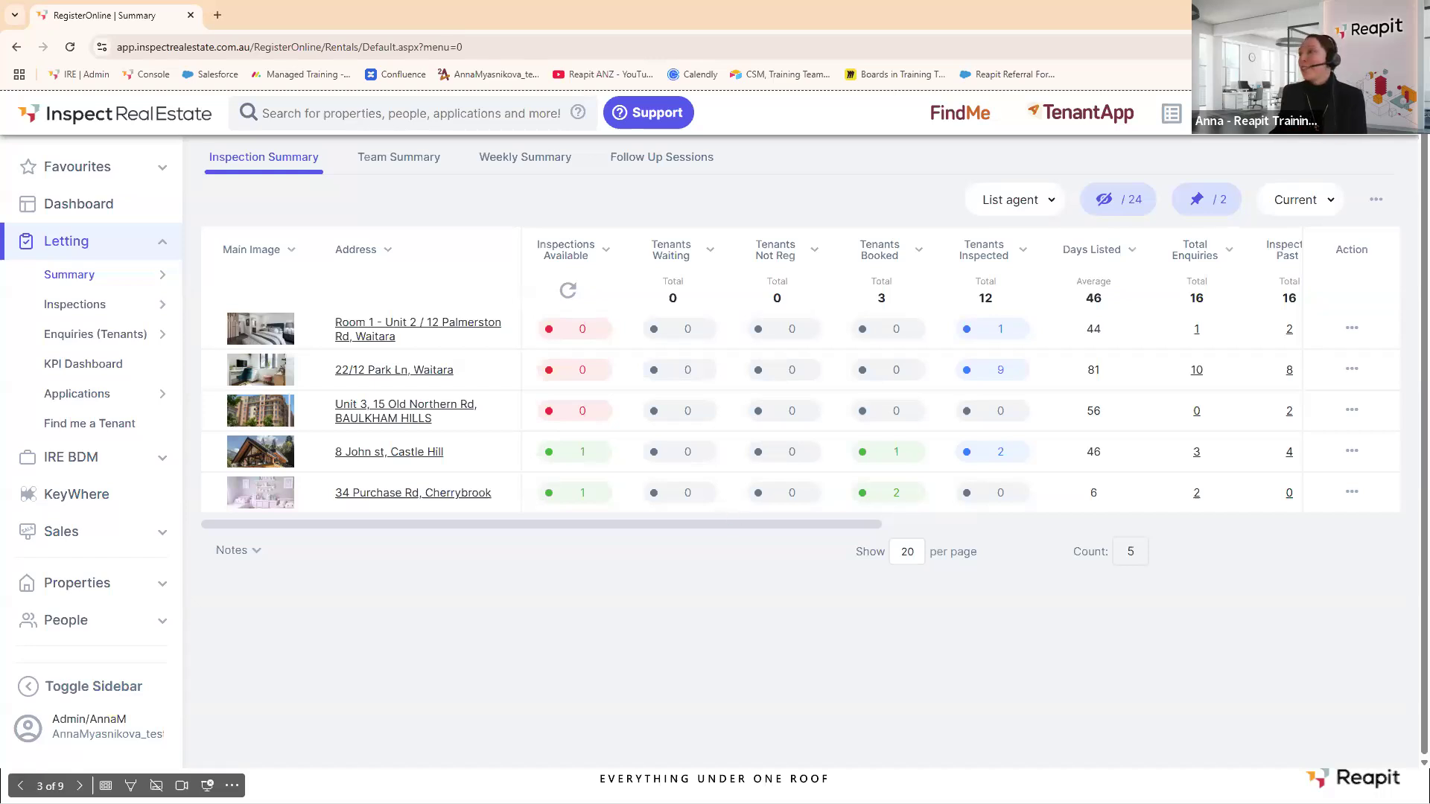
Return to the slideshow and advance to the "We are here to Help" slide.
key(alt+Tab)
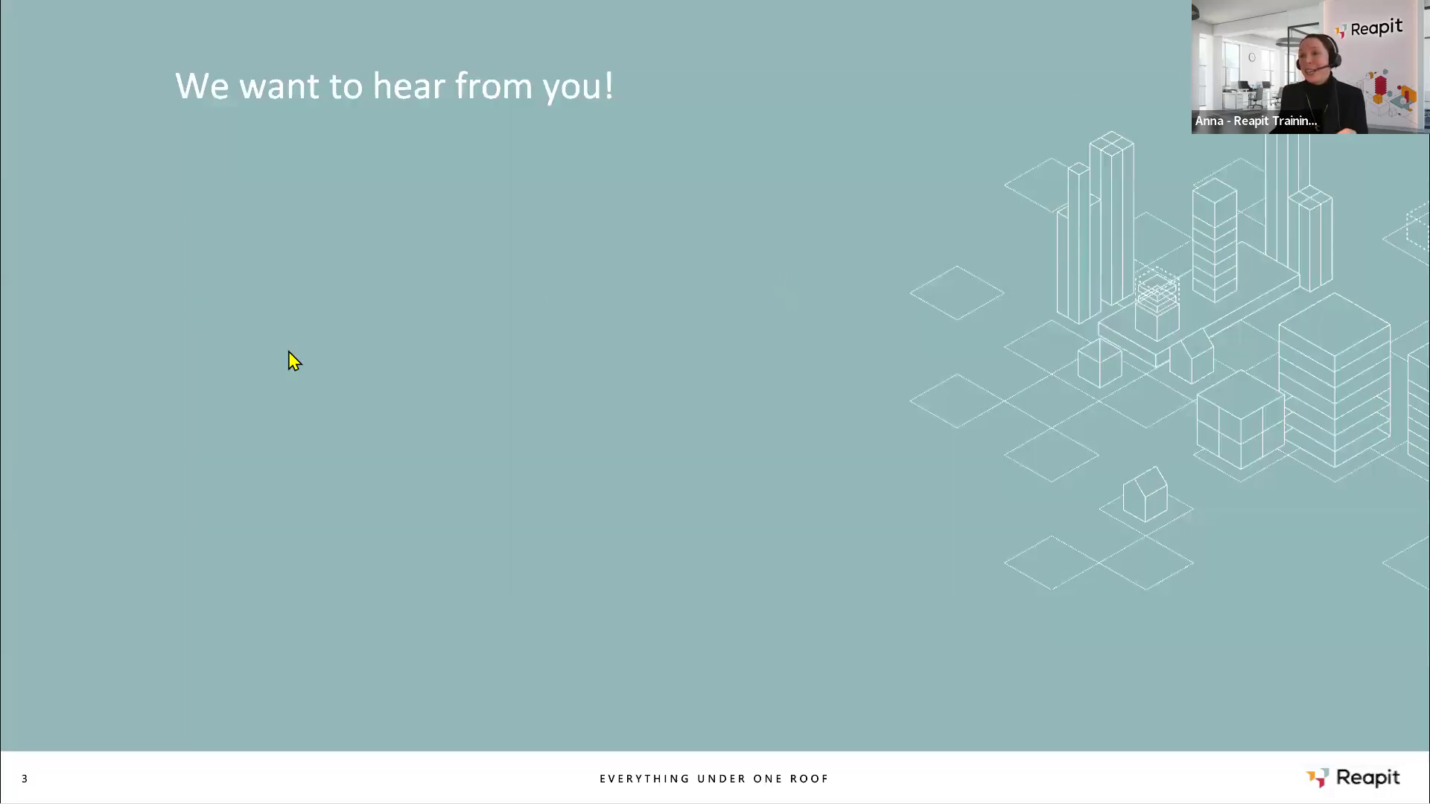
key(Right)
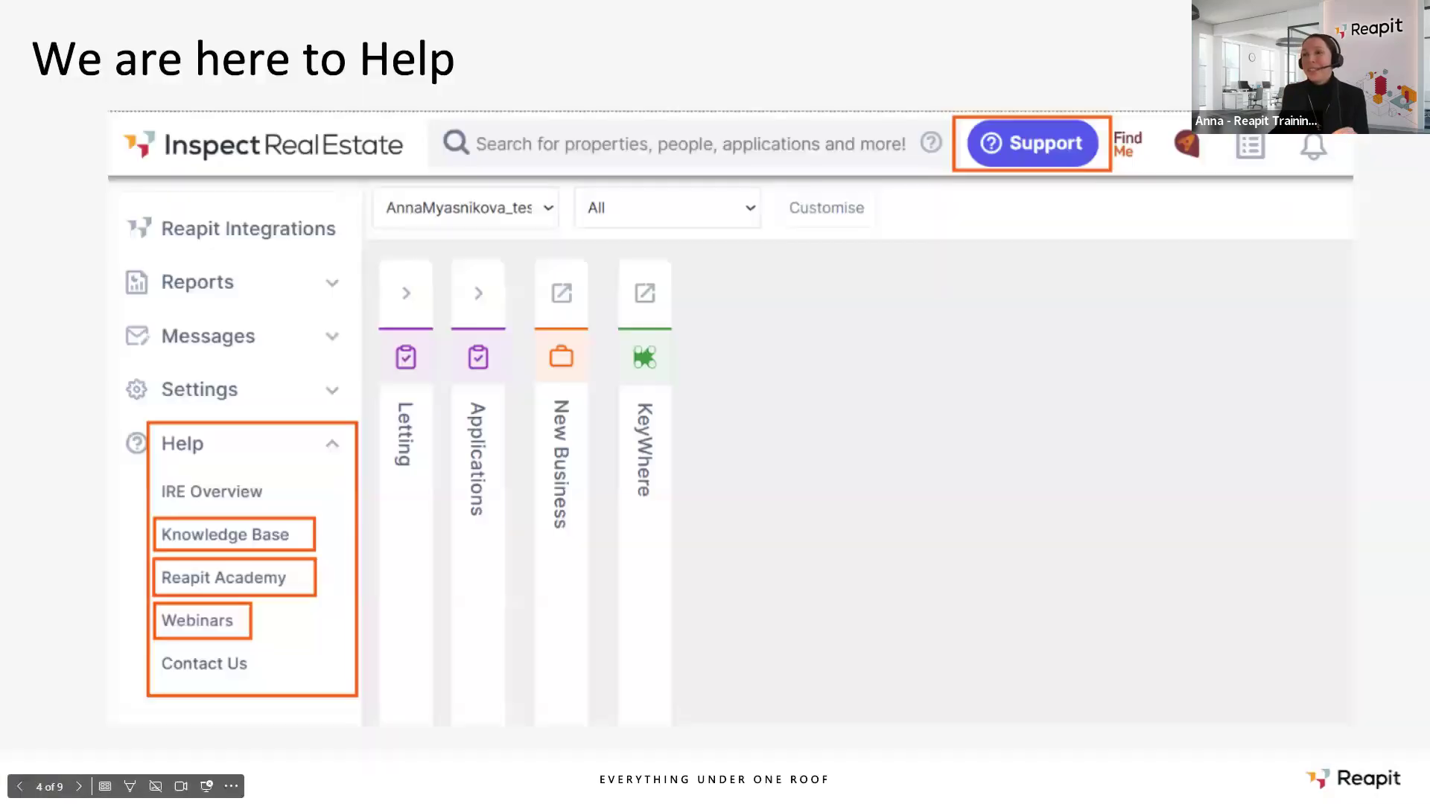